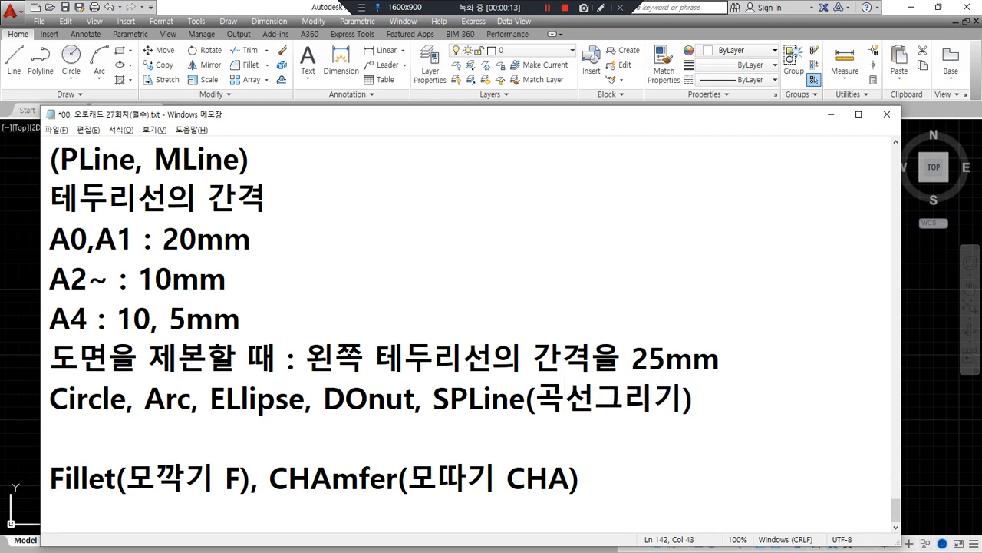
Switch to AutoCAD and draw a freehand open spline through nine fit points, wavy at first with a large loop below
click(28, 273)
text(sp)
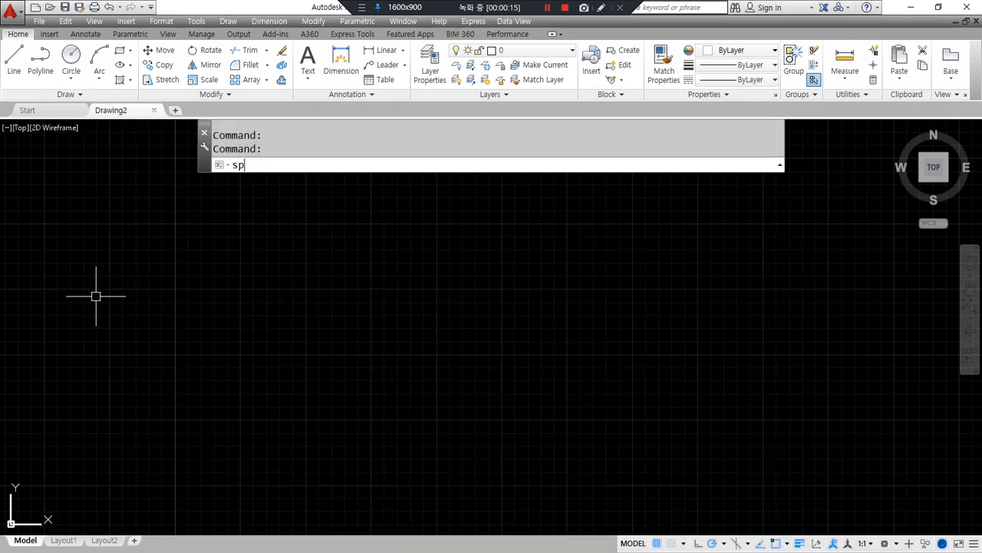
text(l)
key(Return)
click(254, 330)
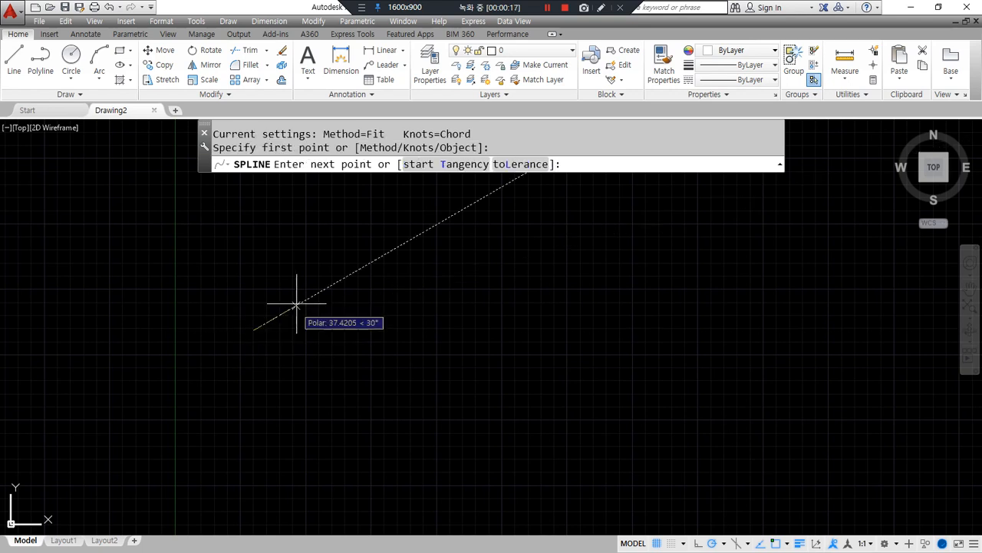
click(300, 274)
click(352, 322)
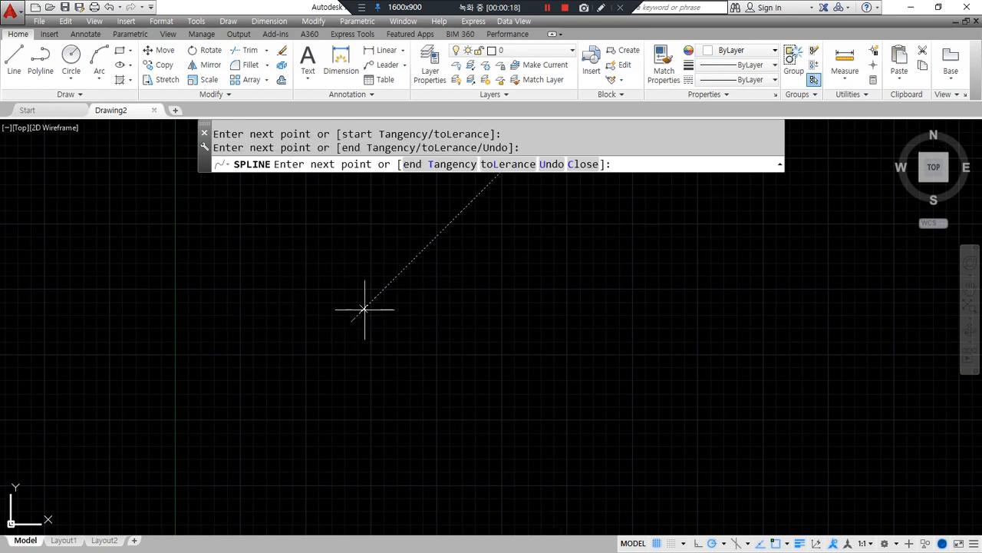
click(404, 273)
click(449, 326)
click(398, 381)
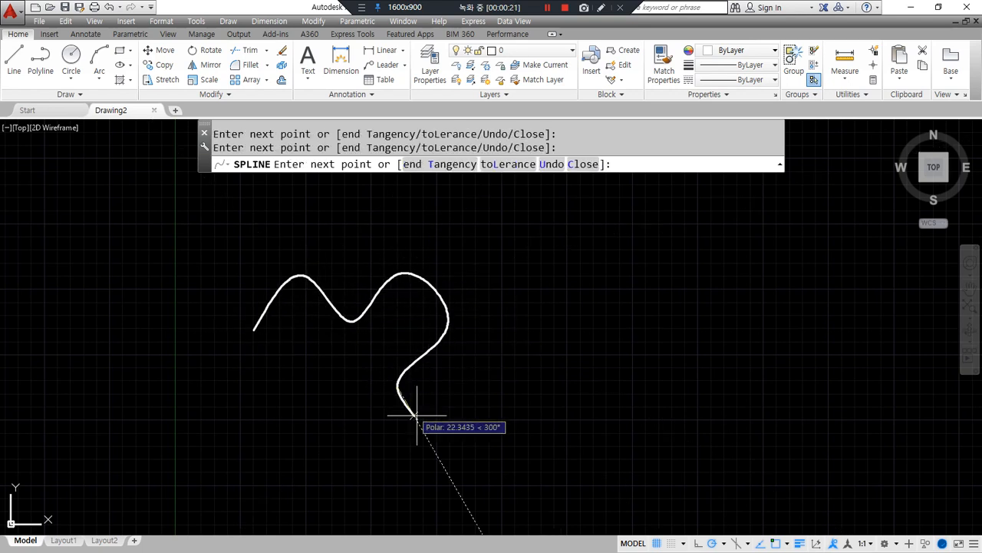
click(439, 434)
click(508, 358)
click(497, 252)
key(Return)
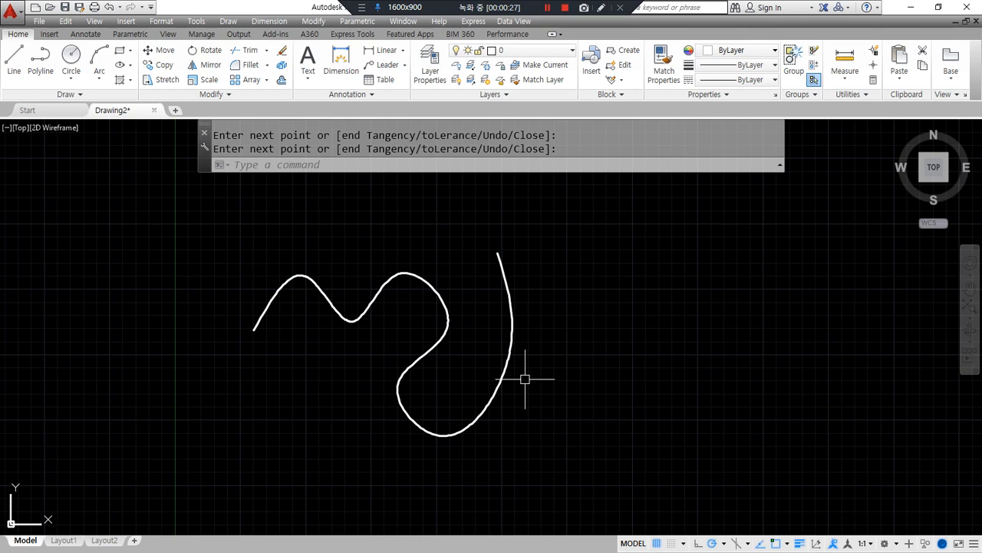
Draw a second freehand open spline with the Fit method through ten points, winding in a square-wave pattern beside the first curve
text(spl)
key(Return)
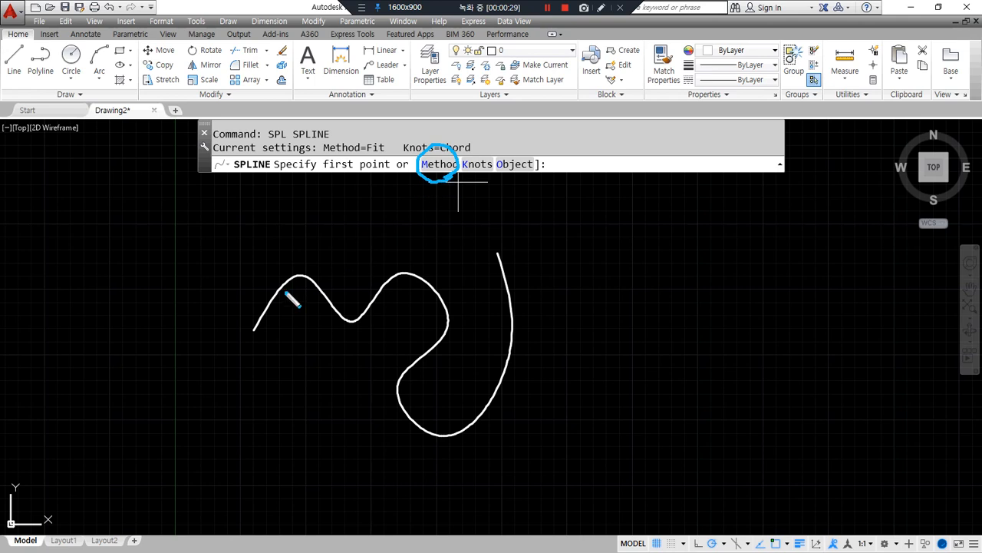
drag(258, 321, 341, 294)
mouse_move(452, 314)
mouse_down()
mouse_move(526, 409)
mouse_move(495, 250)
mouse_up()
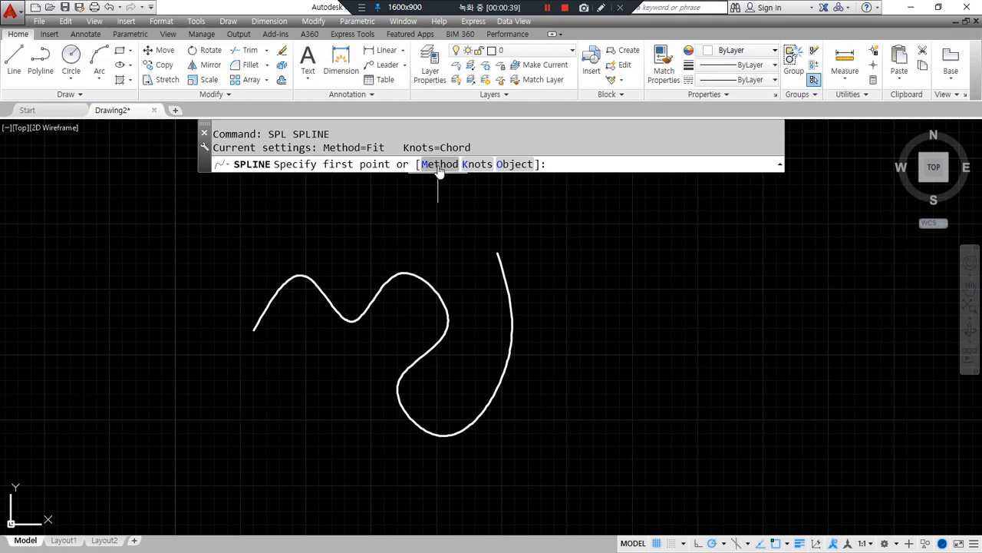
click(439, 165)
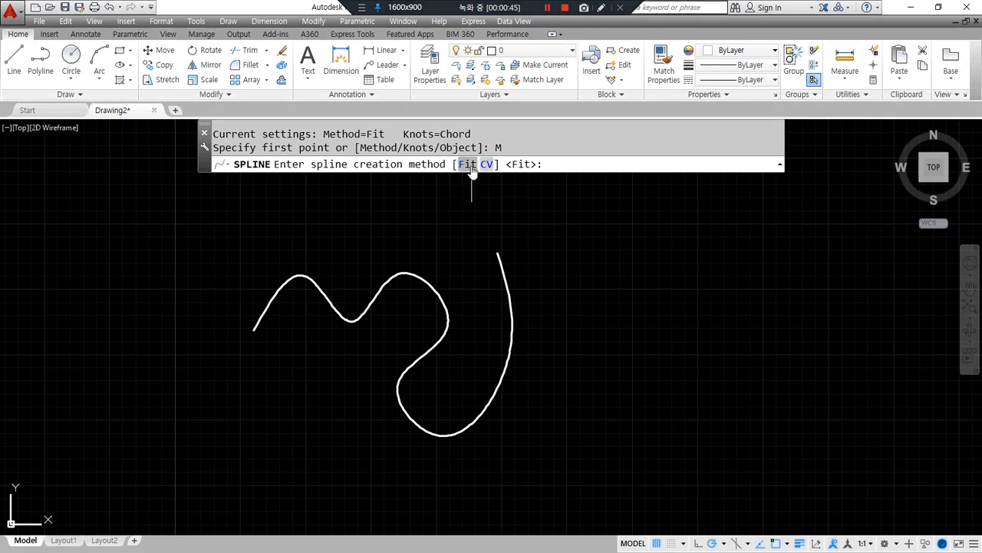
click(467, 165)
click(579, 315)
click(576, 250)
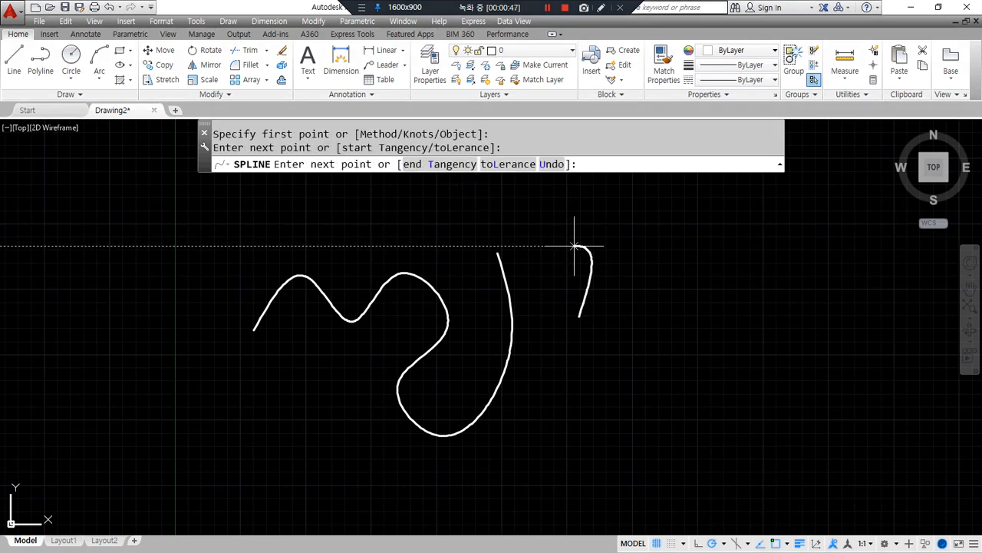
click(652, 270)
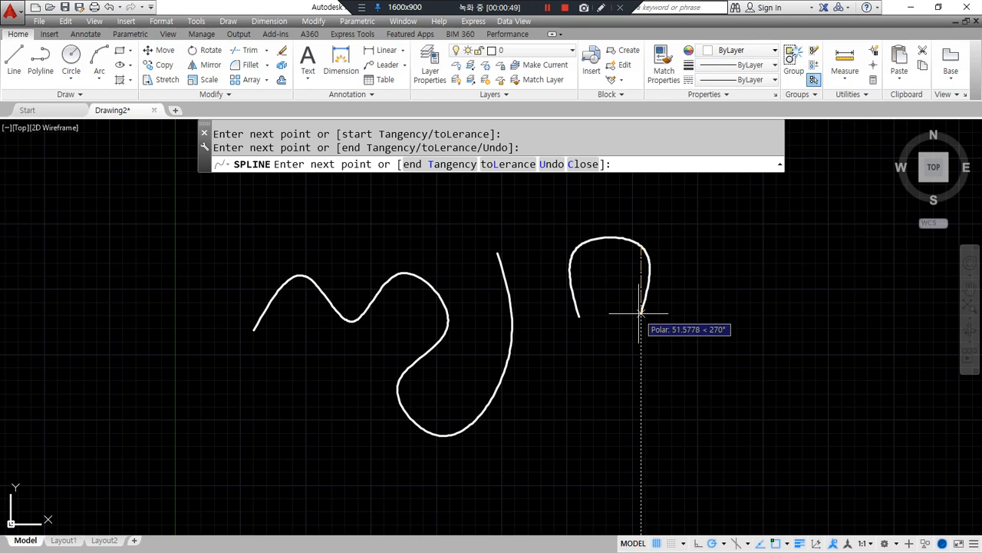
click(639, 316)
click(713, 318)
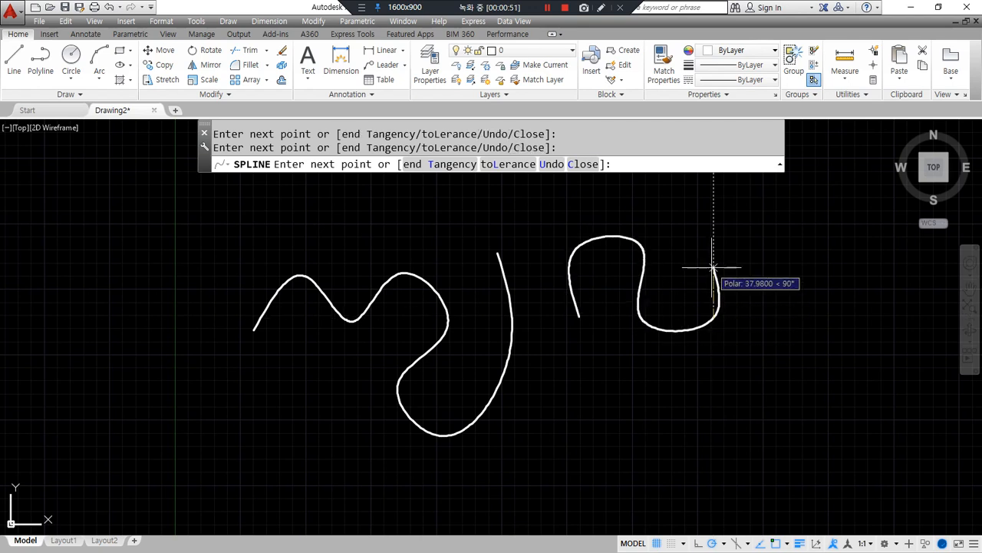
click(713, 245)
click(790, 238)
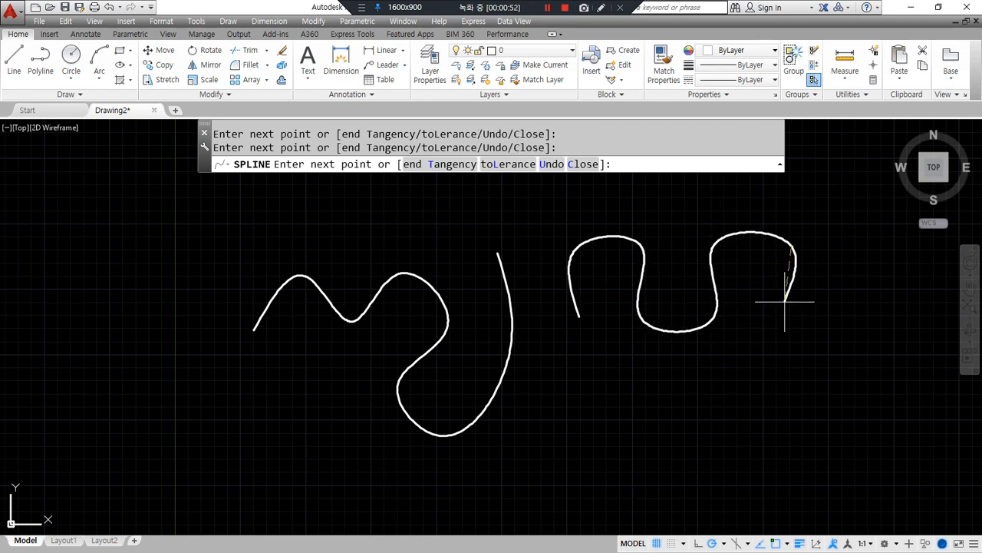
click(784, 328)
click(856, 330)
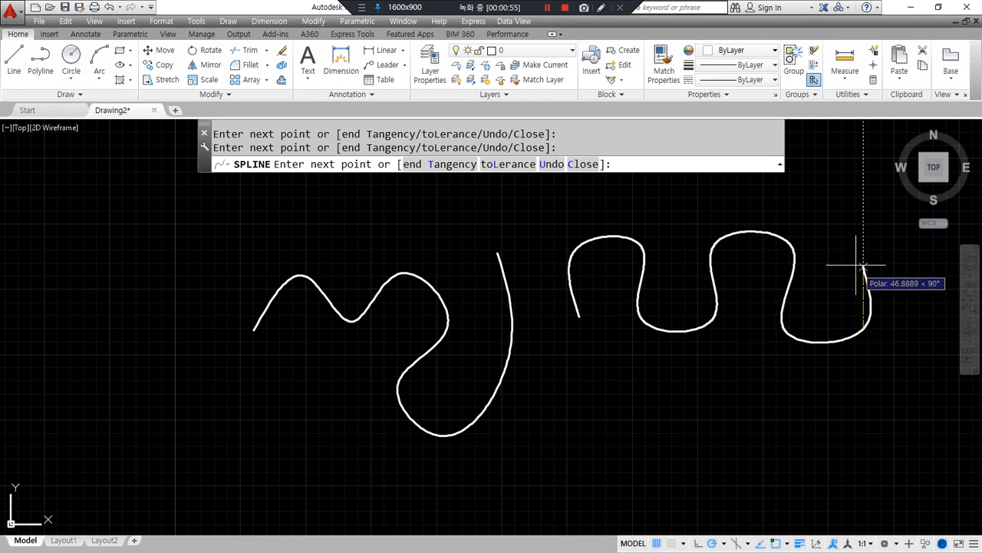
click(857, 248)
key(Return)
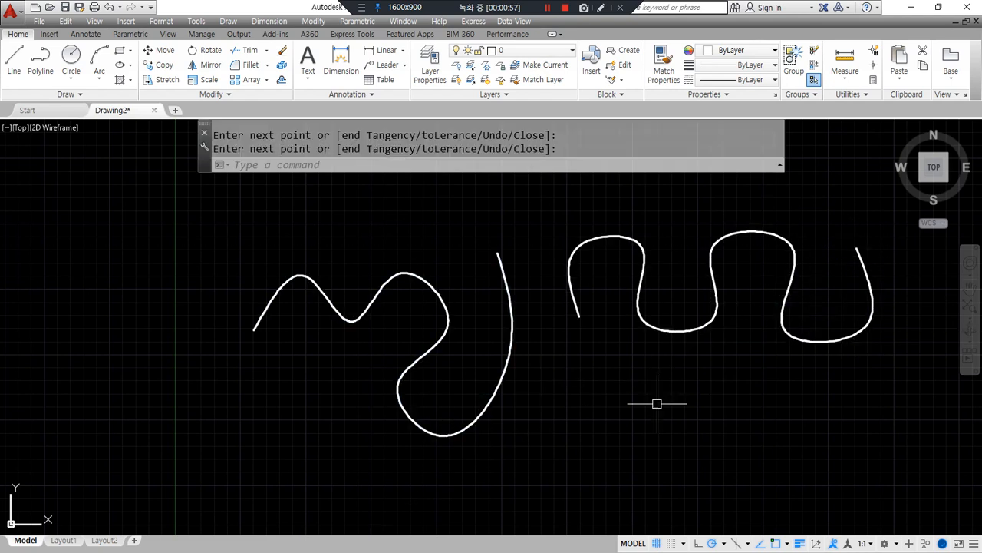
Erase both freehand splines from the drawing
click(752, 265)
click(326, 454)
text(E)
key(Return)
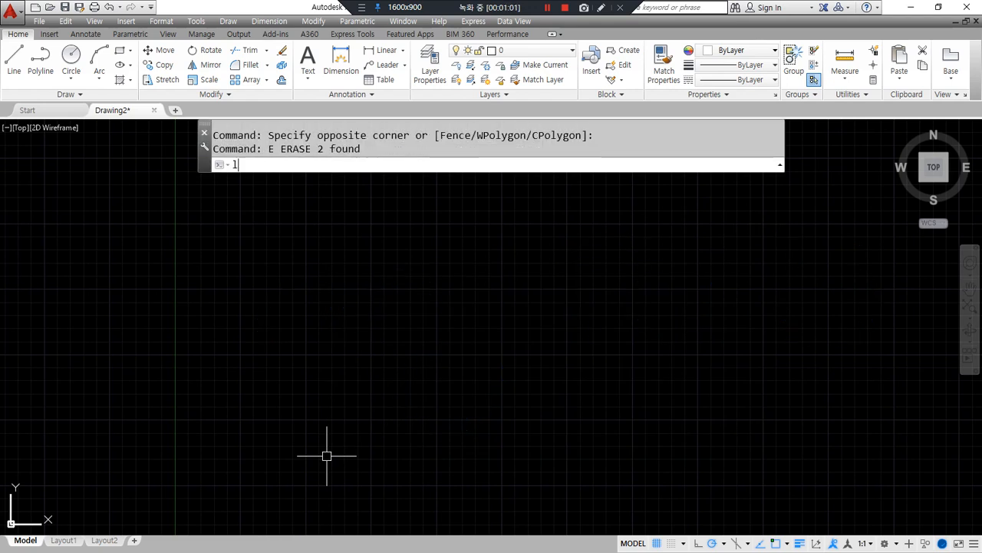
Draw an open square-wave outline of eleven connected line segments, each 100 long, starting upward and ending downward
text(l)
key(Return)
click(295, 418)
text(100)
key(Return)
text(100)
key(Return)
text(100)
key(Return)
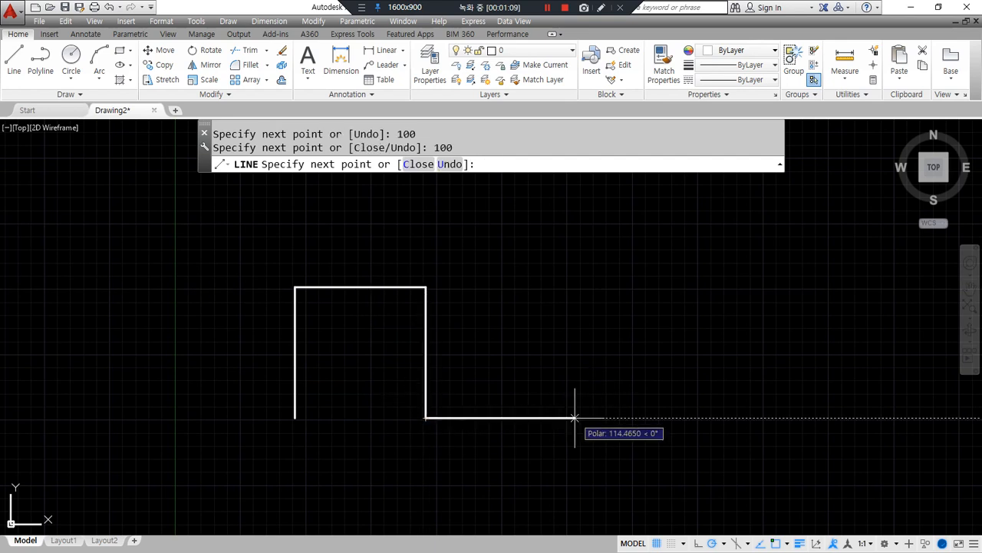
text(100)
key(Return)
text(100)
key(Return)
text(100)
key(Return)
text(100)
key(Return)
text(100)
key(Return)
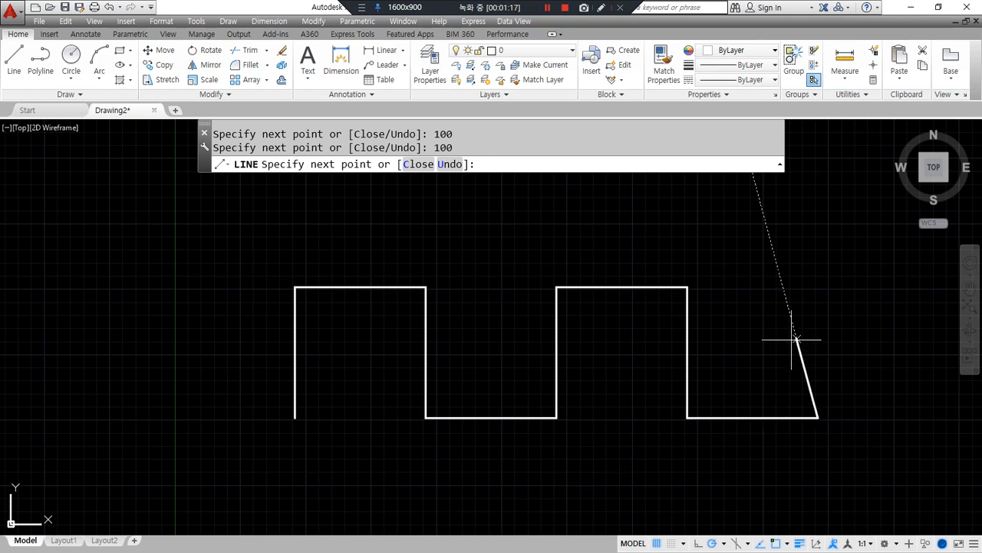
text(1)
middle_drag(854, 296, 625, 273)
text(100)
key(Return)
text(100)
key(Return)
key(Return)
scroll(620, 406, down, 2)
middle_drag(620, 405, 675, 350)
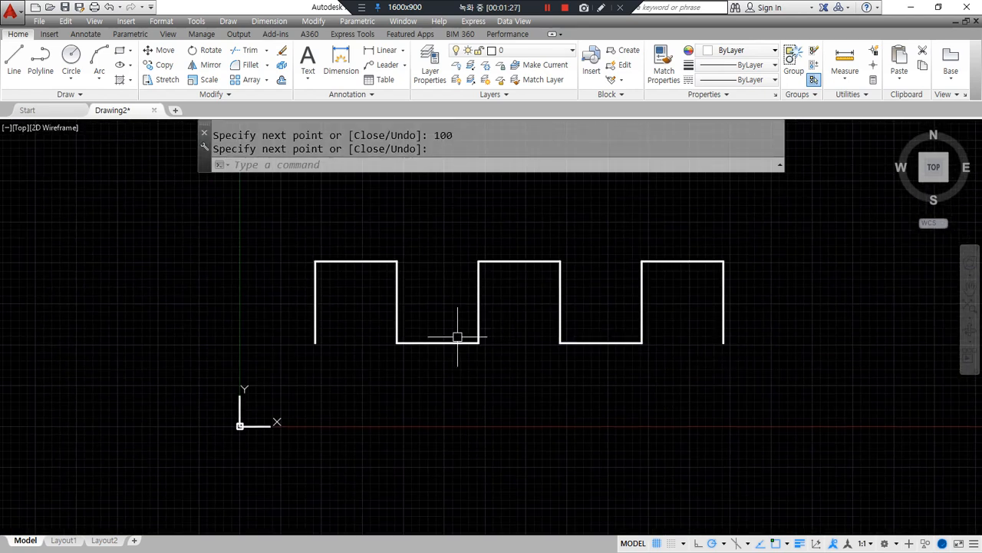
Copy the whole square-wave outline directly below the original, leaving a clear gap between them
middle_drag(458, 336, 447, 306)
text(cp)
key(Return)
click(854, 363)
click(211, 209)
key(Return)
click(242, 227)
click(244, 414)
key(Return)
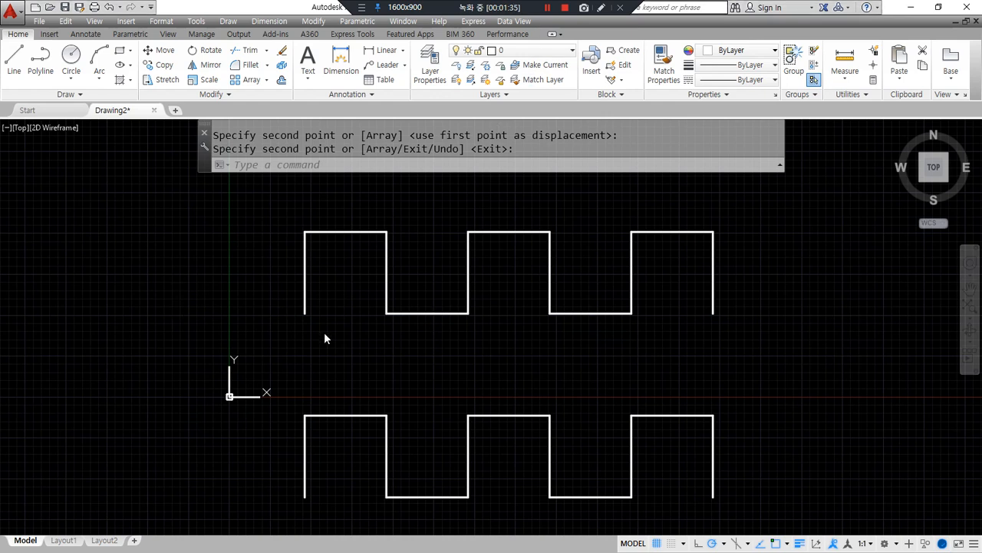
Move both square-wave outlines to the cen layer and clear the selection
click(763, 522)
click(248, 201)
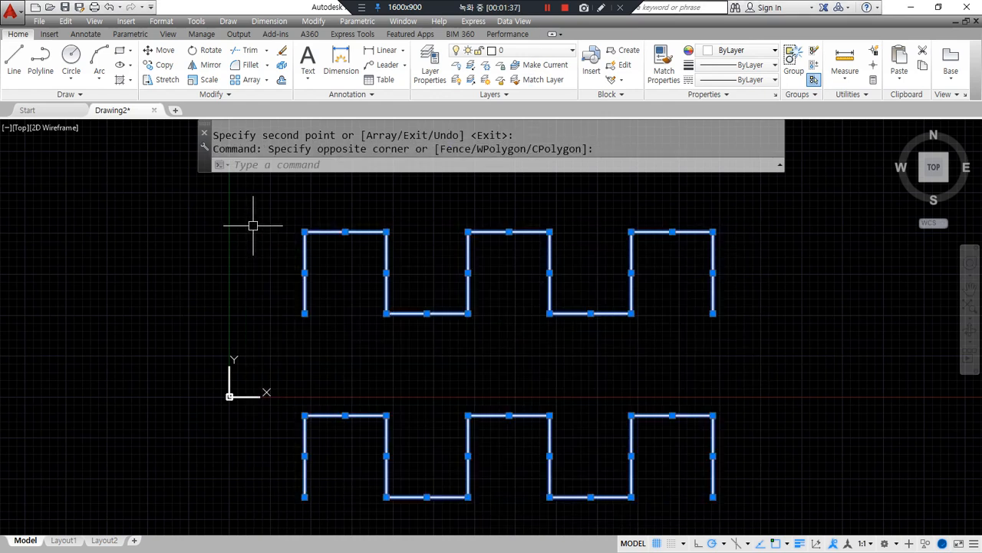
click(530, 50)
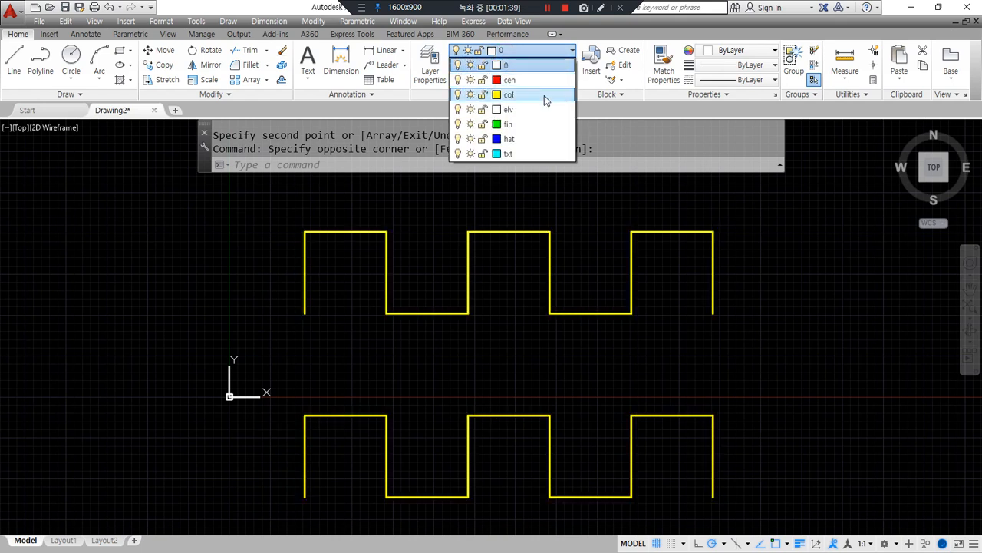
click(526, 82)
key(Escape)
key(Escape)
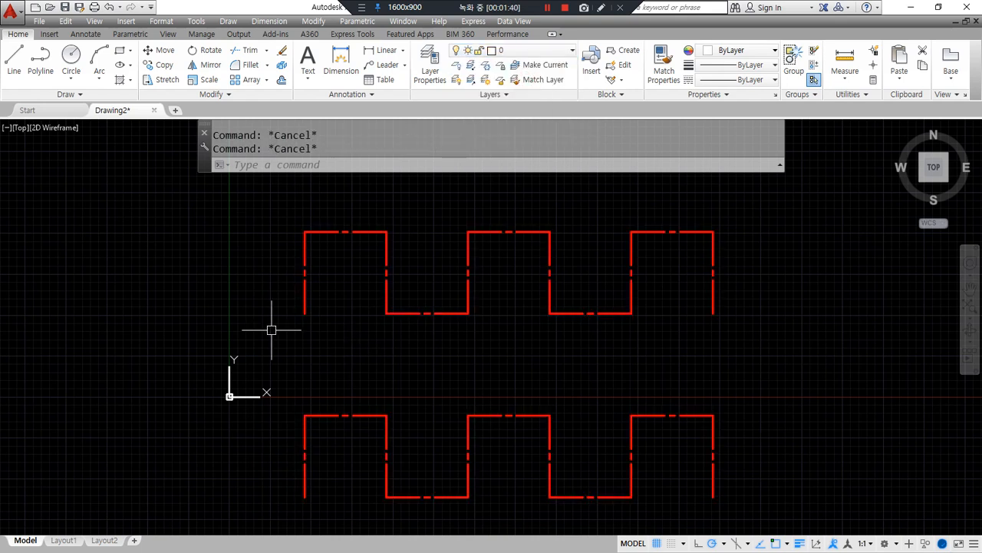
Draw a spline with the Fit method through all twelve vertices of the upper square-wave outline, from its lower left end to its lower right end
text(spl)
key(Return)
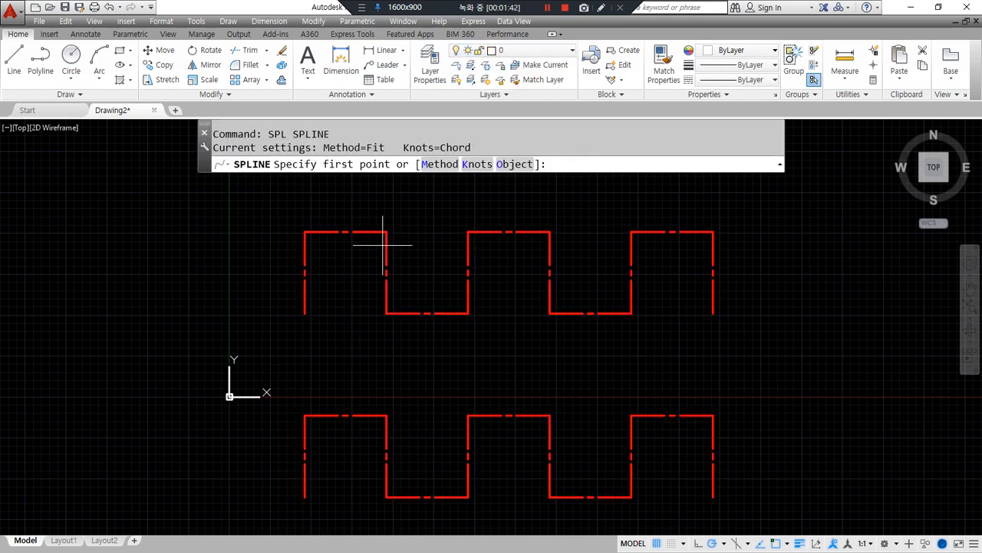
click(434, 164)
click(466, 164)
click(304, 313)
click(305, 231)
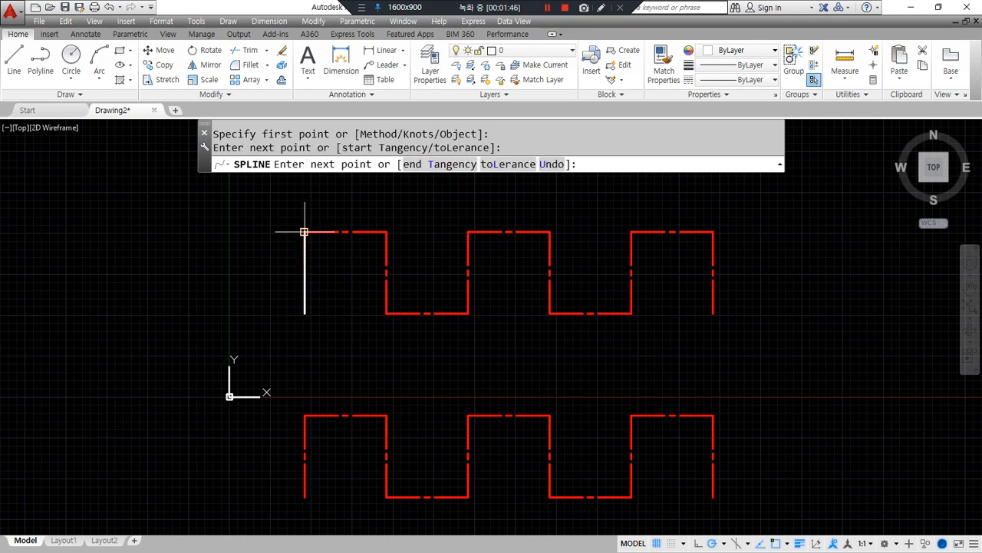
click(387, 231)
click(386, 313)
click(468, 313)
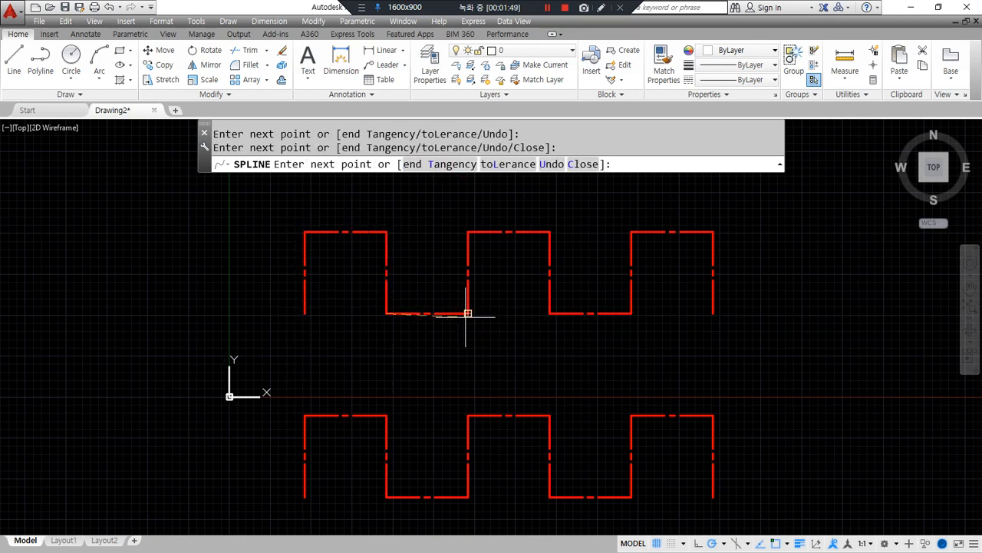
click(468, 231)
click(550, 231)
click(549, 313)
click(632, 313)
click(631, 231)
click(713, 231)
click(713, 313)
key(Return)
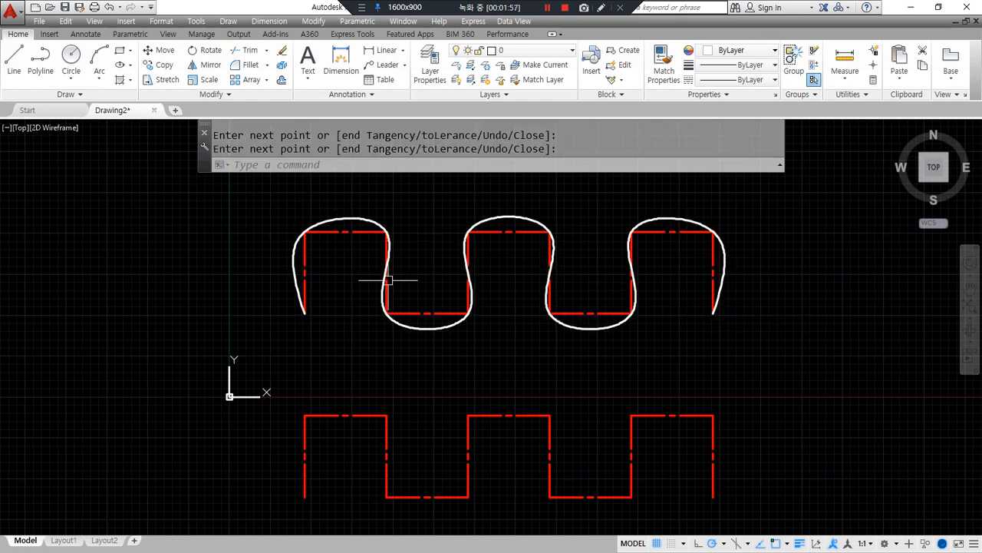
Draw a spline with the CV method using all twelve vertices of the lower square-wave outline, from its lower left end to its lower right end
scroll(386, 279, up, 4)
scroll(381, 274, down, 2)
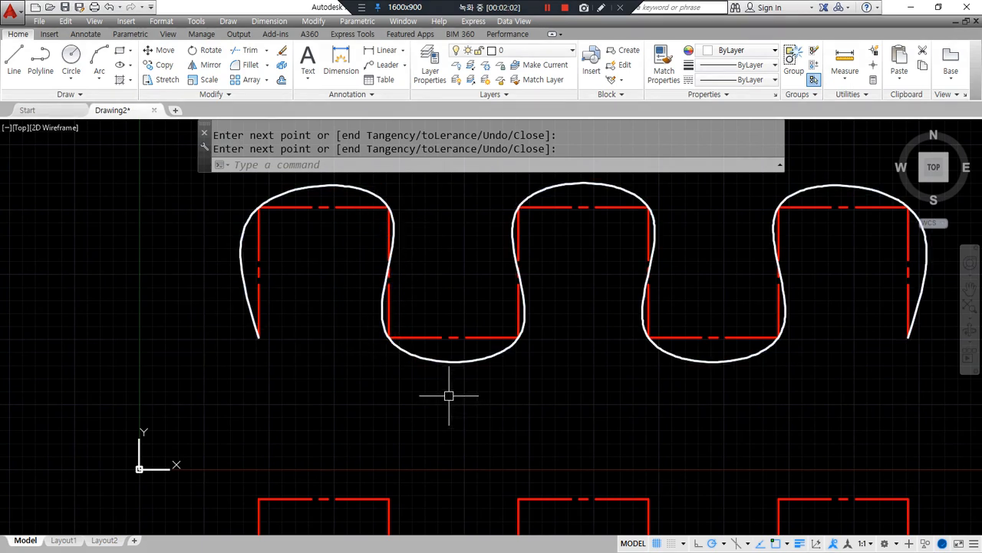
scroll(445, 407, down, 2)
middle_drag(443, 417, 390, 281)
scroll(368, 351, up, 2)
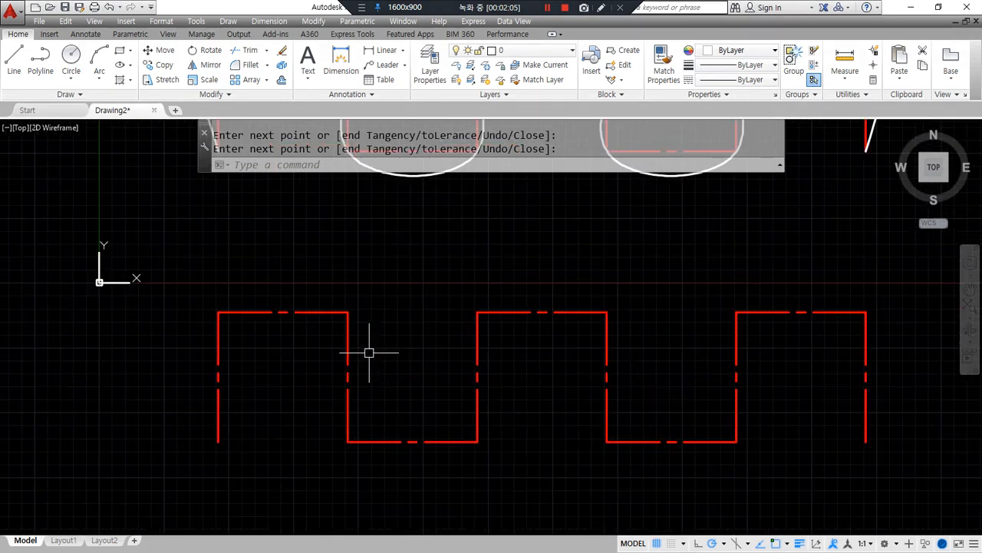
key(Return)
click(449, 166)
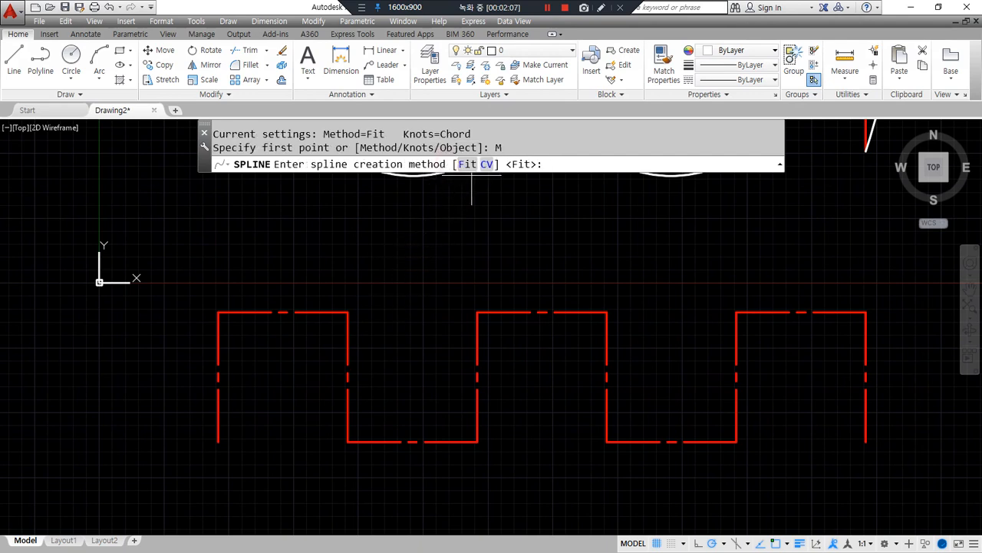
click(488, 164)
click(219, 440)
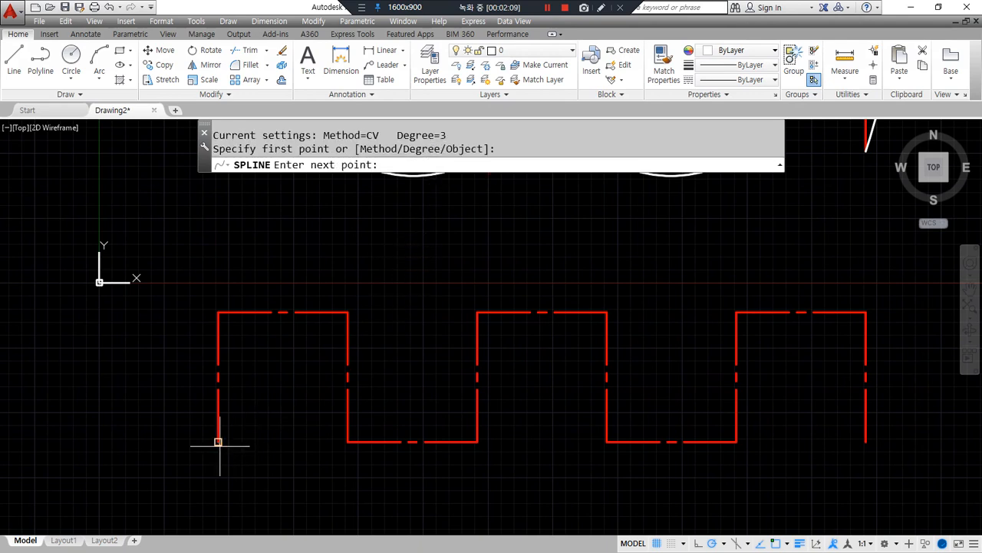
click(218, 312)
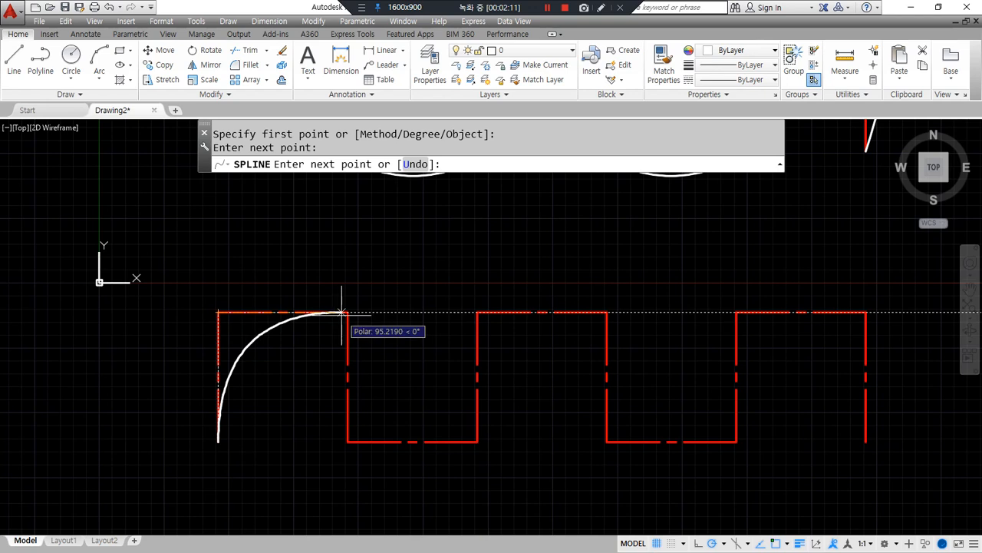
click(347, 312)
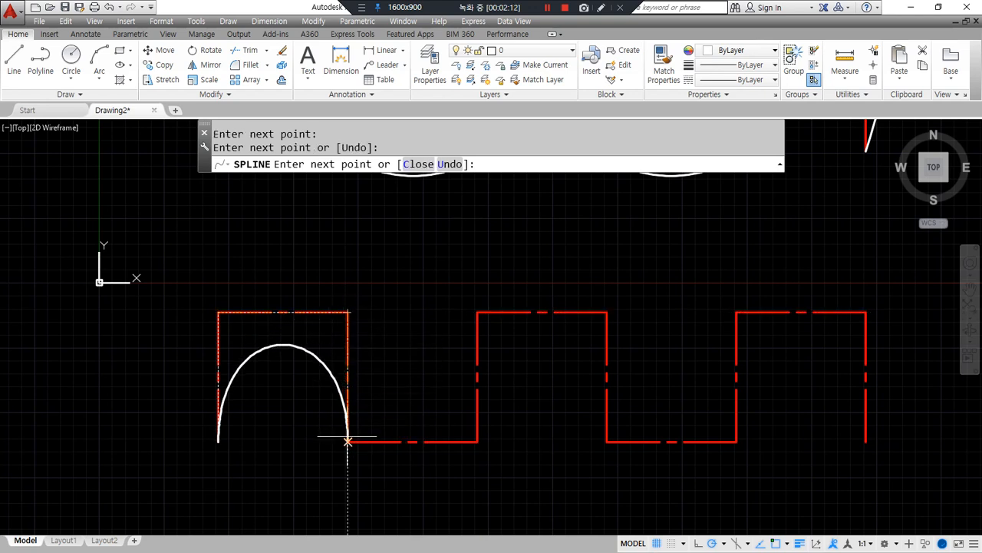
click(348, 441)
click(478, 441)
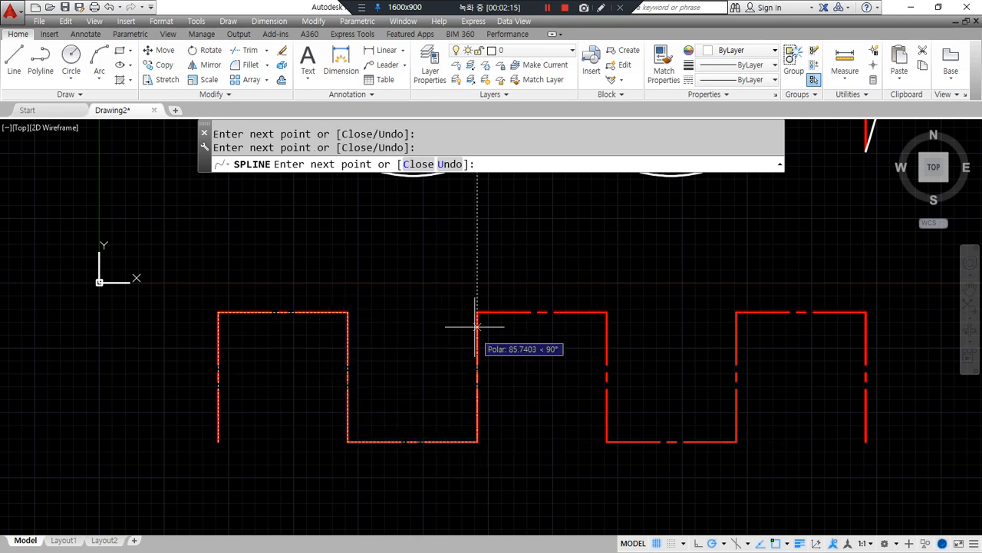
click(477, 312)
click(606, 313)
click(606, 442)
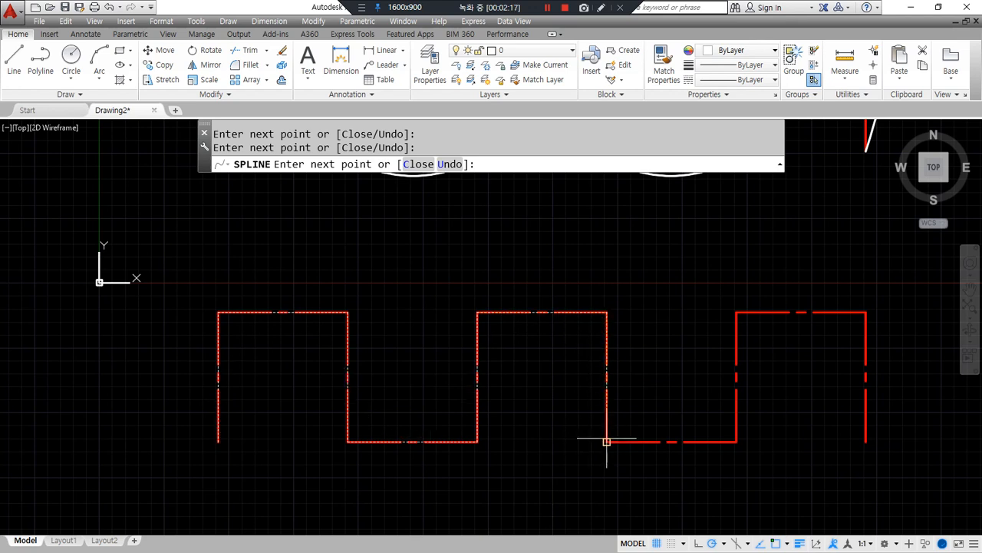
click(737, 441)
click(736, 312)
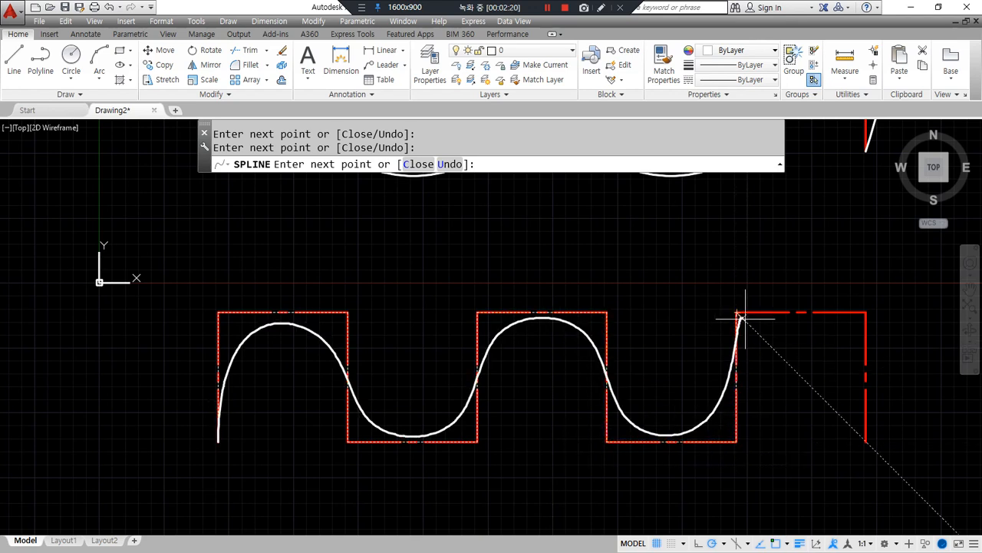
click(865, 312)
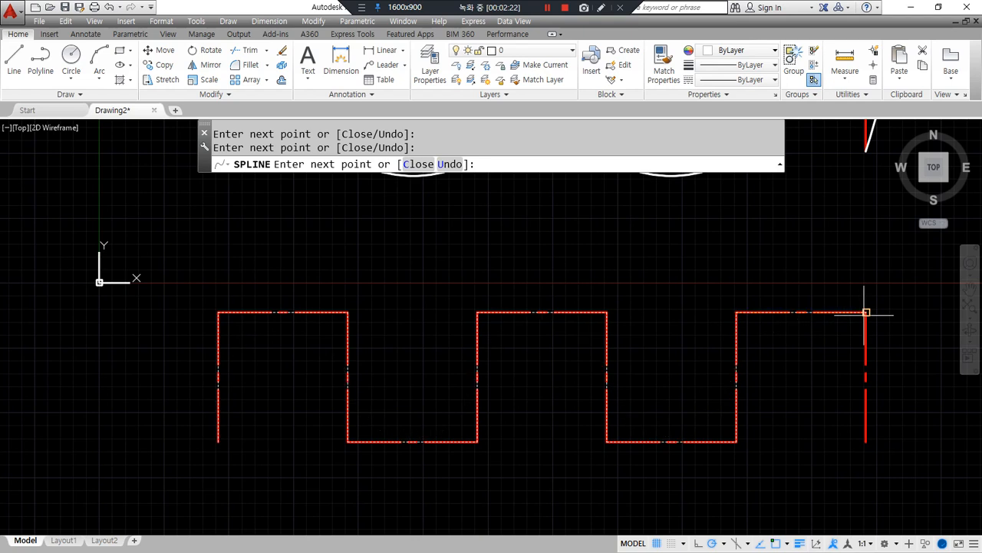
click(866, 440)
key(Return)
scroll(430, 407, down, 2)
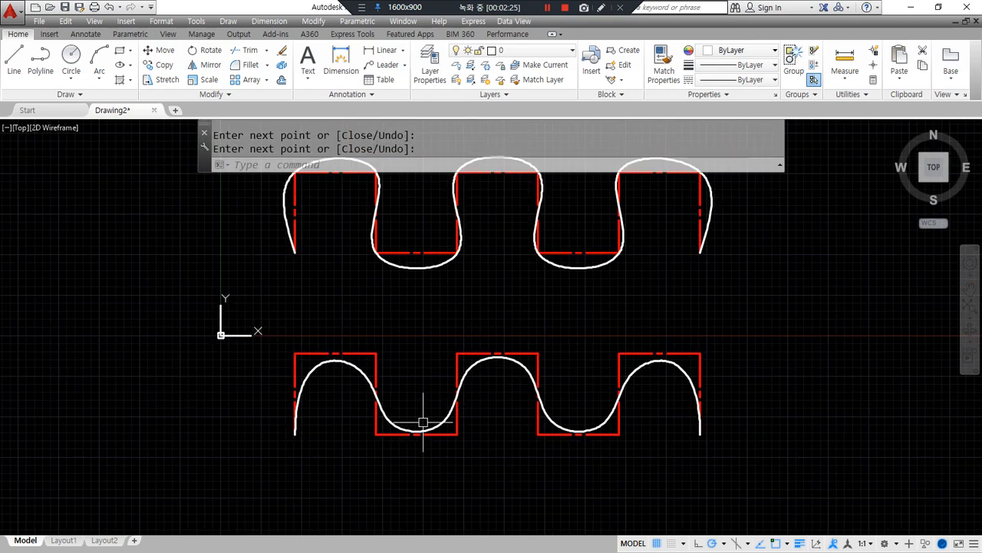
Draw a roughly square rectangle in the empty space to the right of the two square-wave outlines
middle_drag(417, 361, 418, 405)
scroll(414, 361, down, 2)
text(rec)
key(Return)
click(401, 257)
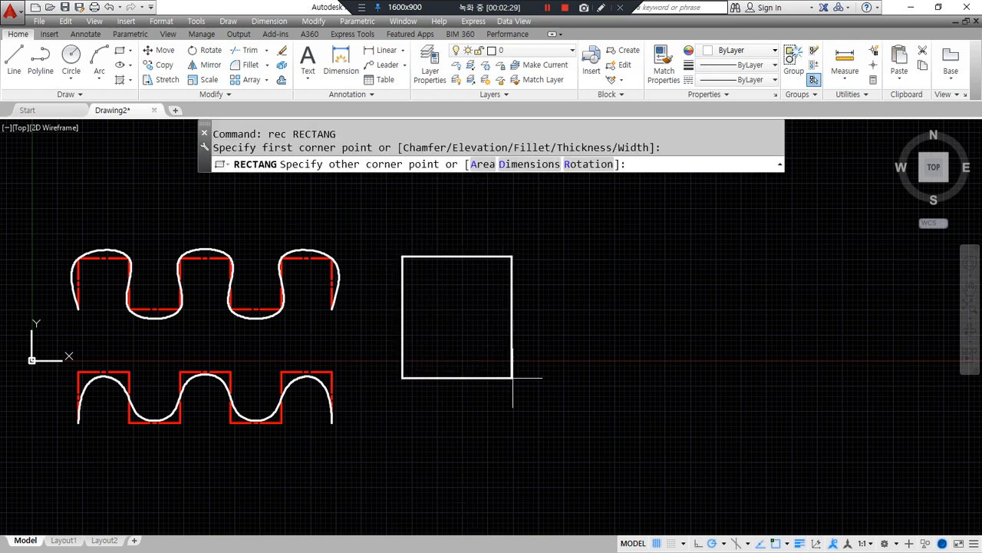
click(538, 391)
Convert the rectangle into a spline with the Object option of the SPLINE command
text(s)
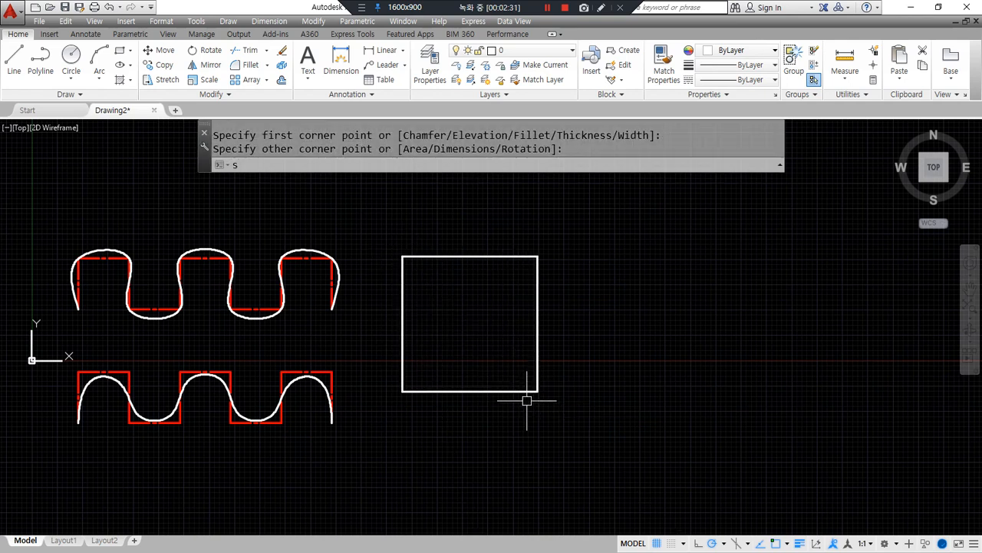
text(pl)
key(Return)
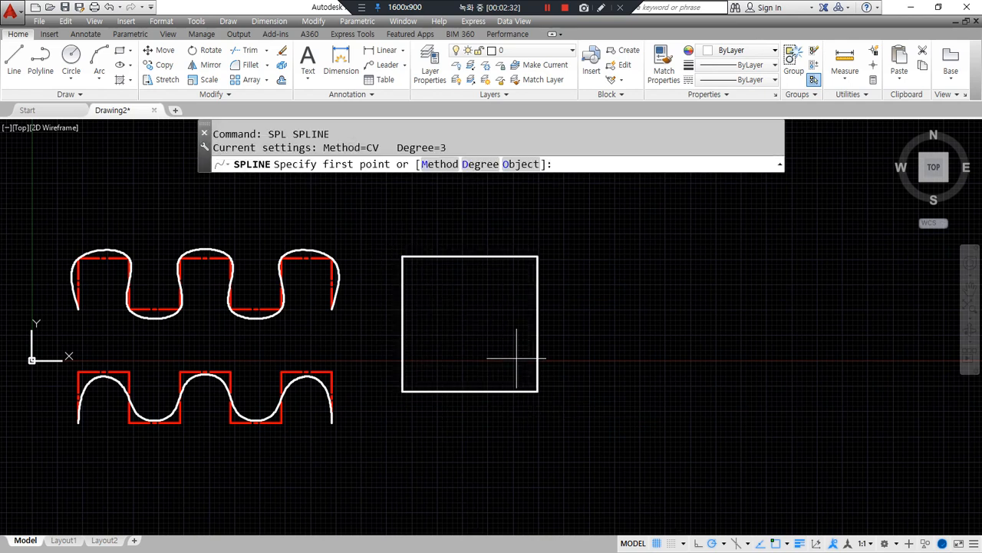
click(524, 165)
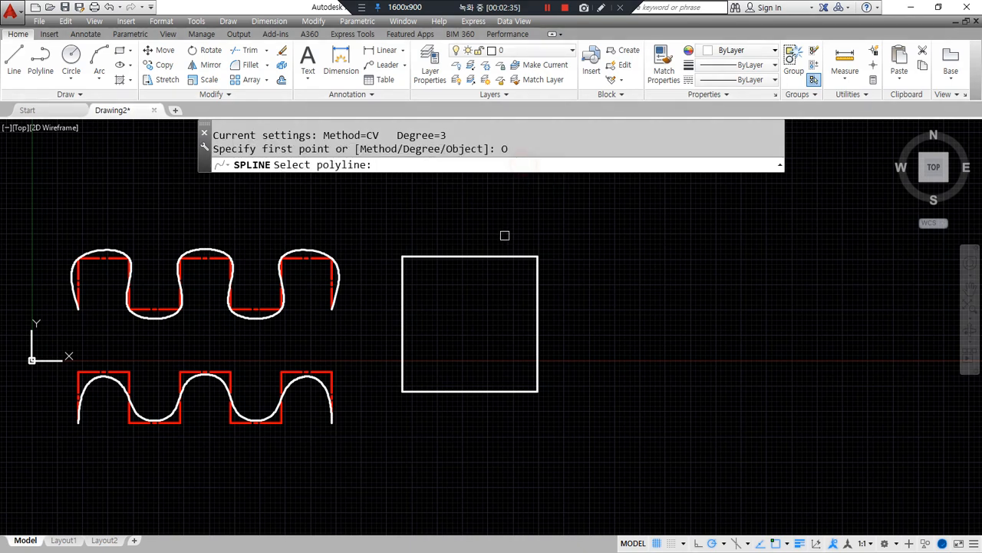
click(494, 254)
key(Return)
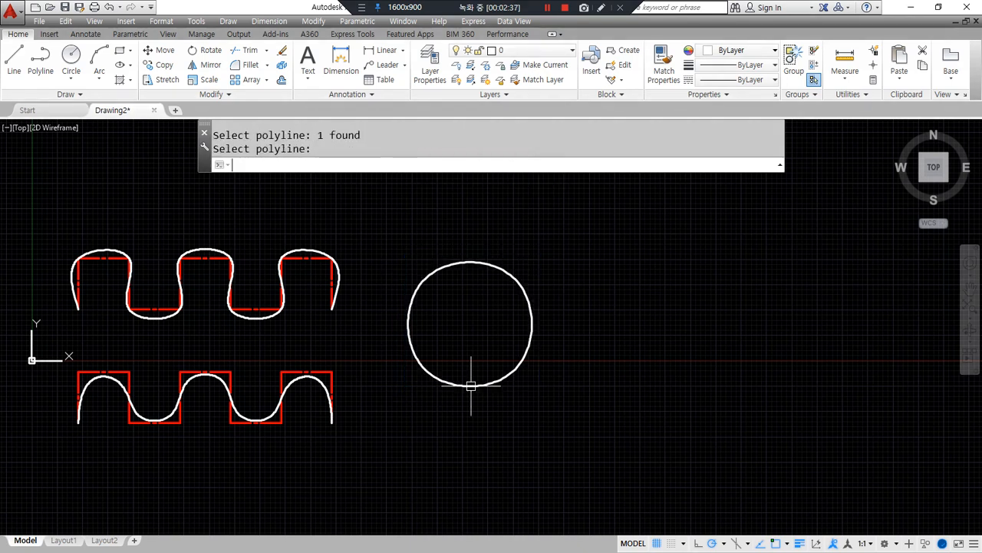
key(Return)
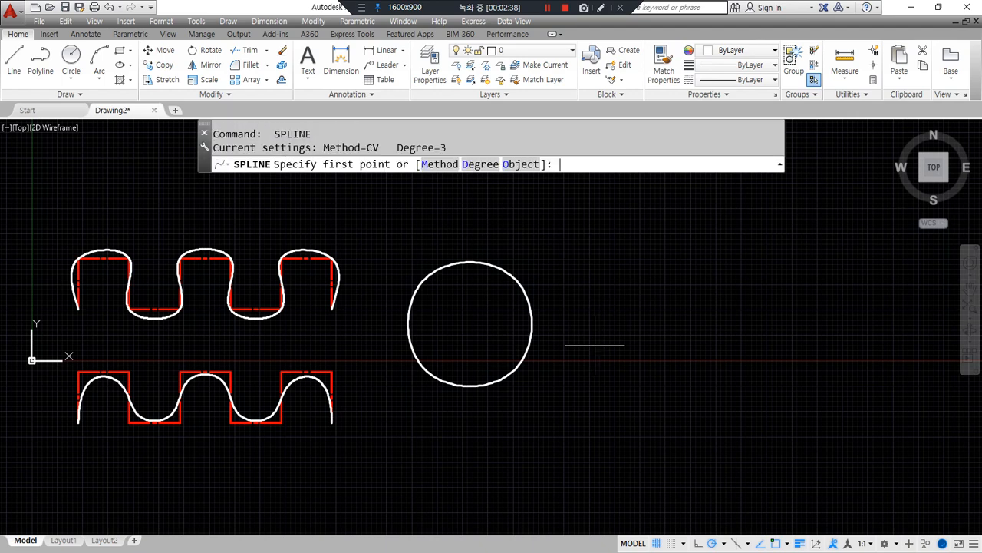
middle_drag(504, 342, 594, 366)
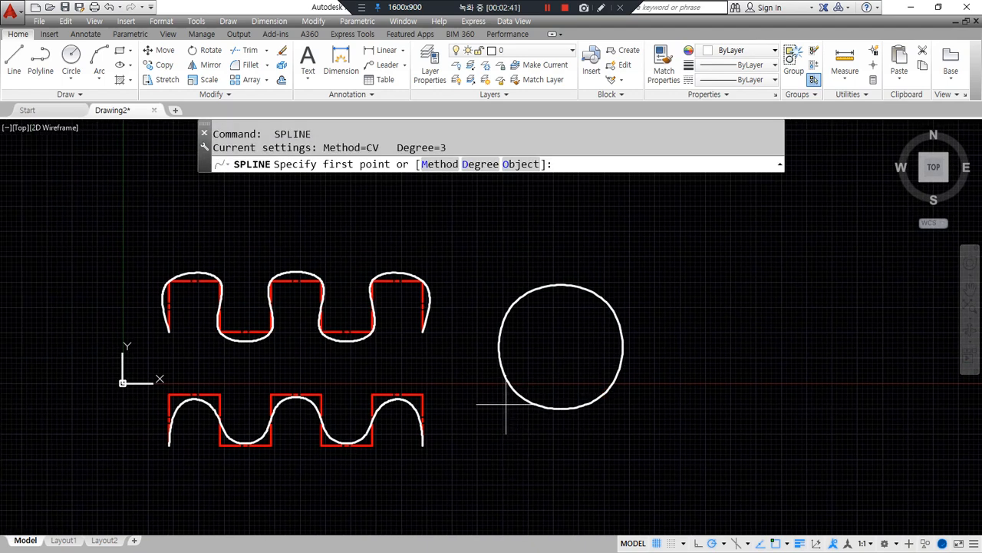
click(506, 431)
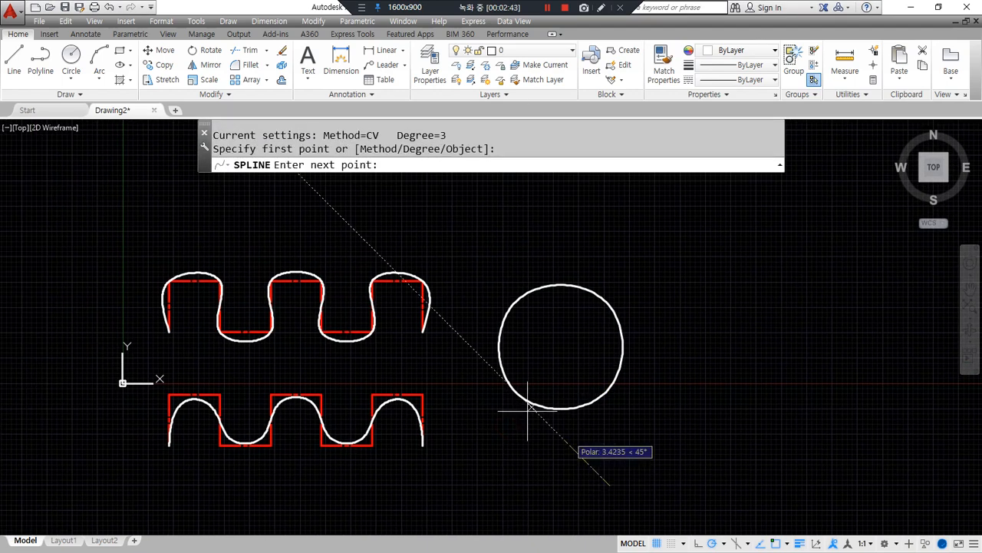
key(Escape)
key(Escape)
Erase both outlines and all the splines, and zoom to the whole drawing
click(622, 481)
click(110, 225)
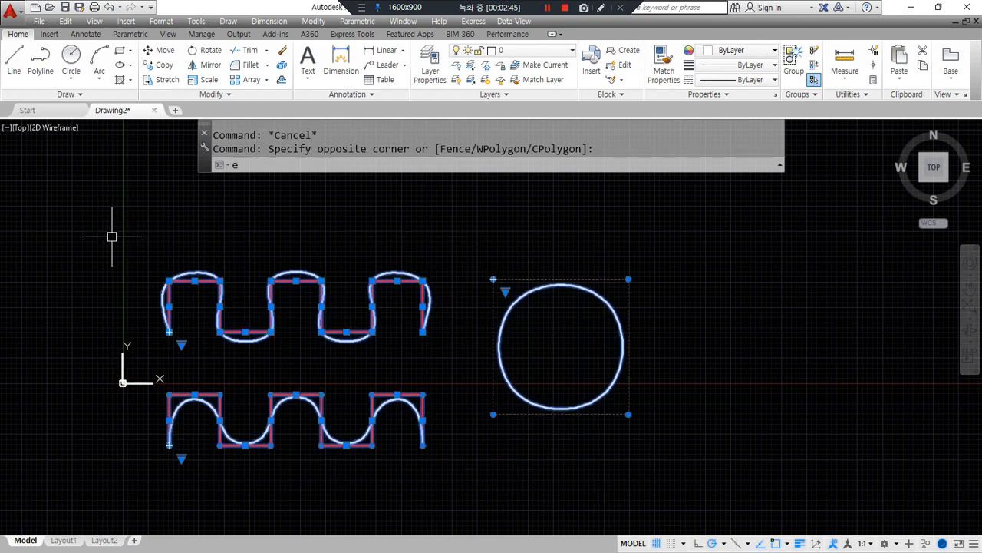
text(e z a)
Draw one long vertical line in the empty drawing area
mouse_move(196, 384)
middle_down()
mouse_move(145, 316)
mouse_move(134, 321)
middle_up()
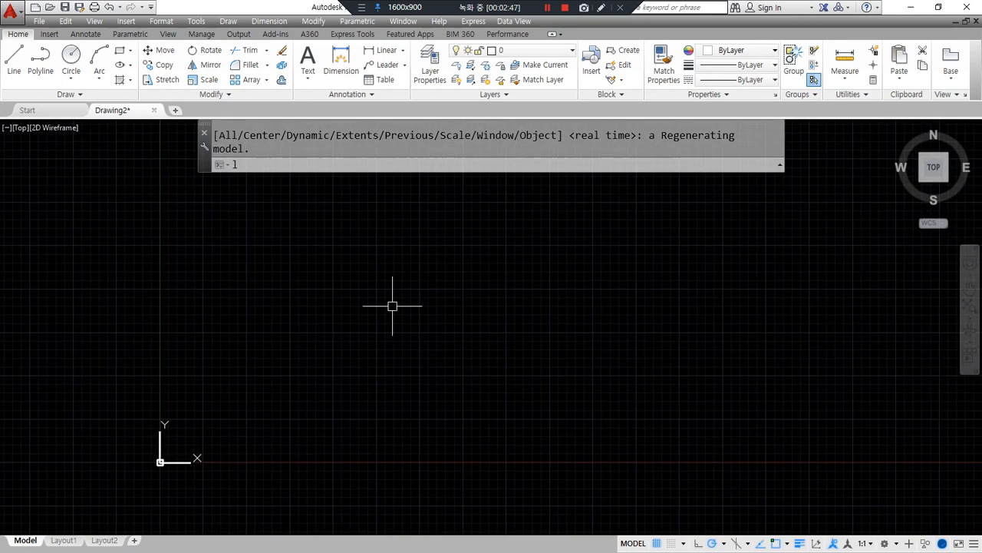
text(l)
click(401, 182)
click(400, 452)
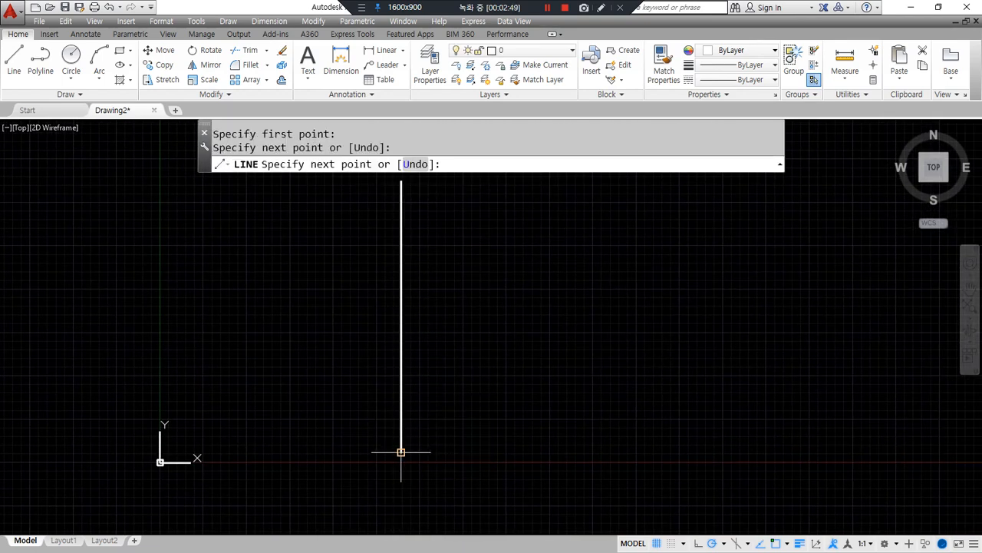
key(space)
text(spl)
key(space)
click(401, 284)
scroll(420, 300, up, 4)
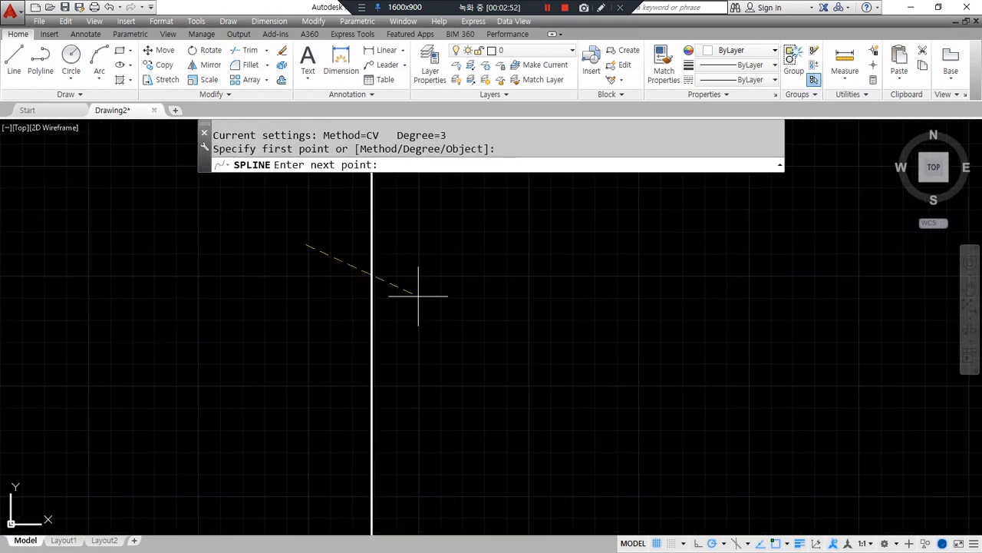
click(430, 305)
key(Escape)
Draw a four-point spline with the Fit method that zigzags downward across the middle of the vertical line
key(space)
click(433, 169)
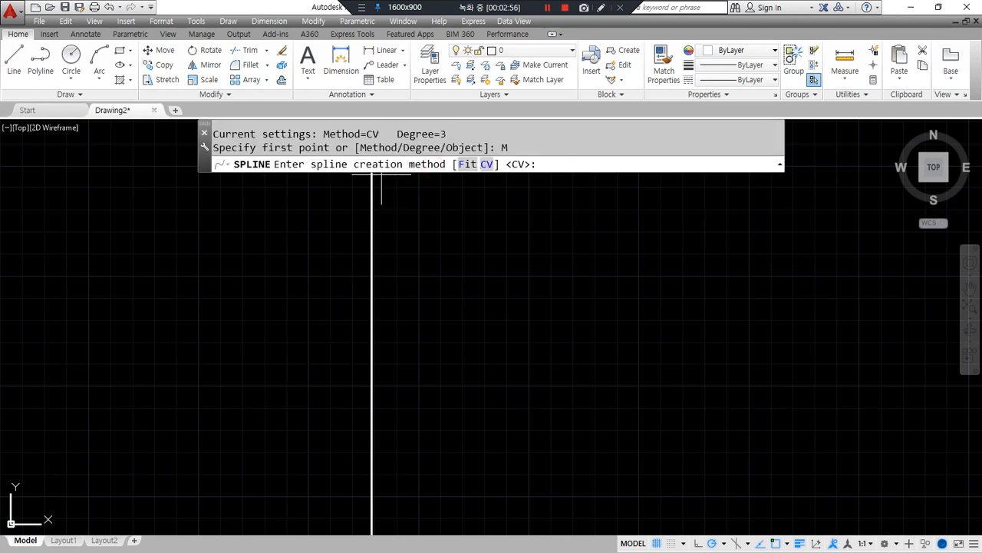
click(460, 167)
click(408, 299)
click(411, 317)
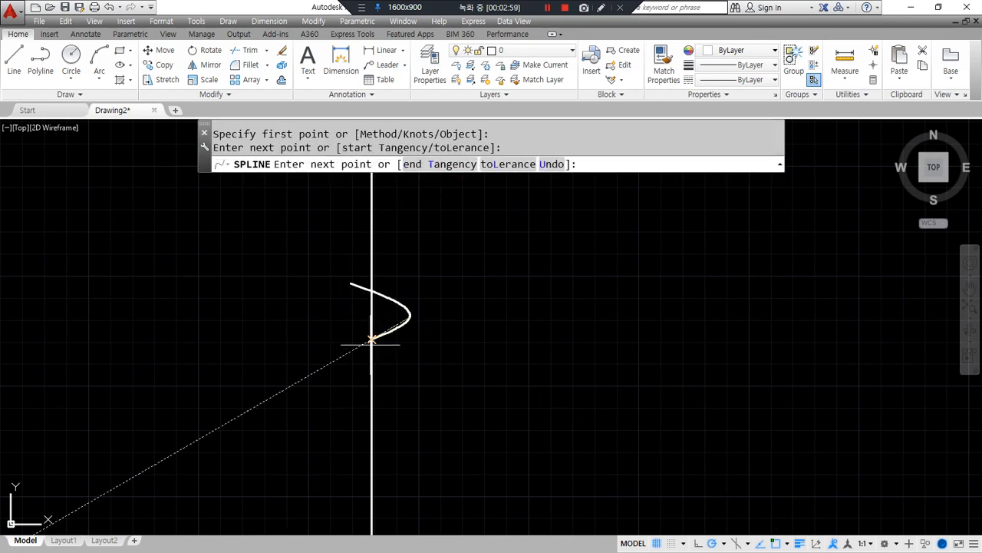
click(338, 355)
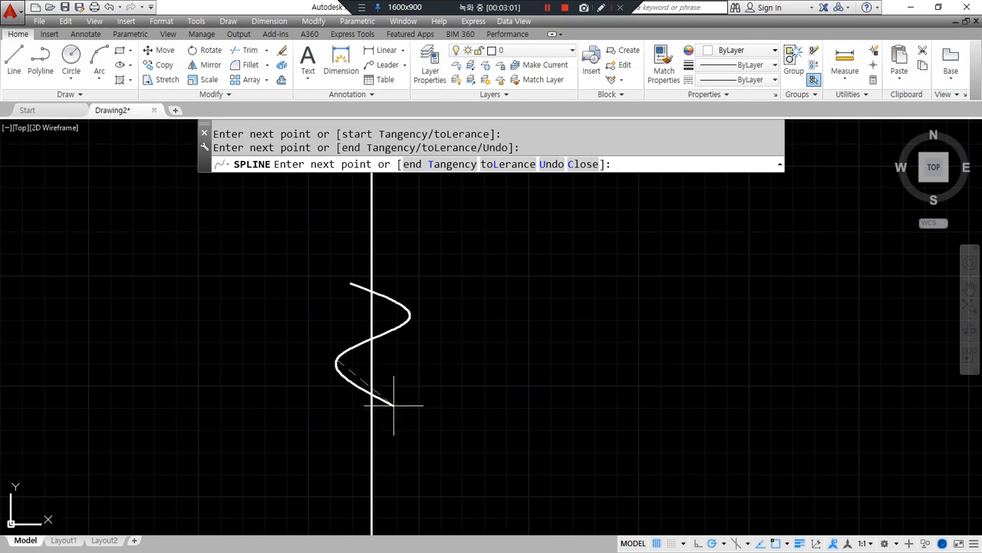
click(400, 396)
key(space)
Trim the spline's overhanging ends and the line portions between the crossings, leaving an S-shaped break symbol in the vertical line
text(tr)
key(space)
key(space)
click(391, 391)
click(381, 309)
click(369, 319)
click(362, 280)
click(353, 290)
key(space)
scroll(84, 267, down, 2)
middle_drag(108, 267, 168, 311)
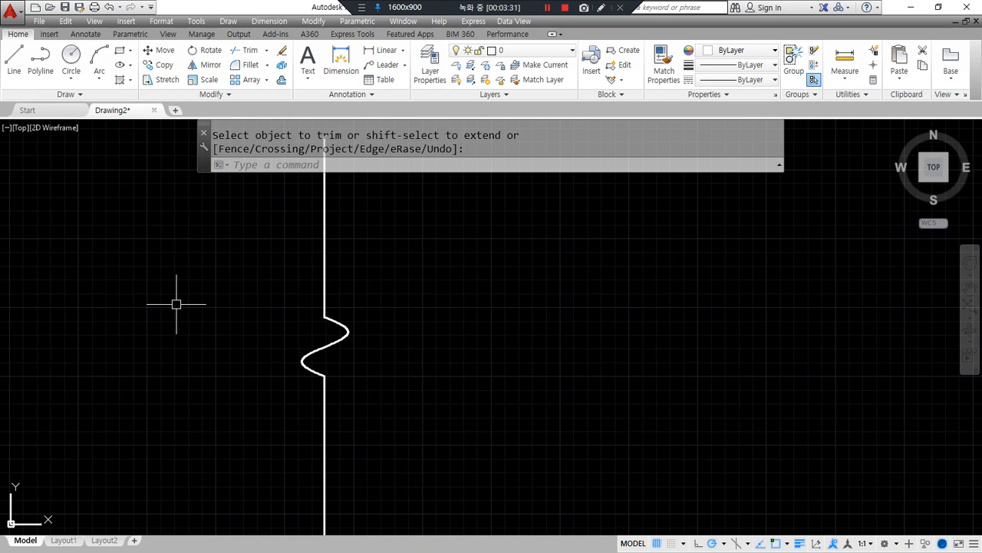
Switch to the Notepad notes and add "(도넛)" directly after DOnut in the command list
key(alt+Tab)
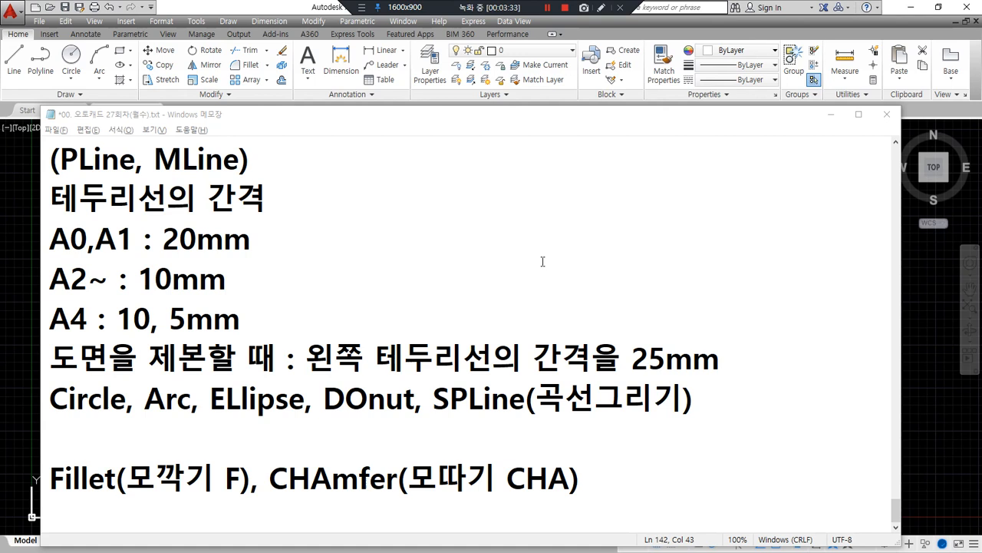
drag(414, 417, 325, 418)
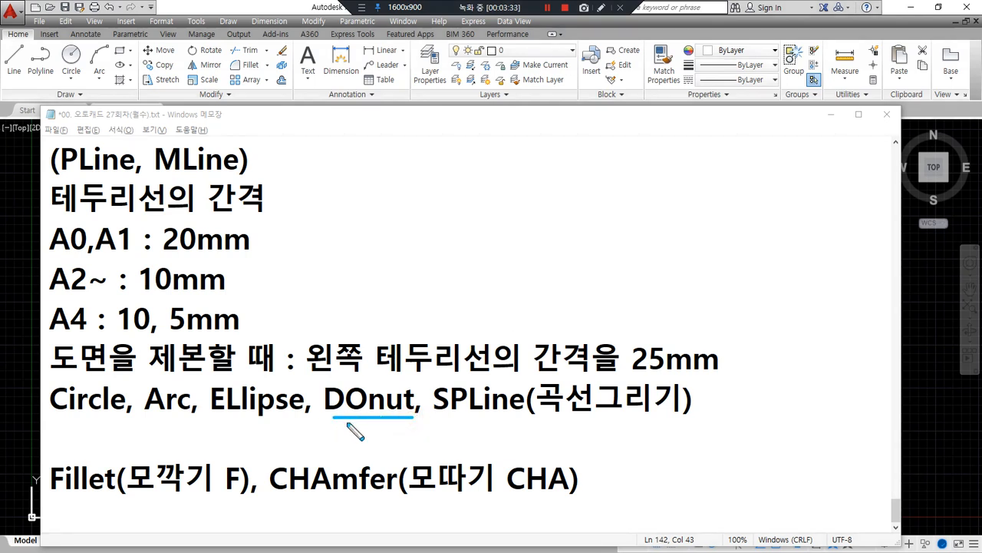
click(415, 400)
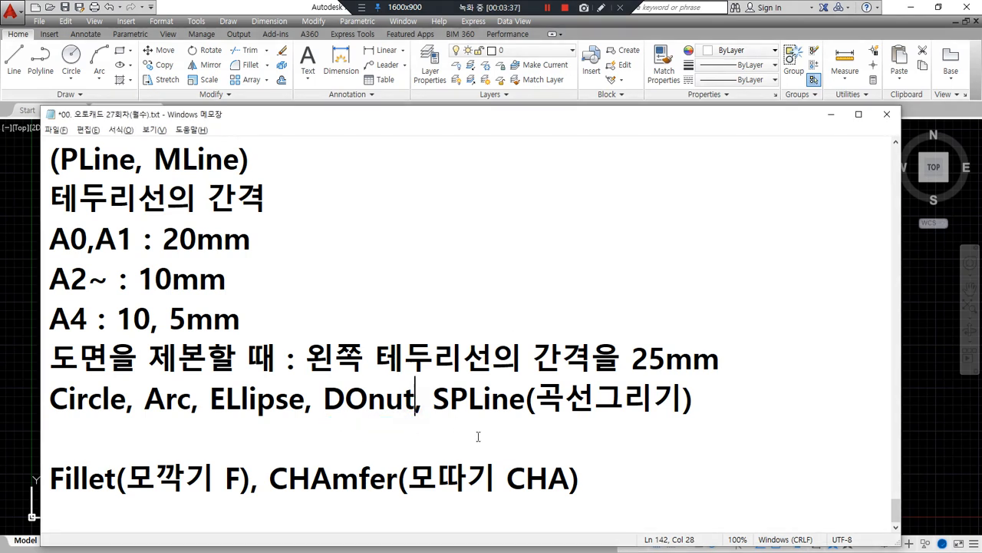
text((ehs)
key(BackSpace)
key(BackSpace)
key(BackSpace)
key(Hangul)
text(도넛))
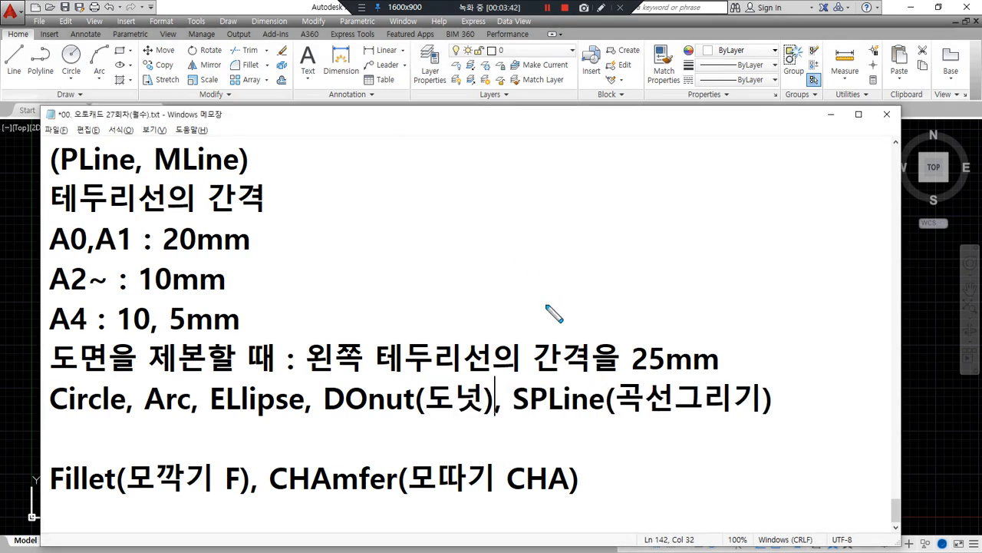
mouse_move(545, 306)
mouse_down()
mouse_move(558, 175)
mouse_move(554, 299)
mouse_up()
drag(495, 249, 513, 238)
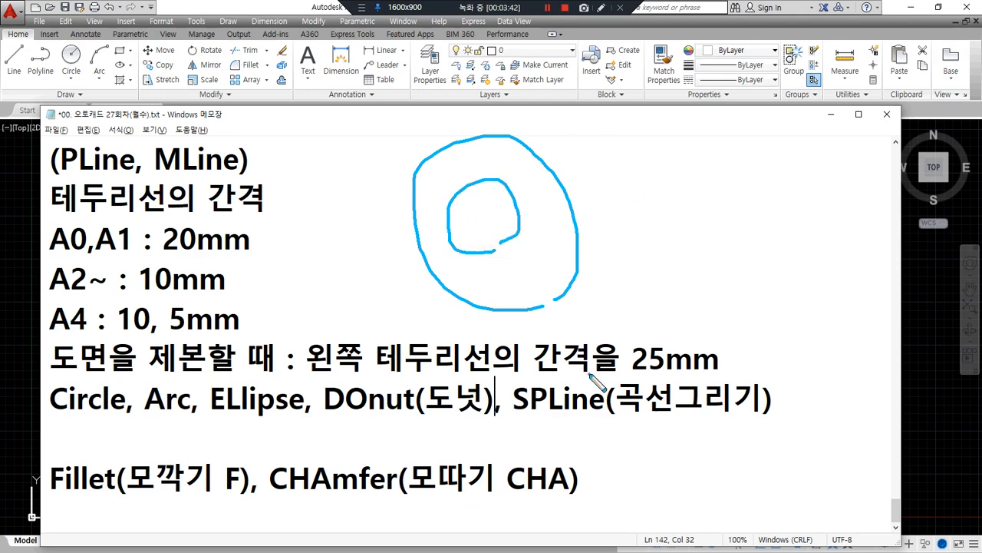
key(Escape)
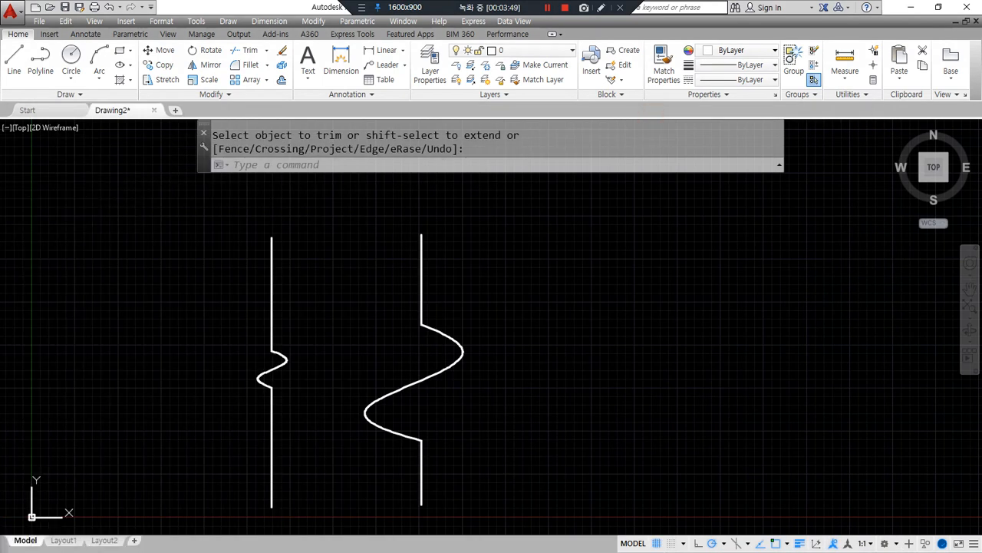
Back in AutoCAD, erase both vertical break lines and zoom to the whole drawing
click(561, 491)
click(222, 270)
text(e)
key(Return)
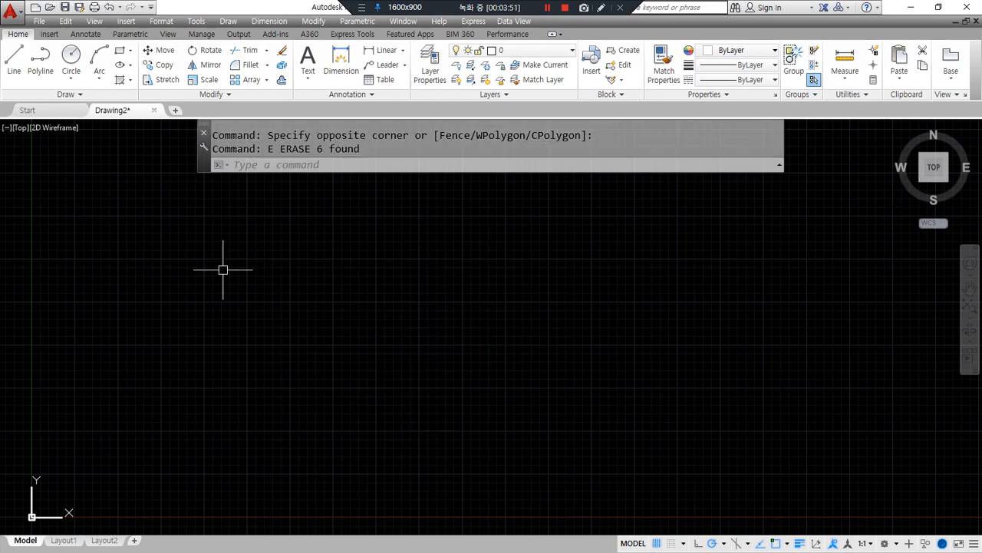
text(z)
key(Return)
text(a)
key(Return)
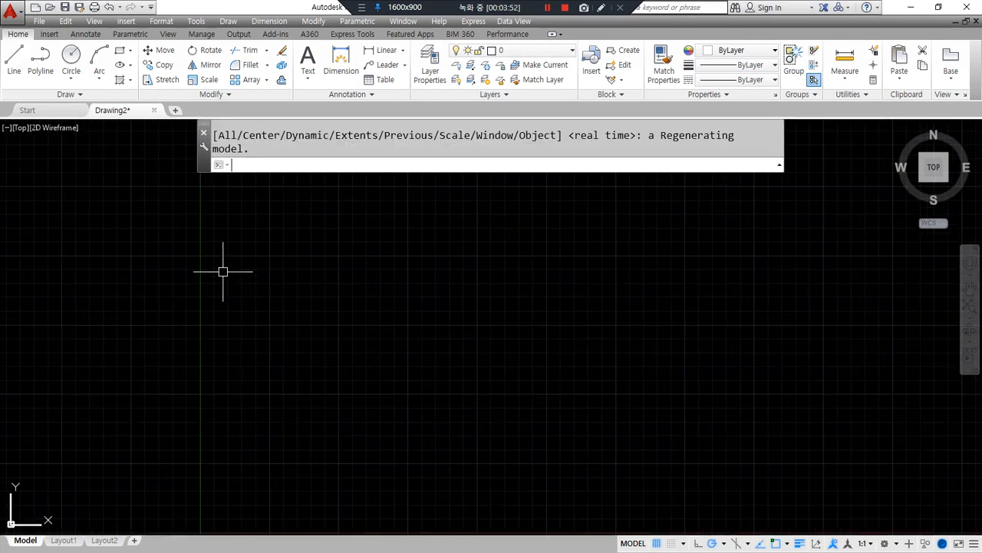
Place a donut with inside diameter 100 and outside diameter 200 just above and to the right of the origin
click(79, 94)
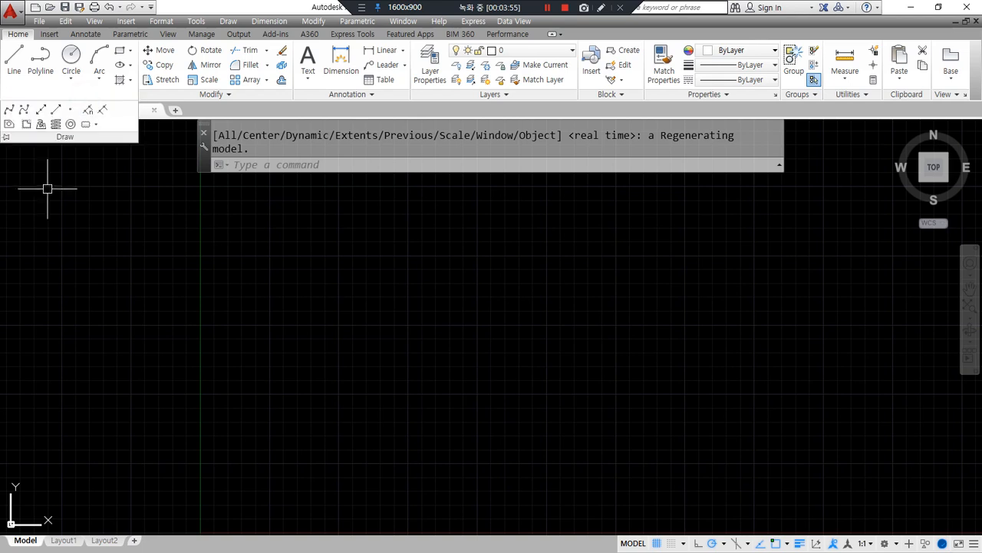
click(70, 123)
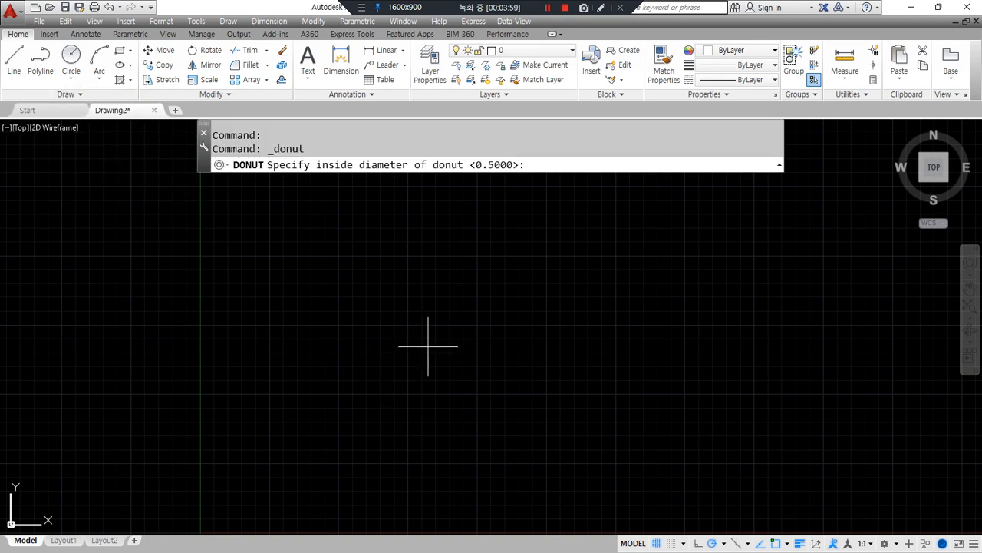
mouse_move(319, 173)
mouse_down()
mouse_move(528, 178)
mouse_move(581, 198)
mouse_up()
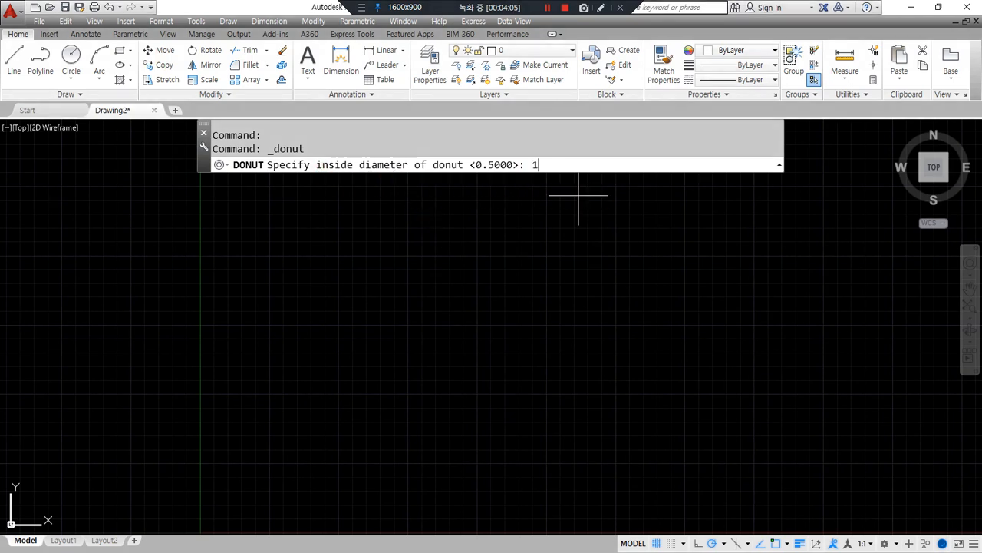
text(00)
key(Return)
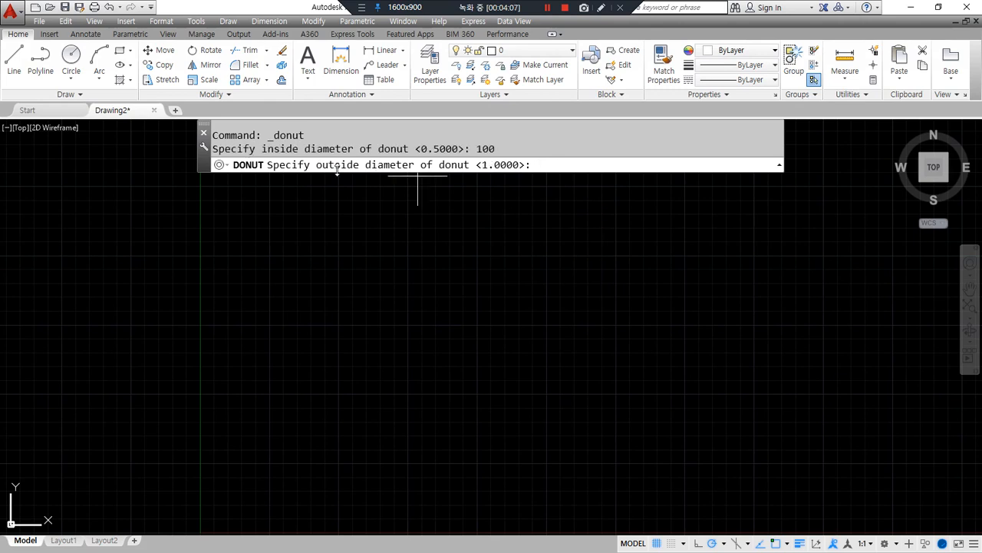
text(200)
key(Return)
scroll(368, 289, down, 4)
click(295, 289)
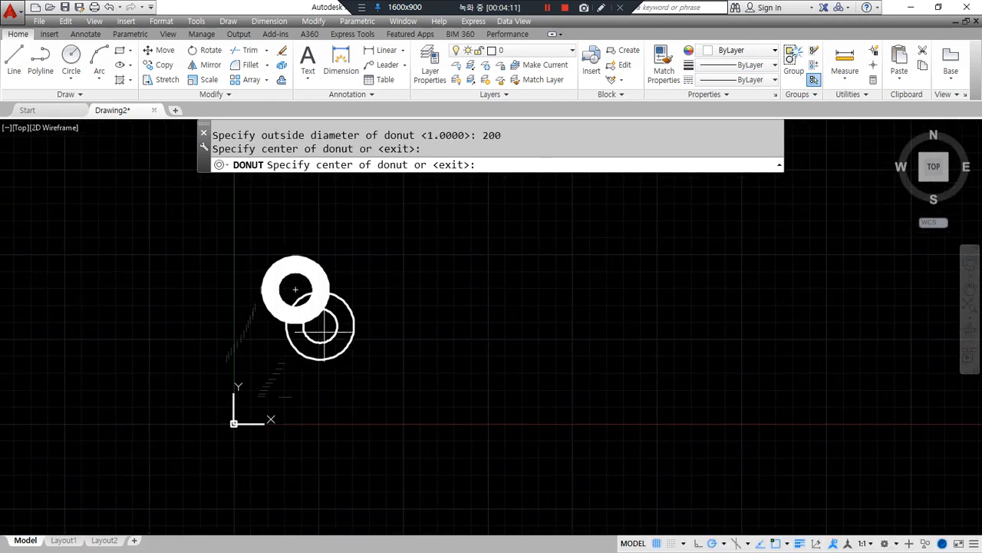
Place five more donuts of the same size, three in a row to the right and two below, and end the command
click(399, 284)
click(515, 276)
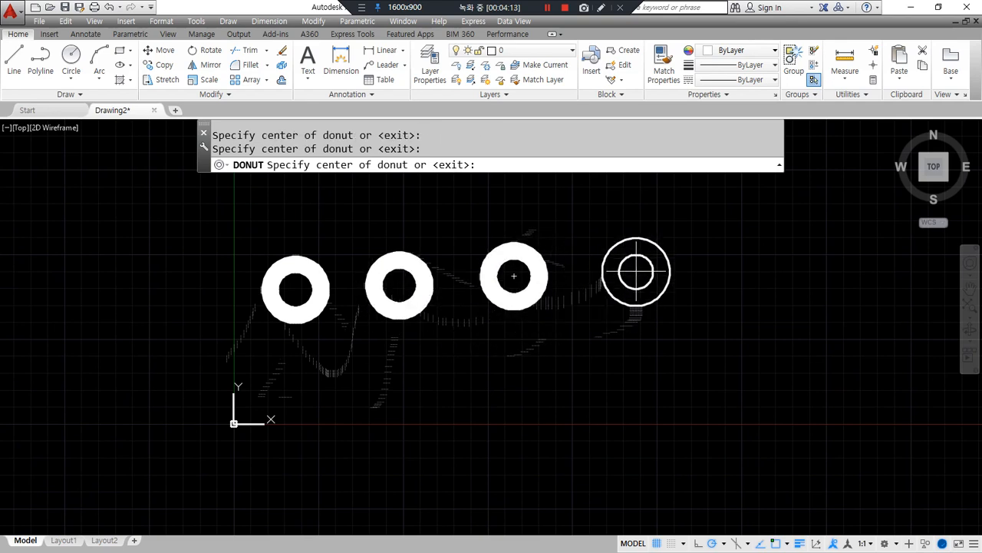
click(636, 267)
click(715, 358)
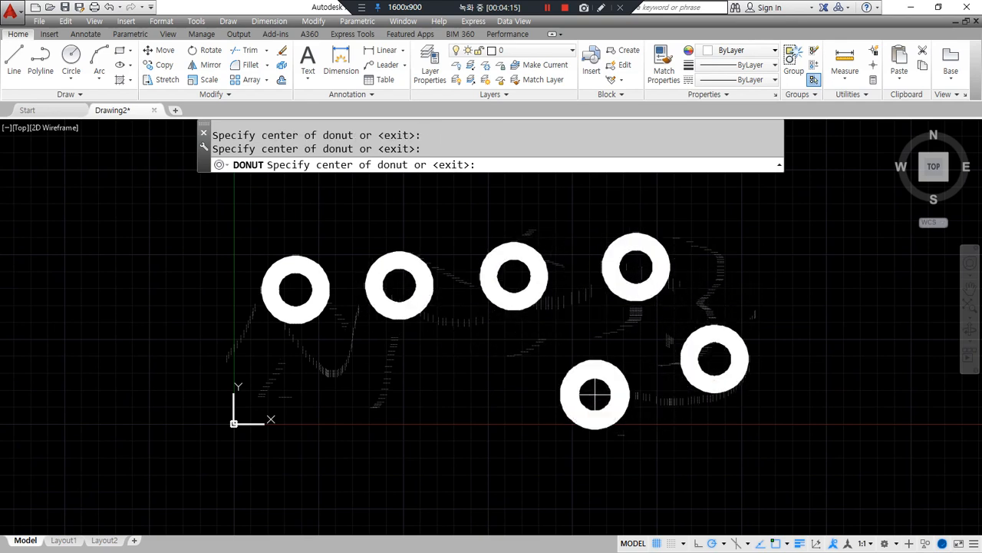
click(595, 395)
key(Return)
click(776, 440)
click(170, 229)
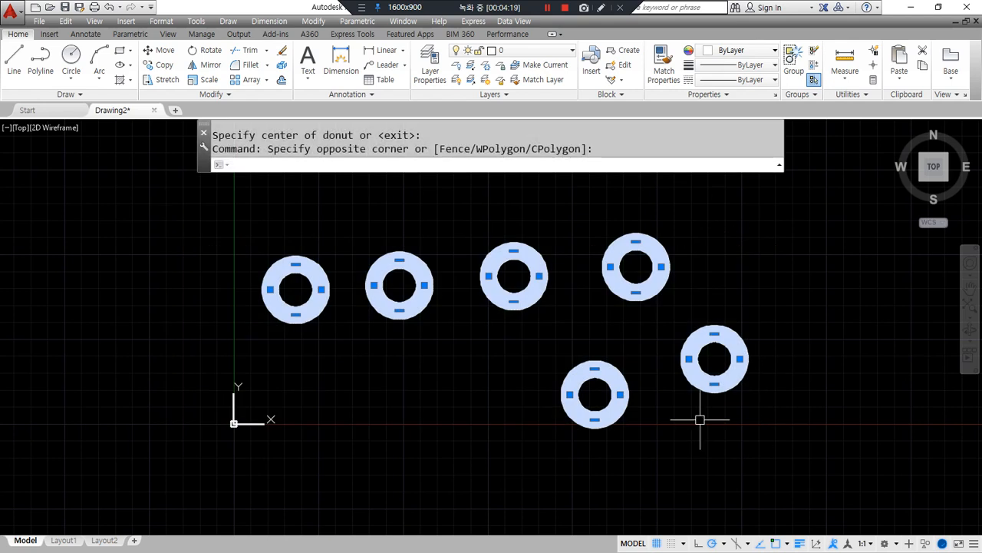
Place four donuts beside the existing ones, entering the diameters reversed: inside 200 and outside 100
text(do)
key(Return)
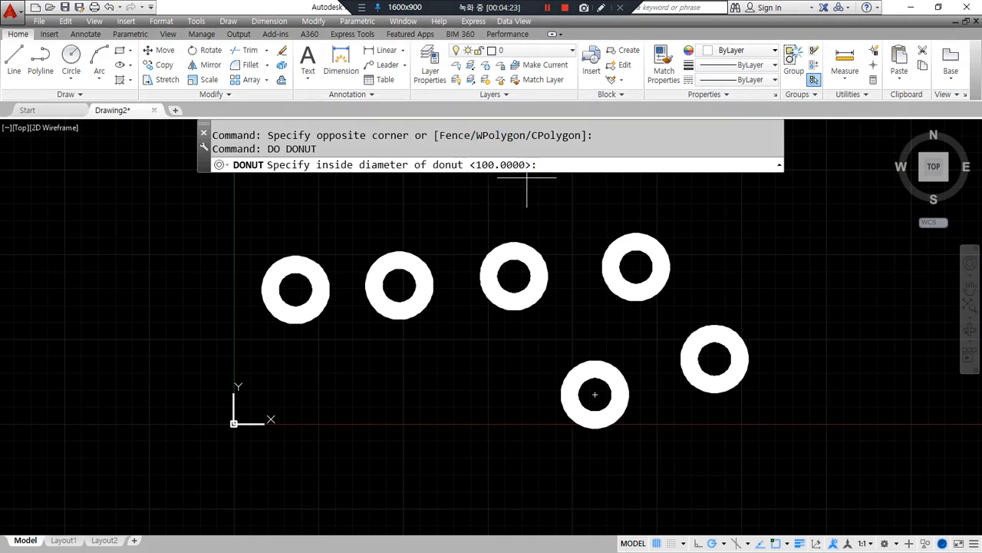
key(Return)
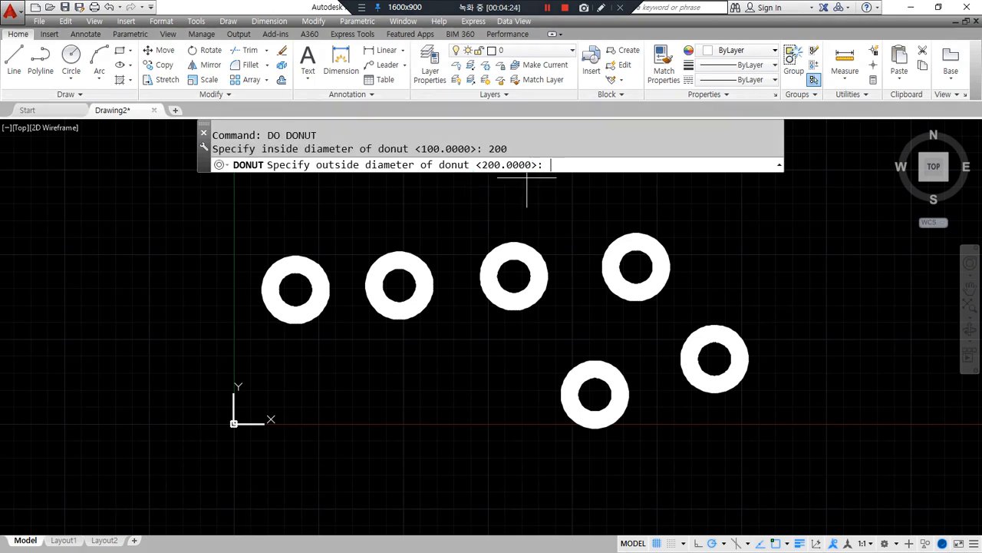
text(100)
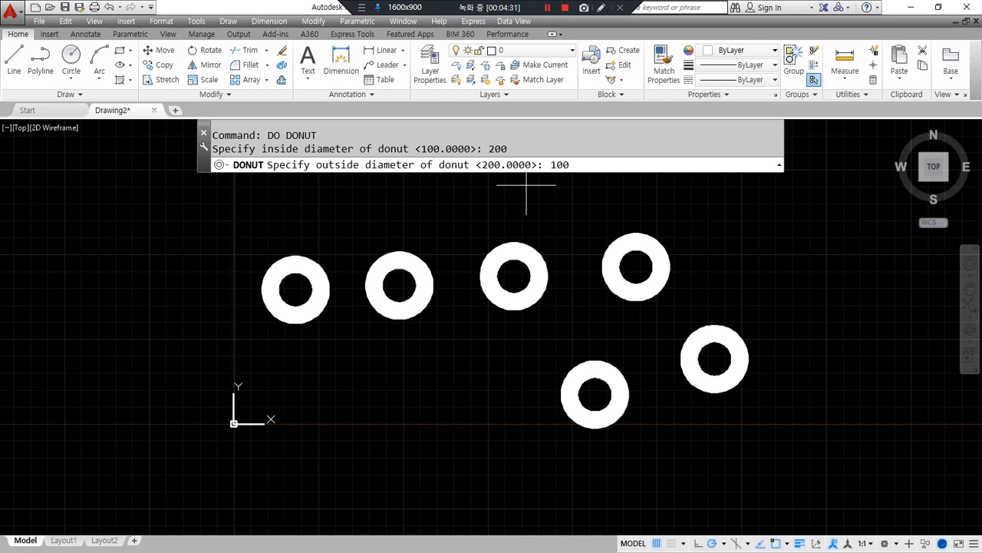
key(Return)
middle_drag(391, 307, 533, 333)
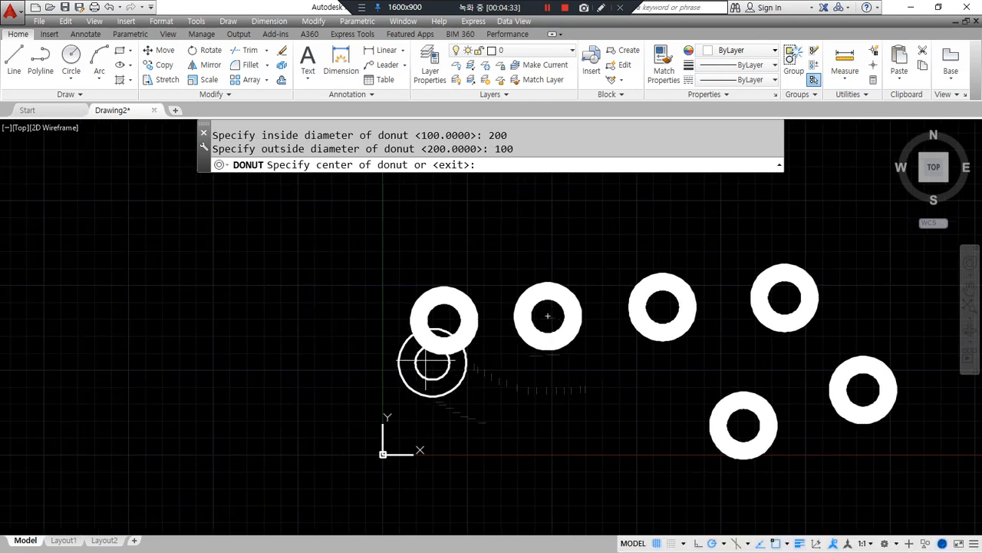
click(353, 316)
click(244, 311)
click(298, 224)
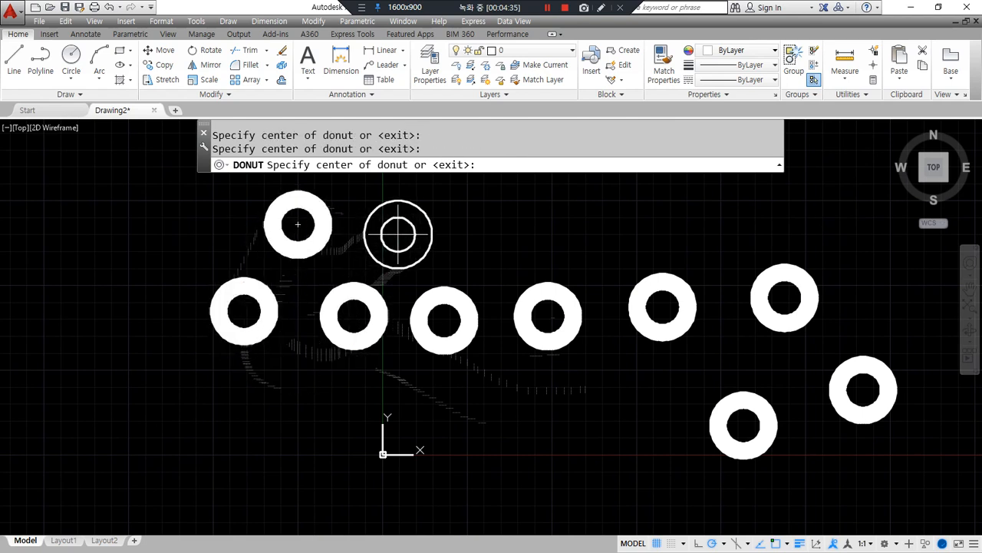
click(397, 234)
key(Return)
Place three donuts with inside and outside diameters both 200 in a row above the existing ones
middle_drag(415, 407, 340, 427)
key(Return)
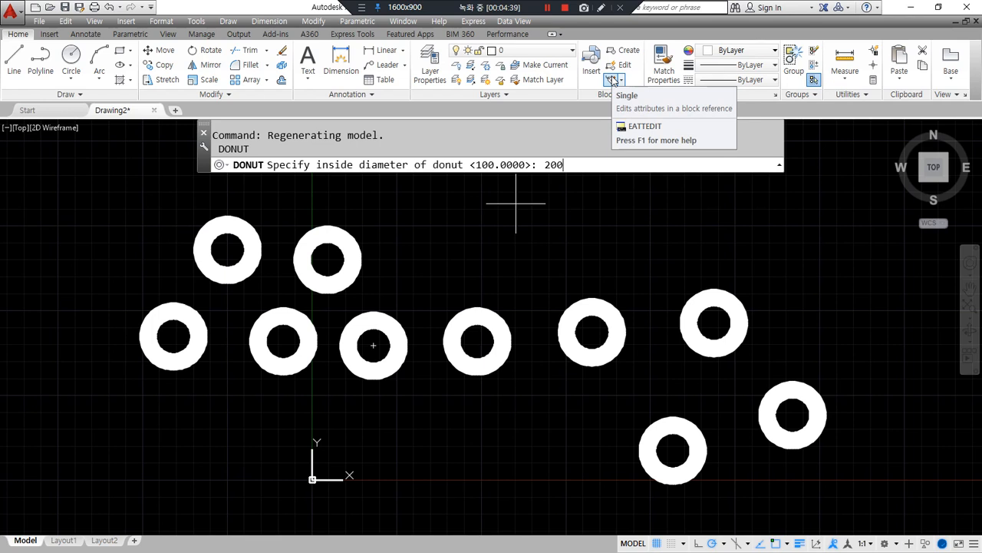
text(200)
key(Return)
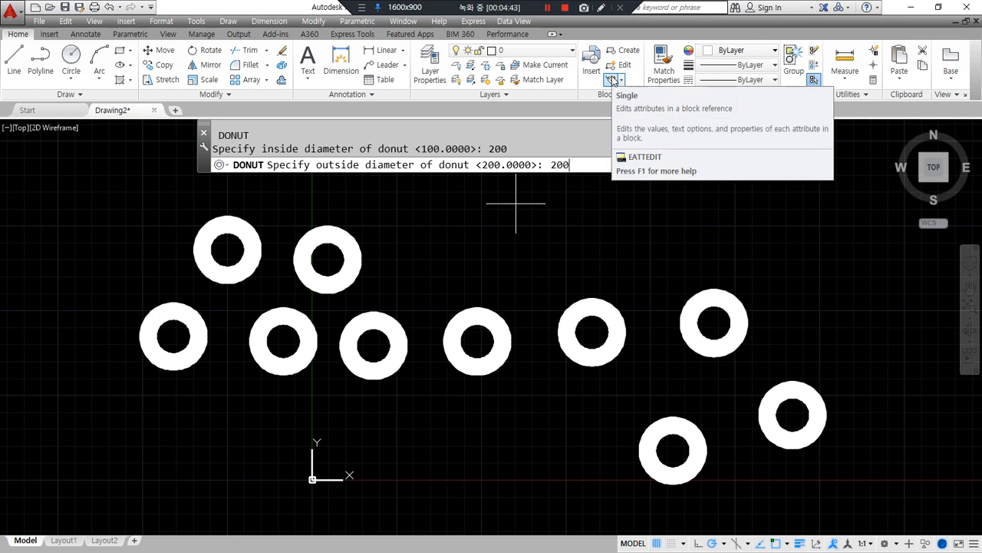
text(200)
key(Return)
click(453, 252)
click(563, 246)
click(719, 228)
key(Return)
Place four solid donuts with inside diameter 0 and outside diameter 200 above and to the left of the others
key(Return)
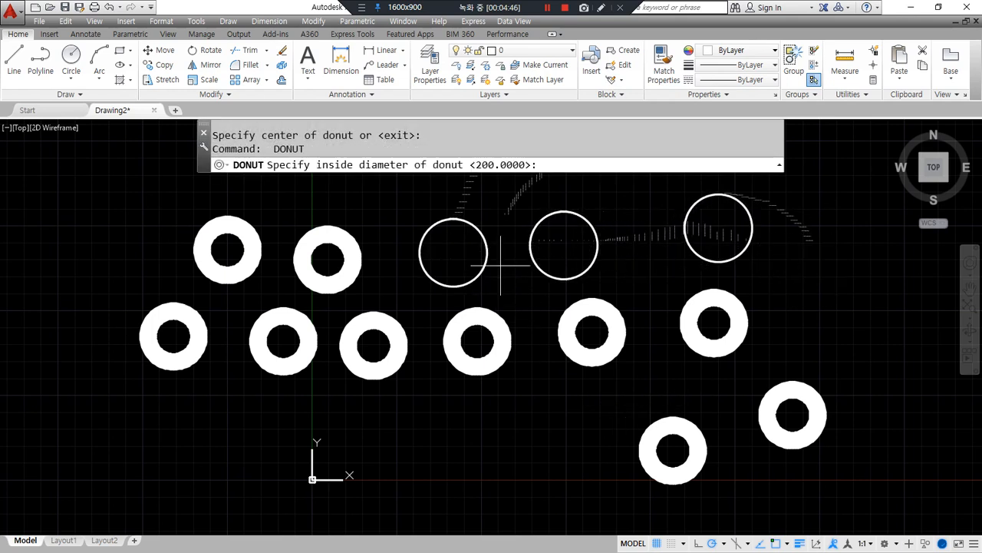
text(0)
key(Return)
text(200)
key(Return)
scroll(252, 335, down, 2)
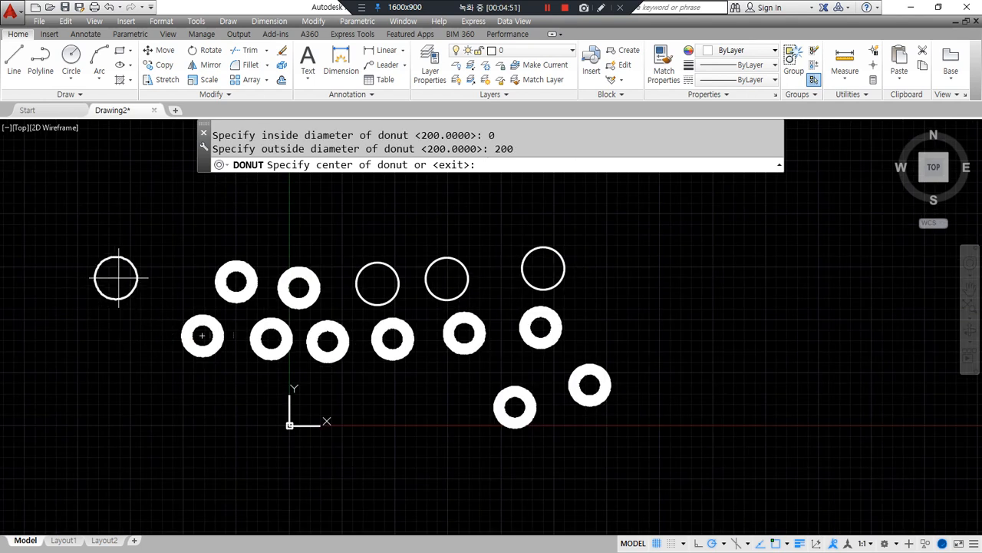
click(160, 270)
click(233, 218)
click(335, 218)
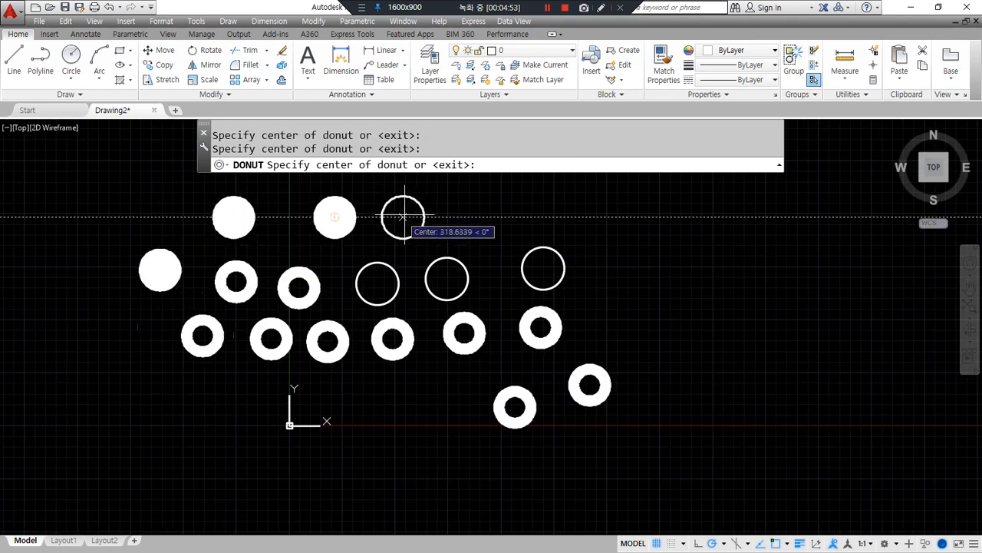
click(427, 217)
key(Return)
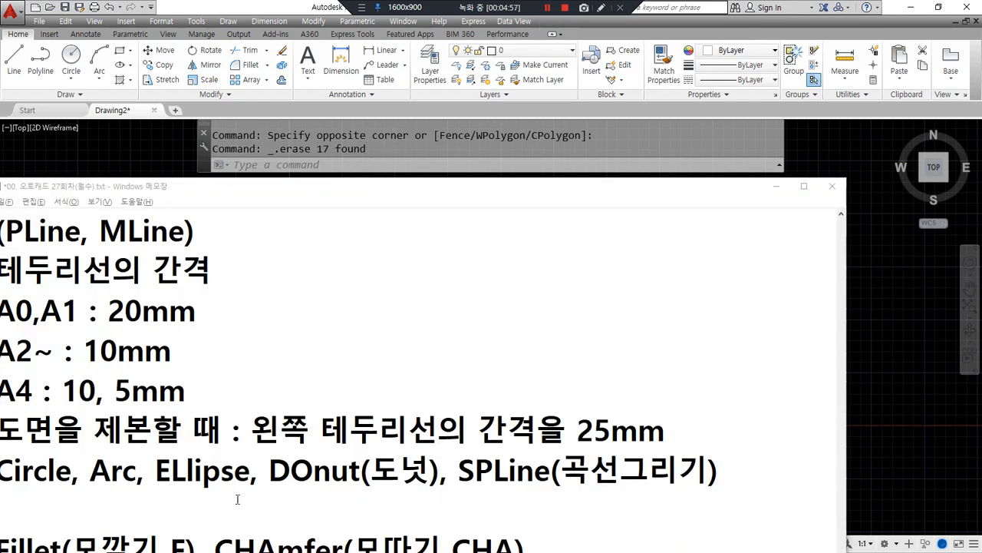
In the Notepad notes, add "(타원)" directly after ELlipse in the command list
click(253, 470)
text((ㅌ나)
key(BackSpace)
key(BackSpace)
key(BackSpace)
text(타원))
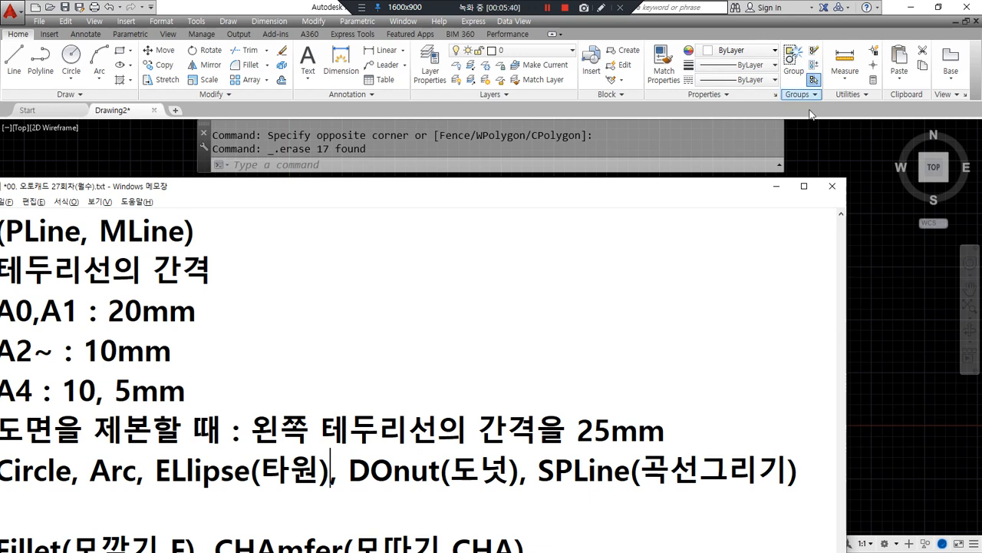
mouse_move(476, 228)
mouse_down()
mouse_move(327, 265)
mouse_move(465, 362)
mouse_move(508, 219)
mouse_move(442, 212)
mouse_up()
click(317, 287)
drag(317, 288, 553, 272)
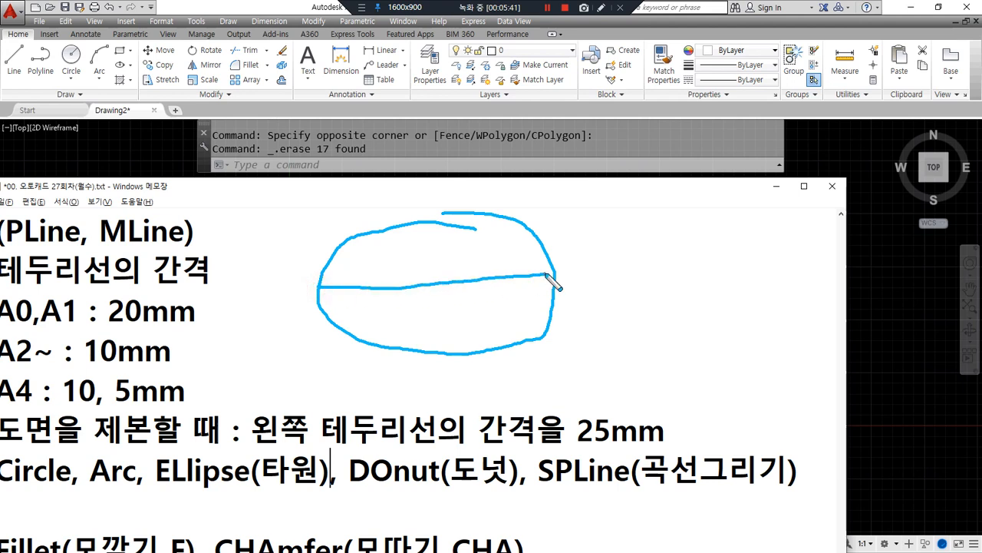
drag(440, 204, 428, 343)
drag(330, 265, 316, 289)
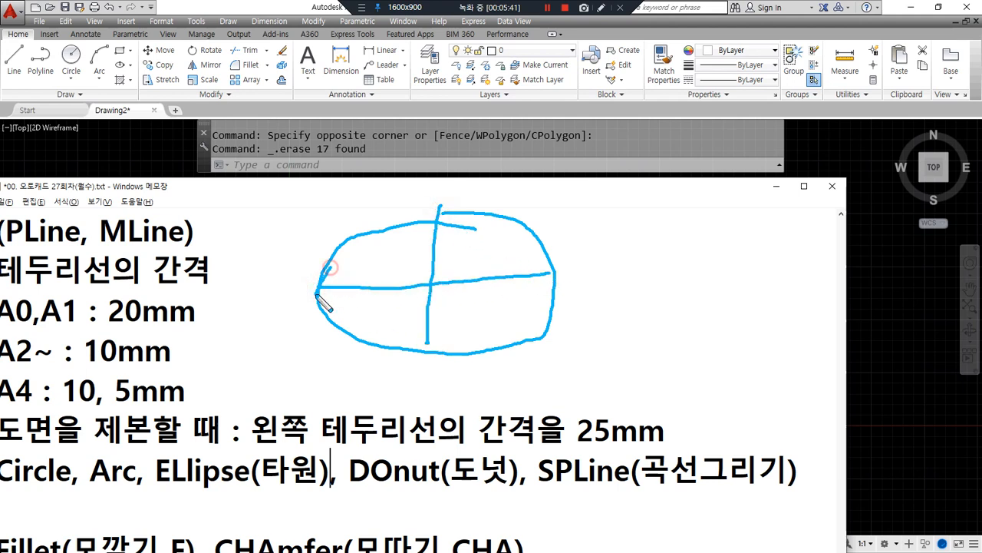
mouse_move(562, 261)
mouse_down()
mouse_move(547, 285)
mouse_move(564, 253)
mouse_move(604, 245)
mouse_up()
drag(427, 206, 460, 246)
drag(415, 340, 429, 361)
key(Delete)
mouse_move(443, 190)
mouse_down()
mouse_move(416, 322)
mouse_move(517, 315)
mouse_move(461, 197)
mouse_move(459, 395)
mouse_up()
mouse_move(414, 292)
mouse_down()
mouse_move(511, 291)
mouse_move(528, 281)
mouse_up()
drag(413, 313, 430, 288)
drag(448, 218, 485, 173)
drag(477, 379, 446, 402)
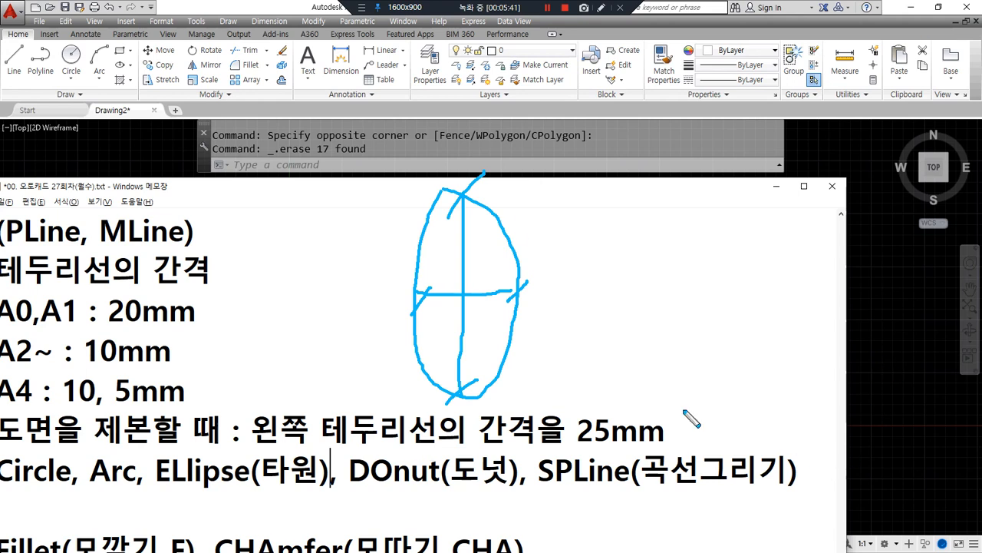
key(Delete)
drag(321, 294, 605, 290)
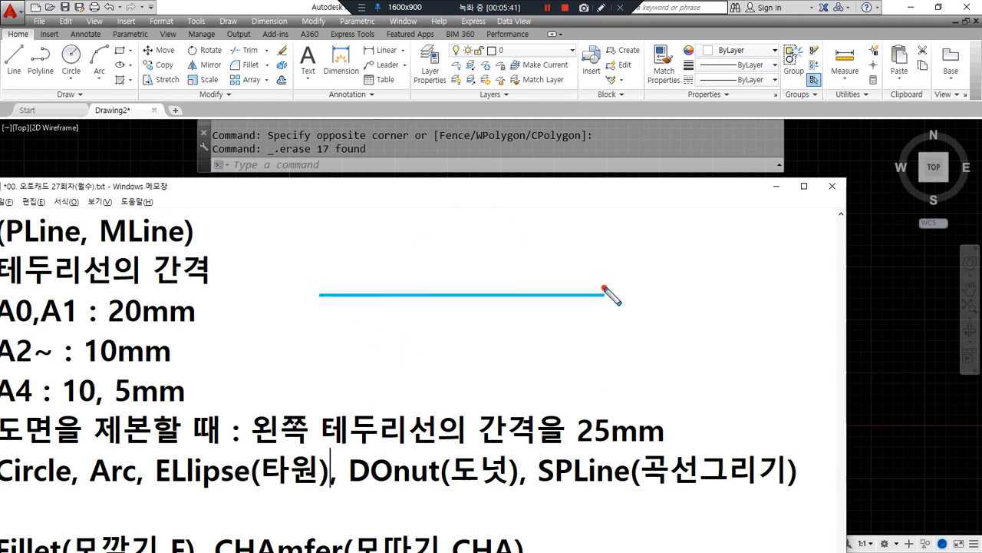
drag(320, 286, 319, 303)
drag(610, 287, 610, 314)
mouse_move(327, 289)
mouse_down()
mouse_move(299, 295)
mouse_move(327, 291)
mouse_up()
mouse_move(627, 294)
mouse_down()
mouse_move(614, 310)
mouse_move(620, 291)
mouse_up()
mouse_move(272, 257)
mouse_down()
mouse_move(305, 289)
mouse_move(285, 288)
mouse_up()
mouse_move(638, 268)
mouse_down()
mouse_move(613, 284)
mouse_move(627, 293)
mouse_up()
drag(463, 293, 460, 183)
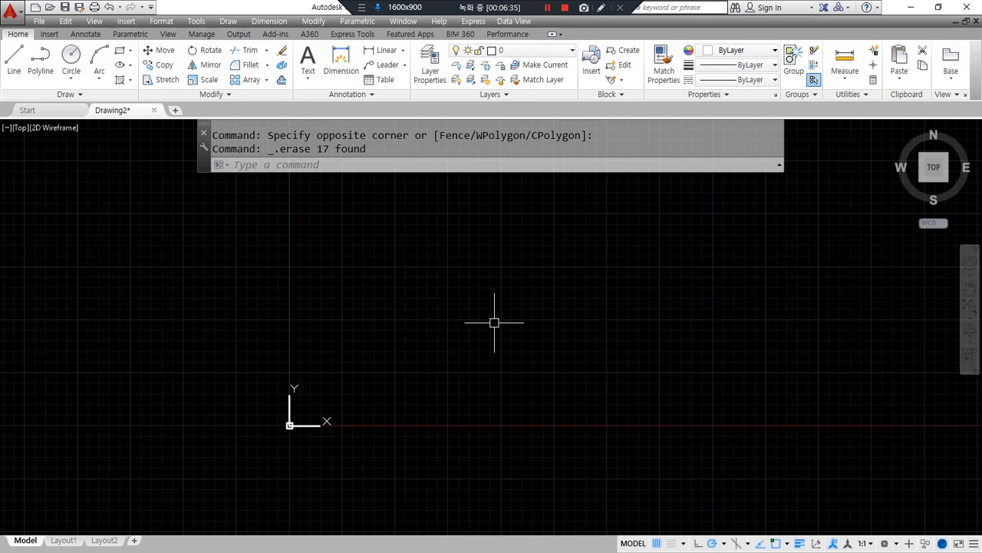
In AutoCAD, draw a horizontal and a vertical construction line crossing at a point above and to the right of the origin
text(xl)
key(Return)
click(509, 299)
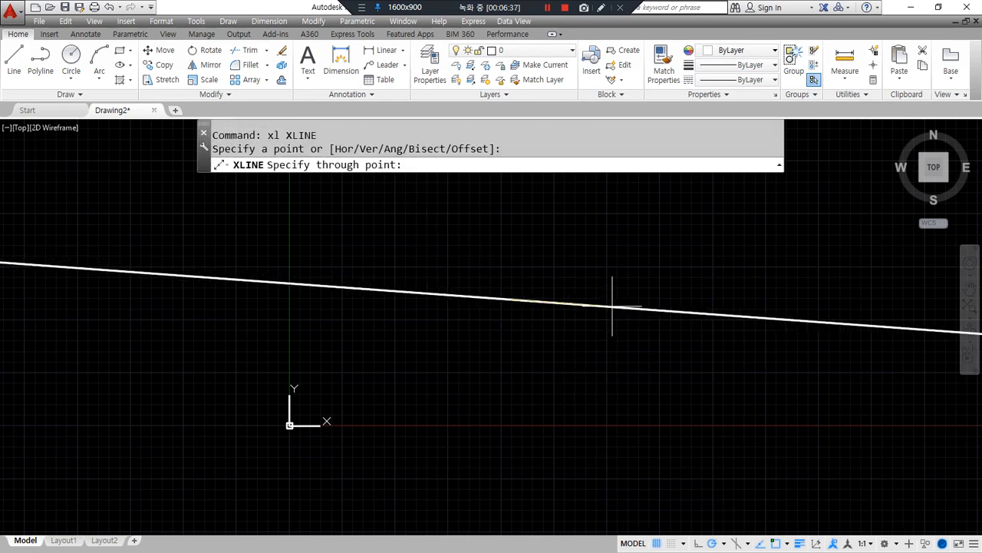
click(609, 299)
click(511, 376)
key(Return)
Draw two concentric circles with radii 100 and 200 centred on the intersection of the construction lines
text(c)
key(Return)
click(511, 299)
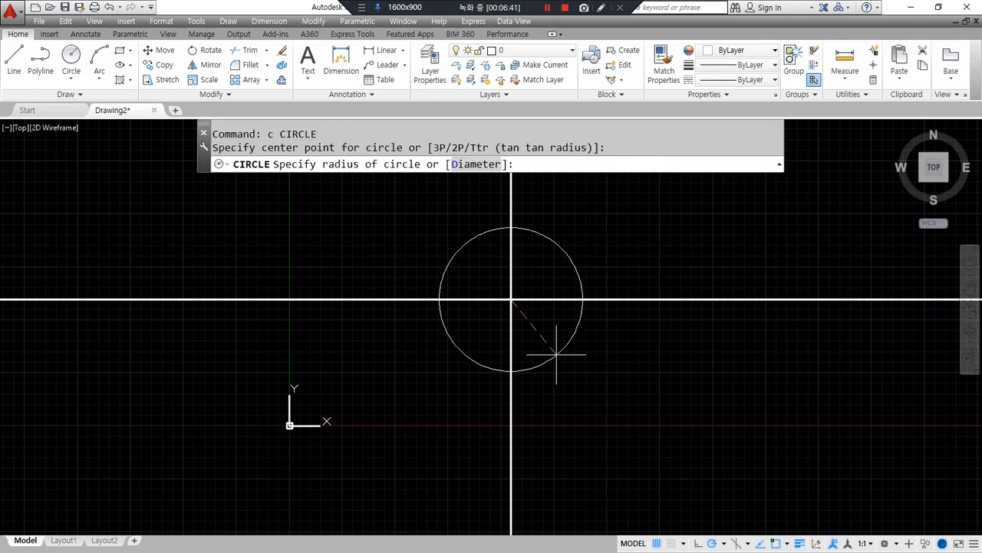
text(100)
key(Return)
key(Return)
click(511, 300)
text(200)
key(Return)
scroll(526, 322, up, 2)
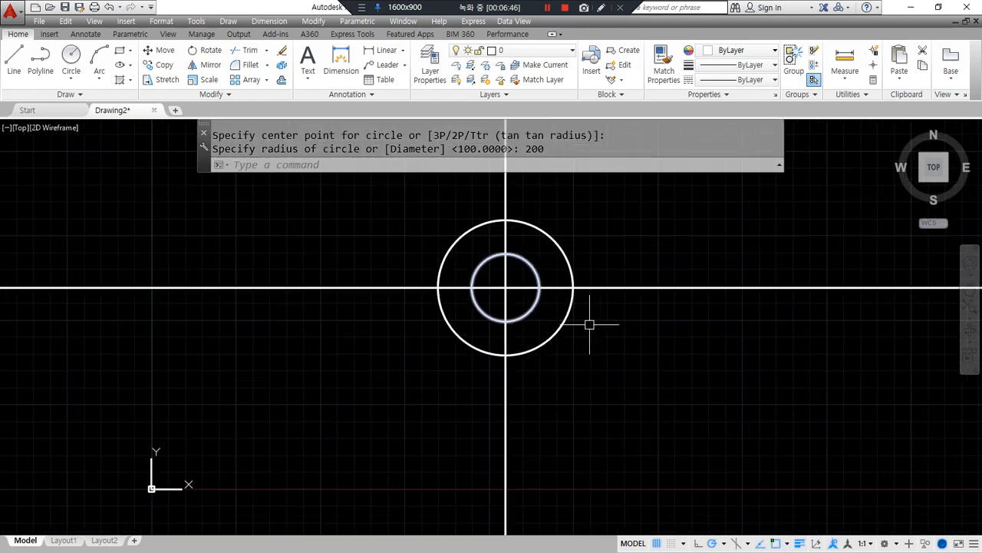
Trim the horizontal line to the outer circle and the vertical line to the inner circle
text(tr)
key(Return)
key(Return)
click(614, 289)
click(377, 288)
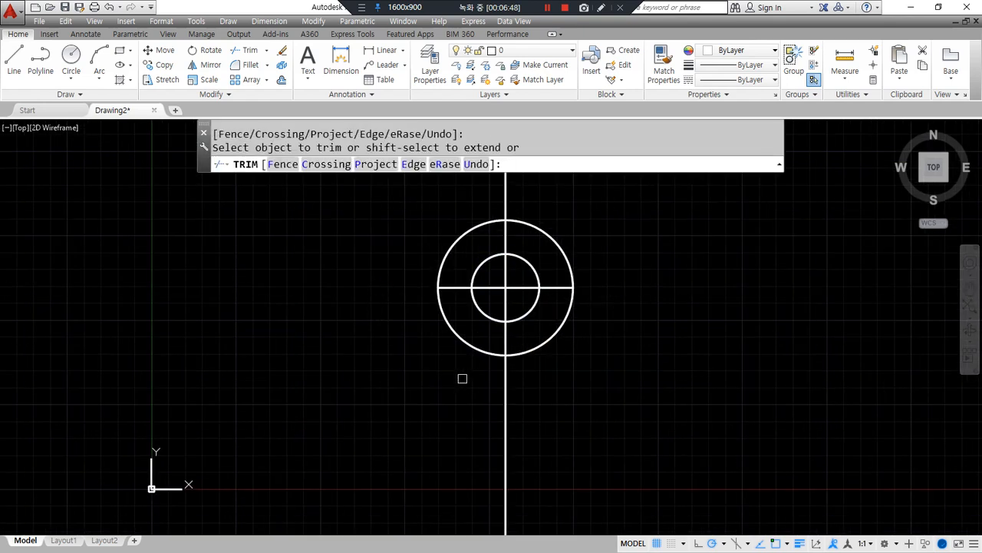
click(506, 192)
click(506, 232)
key(space)
Erase both circles, keeping only the two crossing axis lines
click(564, 234)
click(525, 269)
text(e)
key(space)
scroll(507, 312, up, 4)
middle_drag(509, 338, 508, 424)
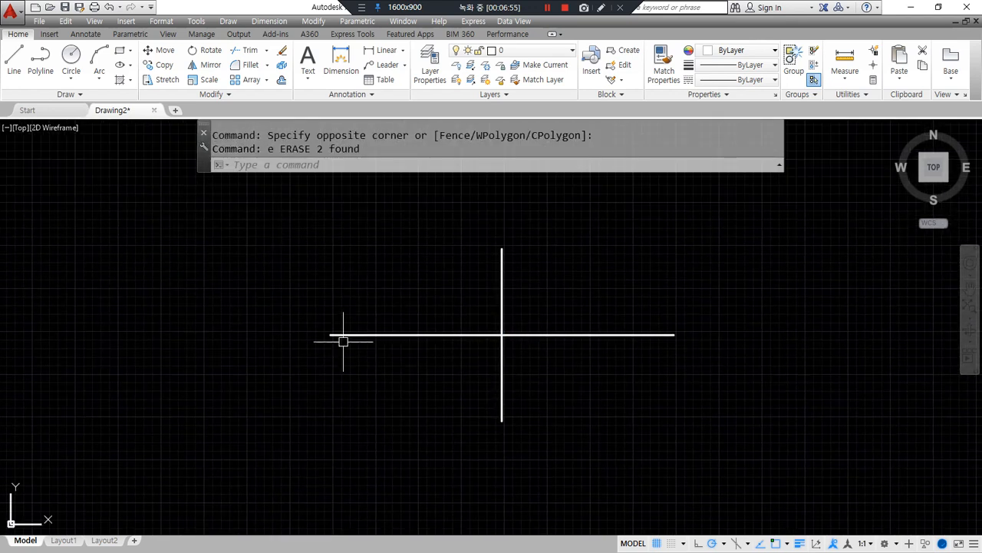
drag(340, 339, 673, 334)
drag(528, 246, 546, 408)
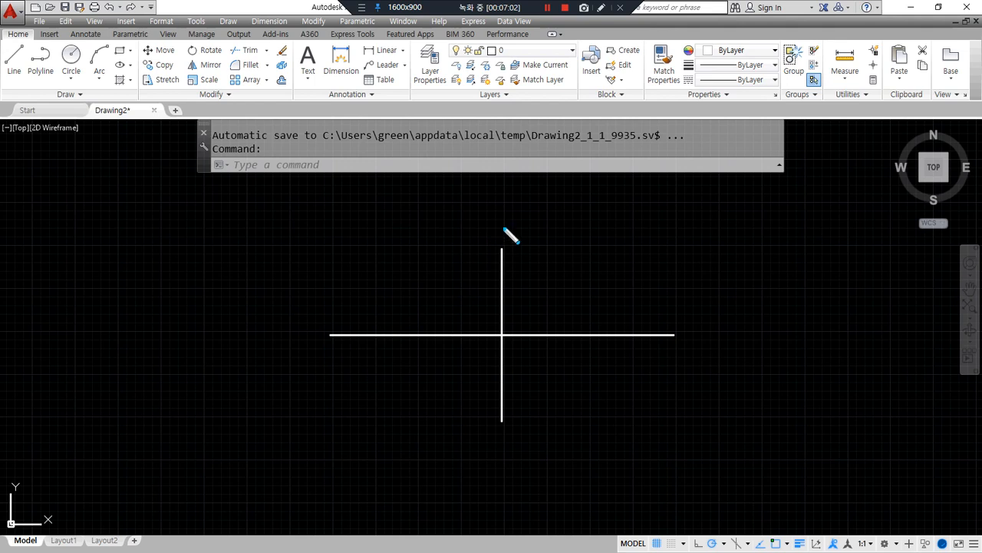
drag(490, 192, 490, 448)
mouse_move(330, 333)
mouse_down()
mouse_move(333, 352)
mouse_move(665, 336)
mouse_up()
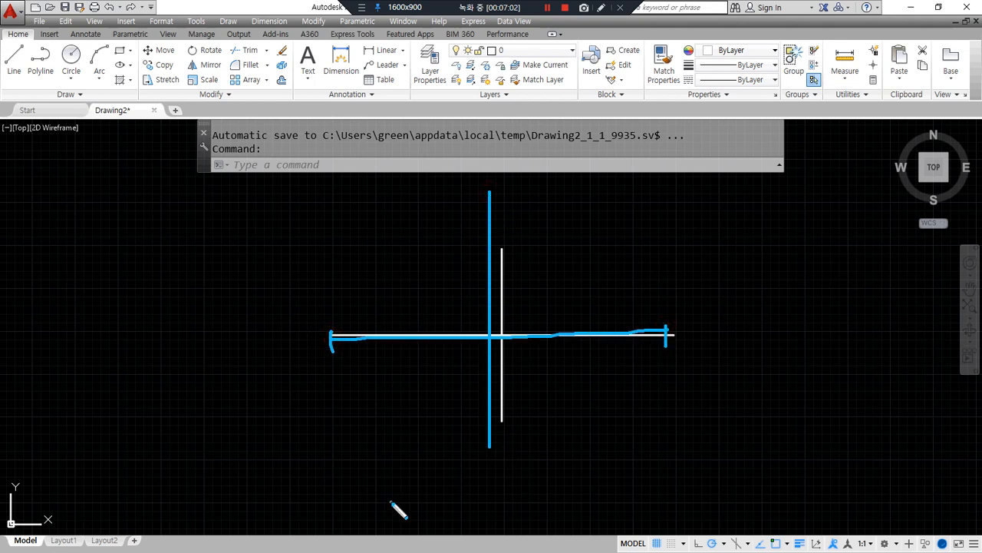
mouse_move(330, 334)
mouse_down()
mouse_move(349, 352)
mouse_move(338, 353)
mouse_up()
drag(675, 344, 684, 350)
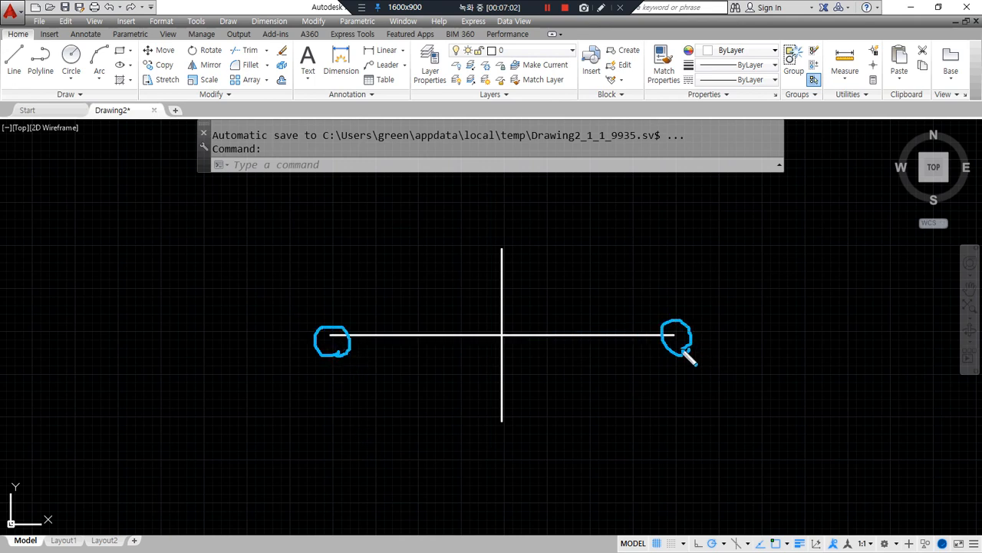
drag(331, 338, 672, 337)
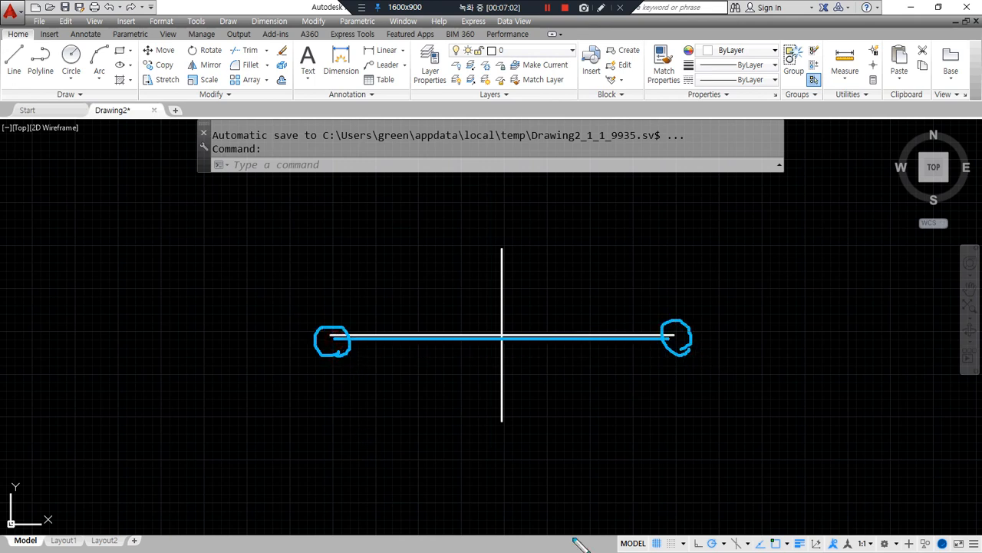
drag(500, 329, 505, 342)
mouse_move(511, 256)
mouse_down()
mouse_move(486, 257)
mouse_move(515, 262)
mouse_up()
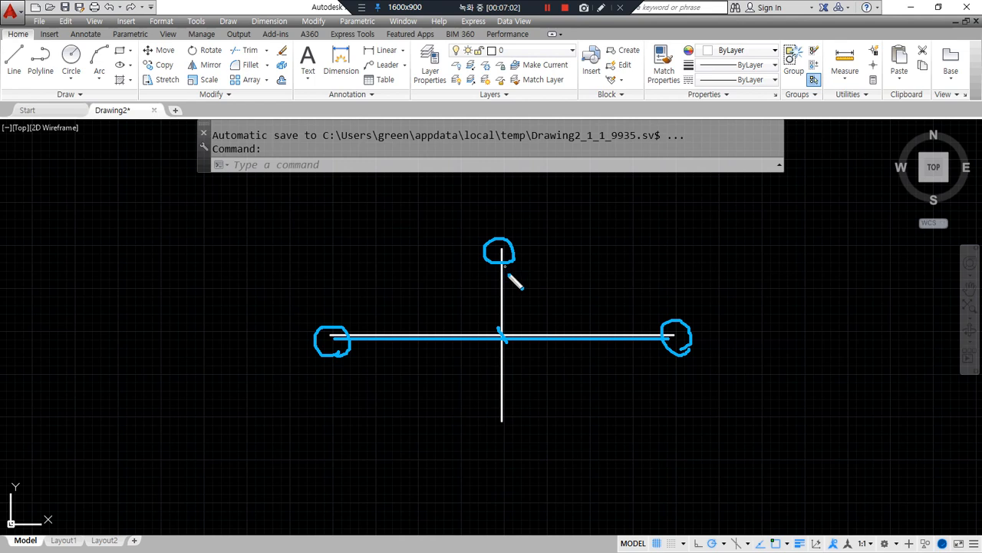
mouse_move(513, 441)
mouse_down()
mouse_move(522, 427)
mouse_move(482, 437)
mouse_up()
drag(479, 386, 523, 433)
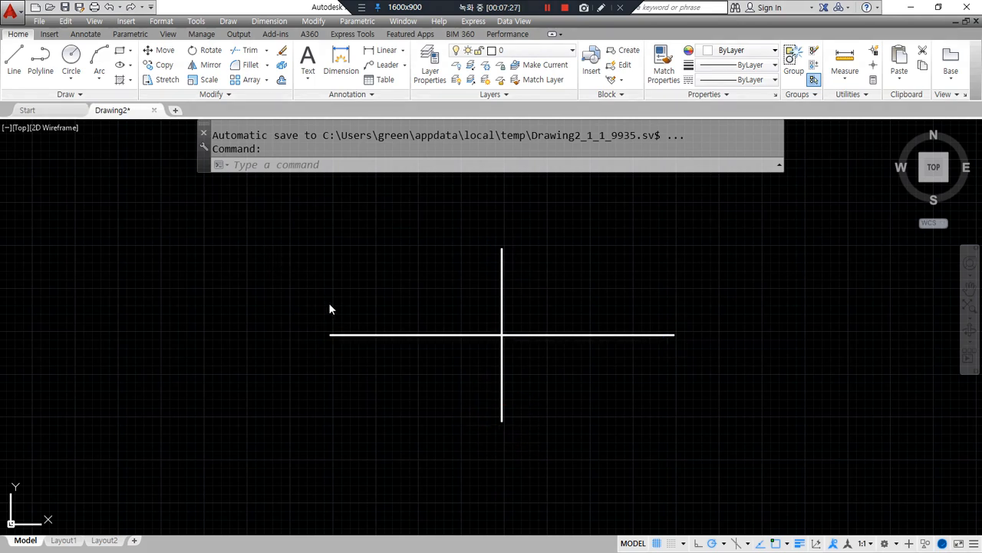
Draw an ellipse using both ends of the horizontal line as one axis and the vertical line's upper end for the other axis distance
text(el)
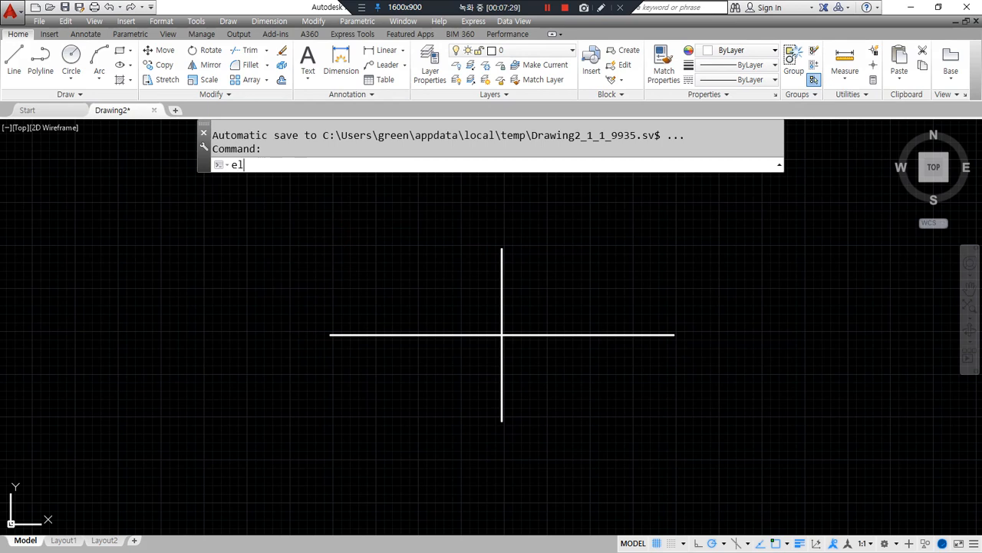
key(Return)
drag(332, 173, 468, 179)
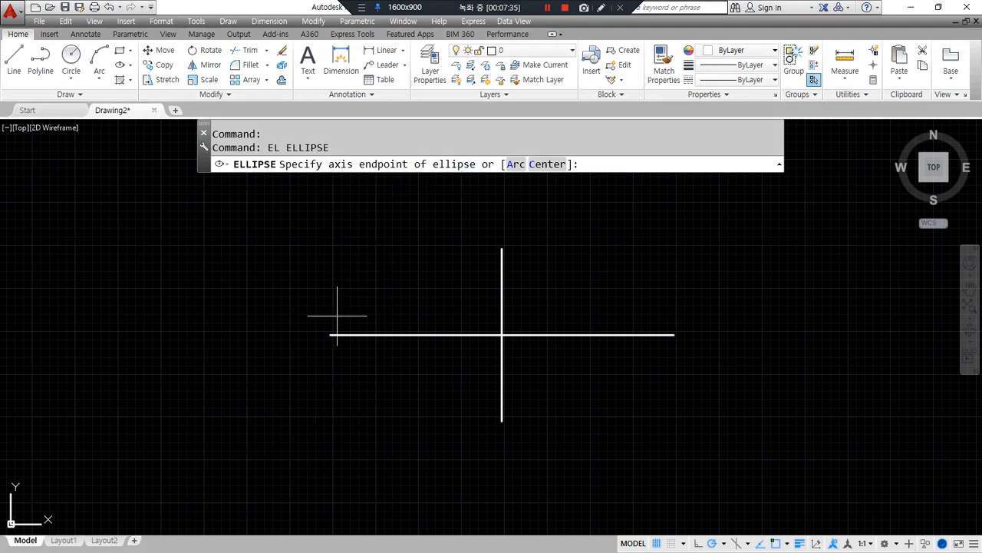
click(331, 335)
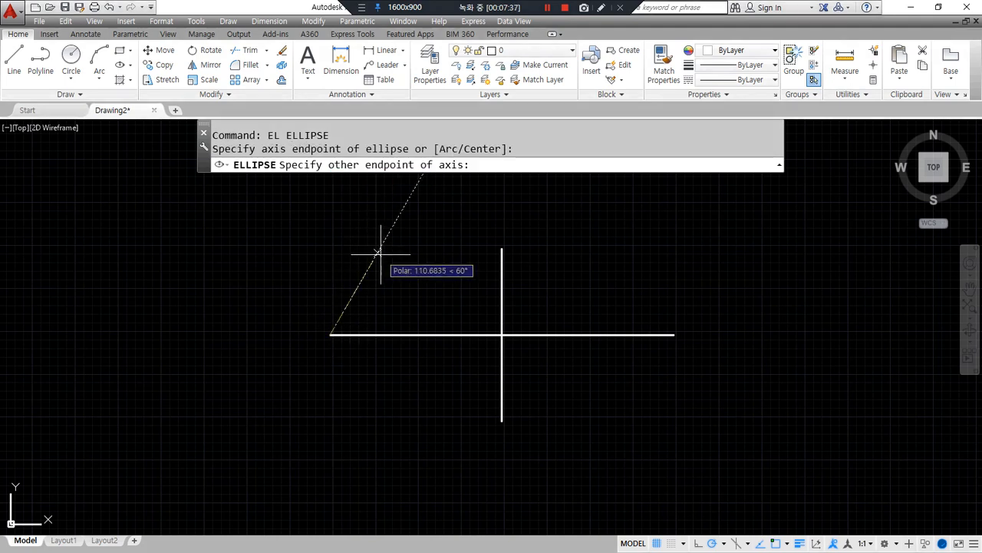
drag(331, 176, 464, 174)
drag(336, 332, 631, 334)
key(Escape)
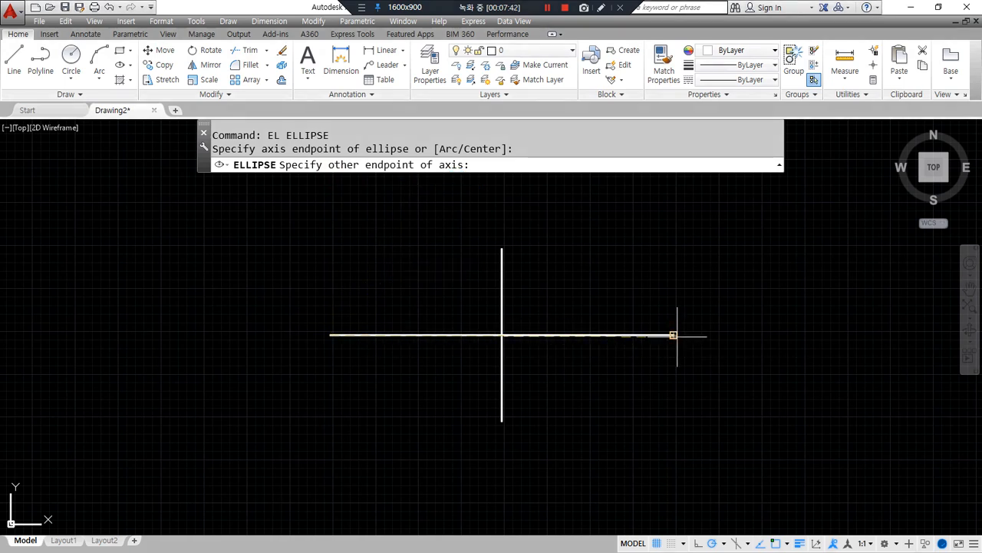
click(673, 334)
mouse_move(516, 347)
mouse_down()
mouse_move(516, 332)
mouse_move(637, 264)
mouse_up()
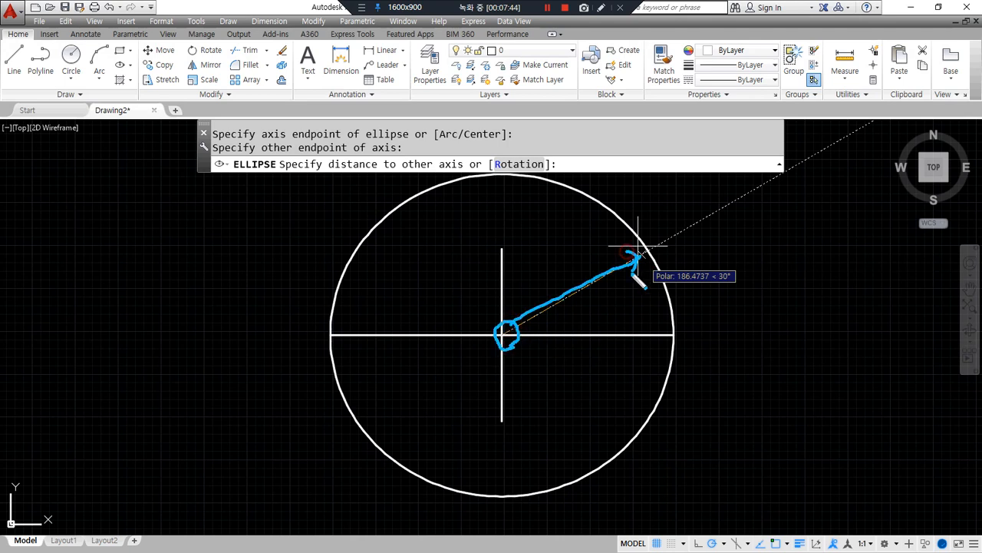
drag(328, 176, 462, 179)
click(346, 184)
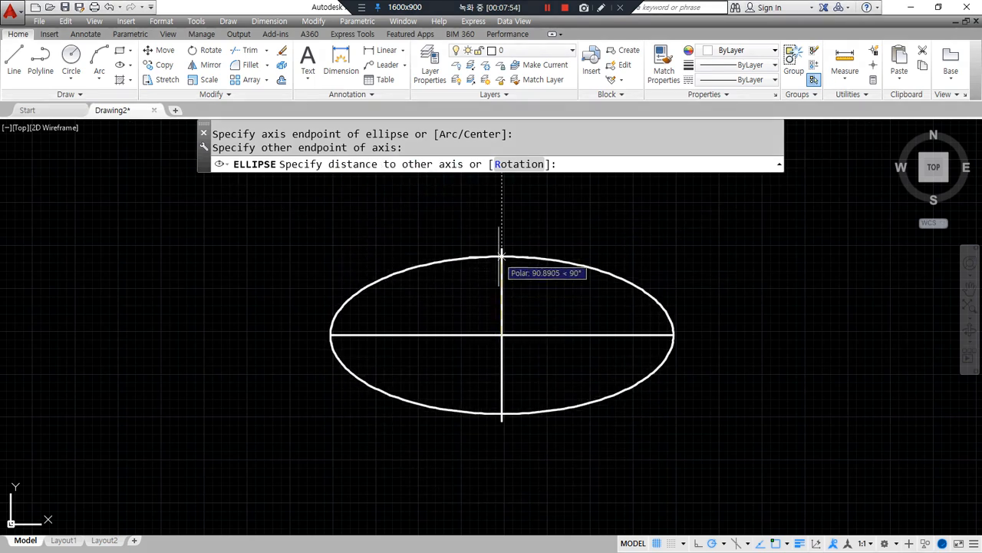
click(502, 249)
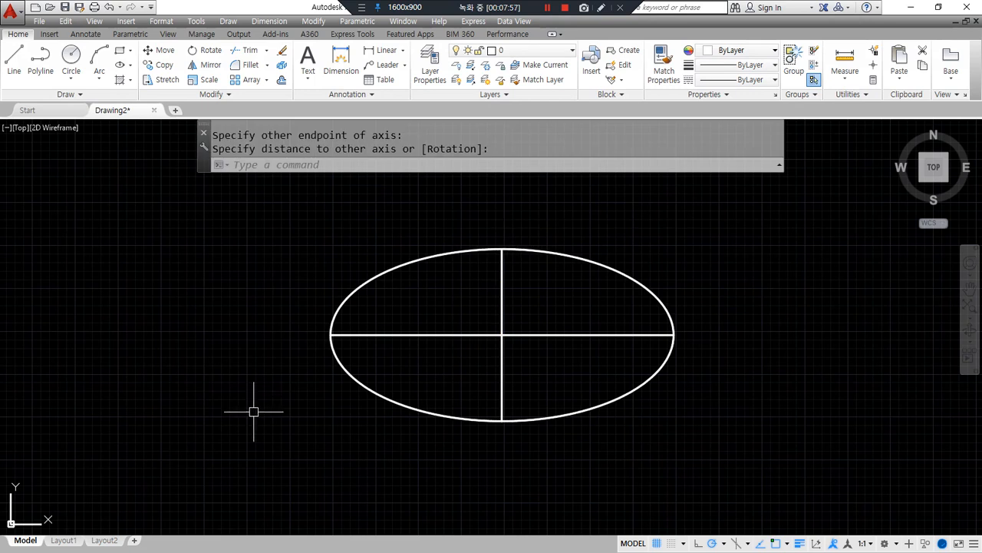
Erase the ellipse, keeping the two crossing axis lines
key(Escape)
click(657, 425)
click(593, 376)
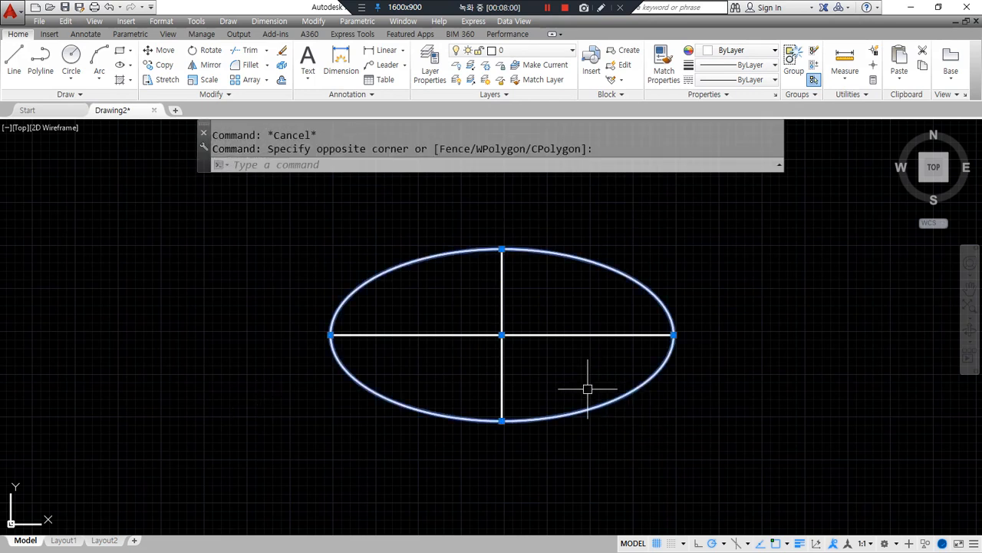
text(e)
key(Return)
Draw an ellipse with the Center option, centred on the lines' intersection and reaching the vertical line's upper end and the horizontal line's right end
text(el)
key(Return)
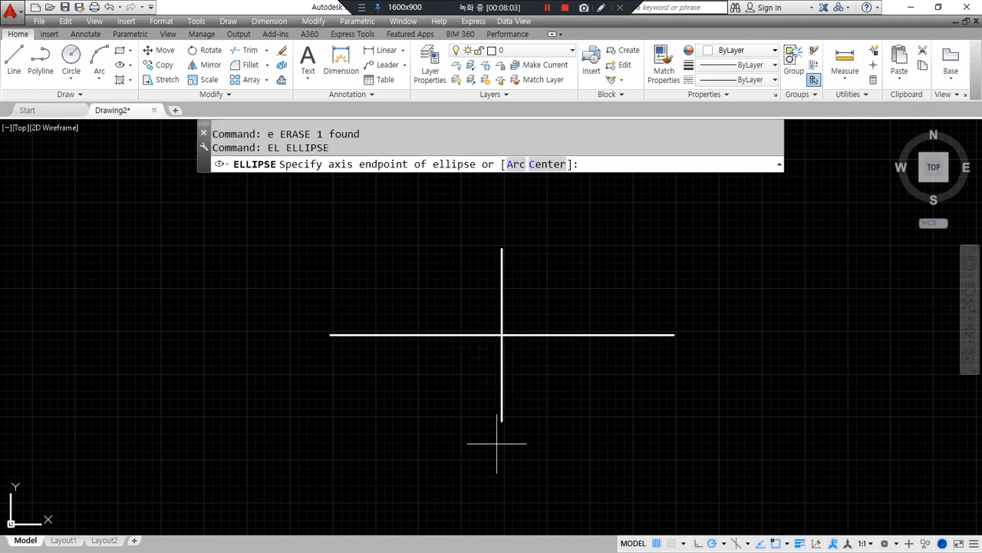
mouse_move(552, 190)
mouse_down()
mouse_move(568, 153)
mouse_move(568, 198)
mouse_up()
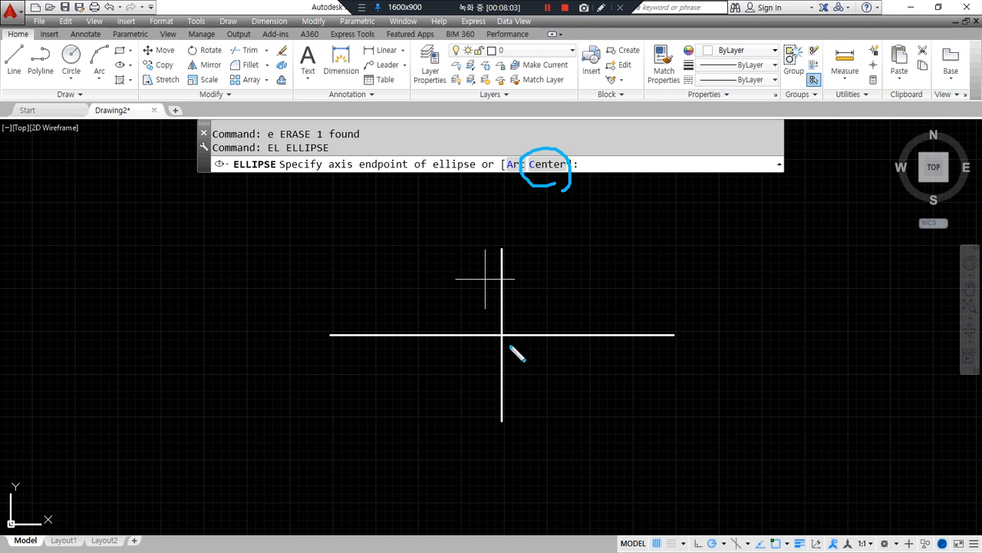
mouse_move(488, 336)
mouse_down()
mouse_move(509, 325)
mouse_move(508, 343)
mouse_up()
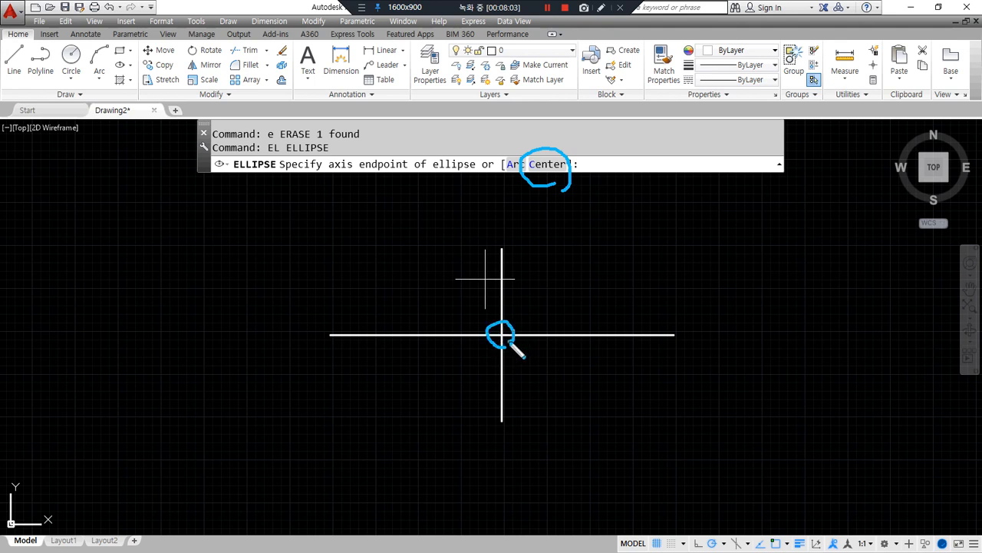
mouse_move(676, 335)
mouse_down()
mouse_move(658, 327)
mouse_move(669, 336)
mouse_up()
mouse_move(499, 255)
mouse_down()
mouse_move(507, 231)
mouse_move(498, 253)
mouse_up()
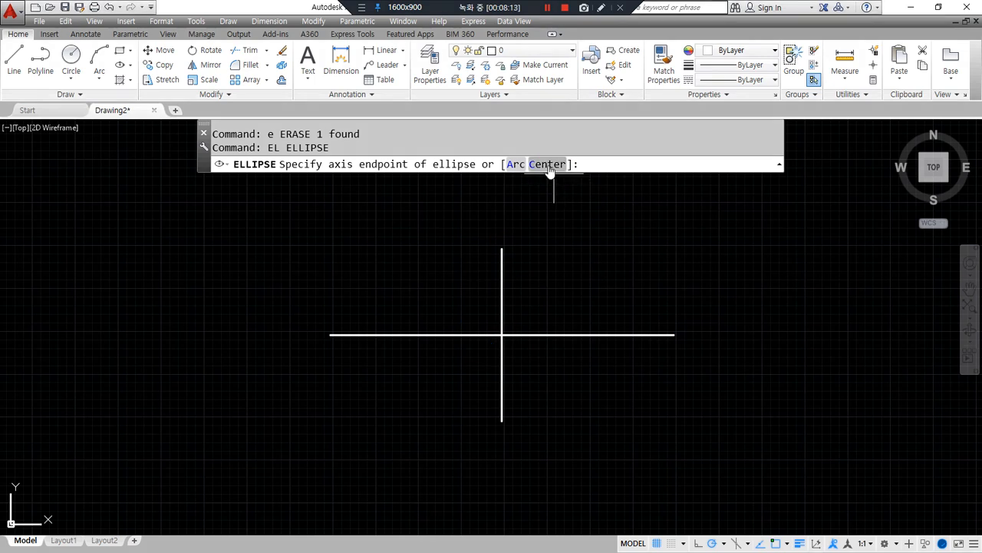
click(549, 166)
drag(307, 180, 451, 181)
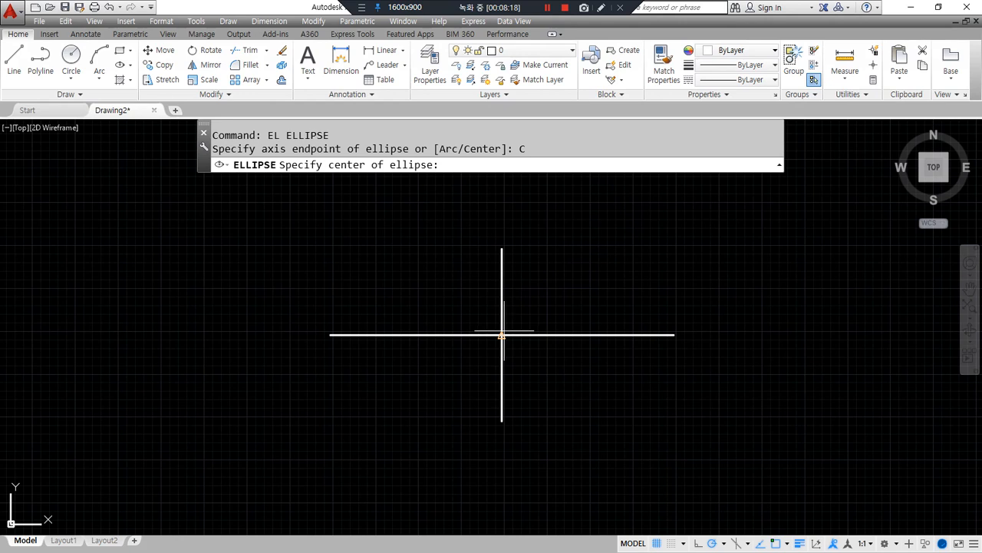
click(502, 334)
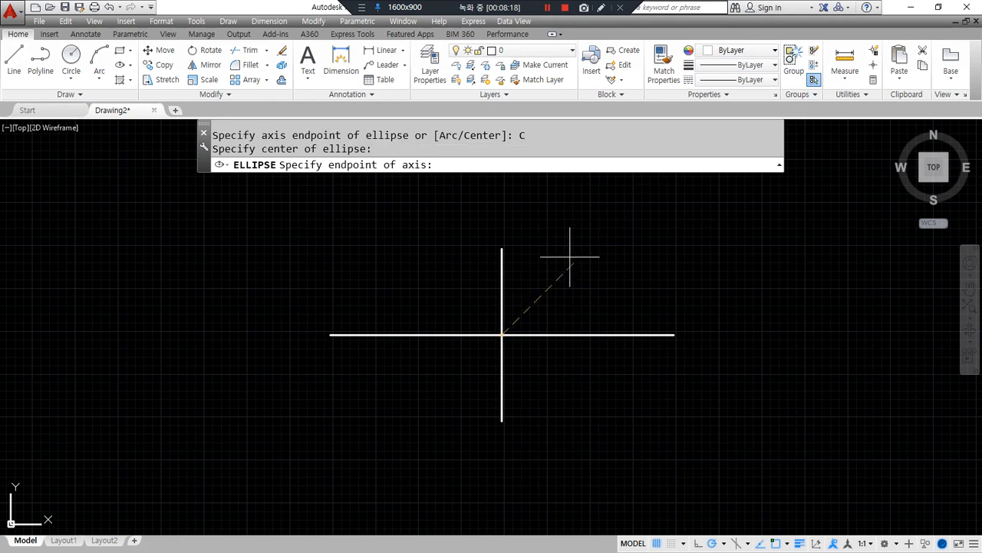
drag(330, 175, 428, 175)
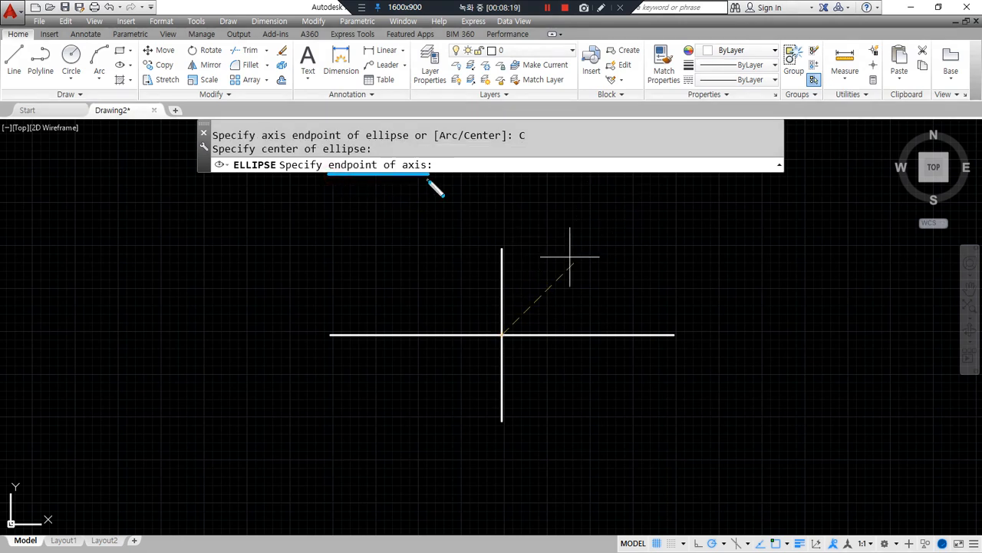
drag(428, 147, 413, 179)
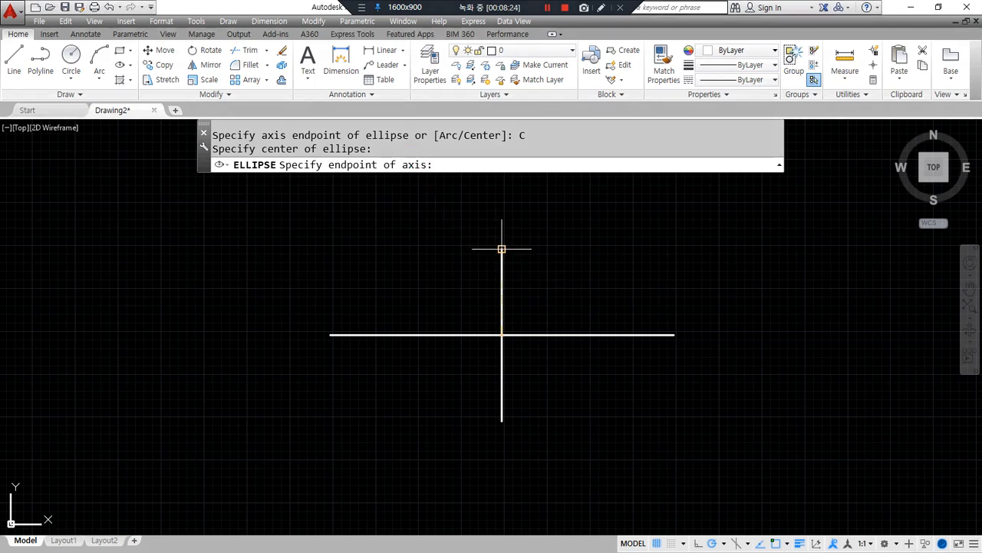
click(502, 249)
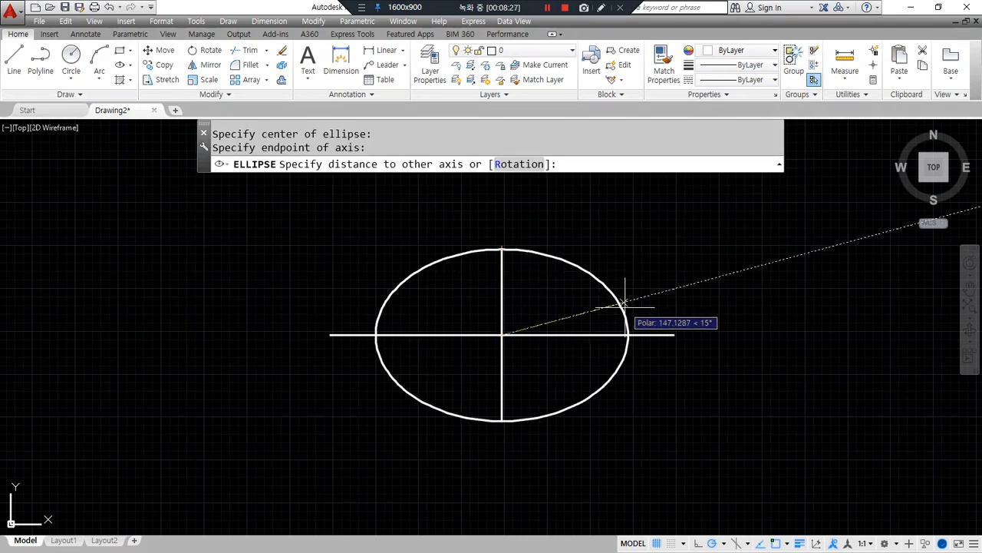
click(673, 334)
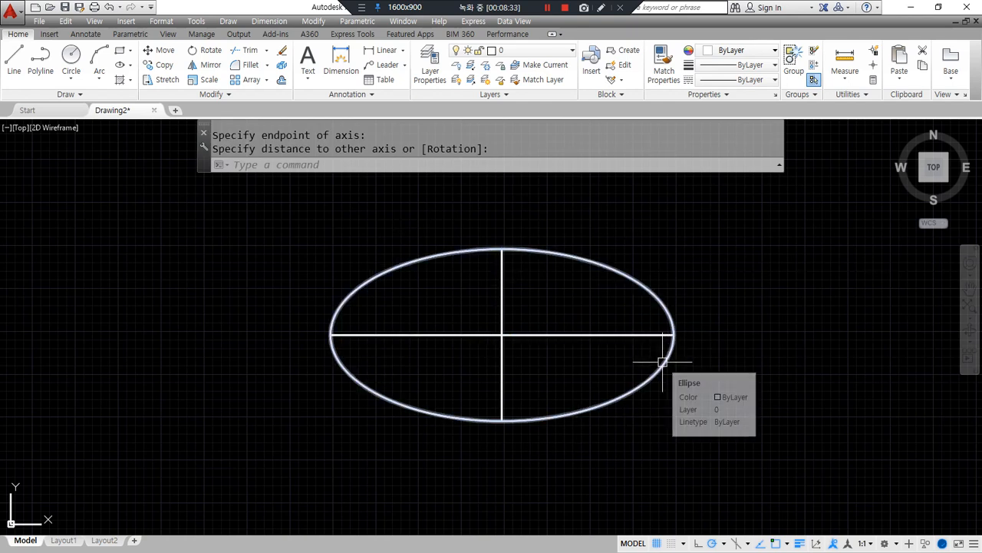
Draw a long horizontal line running left from the ellipse's left end
scroll(598, 218, down, 1)
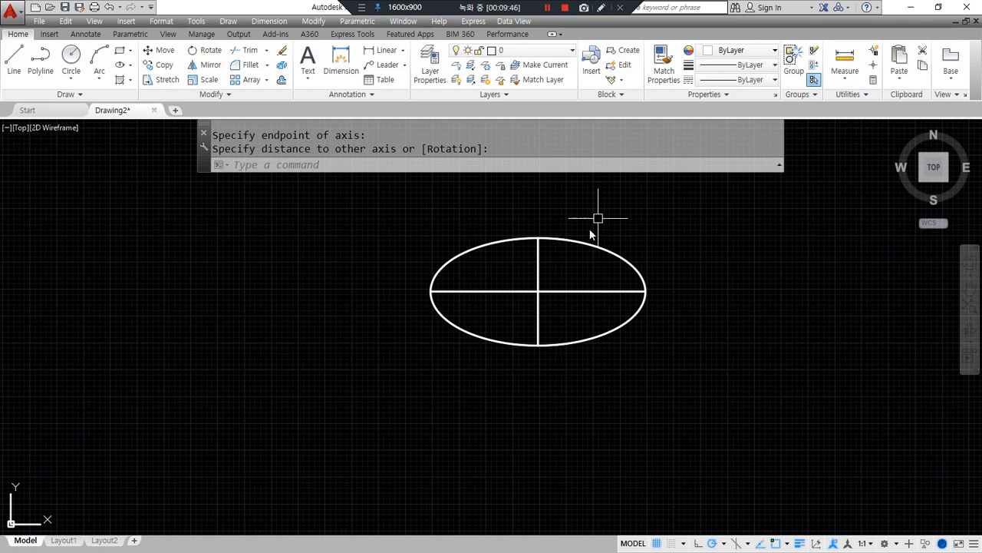
text(l)
key(Return)
click(431, 291)
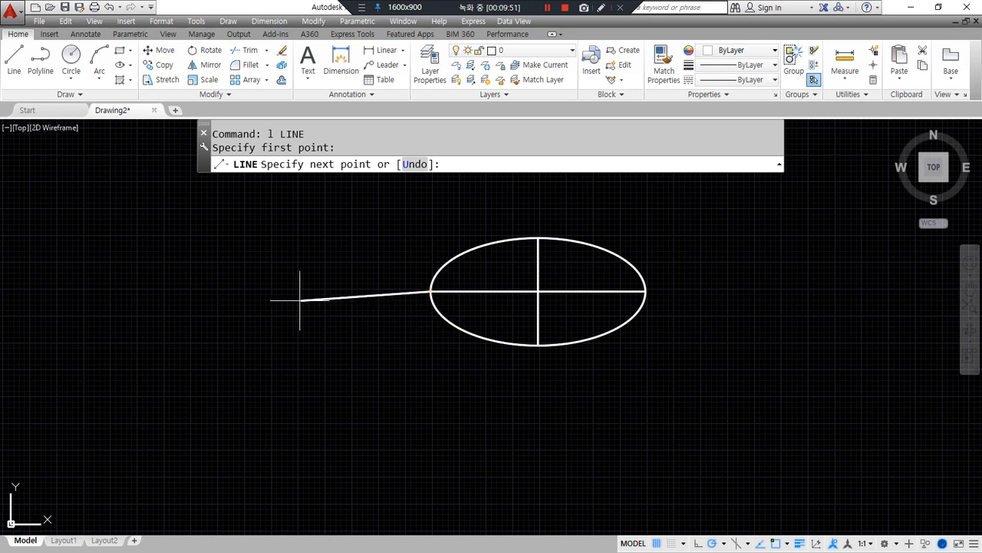
click(88, 292)
key(Escape)
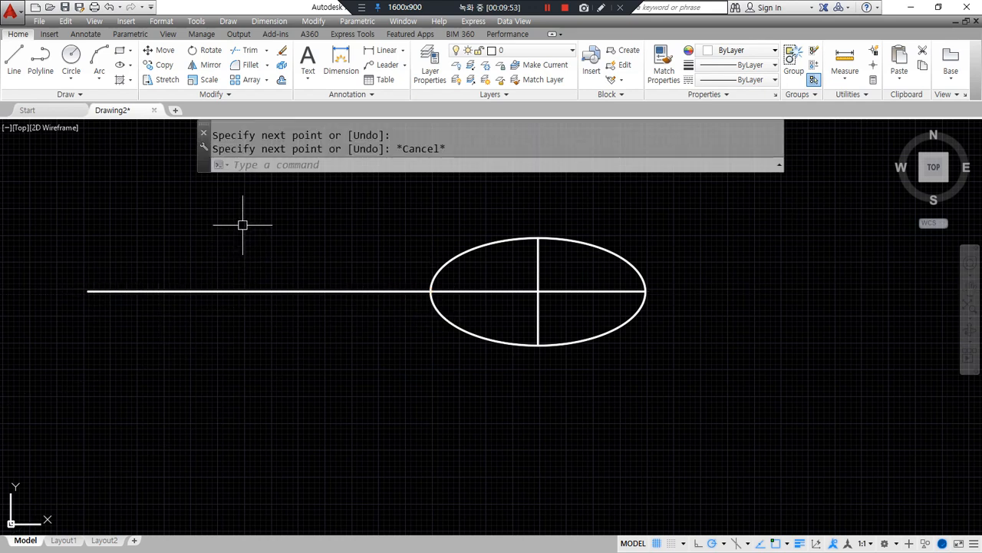
Draw a circle with radius 100 centred on the midpoint of the new horizontal line beside the ellipse
text(c)
key(Return)
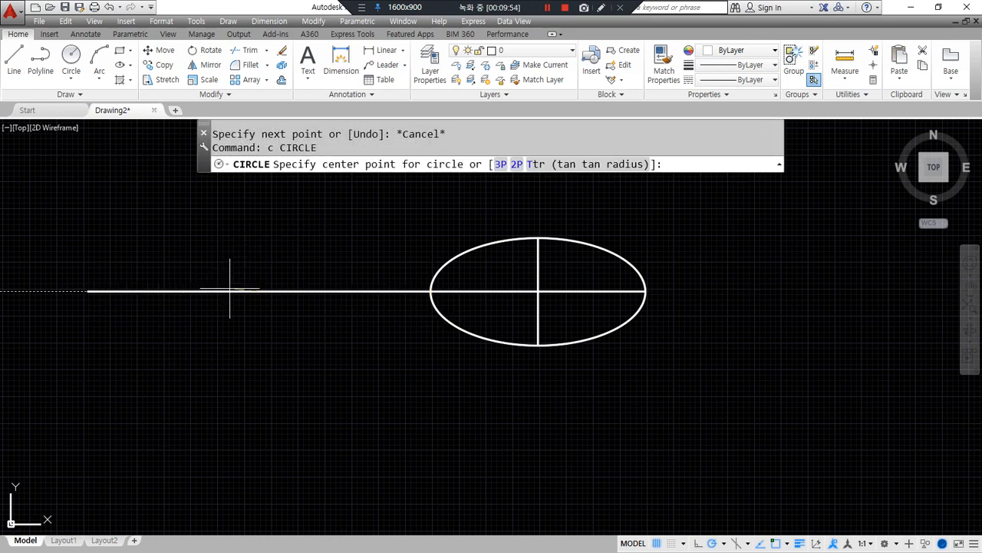
click(229, 290)
text(100)
key(Return)
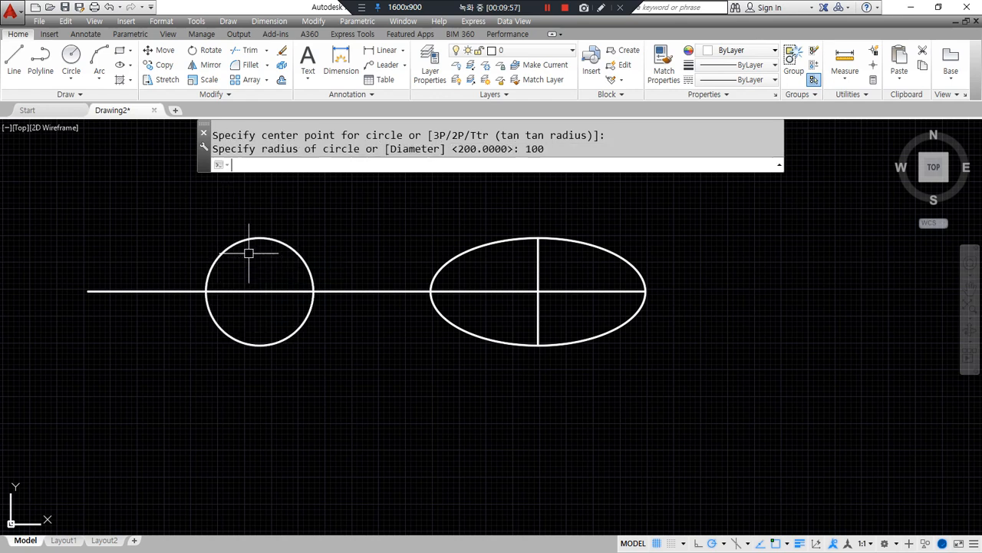
Draw a vertical line through the circle's centre, extending beyond the circle above and below
text(l)
key(Return)
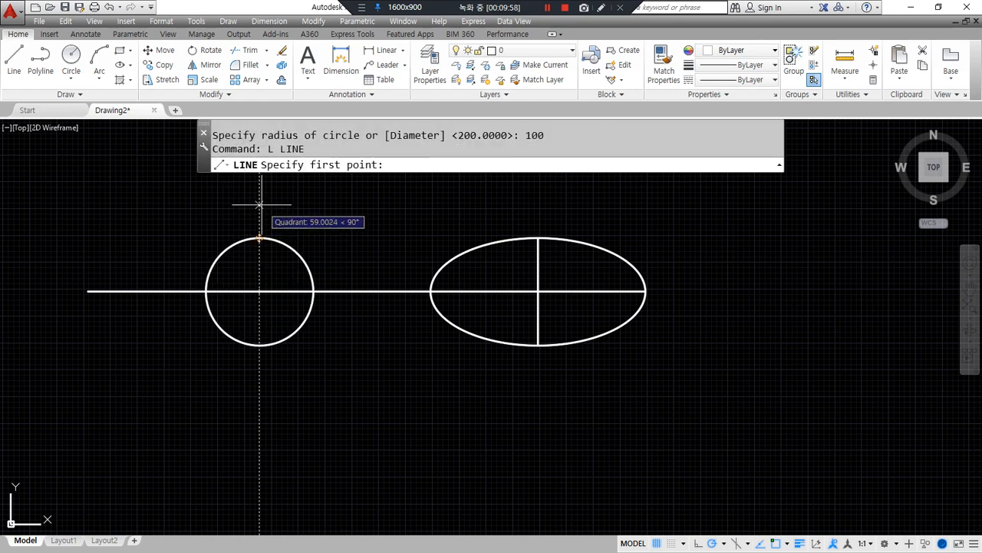
click(259, 200)
click(259, 407)
key(Return)
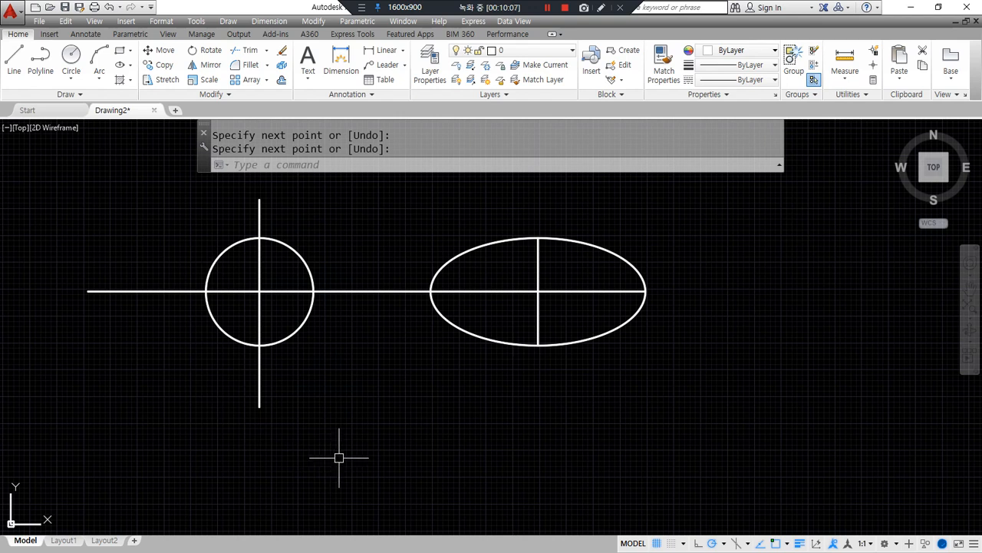
mouse_move(257, 295)
mouse_down()
mouse_move(256, 285)
mouse_move(419, 292)
mouse_up()
drag(507, 290, 706, 290)
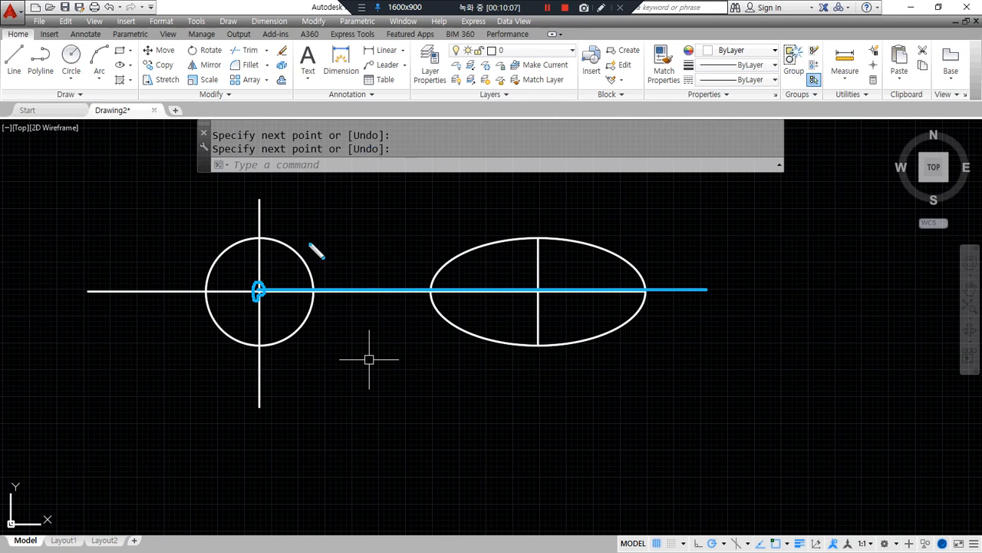
mouse_move(263, 244)
mouse_down()
mouse_move(269, 230)
mouse_move(258, 234)
mouse_move(517, 232)
mouse_move(519, 242)
mouse_up()
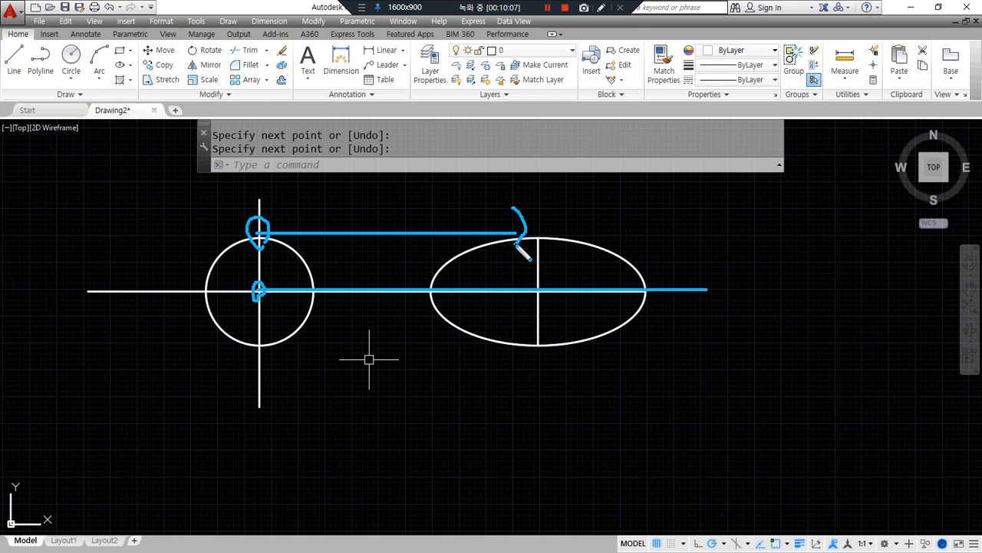
drag(428, 263, 426, 325)
drag(647, 274, 657, 311)
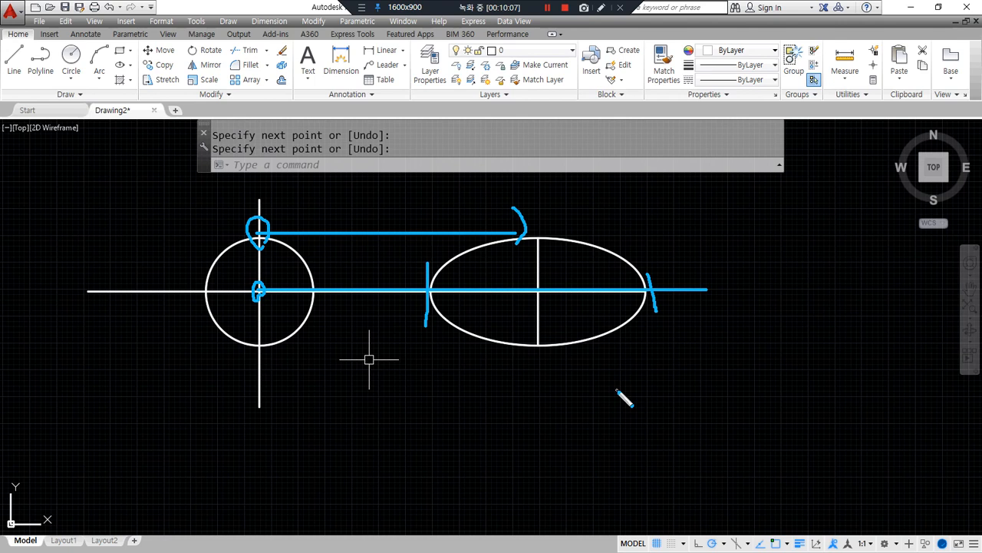
Erase the ellipse, the circle and all of their lines
scroll(614, 395, down, 3)
click(691, 410)
click(355, 272)
text(e)
key(Return)
Set polar tracking to 45° increments and draw horizontal, 45° diagonal and vertical construction lines through one point above and right of the origin
text(xl)
key(Return)
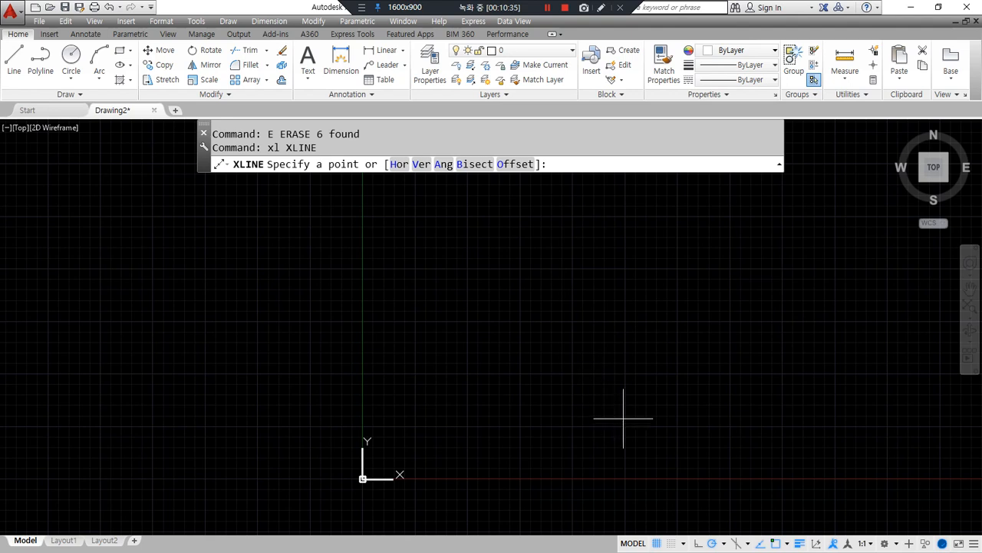
click(725, 544)
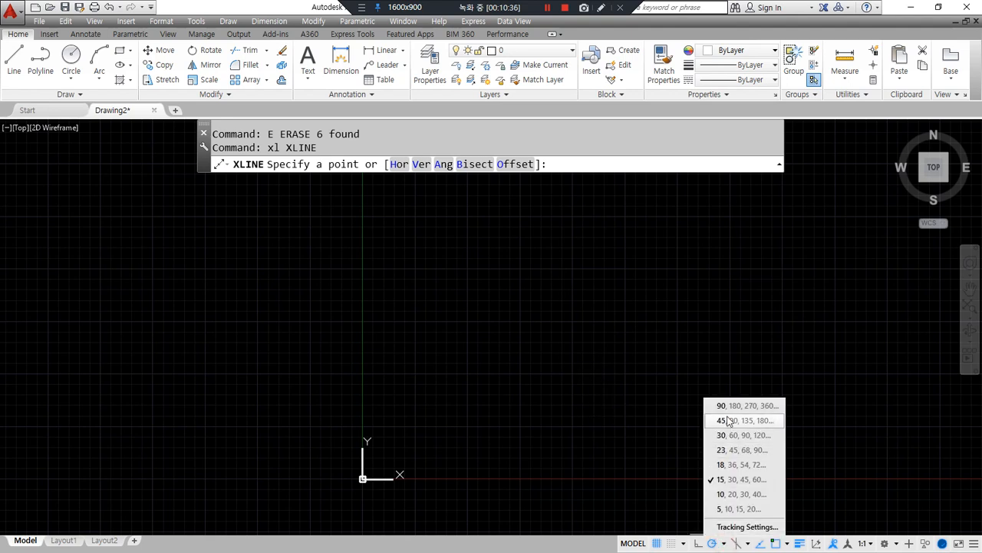
click(729, 420)
click(650, 343)
click(723, 342)
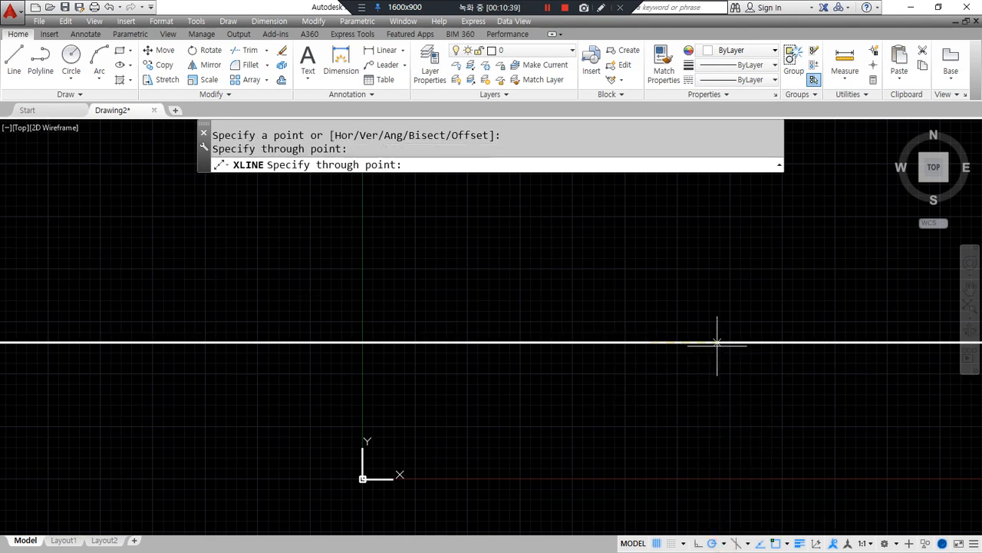
click(686, 305)
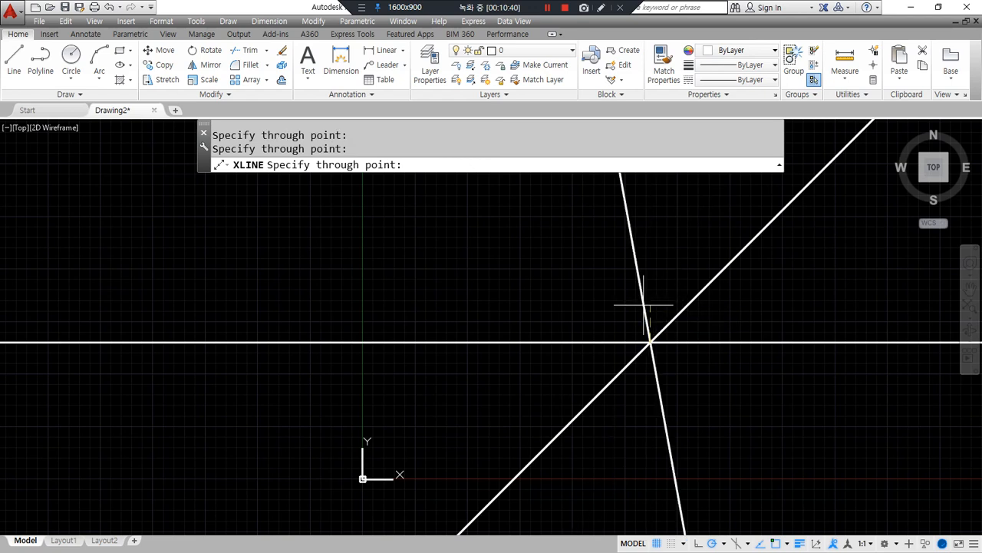
click(636, 311)
key(Return)
Trim the lower-left half of the diagonal construction line at the common intersection
text(tr)
key(Return)
key(Return)
click(604, 392)
middle_drag(564, 439, 545, 386)
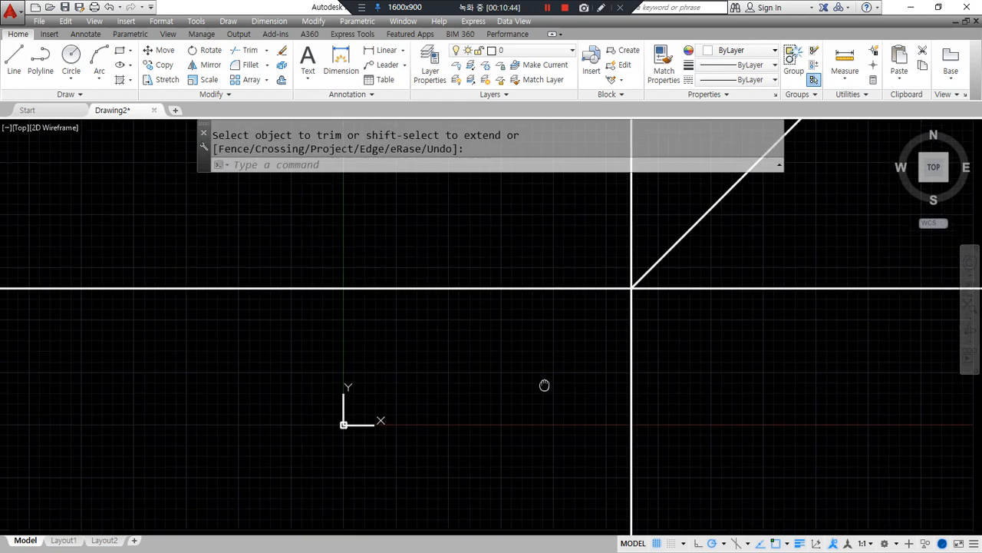
key(Escape)
Offset the horizontal construction line downward twice at 100 spacing, making two parallel lines below it
text(o)
key(Return)
text(100)
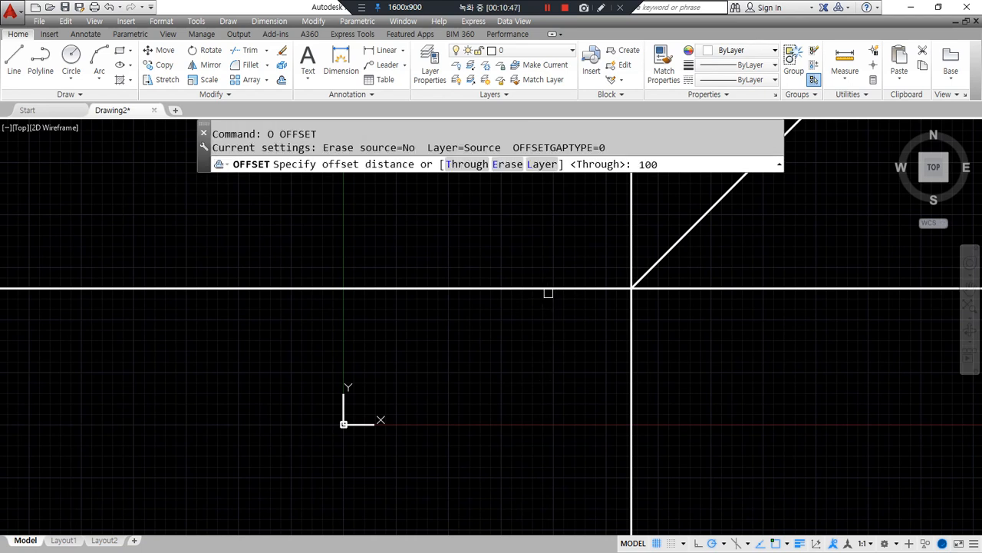
key(Return)
click(542, 291)
click(545, 307)
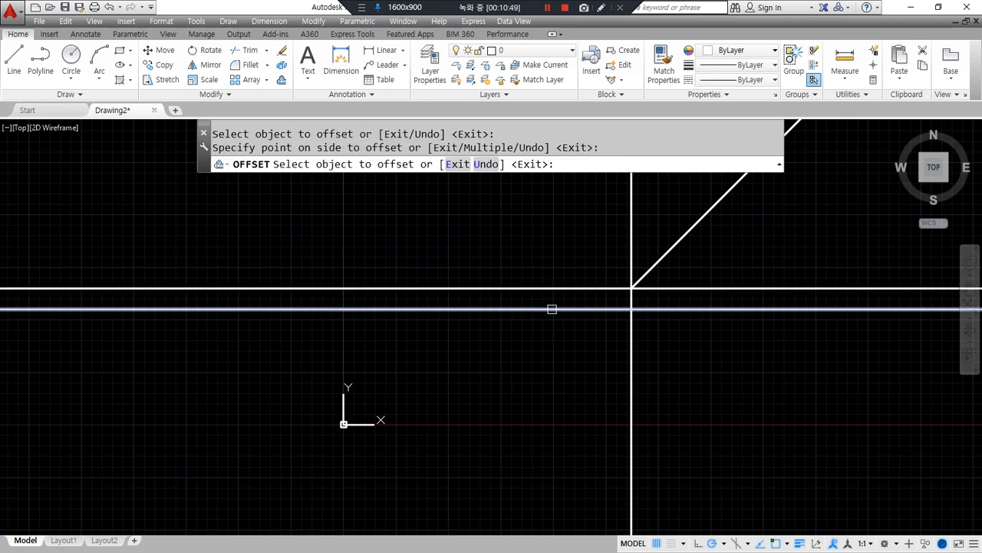
click(548, 308)
click(546, 344)
key(Return)
Draw a horizontal line above the construction lines to the 45° diagonal, continuing vertically down to the lowest horizontal line
text(l)
key(Return)
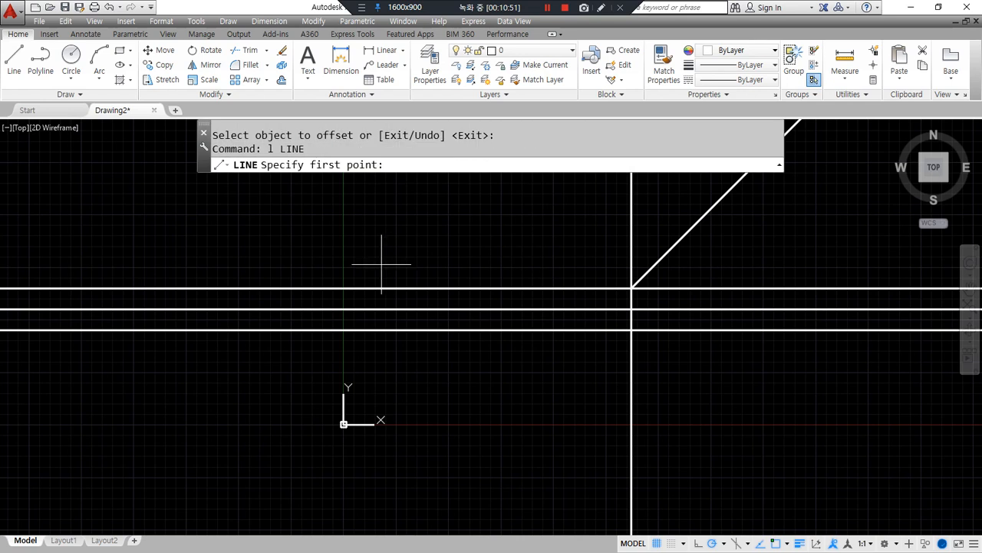
click(257, 252)
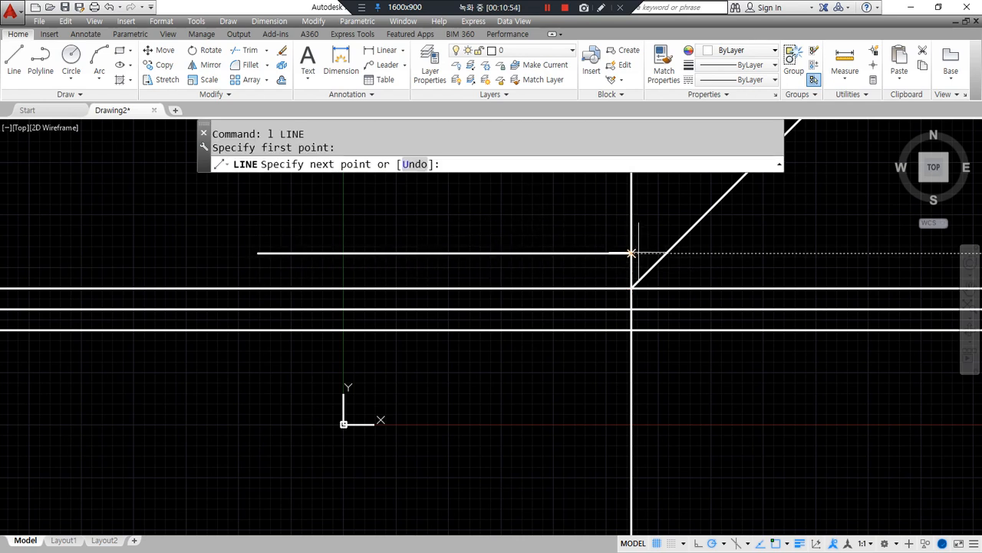
click(666, 252)
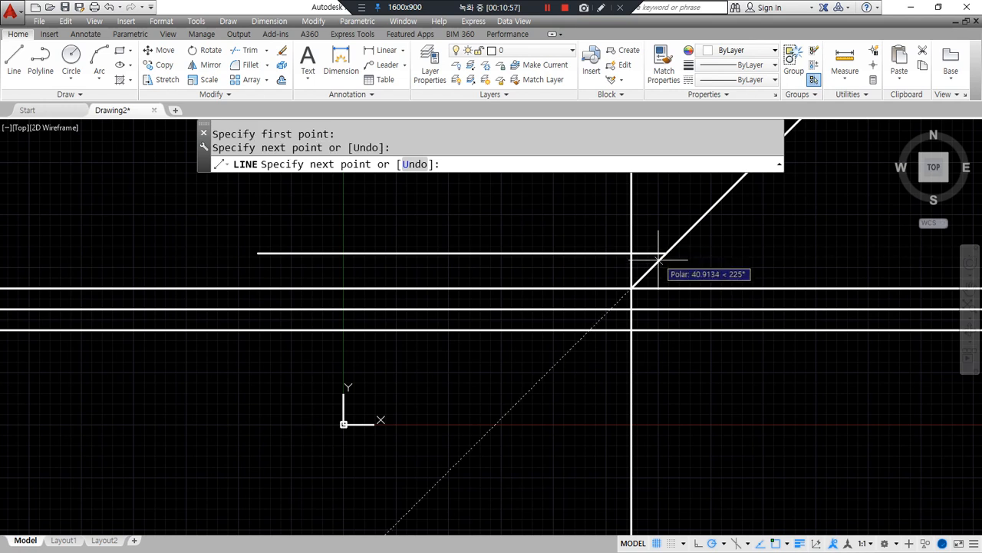
click(666, 329)
key(Return)
Offset the short horizontal line above the construction lines upward twice at 100 spacing
middle_drag(565, 271, 496, 298)
text(o)
key(Return)
text(10)
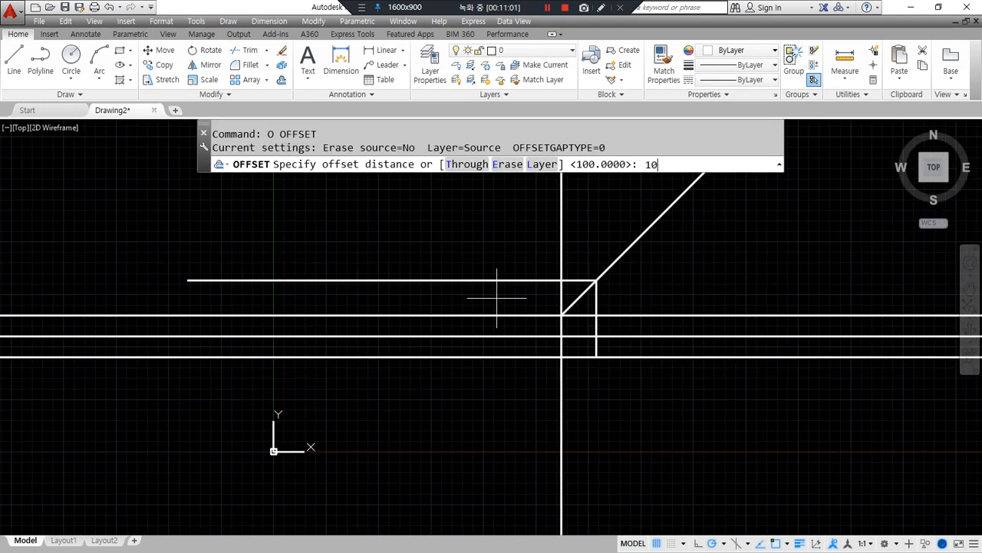
text(0)
key(Return)
click(479, 280)
click(478, 257)
click(495, 258)
click(519, 250)
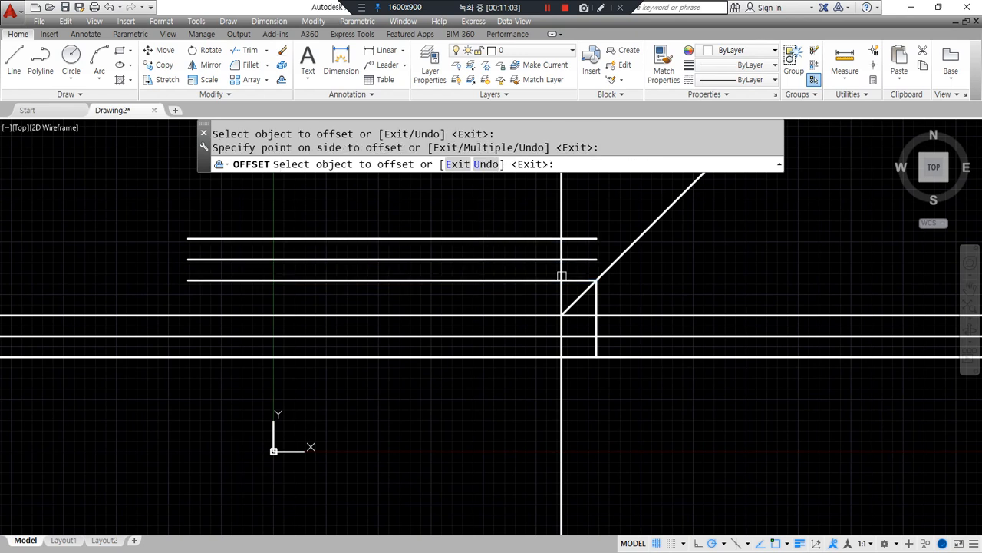
Offset the short vertical line below the diagonal twice to its right at 100 spacing
click(596, 291)
click(620, 313)
click(617, 315)
click(625, 331)
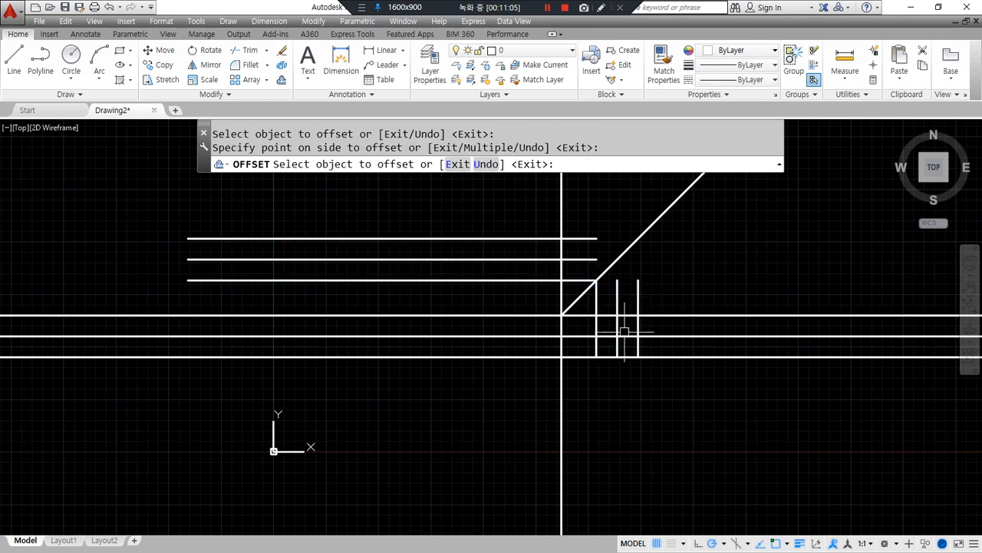
scroll(624, 331, up, 2)
key(Return)
Draw a circle centred where the middle short vertical and middle horizontal construction lines cross, reaching the lowest horizontal line
text(c)
key(Return)
click(613, 337)
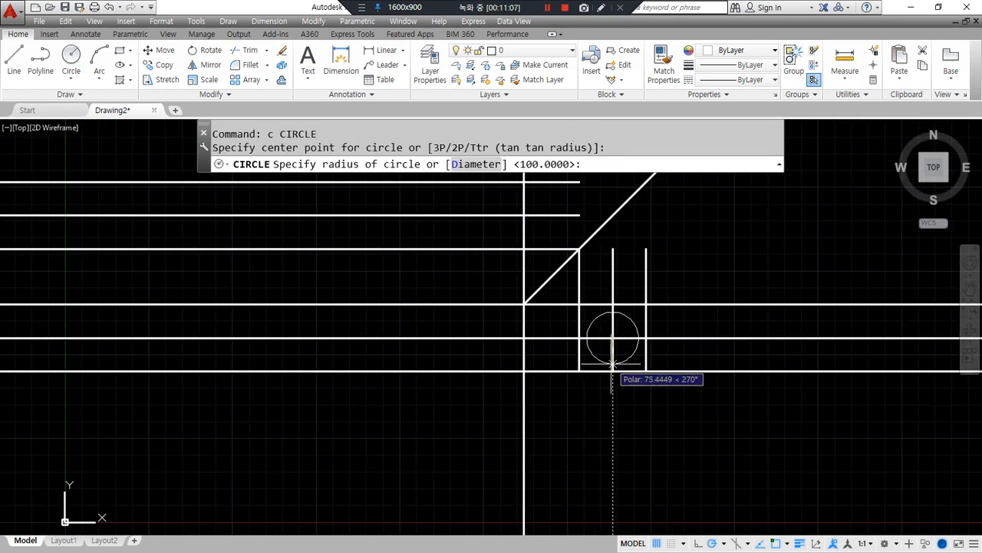
click(613, 371)
Move the middle line of each horizontal set and the circle's vertical centre line to the cen layer
click(629, 345)
click(602, 332)
click(437, 226)
click(430, 213)
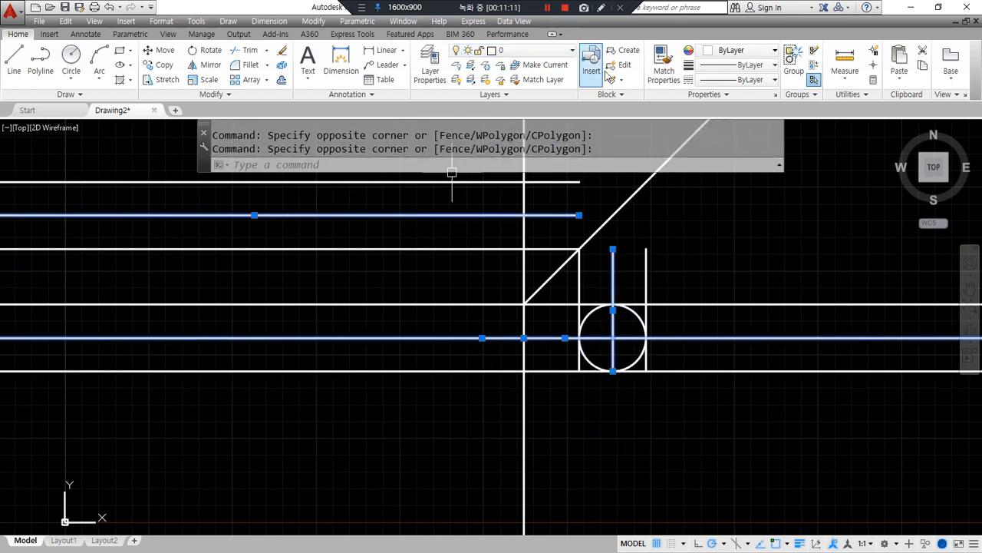
click(537, 49)
click(535, 88)
key(Escape)
Erase the two short vertical lines tangent to the circle's left and right sides
scroll(581, 373, up, 2)
click(577, 353)
text(e)
key(Return)
click(683, 349)
text(e)
key(Return)
Trim the outer horizontal construction lines between the long vertical line and the circle
middle_drag(598, 316, 597, 337)
text(tr)
key(Return)
key(Return)
click(535, 390)
click(534, 278)
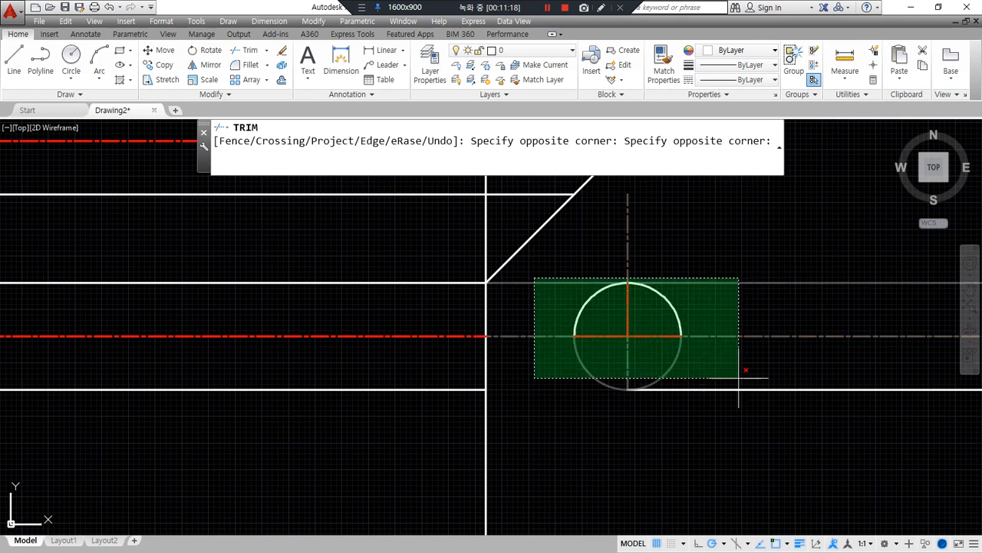
click(559, 304)
key(Return)
Erase the two leftover horizontal construction lines extending right from the circle's top and bottom
click(804, 420)
click(780, 374)
click(785, 309)
click(744, 270)
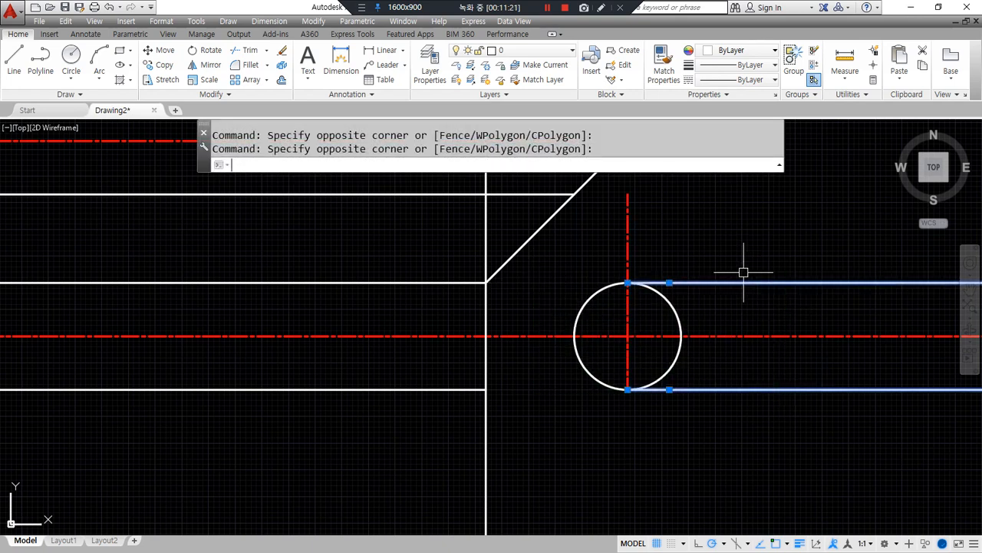
text(e)
key(Return)
Trim the upper bar's outlines beyond the vertical line, and cut the vertical line above, between and below the two bars
middle_drag(501, 244, 607, 340)
text(tr)
key(Return)
key(Return)
click(625, 290)
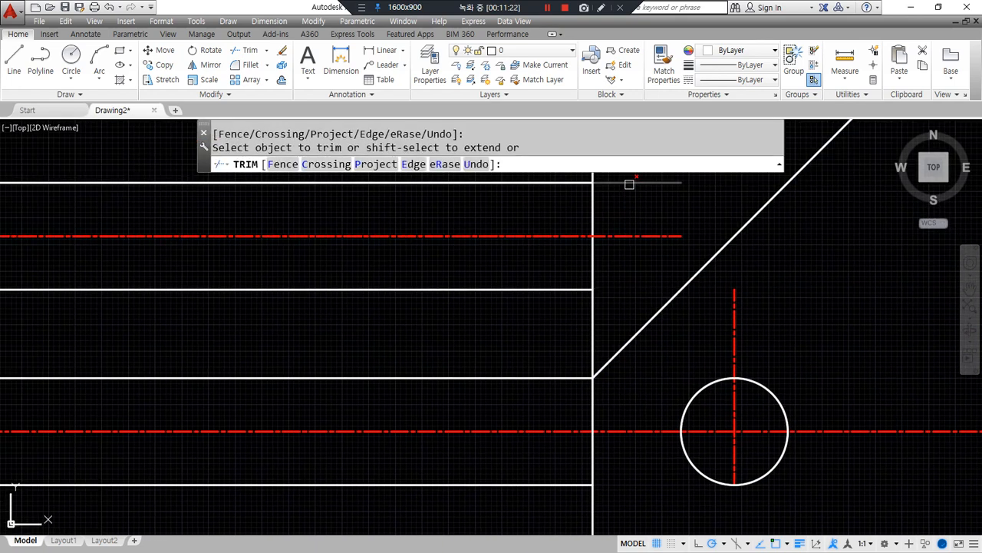
click(593, 313)
scroll(592, 320, down, 2)
click(608, 461)
click(579, 468)
middle_drag(613, 211, 610, 271)
click(593, 243)
key(Return)
scroll(484, 349, down, 2)
middle_drag(500, 308, 502, 305)
scroll(468, 349, up, 2)
middle_drag(482, 393, 495, 366)
middle_drag(286, 386, 261, 379)
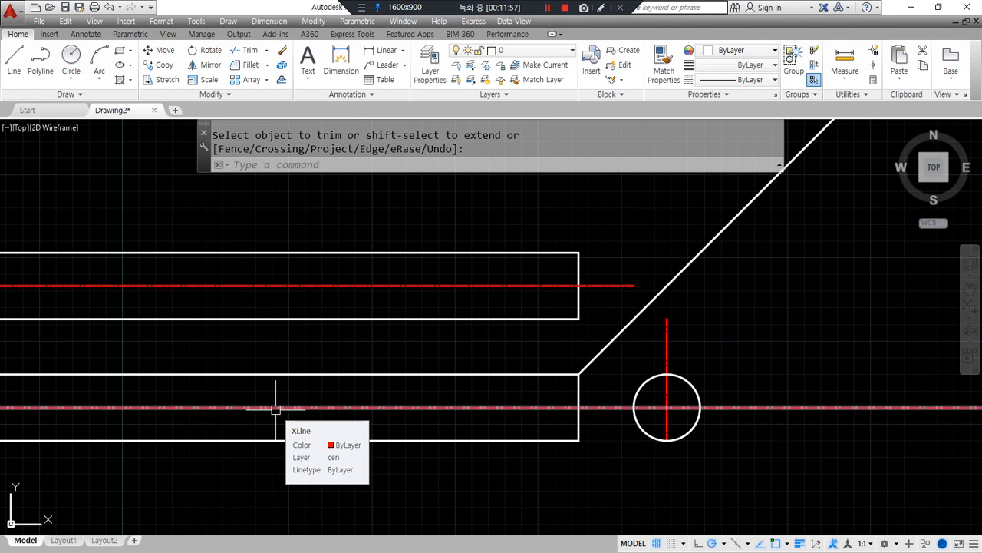
key(ctrl+alt+d)
mouse_move(702, 282)
mouse_down()
mouse_move(683, 248)
mouse_move(683, 281)
mouse_up()
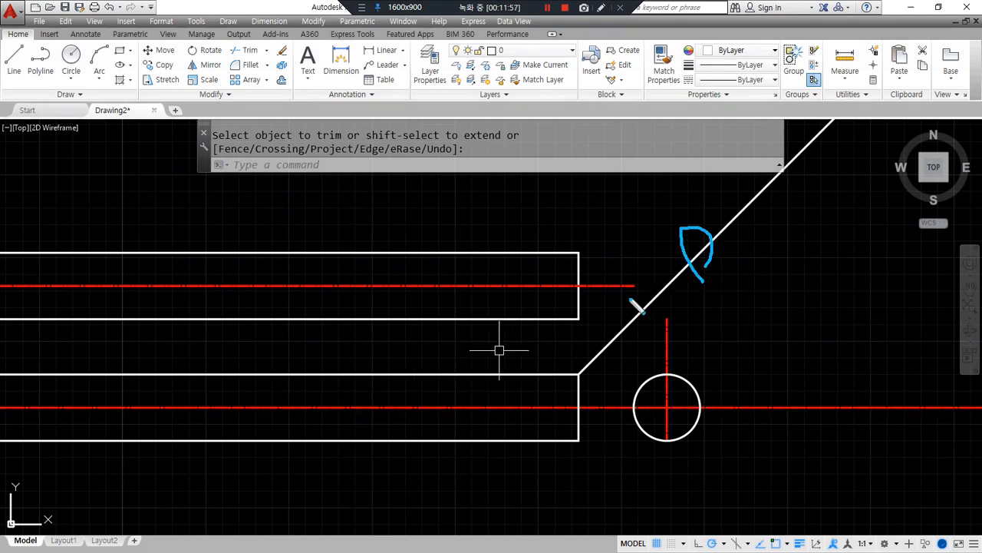
mouse_move(535, 319)
mouse_down()
mouse_move(628, 320)
mouse_move(628, 388)
mouse_move(611, 384)
mouse_move(635, 388)
mouse_up()
mouse_move(558, 285)
mouse_down()
mouse_move(671, 285)
mouse_move(666, 392)
mouse_move(676, 379)
mouse_up()
mouse_move(575, 253)
mouse_down()
mouse_move(703, 256)
mouse_move(697, 395)
mouse_move(720, 393)
mouse_up()
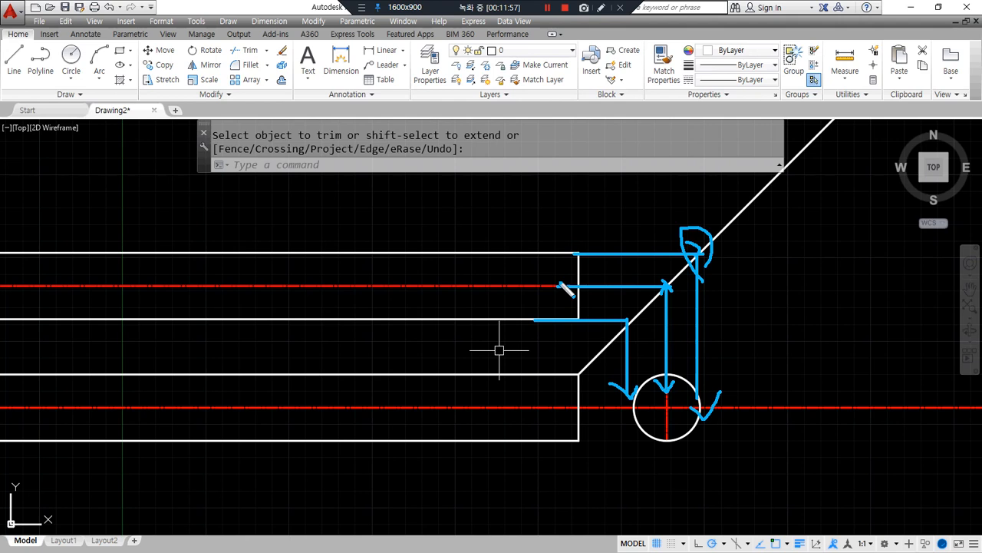
drag(571, 314, 585, 317)
mouse_move(669, 429)
mouse_down()
mouse_move(684, 412)
mouse_move(687, 444)
mouse_up()
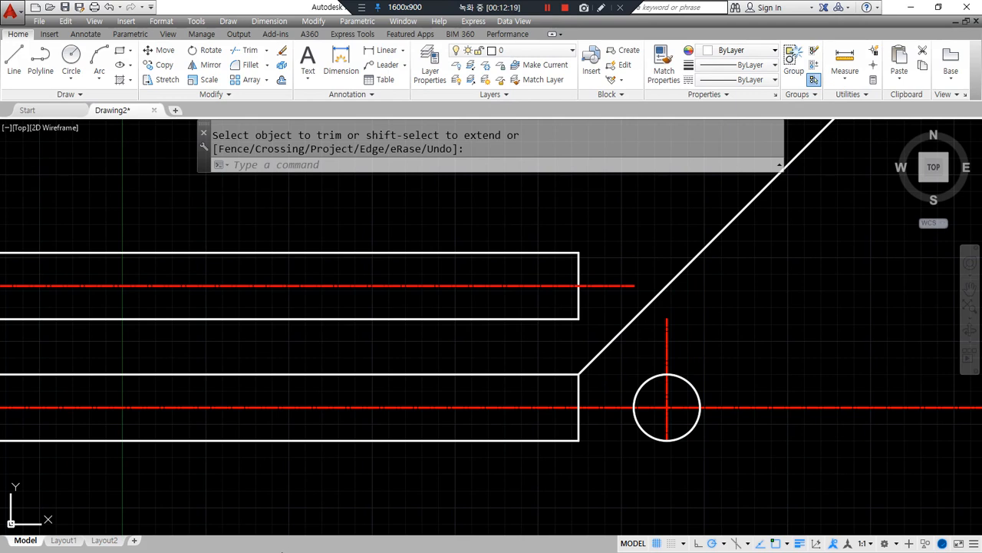
mouse_move(477, 421)
mouse_down()
mouse_move(447, 430)
mouse_move(482, 414)
mouse_move(465, 385)
mouse_up()
mouse_move(479, 290)
mouse_down()
mouse_move(471, 316)
mouse_move(474, 254)
mouse_move(485, 264)
mouse_up()
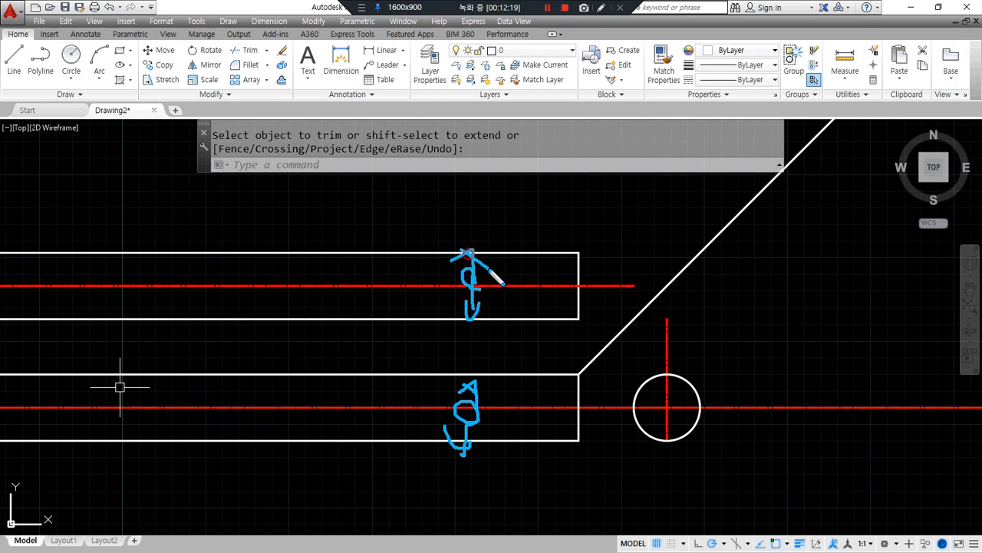
mouse_move(534, 374)
mouse_down()
mouse_move(521, 315)
mouse_move(534, 376)
mouse_up()
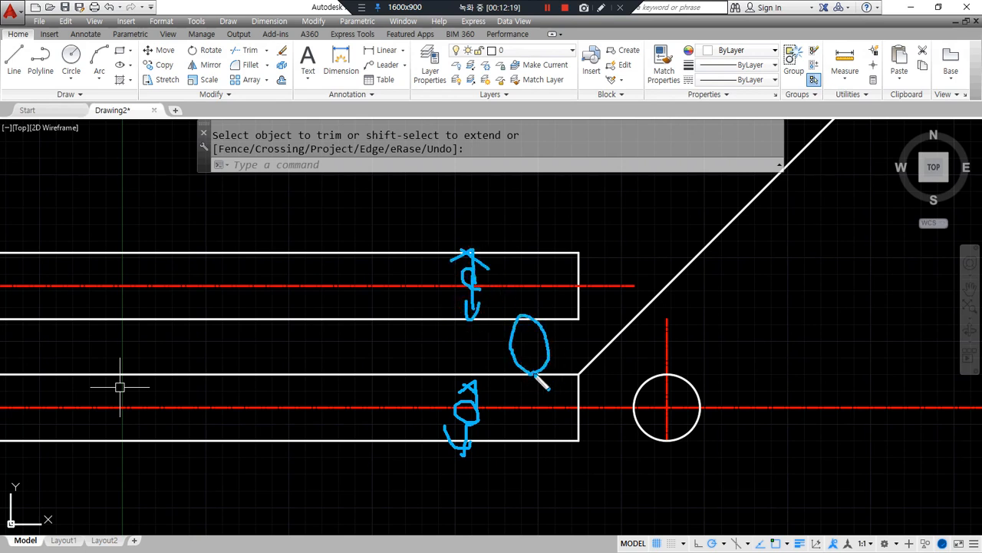
mouse_move(511, 316)
mouse_down()
mouse_move(545, 316)
mouse_move(536, 391)
mouse_move(550, 375)
mouse_up()
mouse_move(558, 322)
mouse_down()
mouse_move(627, 325)
mouse_move(634, 382)
mouse_move(614, 412)
mouse_move(622, 402)
mouse_move(606, 403)
mouse_up()
mouse_move(543, 351)
mouse_down()
mouse_move(518, 355)
mouse_move(558, 340)
mouse_up()
drag(598, 389, 599, 406)
drag(612, 390, 610, 407)
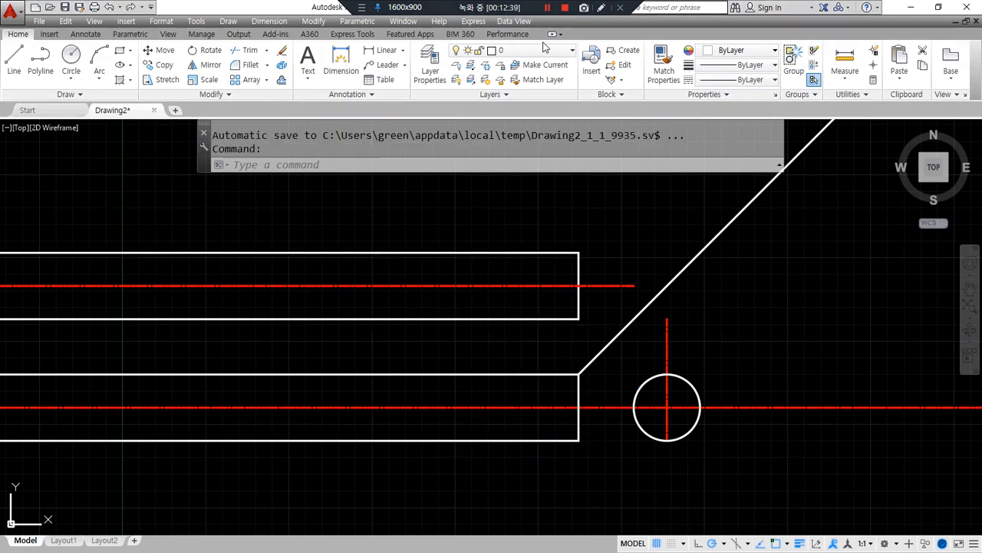
Set polar tracking to 30° increments and draw a slanted line at 150° crossing the lower bar near its right end
click(723, 543)
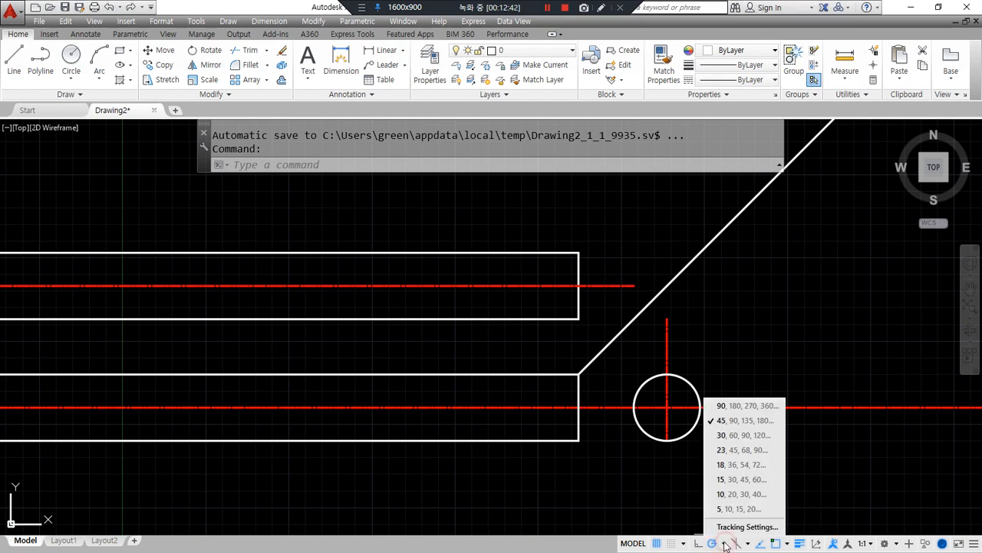
click(745, 435)
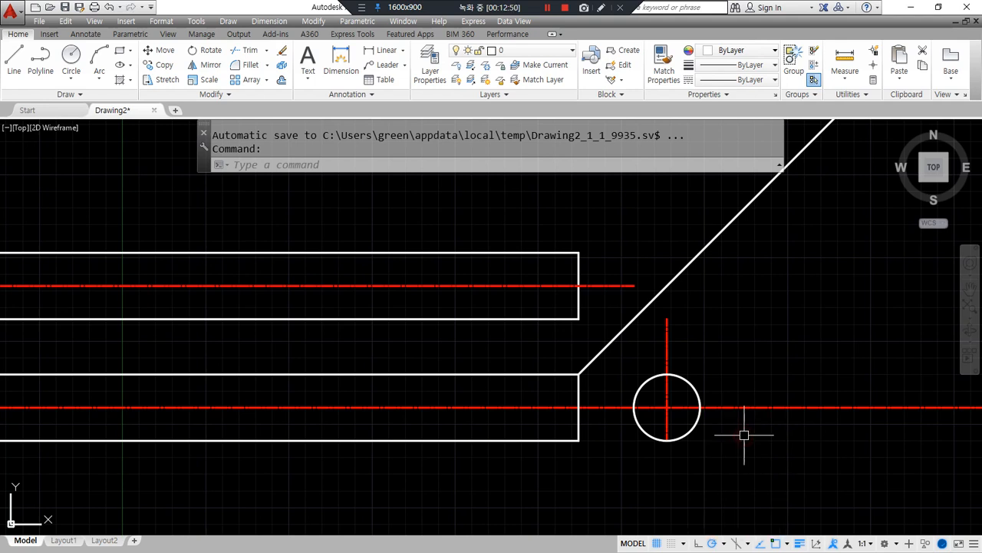
text(line)
key(Return)
click(530, 454)
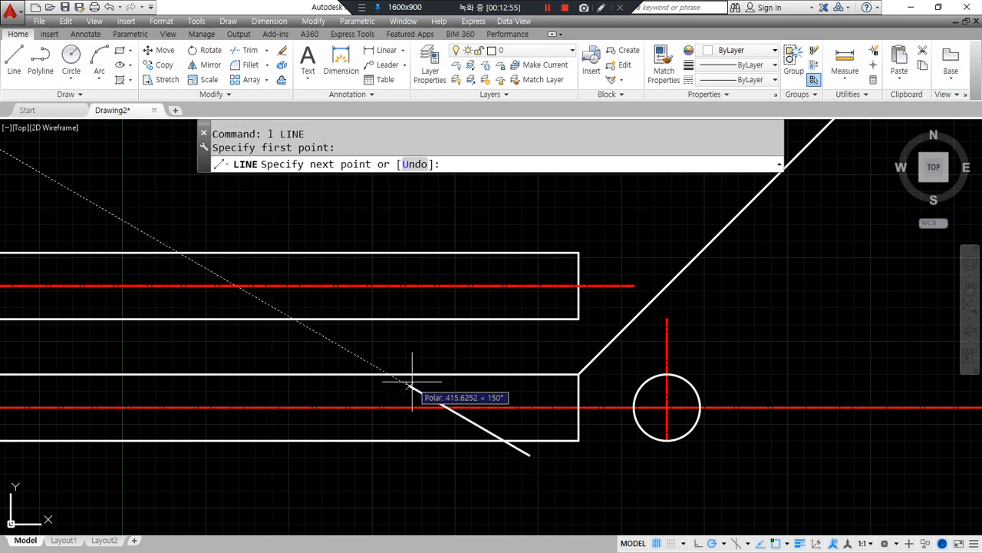
click(344, 347)
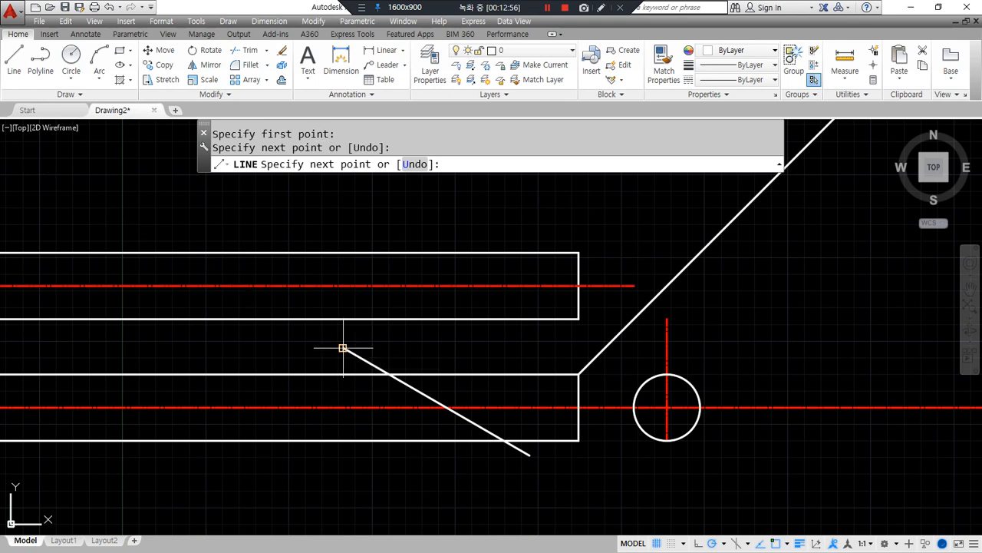
key(Return)
Fillet the slanted line with the lower bar's top and bottom edges to form sharp corners
text(f)
key(Return)
click(376, 375)
click(443, 407)
key(Return)
click(483, 427)
click(463, 441)
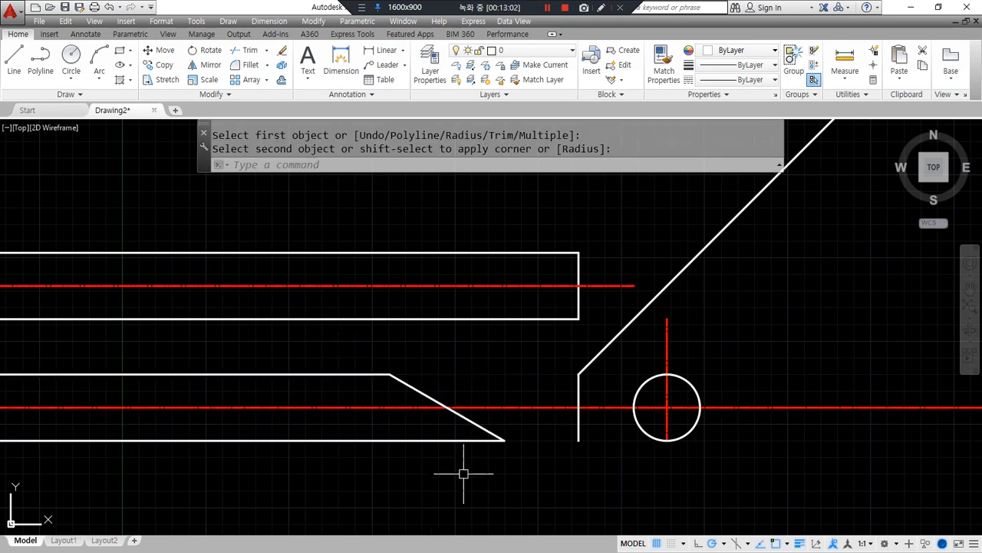
Erase the lower bar's old vertical end line below the start of the diagonal
click(579, 436)
text(e)
key(Return)
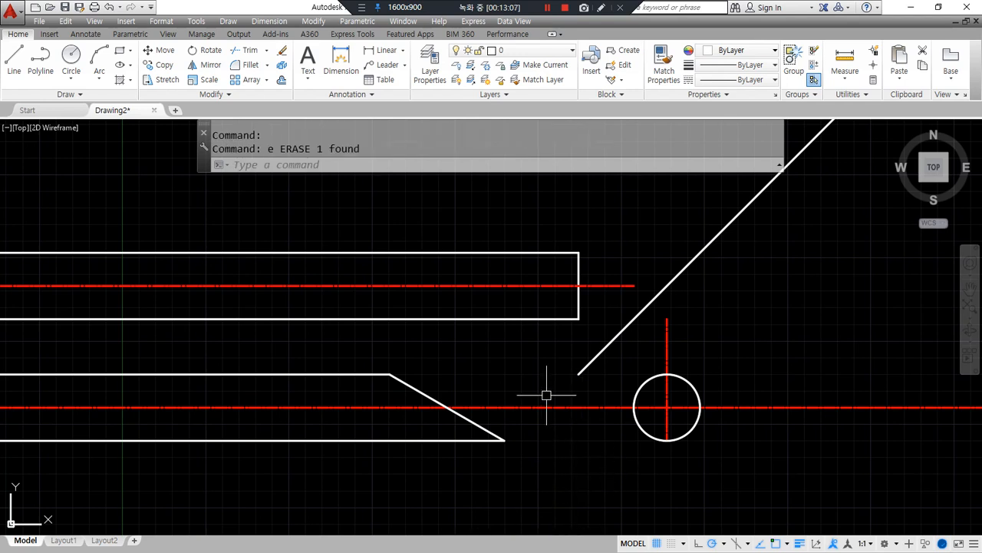
Draw a vertical line from the slanted edge's midpoint up through the upper bar, ending above its top edge
text(L)
key(Return)
drag(663, 412, 459, 413)
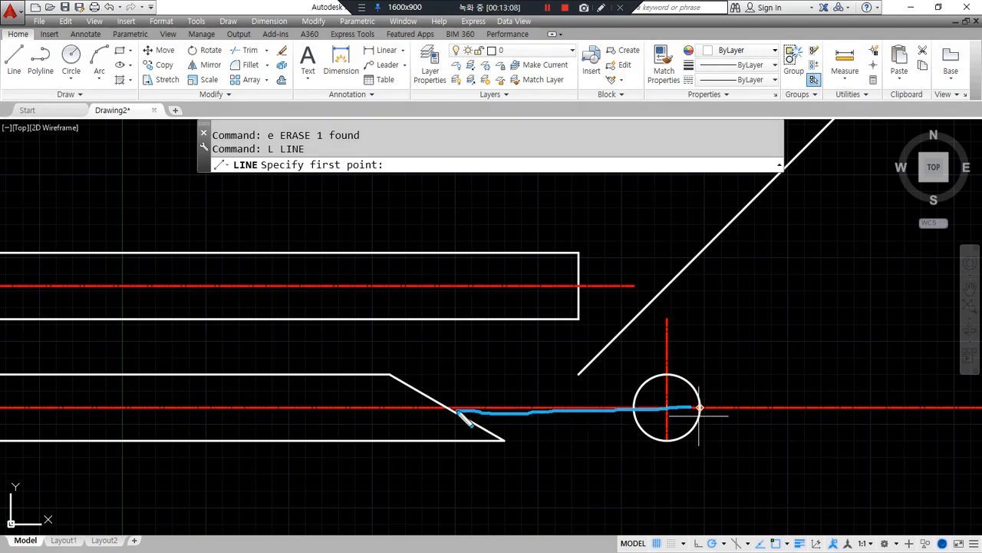
mouse_move(662, 416)
mouse_down()
mouse_move(675, 407)
mouse_move(684, 417)
mouse_move(548, 416)
mouse_up()
drag(351, 467, 358, 362)
mouse_move(474, 405)
mouse_down()
mouse_move(386, 406)
mouse_move(497, 407)
mouse_up()
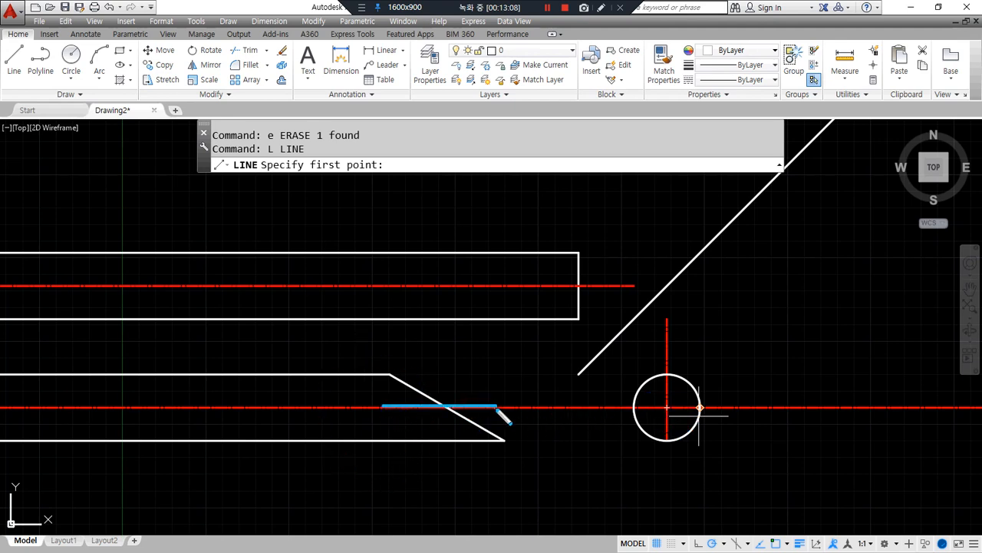
drag(374, 359, 548, 485)
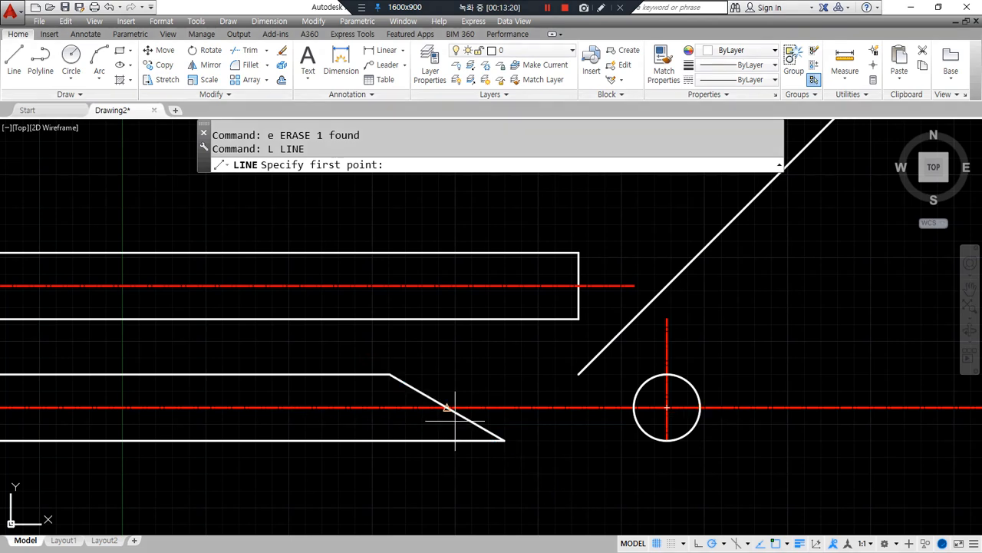
text(l)
key(Return)
click(450, 407)
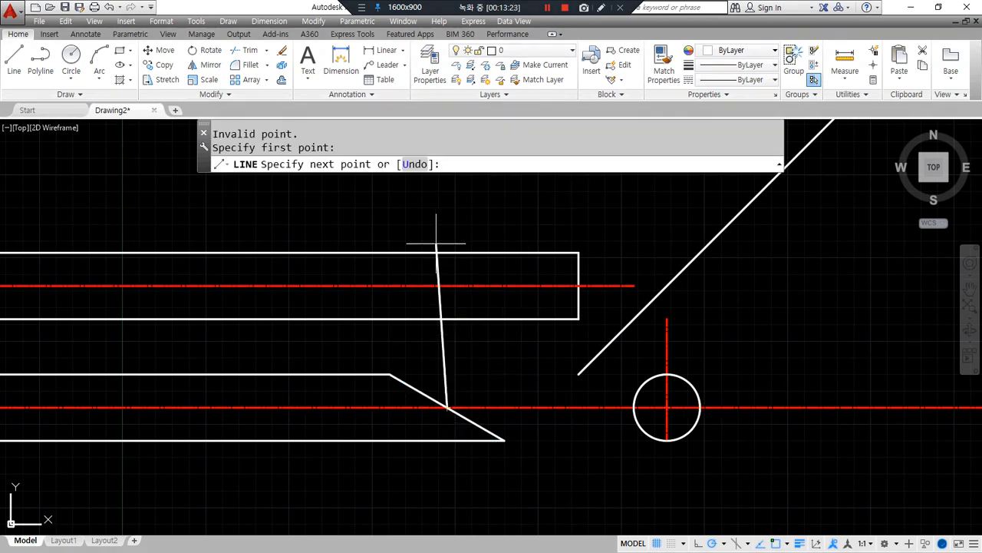
click(447, 214)
key(Return)
Match the new vertical line's properties to the upper bar's red centre line
text(ma)
key(Return)
click(459, 283)
click(449, 300)
key(Return)
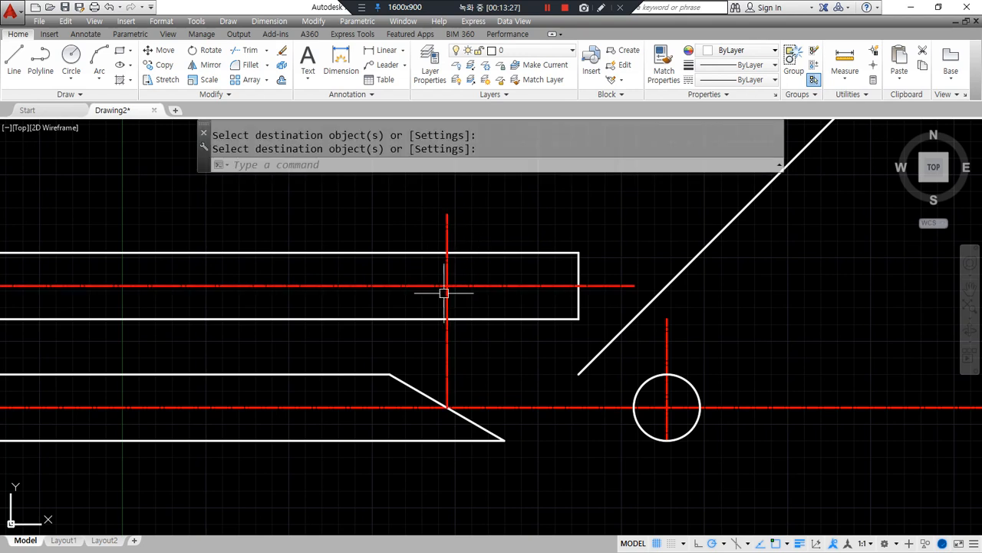
drag(445, 217, 448, 370)
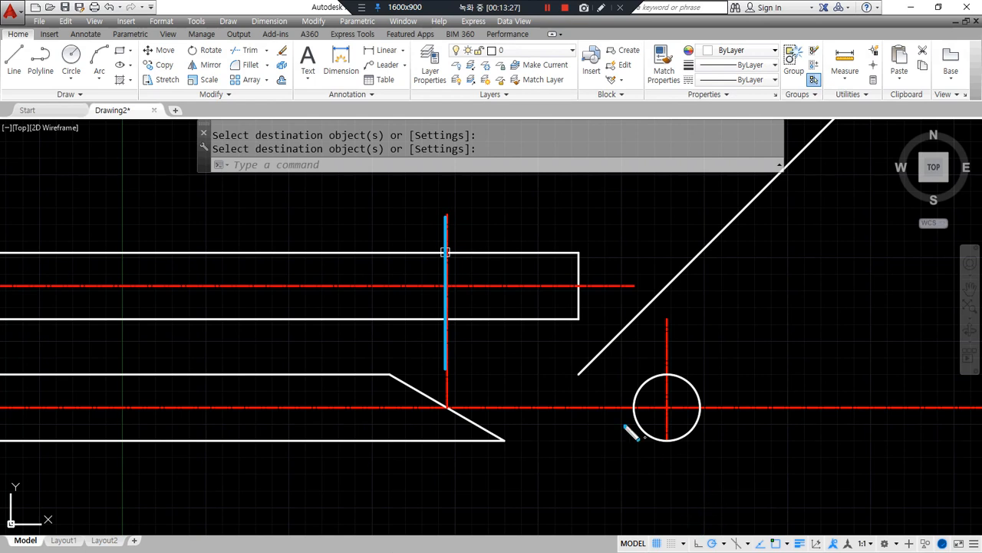
mouse_move(636, 413)
mouse_down()
mouse_move(627, 330)
mouse_move(586, 307)
mouse_move(588, 325)
mouse_up()
mouse_move(699, 410)
mouse_down()
mouse_move(686, 319)
mouse_move(658, 273)
mouse_move(604, 252)
mouse_move(612, 266)
mouse_up()
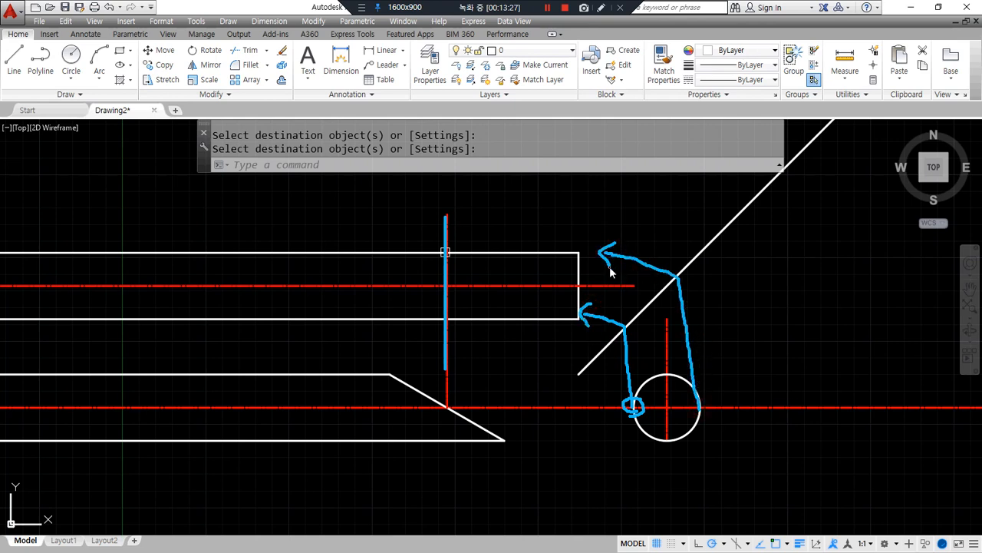
key(Escape)
Draw a projection line from the circle's left quadrant up to the 45° diagonal and across to the upper bar's lower end corner
text(l)
key(Return)
click(634, 407)
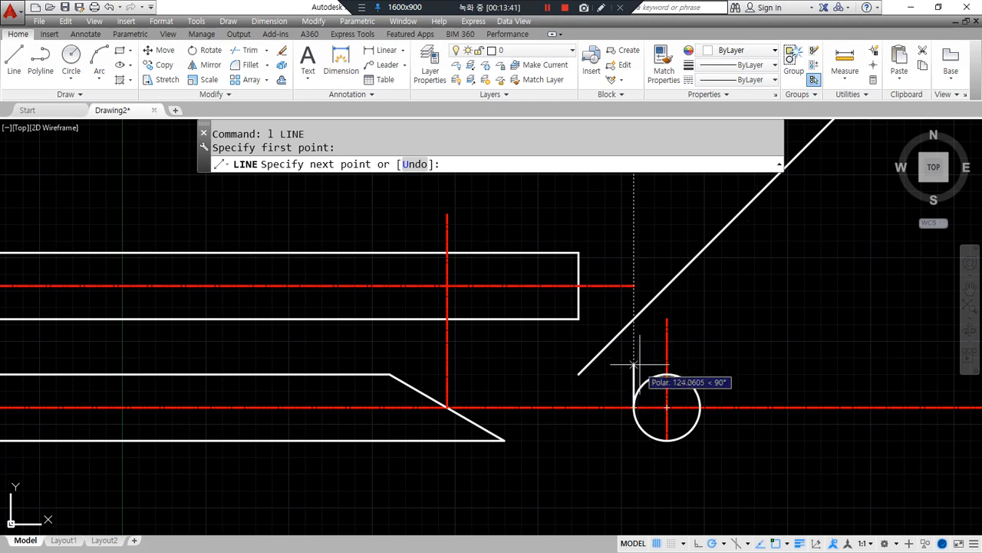
click(634, 319)
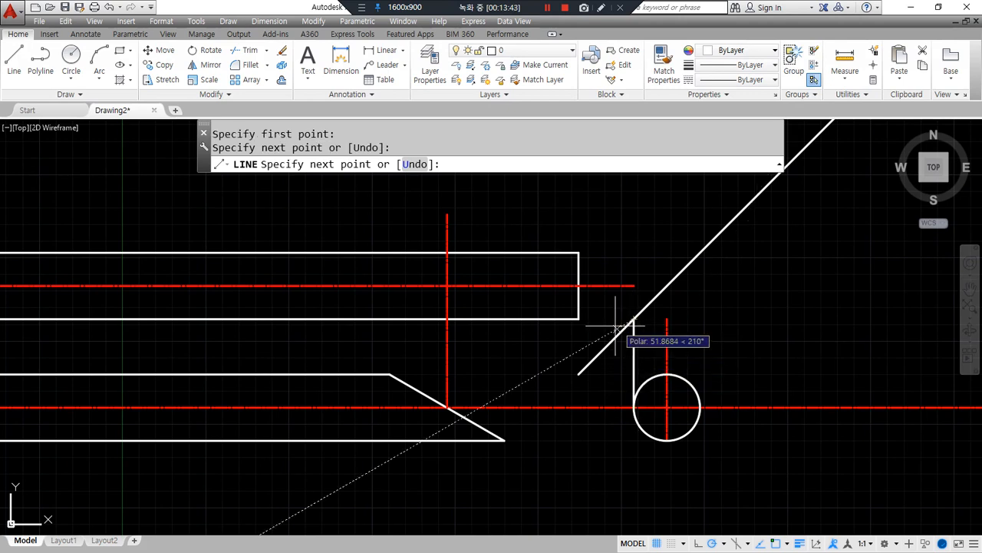
click(578, 318)
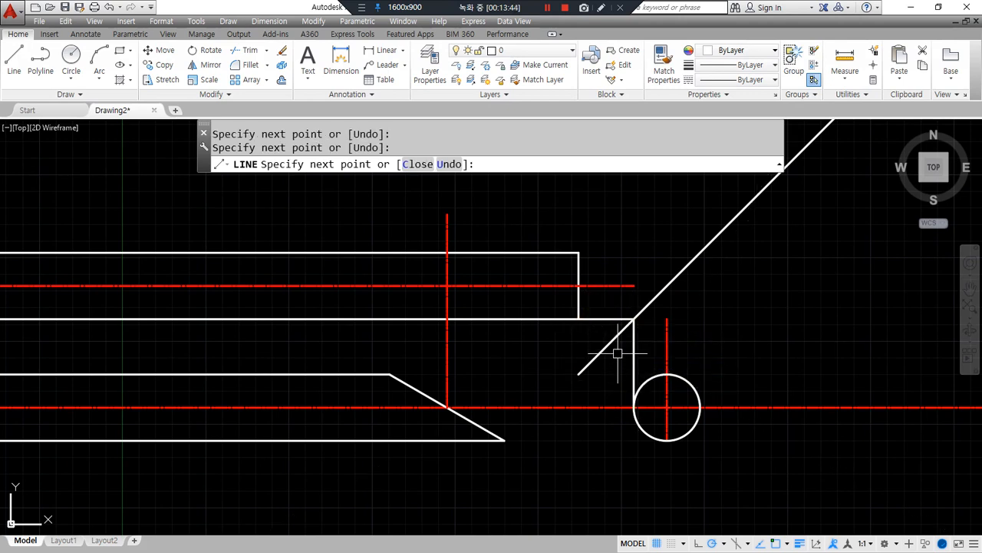
key(Return)
Draw a projection line from the circle's right quadrant up to the 45° diagonal and across to the upper bar's upper end corner
key(Return)
click(699, 406)
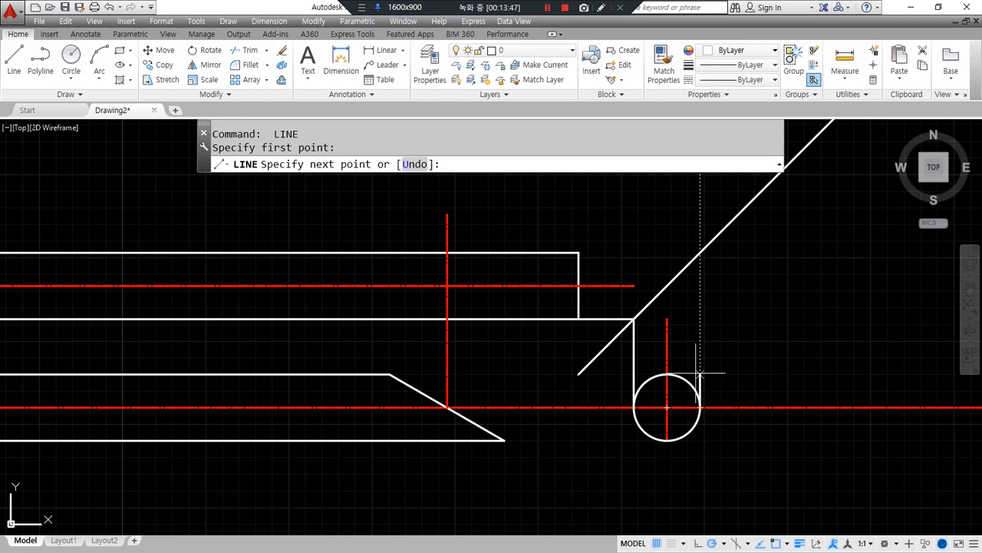
click(698, 252)
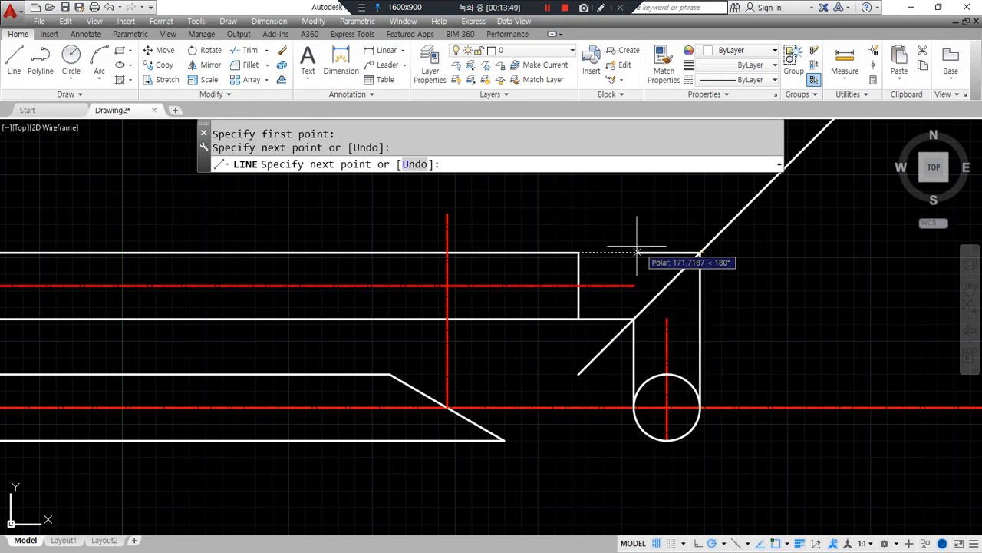
click(578, 252)
key(Return)
drag(630, 401, 643, 413)
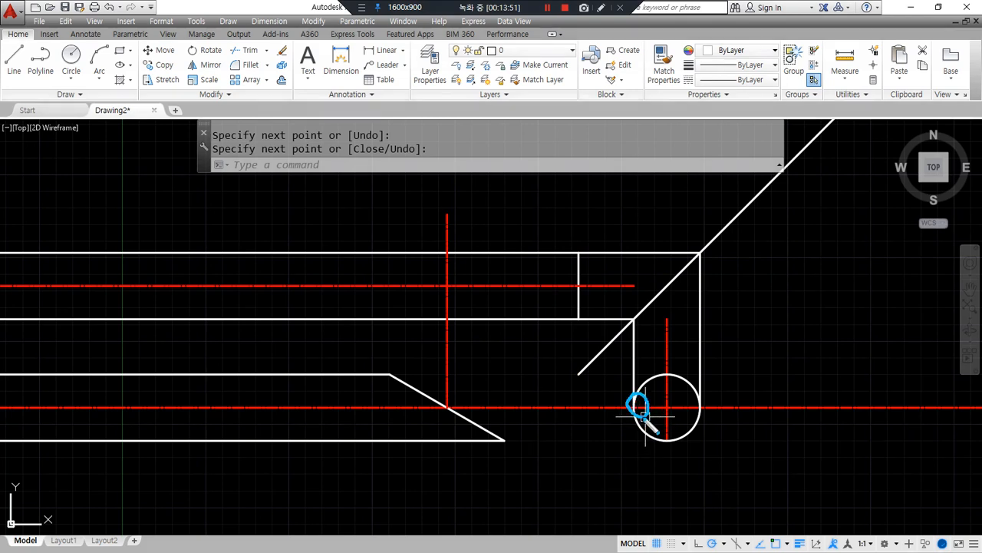
mouse_move(708, 416)
mouse_down()
mouse_move(568, 408)
mouse_move(748, 409)
mouse_up()
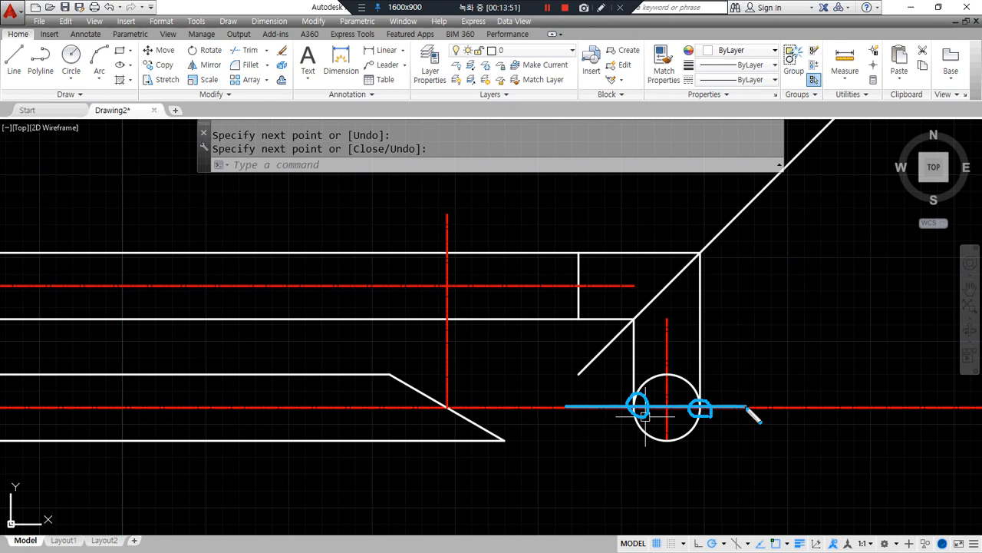
shift+drag(661, 351, 682, 482)
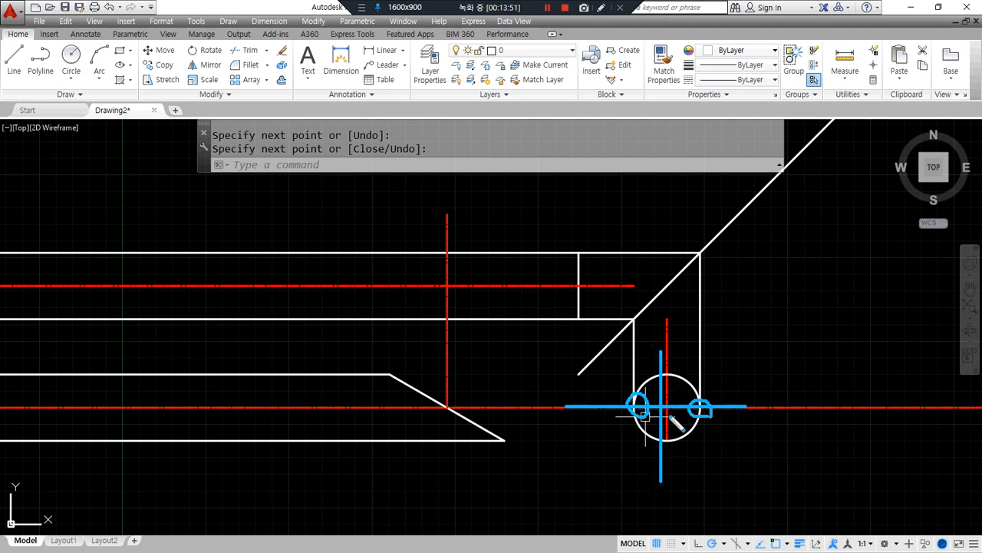
key(Delete)
drag(672, 380, 669, 380)
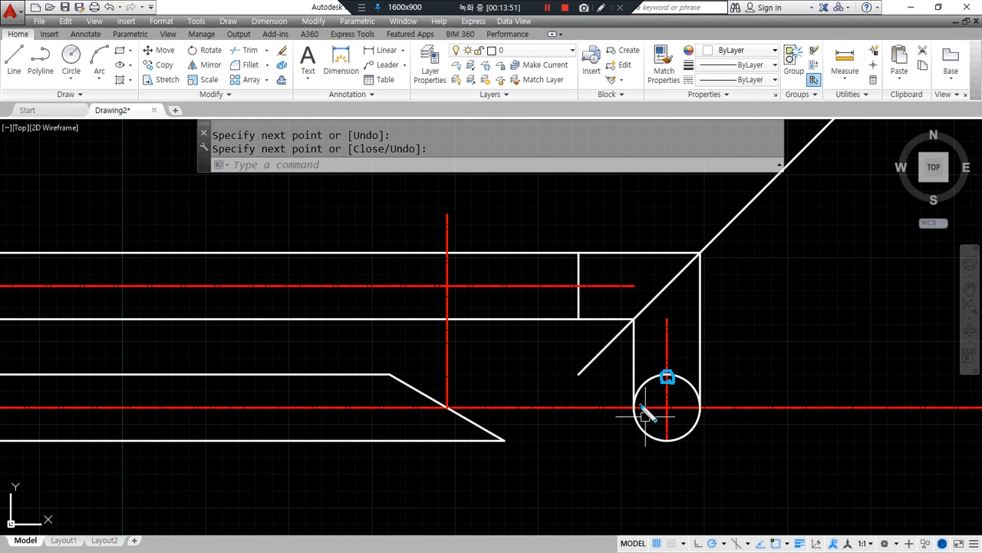
drag(664, 438, 670, 448)
drag(633, 410, 626, 408)
drag(689, 401, 694, 406)
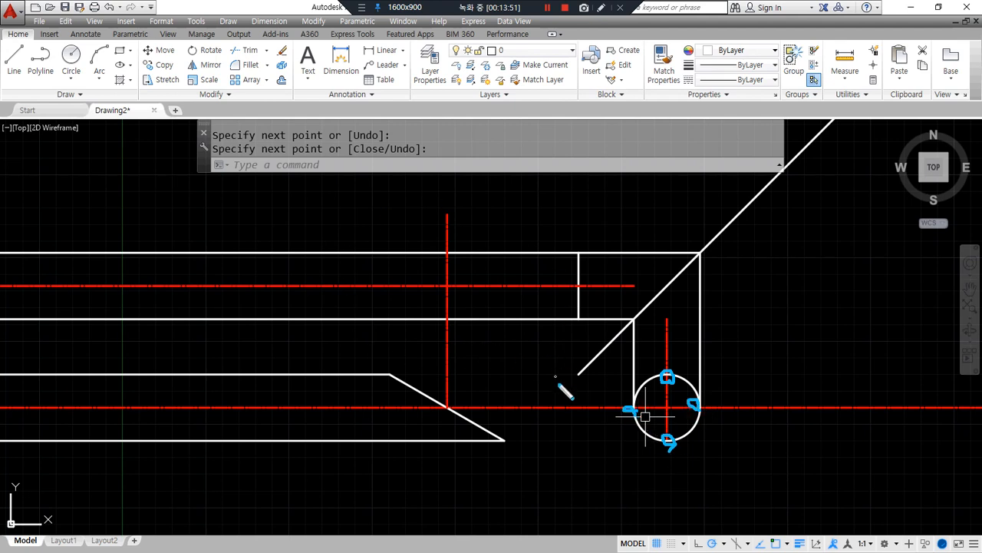
key(Delete)
drag(696, 401, 704, 416)
drag(622, 412, 638, 416)
drag(720, 414, 199, 396)
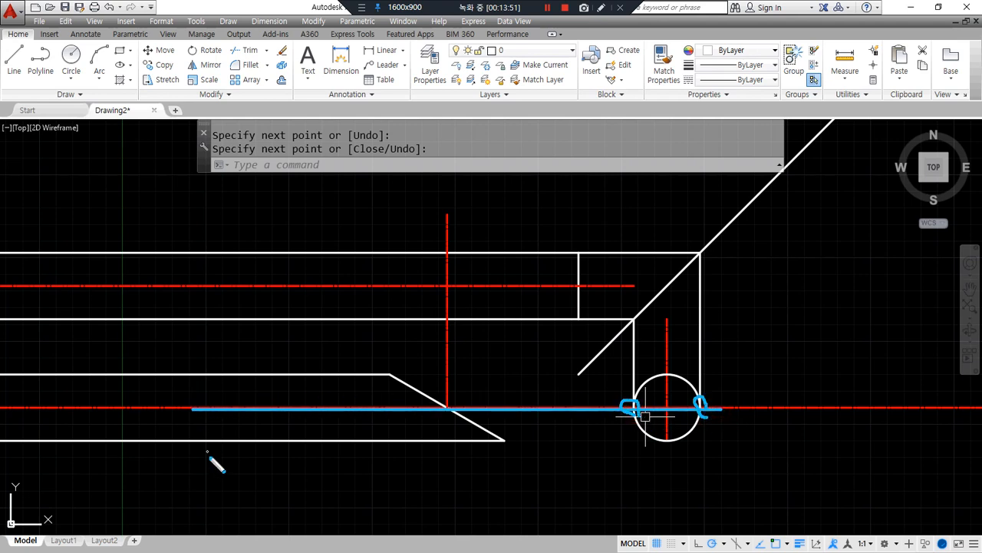
key(Delete)
drag(661, 373, 669, 379)
drag(660, 433, 667, 439)
drag(665, 376, 432, 382)
drag(661, 437, 506, 438)
mouse_move(517, 424)
mouse_down()
mouse_move(513, 435)
mouse_move(537, 454)
mouse_up()
drag(638, 395, 633, 410)
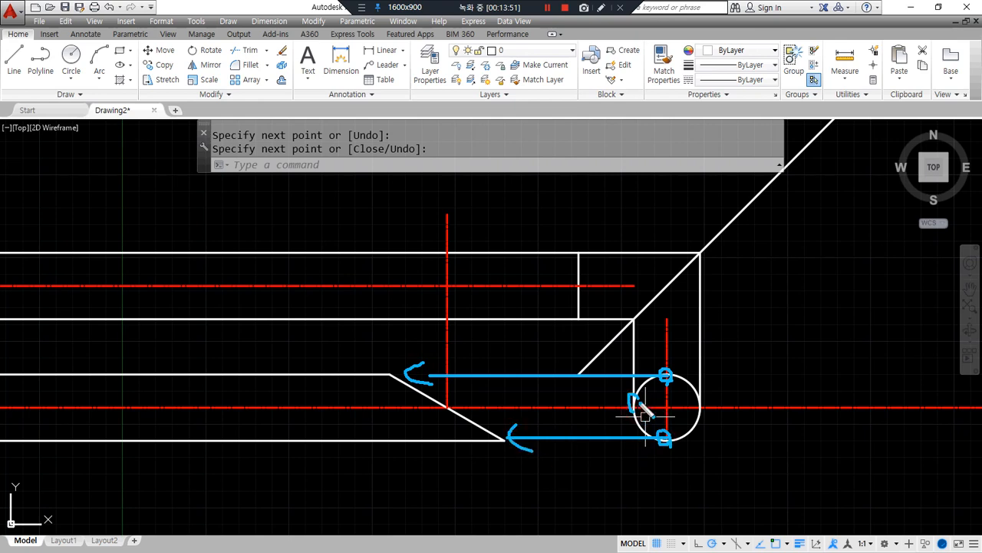
mouse_move(695, 395)
mouse_down()
mouse_move(691, 410)
mouse_move(613, 317)
mouse_move(591, 316)
mouse_move(600, 311)
mouse_up()
mouse_move(698, 402)
mouse_down()
mouse_move(697, 259)
mouse_move(590, 247)
mouse_up()
drag(503, 253, 264, 253)
drag(344, 315, 503, 315)
drag(460, 245, 464, 247)
drag(463, 322, 484, 321)
key(e)
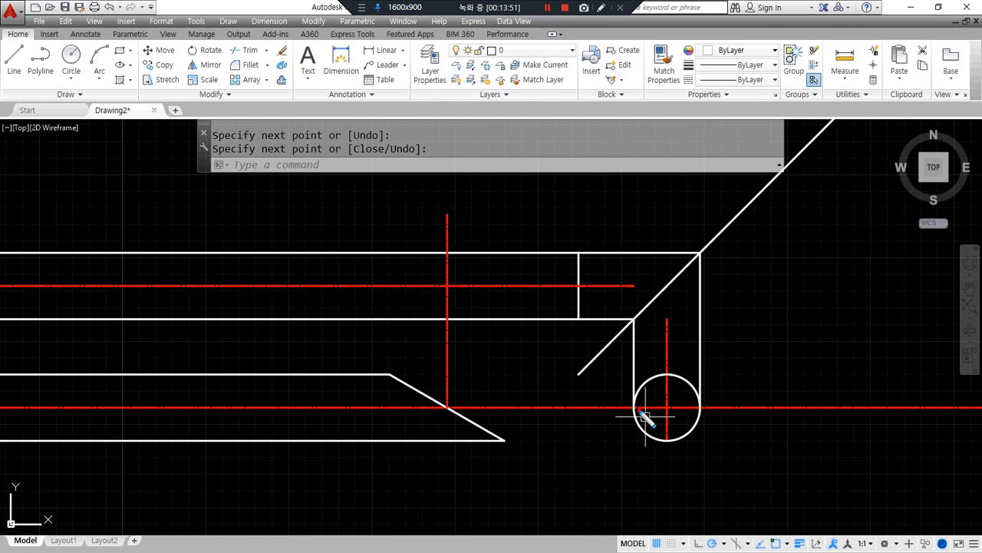
drag(639, 407, 635, 410)
mouse_move(697, 399)
mouse_down()
mouse_move(692, 409)
mouse_move(705, 421)
mouse_up()
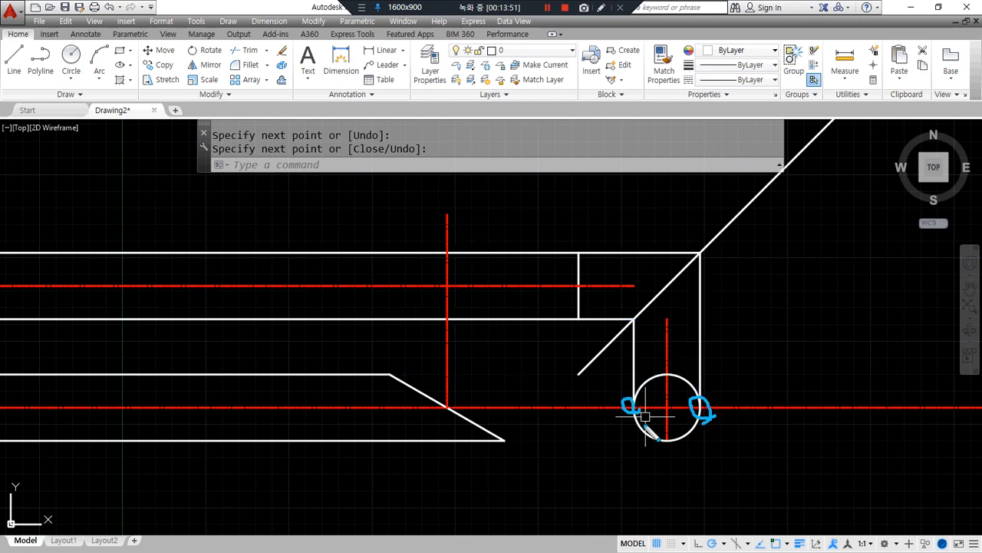
key(e)
mouse_move(665, 371)
mouse_down()
mouse_move(402, 371)
mouse_move(415, 381)
mouse_up()
mouse_move(666, 442)
mouse_down()
mouse_move(665, 428)
mouse_move(656, 442)
mouse_up()
mouse_move(524, 441)
mouse_down()
mouse_move(513, 453)
mouse_move(526, 456)
mouse_up()
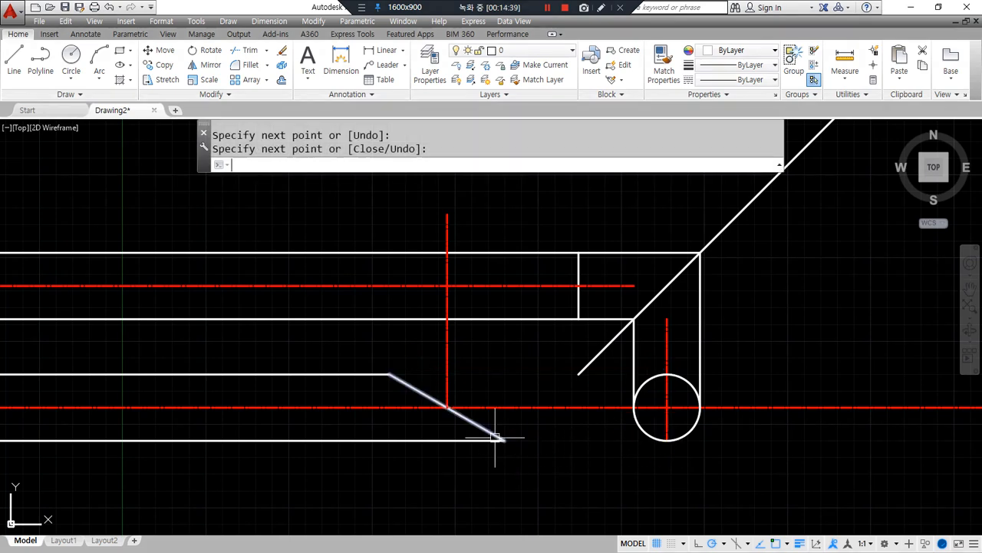
Draw vertical lines from both ends of the lower bar's slanted edge up to the upper bar's top edge
text(l)
key(Return)
click(390, 374)
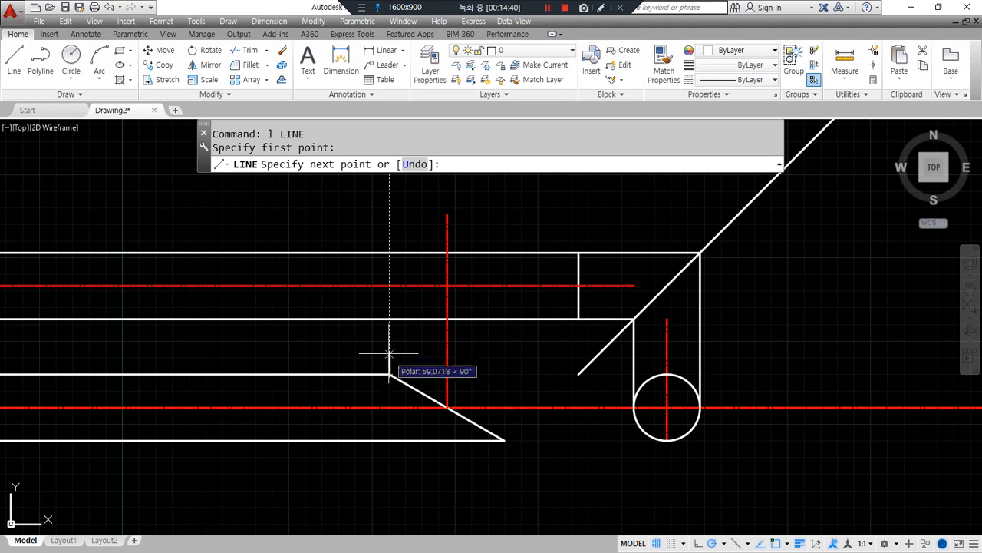
click(390, 253)
key(Return)
key(Return)
click(505, 440)
click(506, 253)
key(Return)
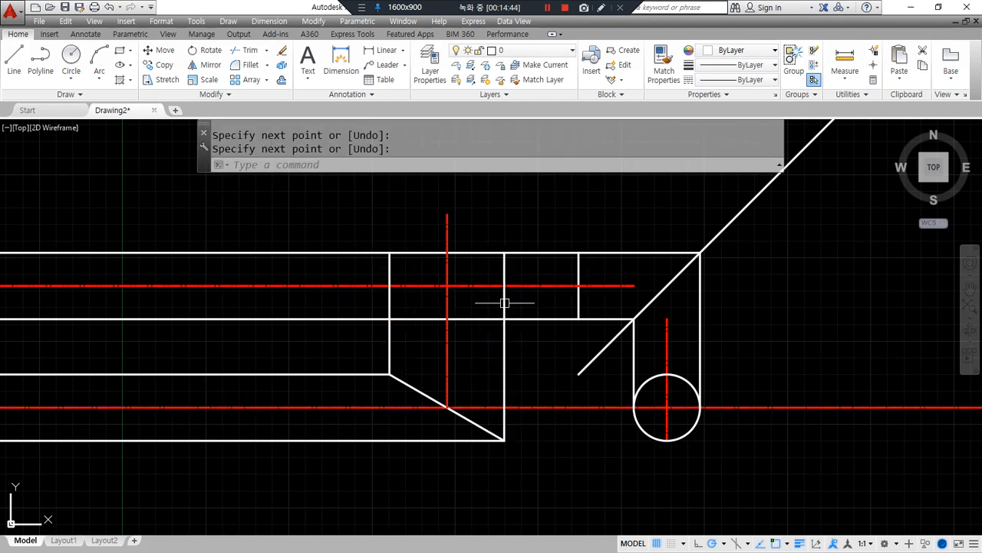
mouse_move(505, 316)
mouse_down()
mouse_move(385, 322)
mouse_move(380, 254)
mouse_move(526, 270)
mouse_move(528, 321)
mouse_up()
key(Escape)
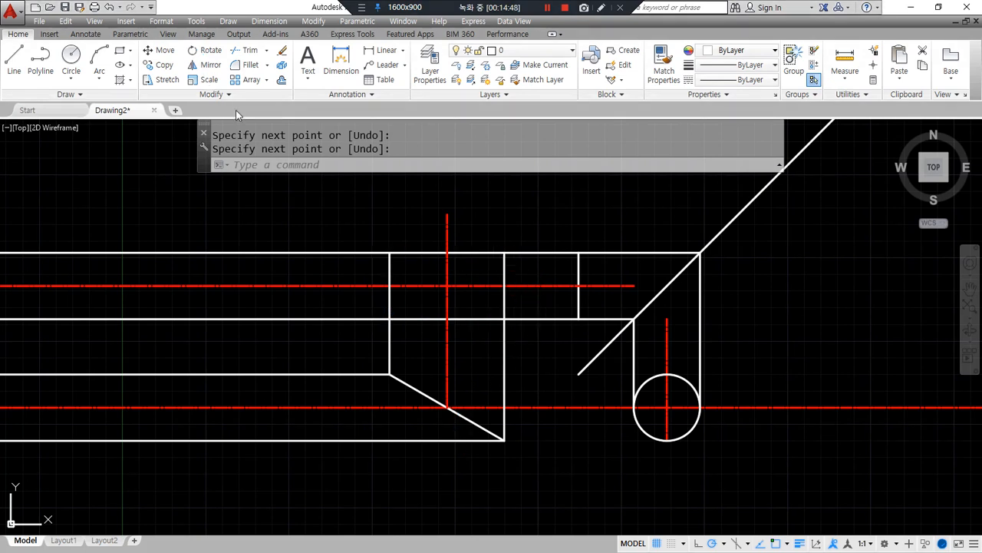
Draw an ellipse on the upper bar's centre line spanning the two vertical projection lines, with its other axis reaching the bar's top edge
text(el)
key(Return)
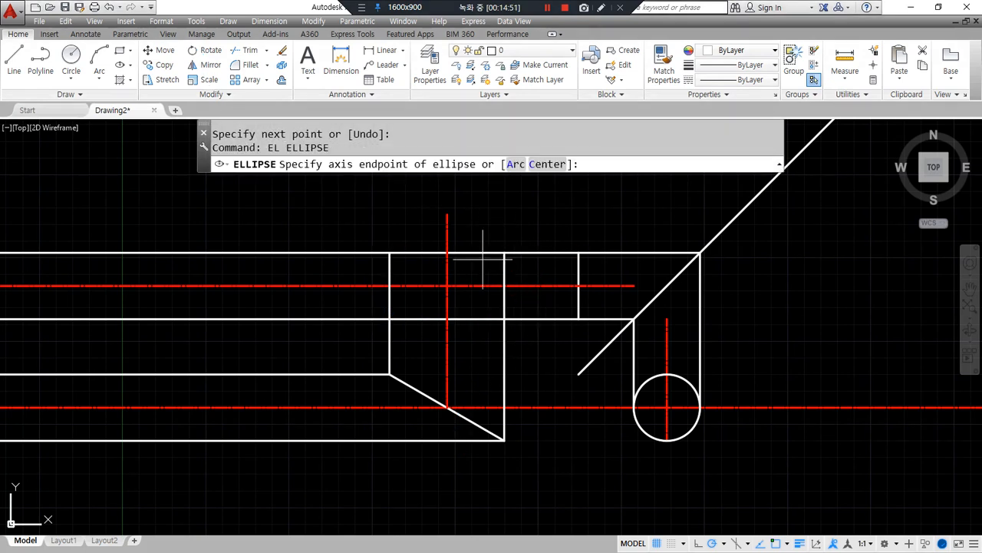
click(389, 286)
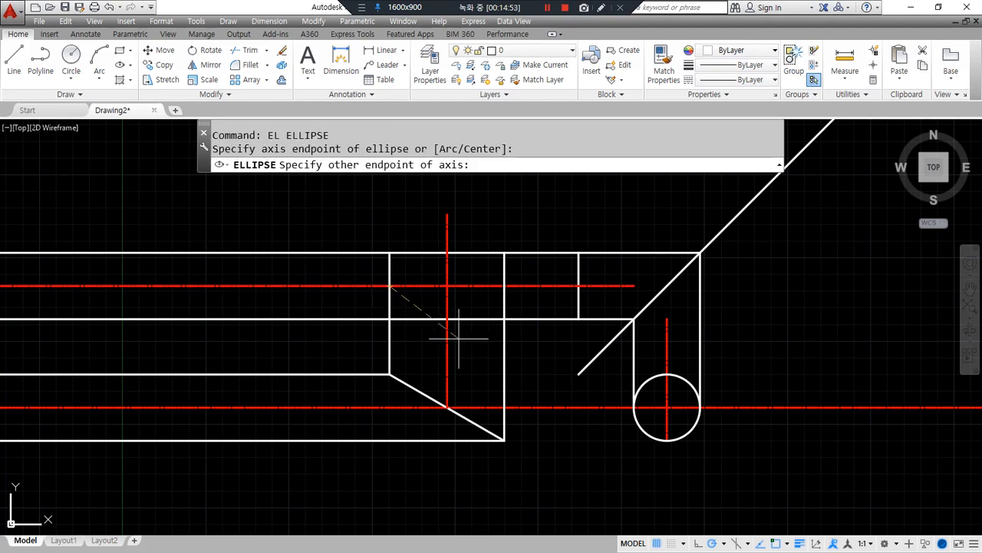
click(504, 285)
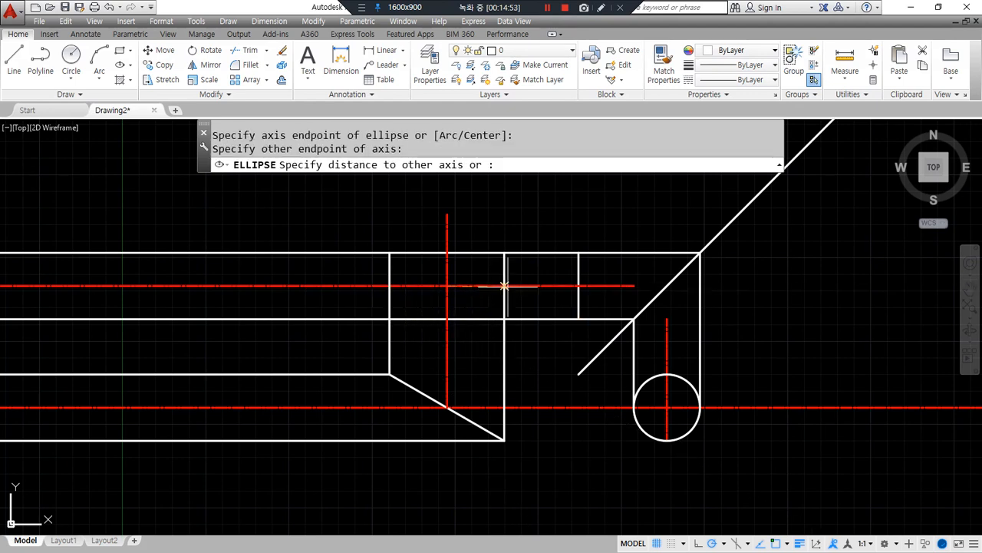
click(448, 253)
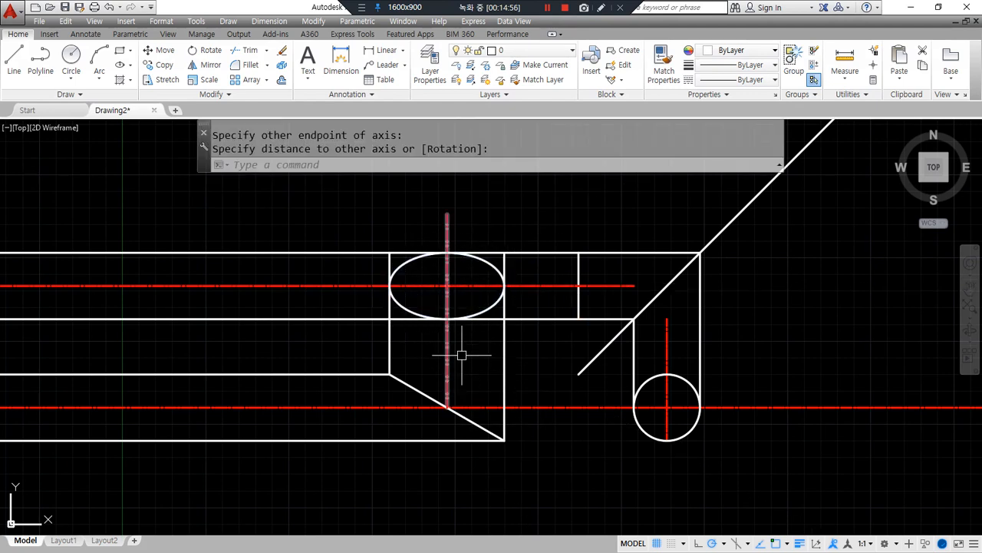
scroll(397, 302, up, 2)
click(734, 333)
click(732, 318)
click(770, 212)
key(Escape)
key(Escape)
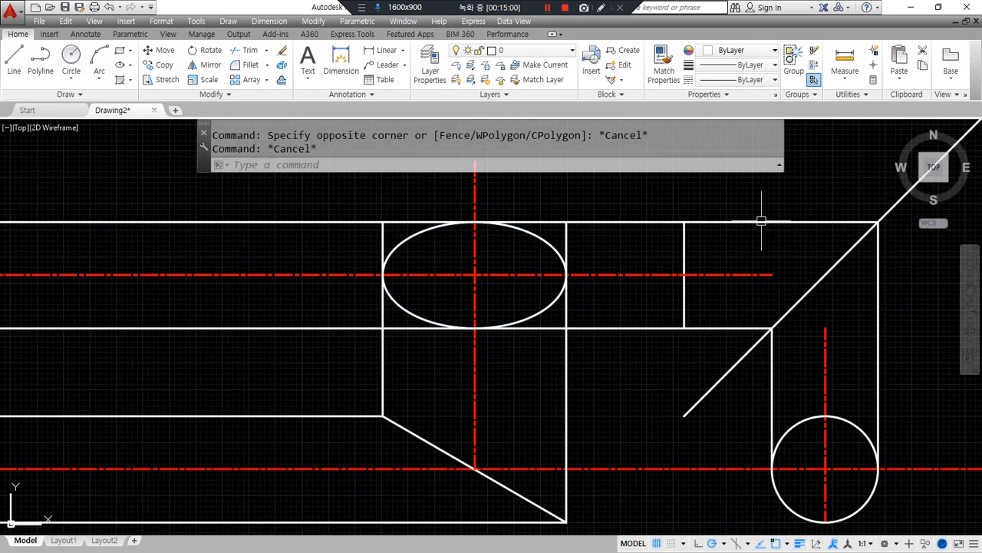
Erase the two vertical projection lines running from the slanted edge's ends to the upper bar
click(617, 417)
click(407, 380)
click(407, 381)
click(341, 366)
text(e)
key(space)
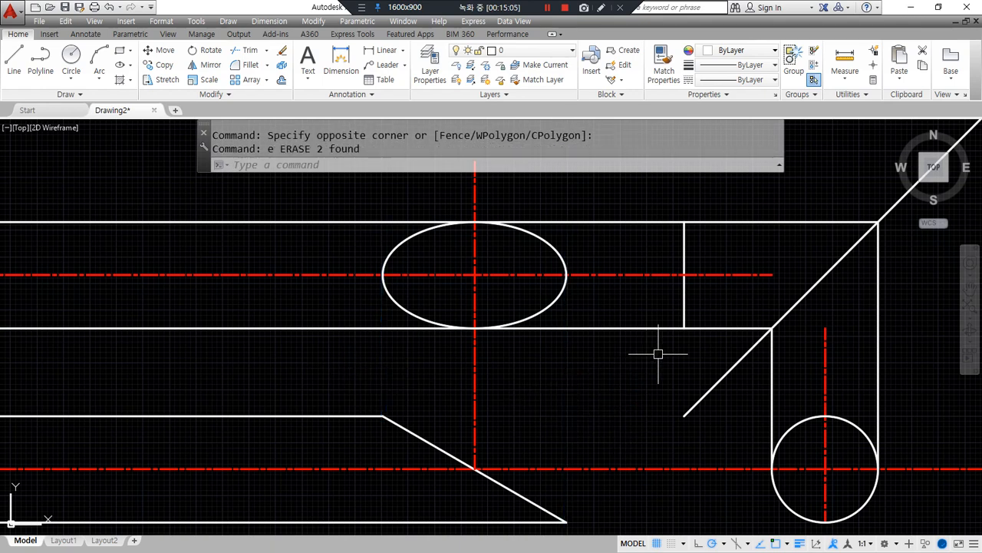
Erase the horizontal and vertical projection lines linking the circle, the 45° diagonal and the upper bar's end
click(728, 335)
click(729, 313)
click(745, 237)
click(739, 208)
click(893, 355)
click(866, 357)
click(802, 370)
click(756, 395)
text(e)
key(space)
Trim the upper bar's top and bottom edges beyond the ellipse back to the red vertical centre line
text(tr)
key(space)
key(space)
click(619, 224)
key(space)
Erase the upper bar's leftover vertical end line beyond the ellipse
click(686, 326)
click(665, 314)
text(e)
key(space)
scroll(663, 404, down, 2)
middle_drag(614, 426, 617, 388)
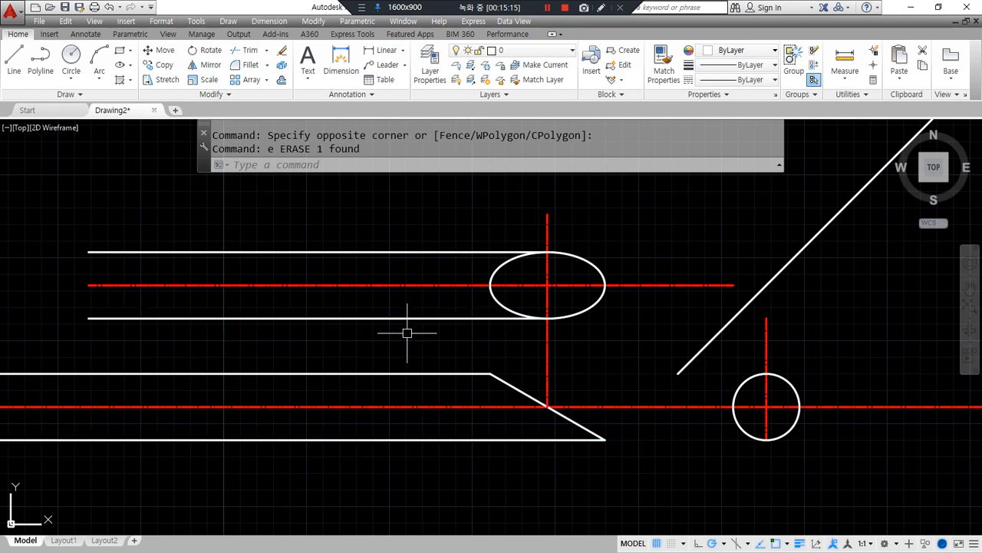
mouse_move(504, 427)
mouse_down()
mouse_move(488, 378)
mouse_move(580, 428)
mouse_up()
drag(470, 352, 658, 441)
key(e)
drag(450, 353, 693, 485)
mouse_move(566, 338)
mouse_down()
mouse_move(531, 240)
mouse_move(547, 345)
mouse_up()
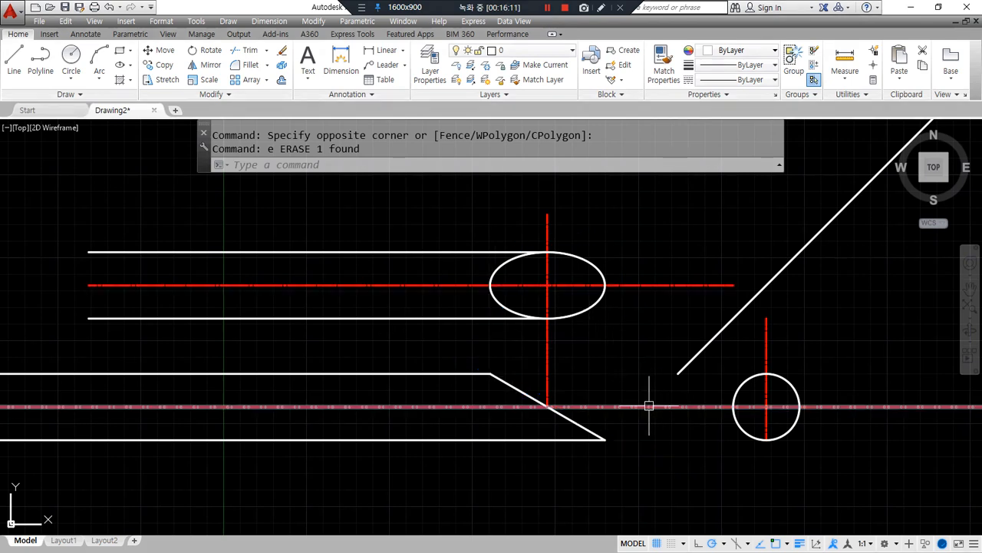
Erase all geometry of the finished views, including the bars, ellipse, diagonal and circle
scroll(622, 427, down, 2)
click(806, 433)
click(487, 276)
text(e)
key(Return)
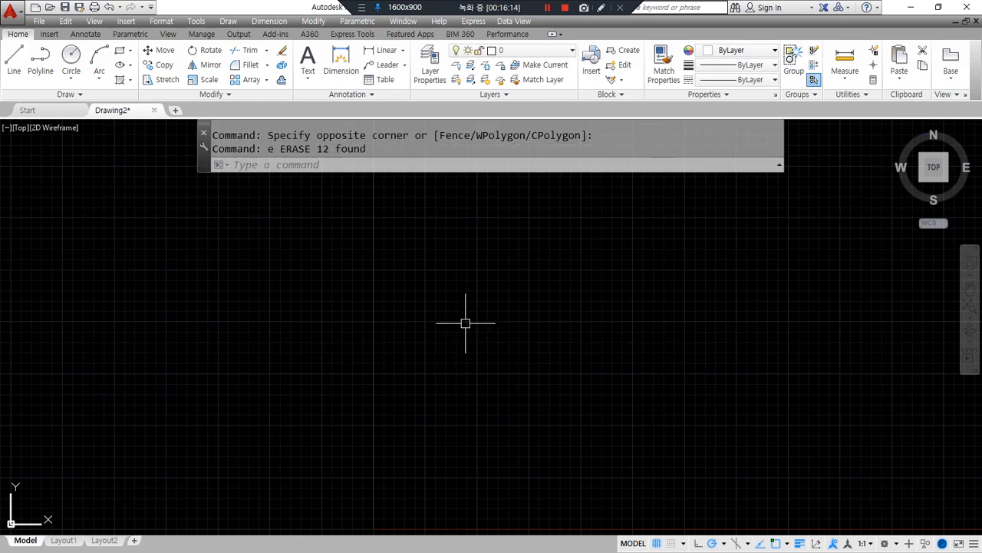
Undo back to the earlier construction of the two bars, diagonal and circle without the ellipse
key(ctrl+z)
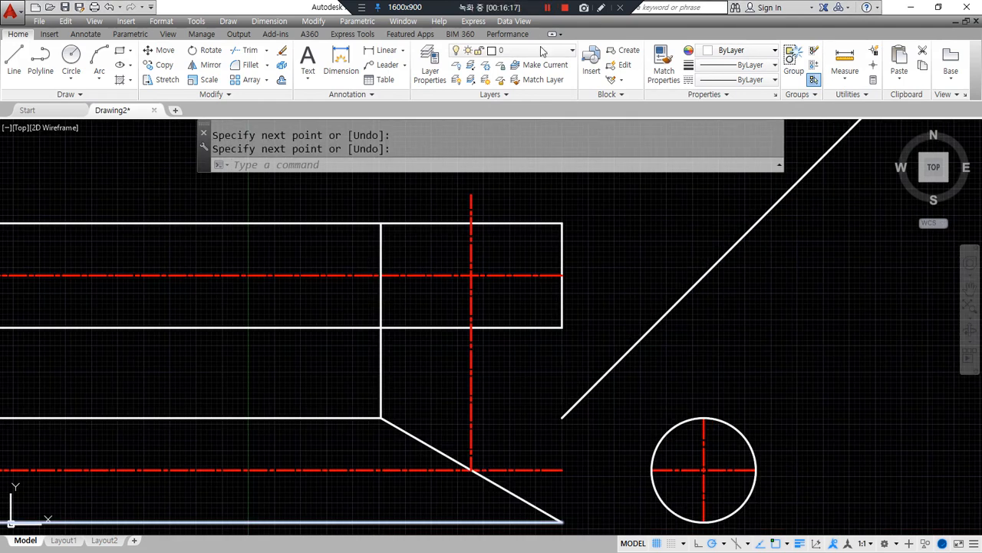
mouse_move(486, 329)
mouse_down()
mouse_move(404, 286)
mouse_move(554, 264)
mouse_move(488, 305)
mouse_up()
key(Escape)
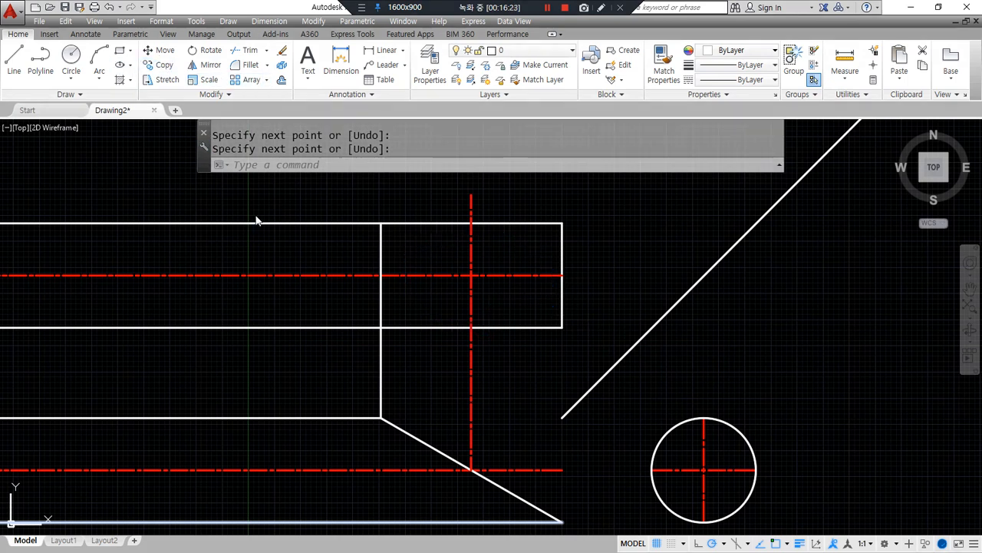
Draw an ellipse on the upper bar's centre line from the inner vertical line to the bar's end, reaching its top edge
text(el)
key(Return)
click(381, 275)
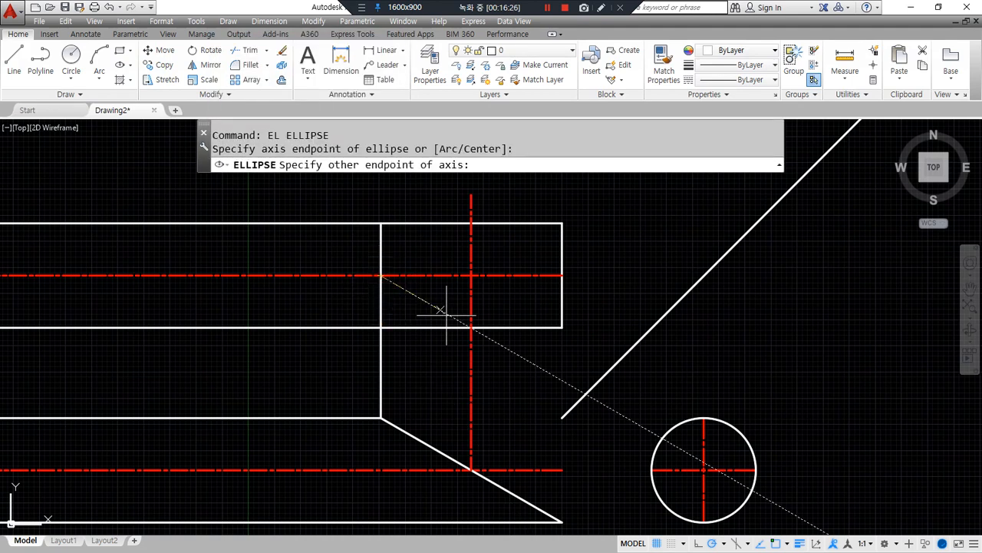
click(563, 275)
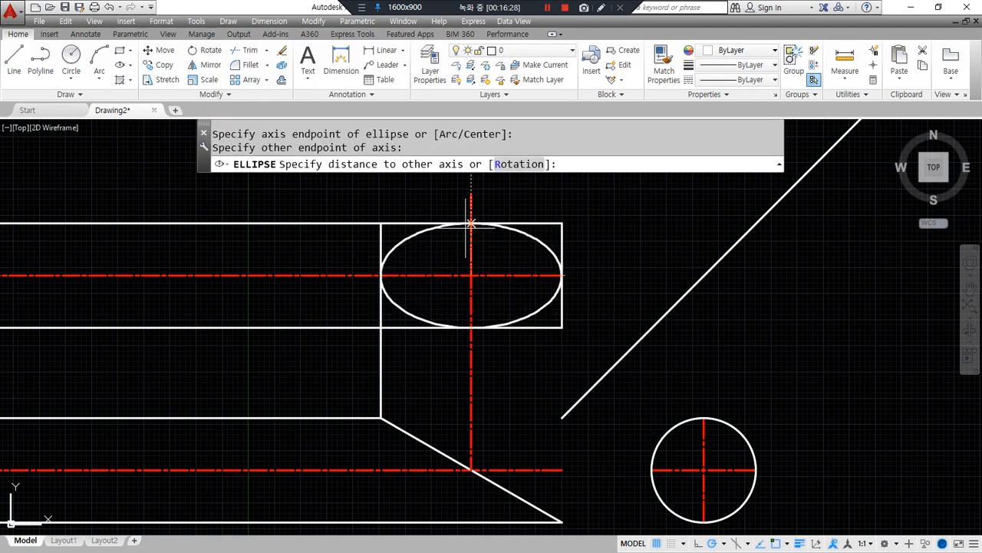
click(471, 223)
mouse_move(682, 503)
mouse_down()
mouse_move(654, 505)
mouse_move(764, 427)
mouse_move(689, 526)
mouse_move(666, 515)
mouse_up()
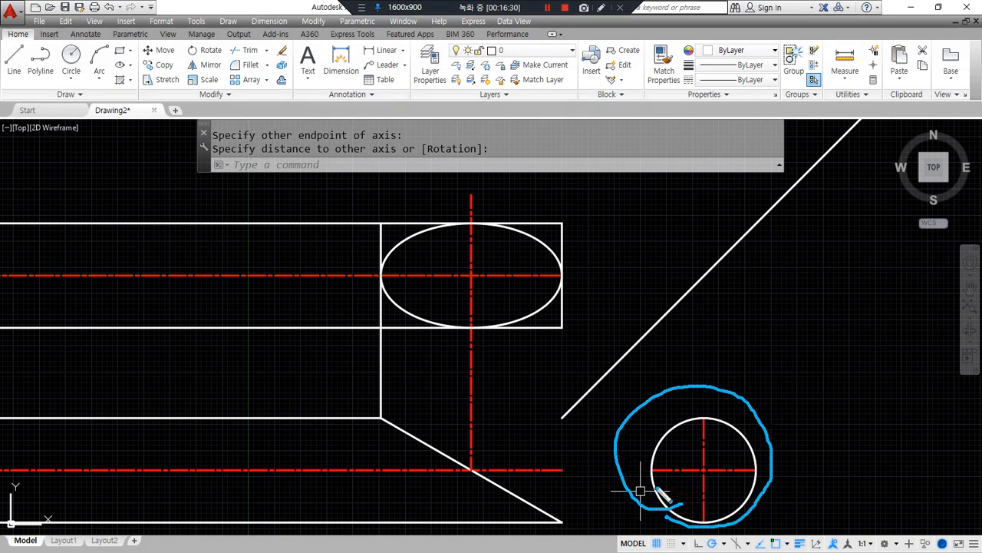
mouse_move(651, 470)
mouse_down()
mouse_move(497, 456)
mouse_move(481, 468)
mouse_move(469, 199)
mouse_move(491, 205)
mouse_up()
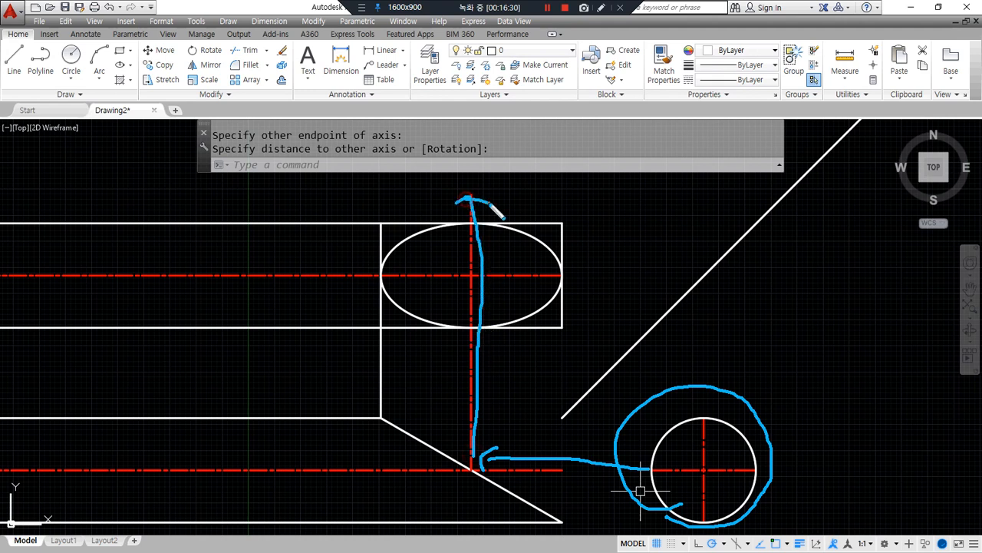
mouse_move(693, 422)
mouse_down()
mouse_move(409, 414)
mouse_move(392, 270)
mouse_move(402, 222)
mouse_up()
mouse_move(684, 528)
mouse_down()
mouse_move(569, 525)
mouse_move(564, 194)
mouse_move(524, 207)
mouse_up()
mouse_move(648, 476)
mouse_down()
mouse_move(603, 358)
mouse_move(543, 328)
mouse_move(555, 322)
mouse_up()
mouse_move(759, 471)
mouse_down()
mouse_move(695, 267)
mouse_move(583, 216)
mouse_move(590, 245)
mouse_up()
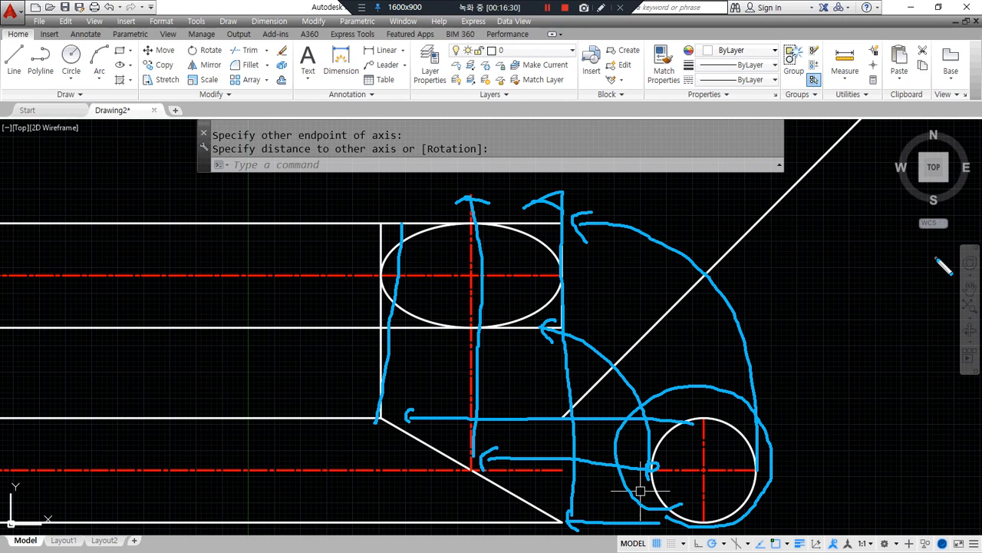
key(Escape)
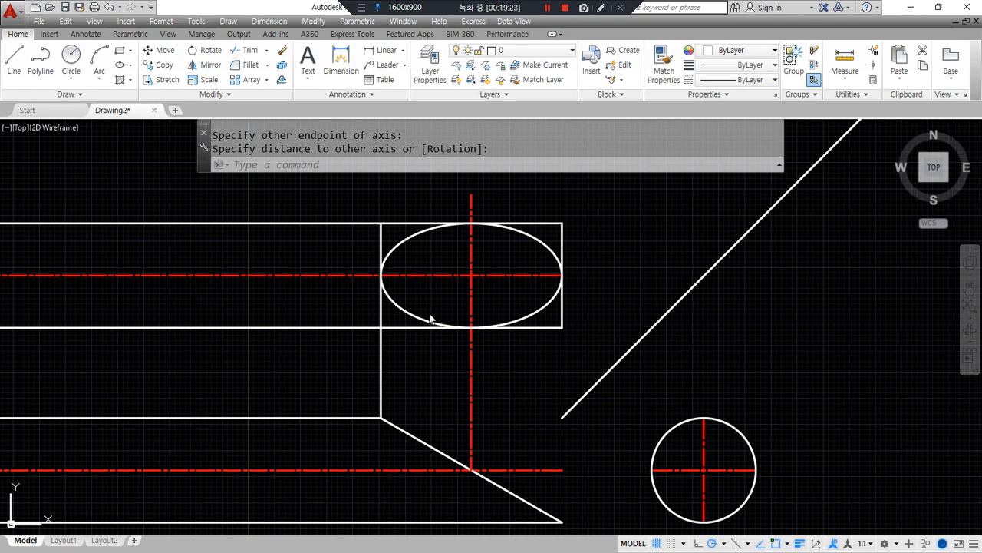
Erase the whole projection drawing, including both bars, the ellipse, the diagonal and the circle
scroll(442, 386, down, 2)
click(657, 477)
click(287, 254)
text(e)
key(Return)
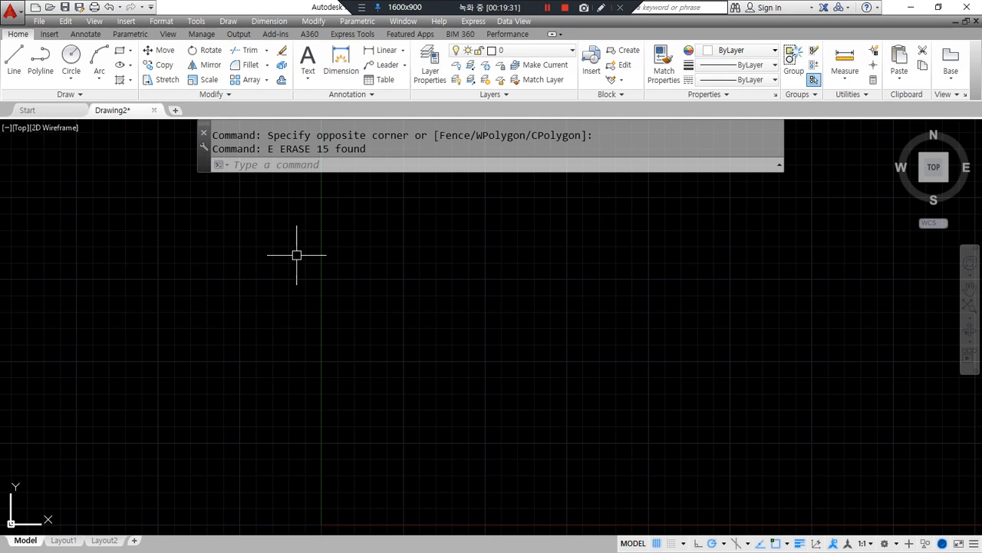
text(xl)
key(Return)
key(Escape)
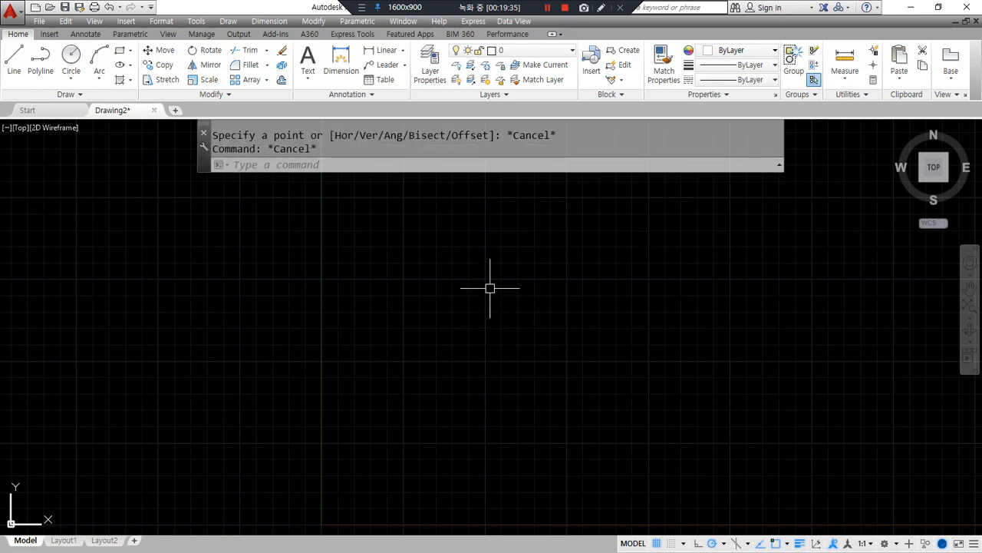
Draw horizontal, vertical and 120° construction lines (Xline) through one common point
text(xl)
key(Return)
click(520, 310)
click(603, 304)
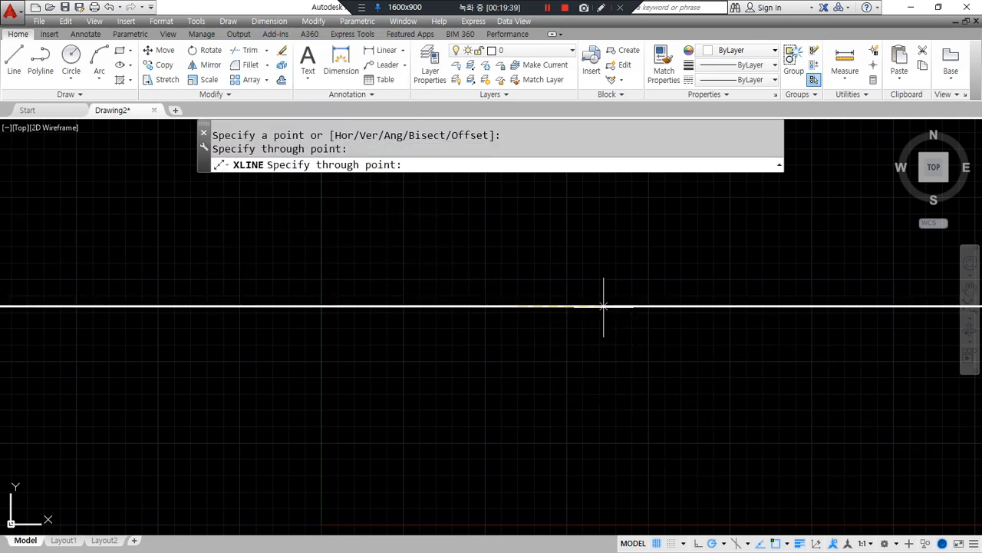
click(518, 241)
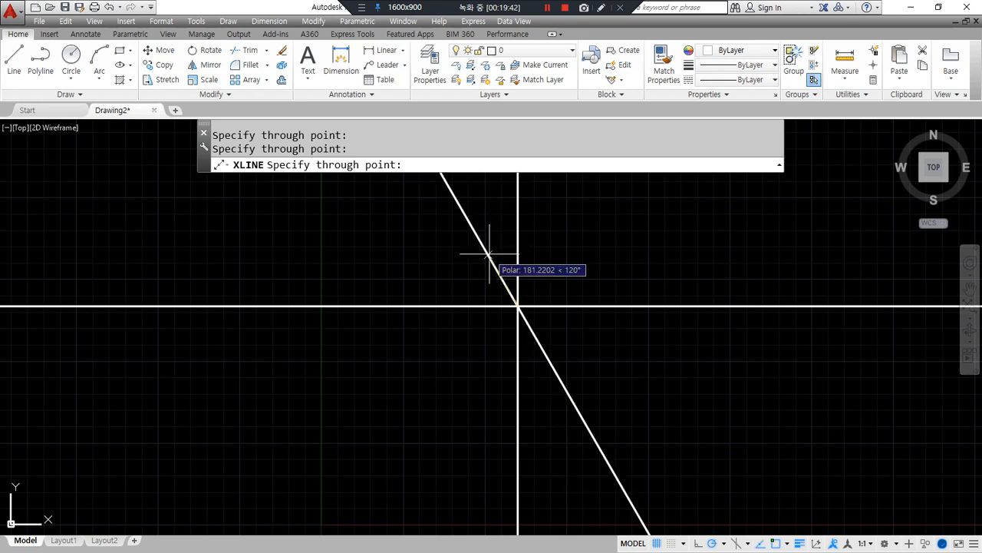
click(489, 253)
key(Return)
Trim the part of the 120° construction line below the common intersection, keeping its upper half
scroll(383, 337, down, 2)
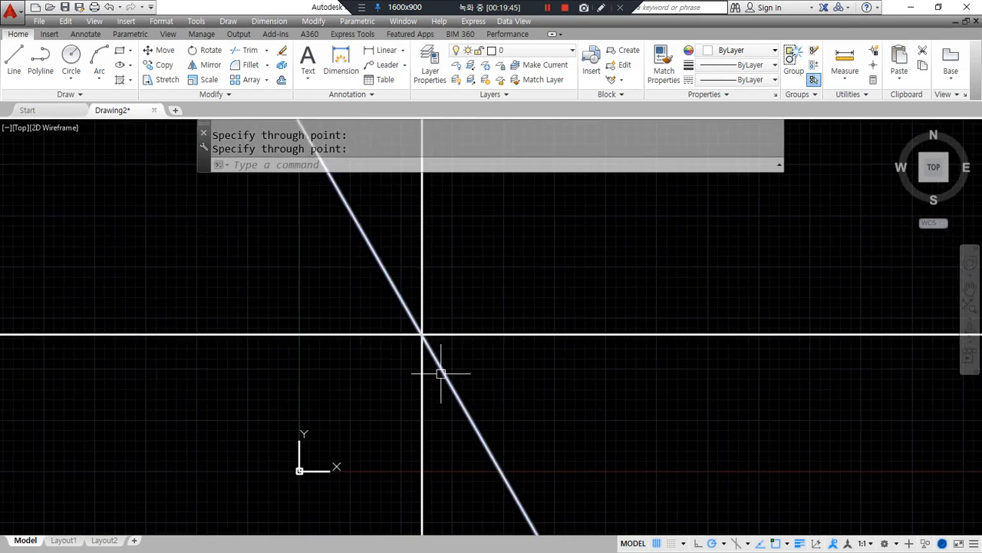
text(tr)
key(Return)
key(Return)
click(459, 367)
click(428, 295)
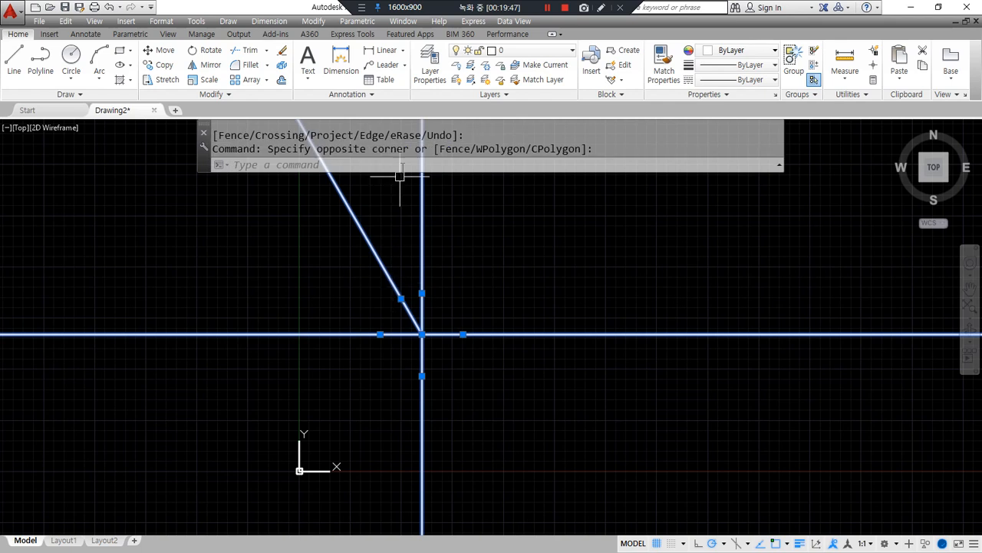
Assign the horizontal, vertical and inclined lines to the cen layer
click(532, 50)
click(518, 80)
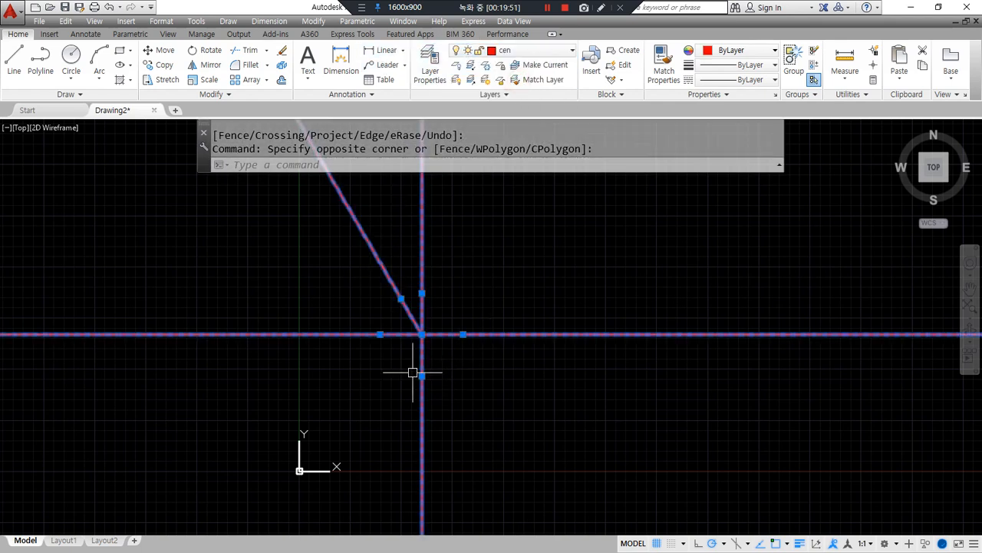
key(Escape)
Draw a circle of radius 50 centred on the intersection of the centre lines
scroll(412, 345, up, 3)
text(c)
key(Return)
click(431, 320)
text(50)
key(Return)
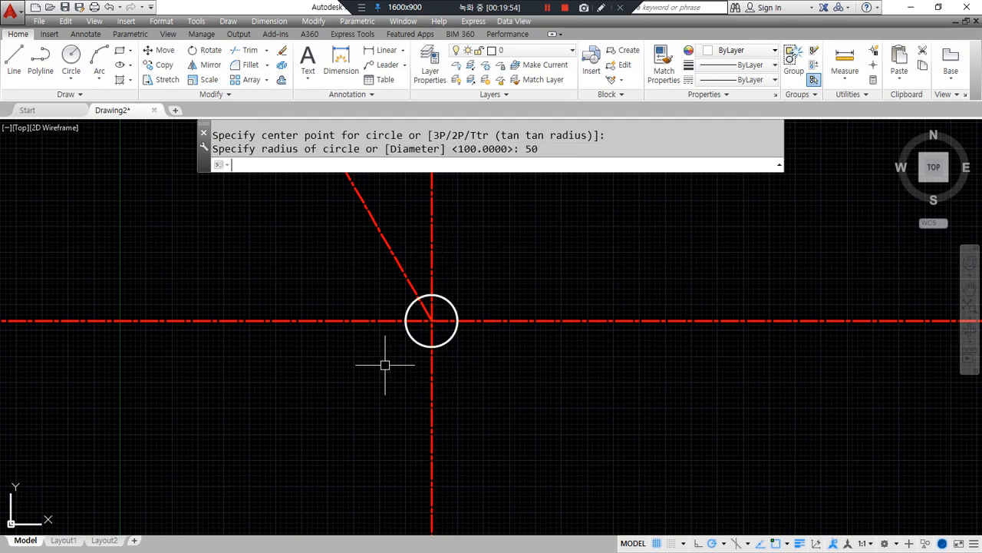
Trim the horizontal, vertical and inclined centre lines so that only the parts inside the circle remain
scroll(419, 366, up, 4)
text(tr)
key(Return)
key(Return)
click(480, 372)
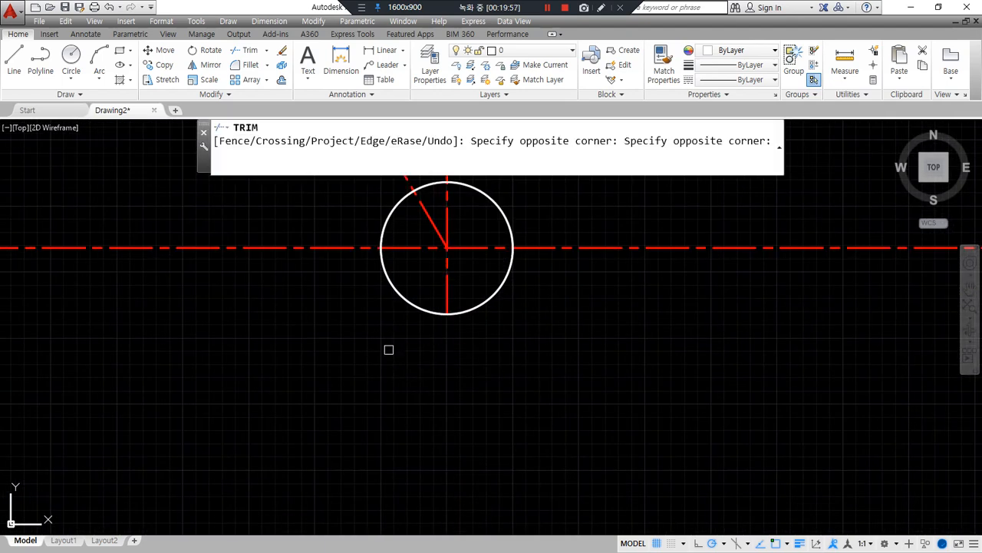
click(389, 349)
scroll(527, 238, down, 1)
scroll(469, 208, up, 1)
click(420, 191)
click(389, 216)
click(358, 290)
click(302, 365)
key(Return)
scroll(426, 384, up, 2)
text(tr)
key(Return)
key(Return)
click(529, 180)
key(Return)
middle_drag(540, 287, 499, 327)
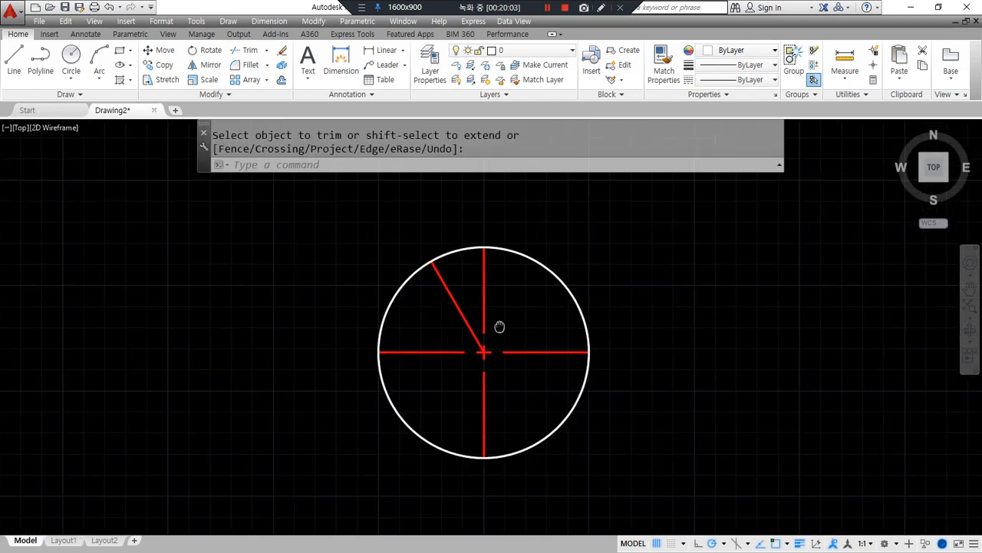
Erase the circle that served as the trimming boundary, leaving the centre lines
click(551, 432)
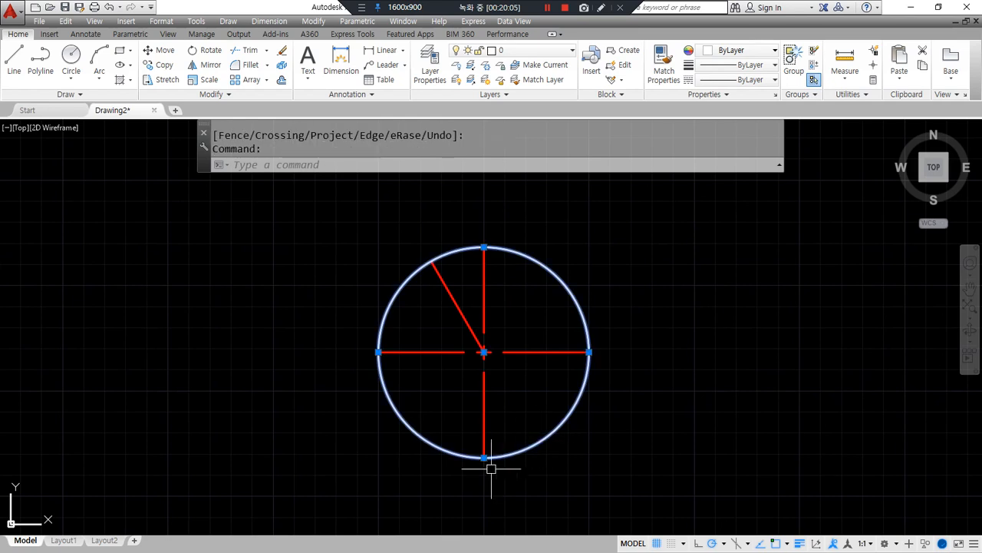
text(e)
key(Return)
Set the linetype scale factor (LTSCALE) to 0.3
text(lts)
key(Return)
text(0.3)
key(Return)
scroll(525, 300, up, 2)
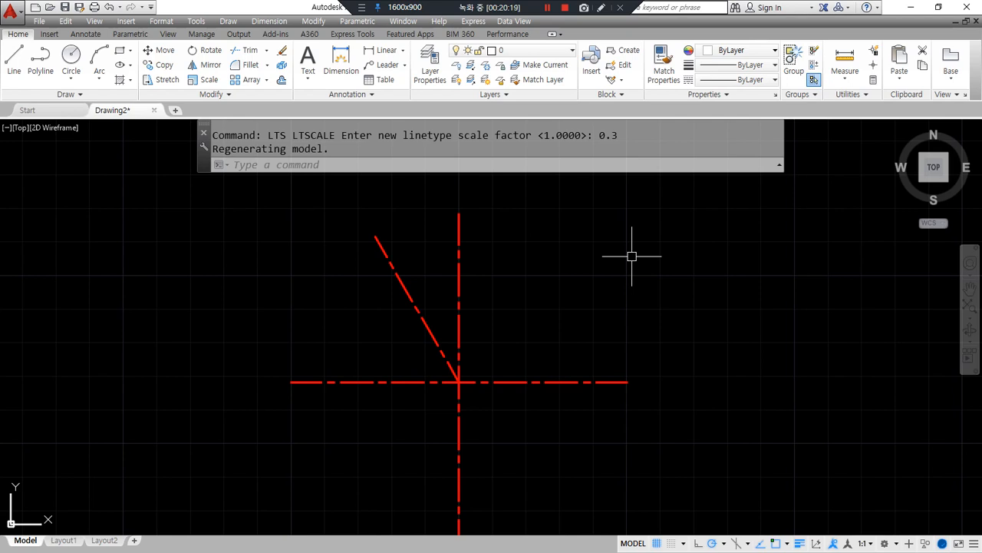
Draw a three-point arc from the horizontal line's right end through the vertical line's upper end to the inclined line's end
text(a)
key(Return)
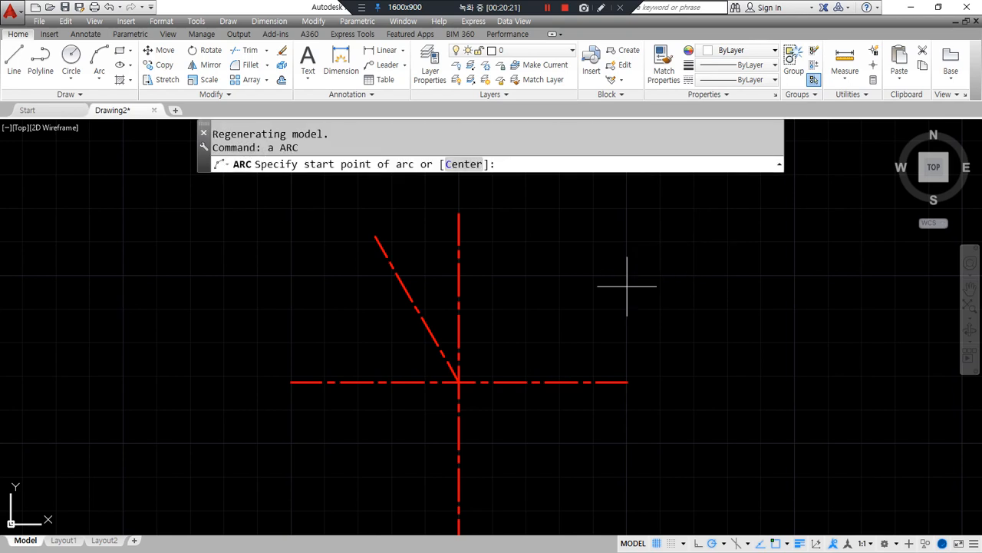
click(628, 382)
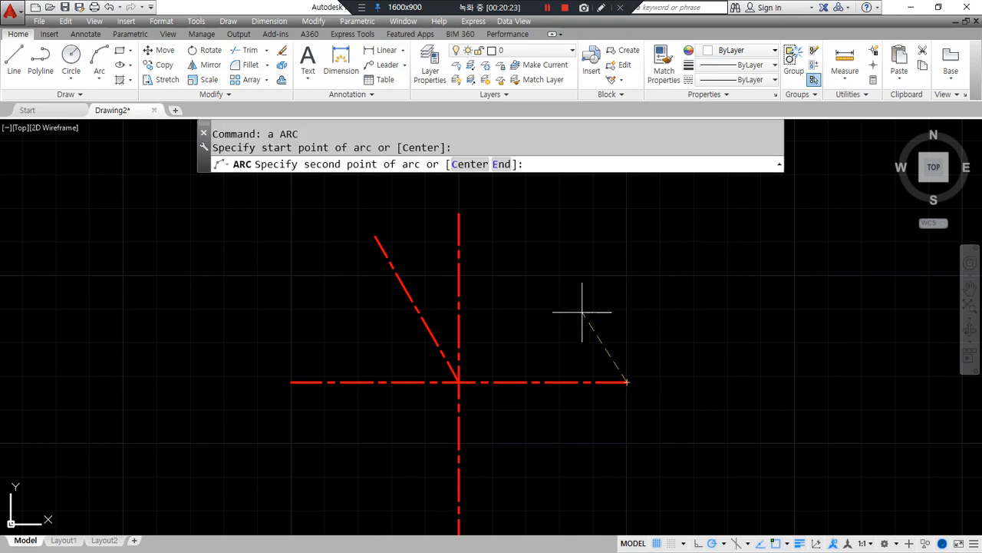
click(459, 215)
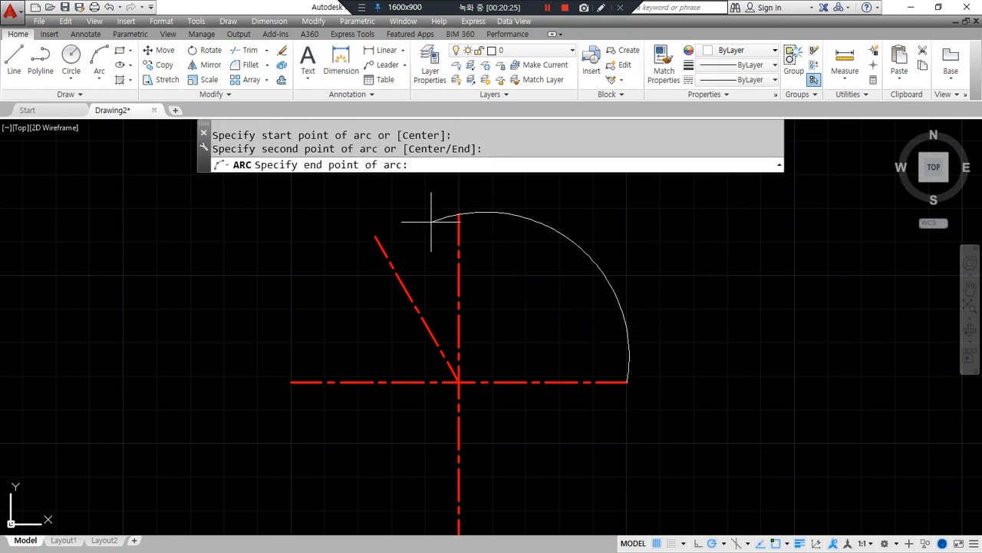
click(390, 237)
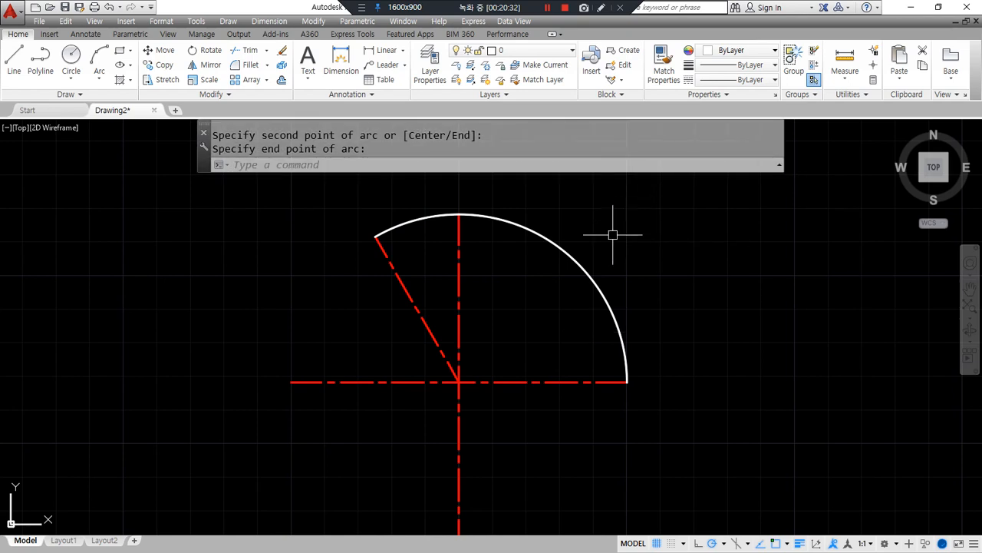
Draw an arc continuing tangentially from the previous arc's end to the vertical centre line's lower end
text(a)
key(Return)
mouse_move(304, 177)
mouse_down()
mouse_move(413, 176)
mouse_move(430, 193)
mouse_up()
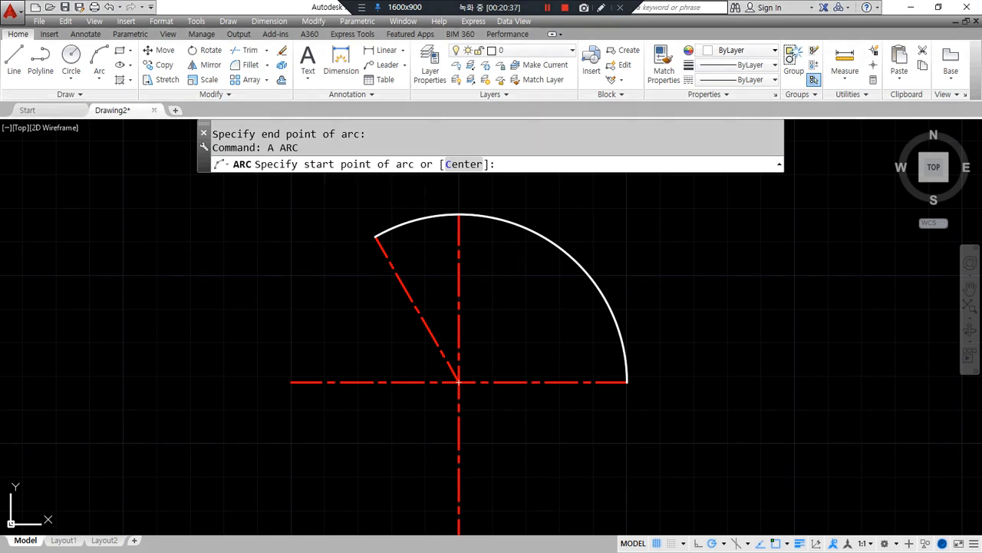
key(Return)
scroll(304, 450, down, 2)
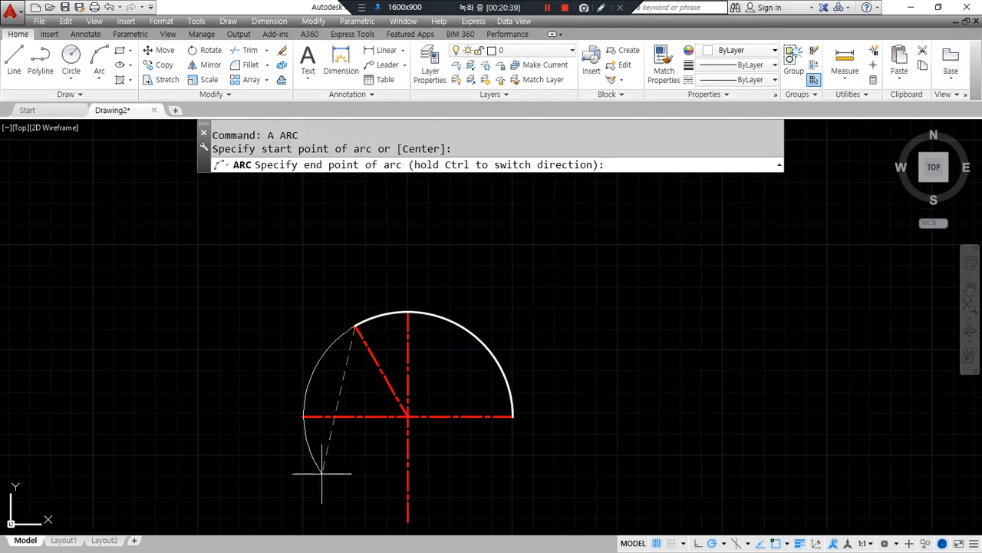
click(408, 522)
Close the round outline with another continued arc from the vertical line's lower end to the horizontal line's right end
key(Return)
mouse_move(349, 178)
mouse_down()
mouse_move(286, 148)
mouse_move(342, 189)
mouse_up()
key(Escape)
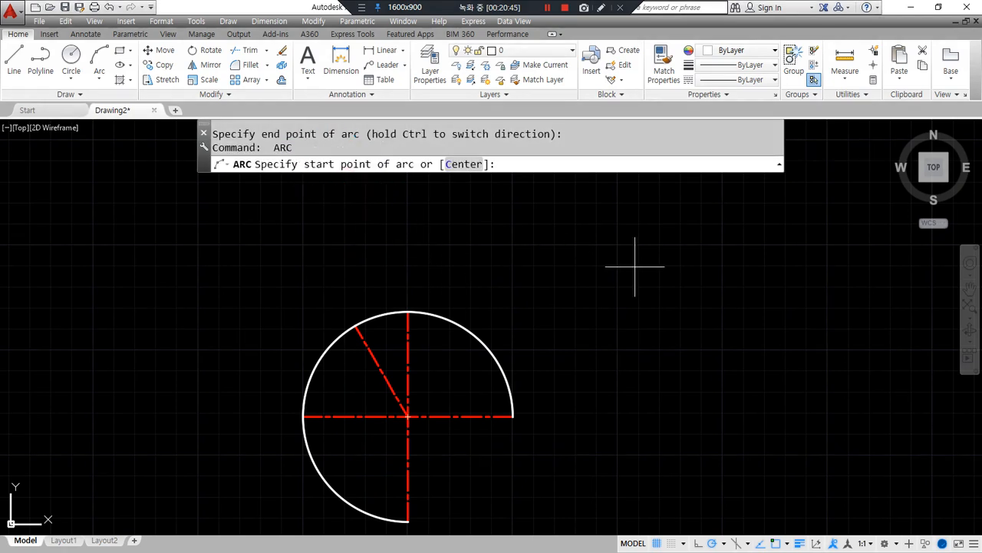
key(Return)
middle_drag(543, 342, 549, 284)
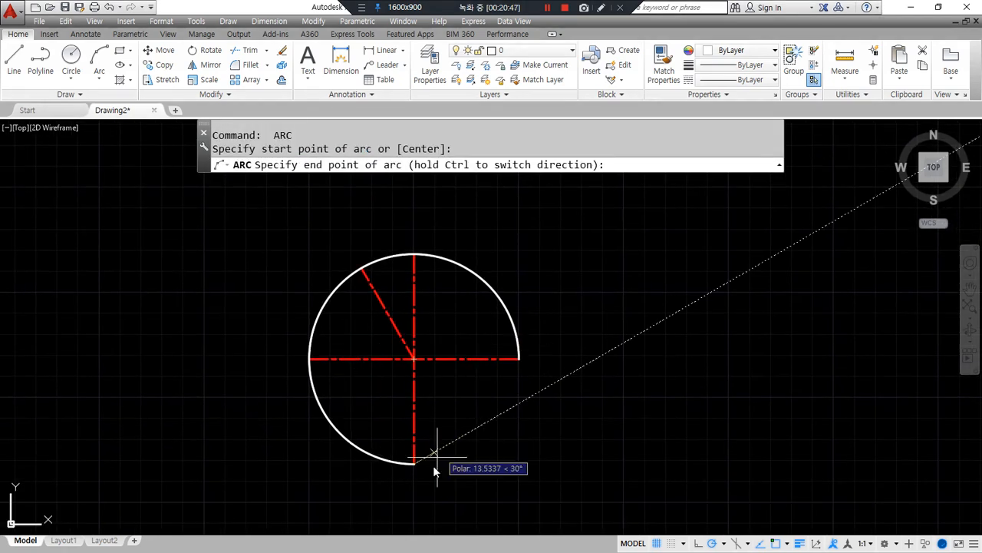
drag(391, 472, 434, 414)
key(Escape)
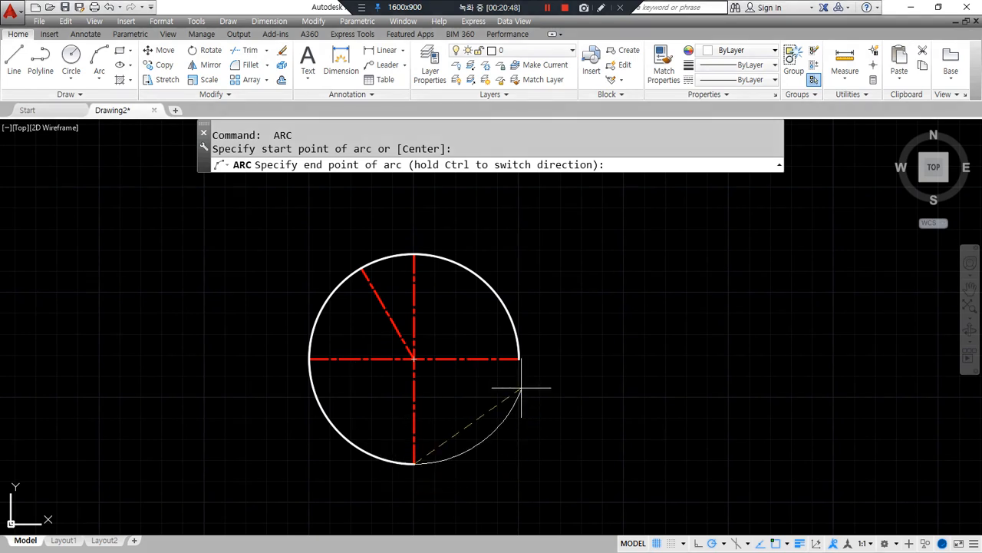
key(Escape)
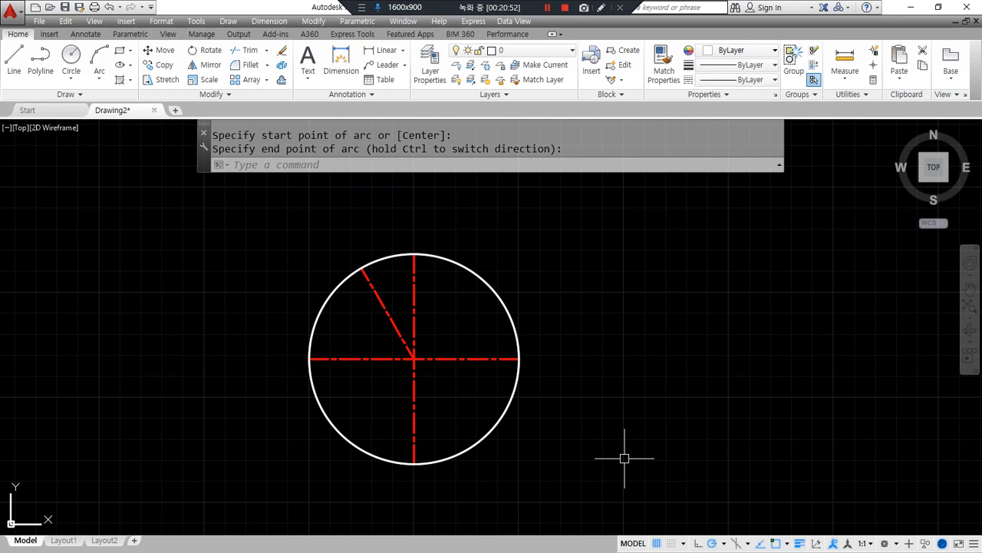
Undo the three arcs so that only the centre lines are left
key(Escape)
key(ctrl+z)
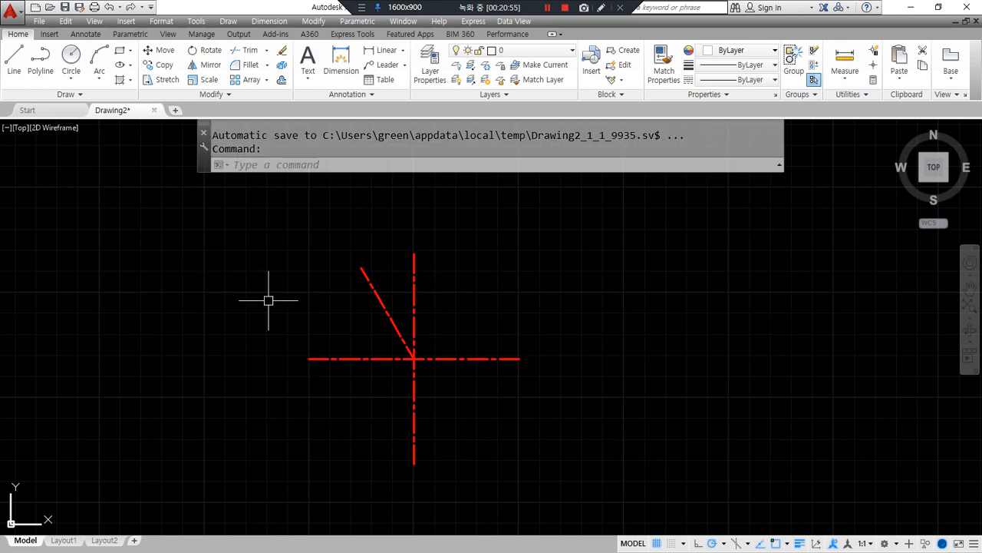
text(a)
key(Return)
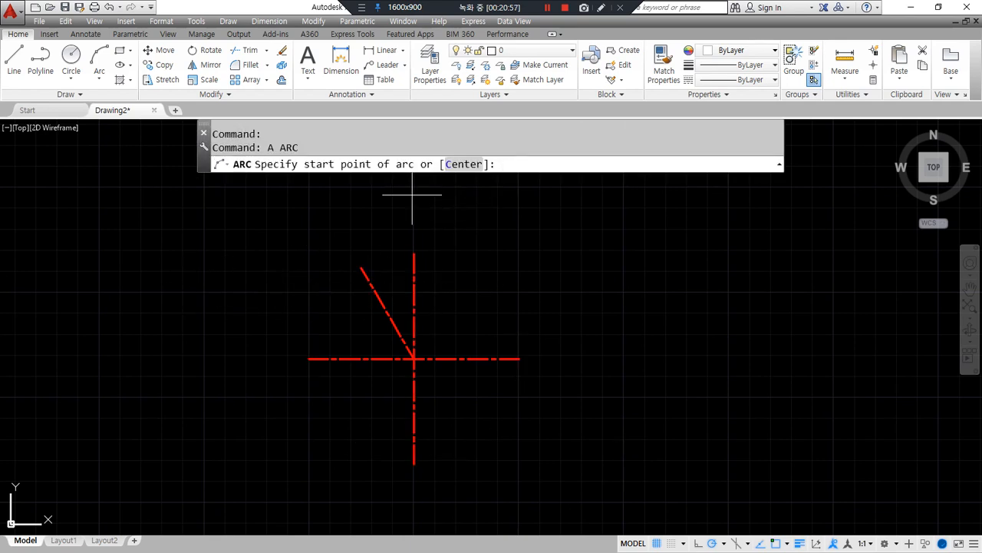
drag(502, 198, 525, 126)
click(483, 204)
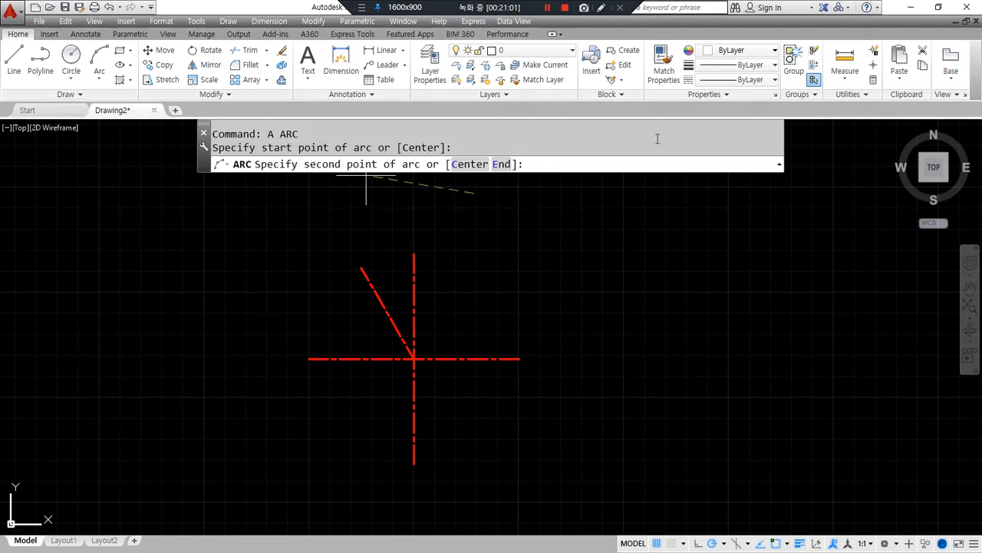
key(Escape)
key(Escape)
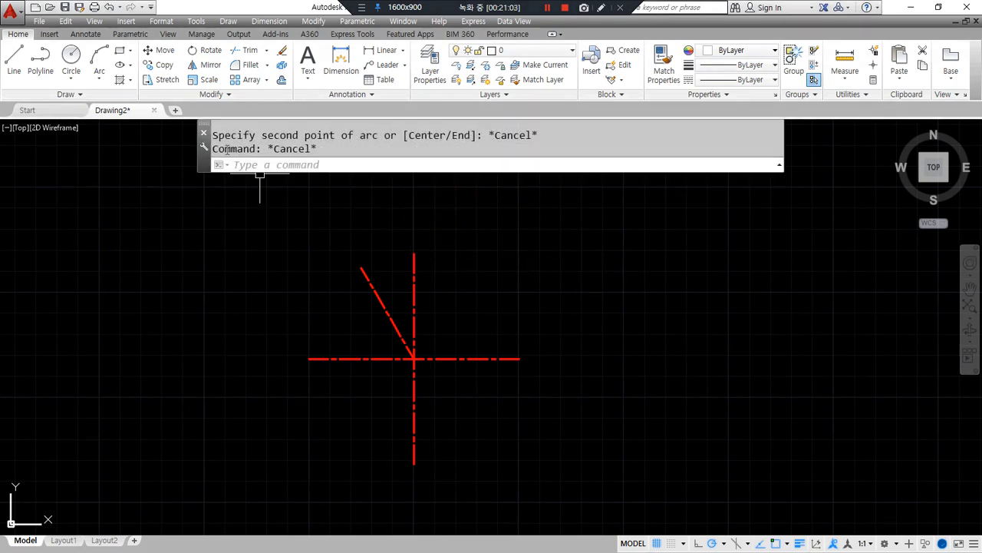
Examine the available arc construction methods, from 3-Point through the Start, End and Center combinations to Continue
click(96, 82)
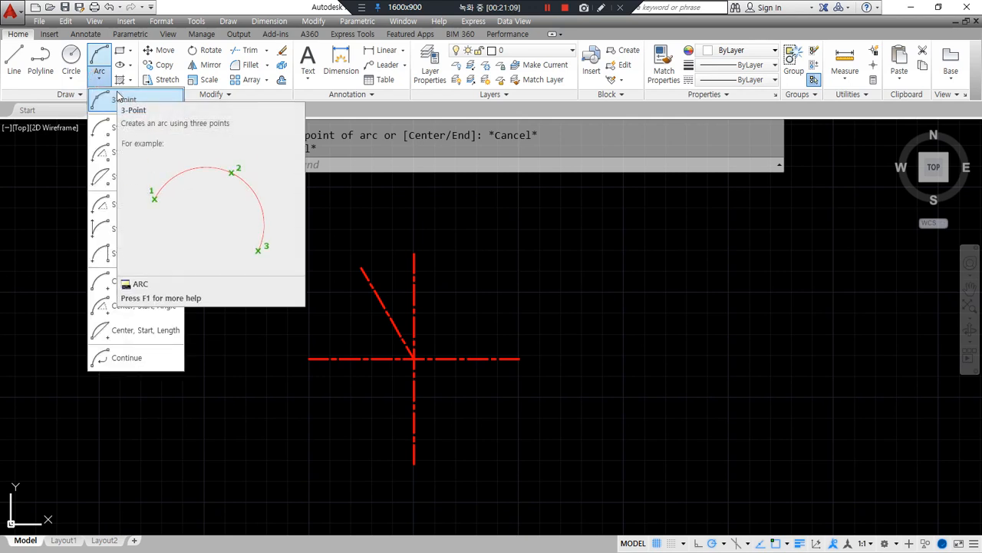
mouse_move(138, 115)
mouse_down()
mouse_move(77, 98)
mouse_move(142, 86)
mouse_move(138, 115)
mouse_up()
mouse_move(115, 346)
mouse_down()
mouse_move(111, 387)
mouse_move(143, 367)
mouse_move(120, 389)
mouse_up()
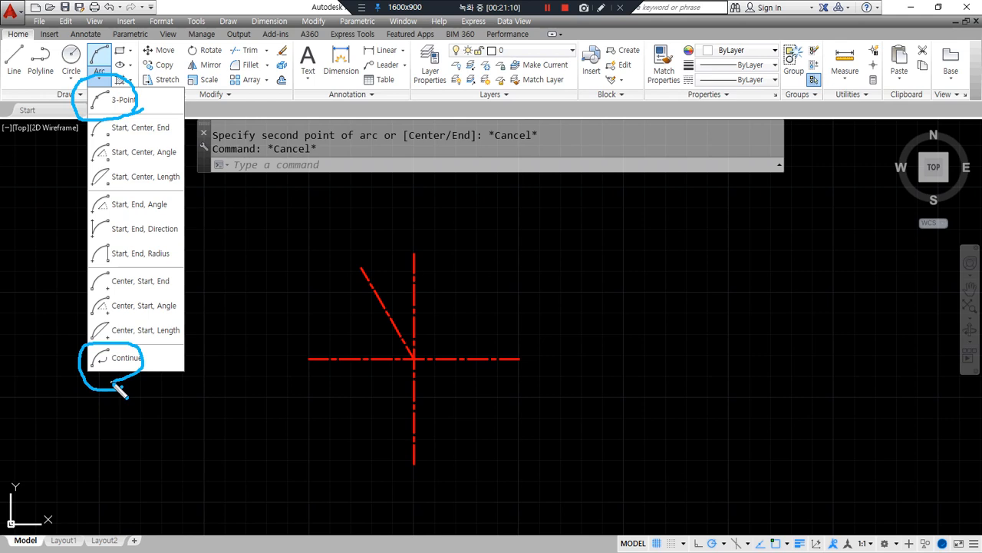
key(e)
mouse_move(111, 106)
mouse_down()
mouse_move(95, 147)
mouse_move(98, 307)
mouse_move(115, 322)
mouse_move(132, 161)
mouse_move(119, 125)
mouse_move(154, 127)
mouse_move(162, 142)
mouse_move(160, 261)
mouse_move(121, 291)
mouse_move(149, 115)
mouse_move(165, 158)
mouse_move(162, 338)
mouse_move(173, 127)
mouse_up()
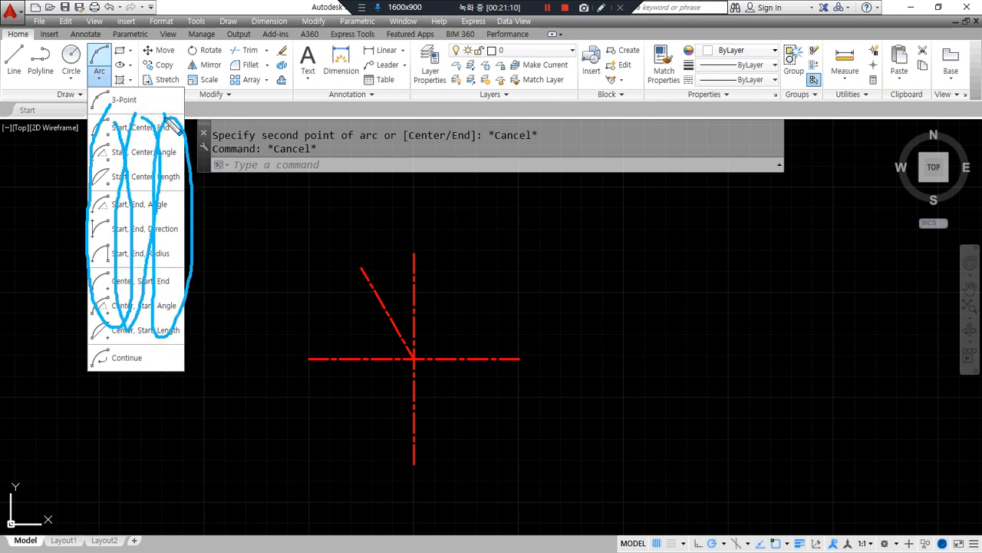
click(115, 549)
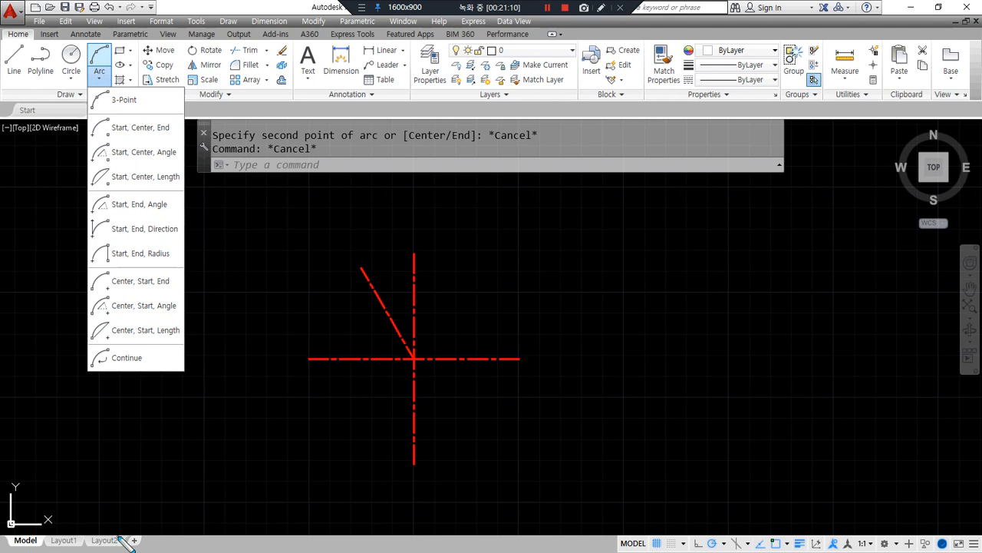
mouse_move(149, 115)
mouse_down()
mouse_move(86, 161)
mouse_move(126, 201)
mouse_move(187, 178)
mouse_move(153, 117)
mouse_up()
mouse_move(158, 258)
mouse_down()
mouse_move(132, 267)
mouse_move(76, 337)
mouse_move(197, 362)
mouse_move(171, 264)
mouse_move(157, 257)
mouse_up()
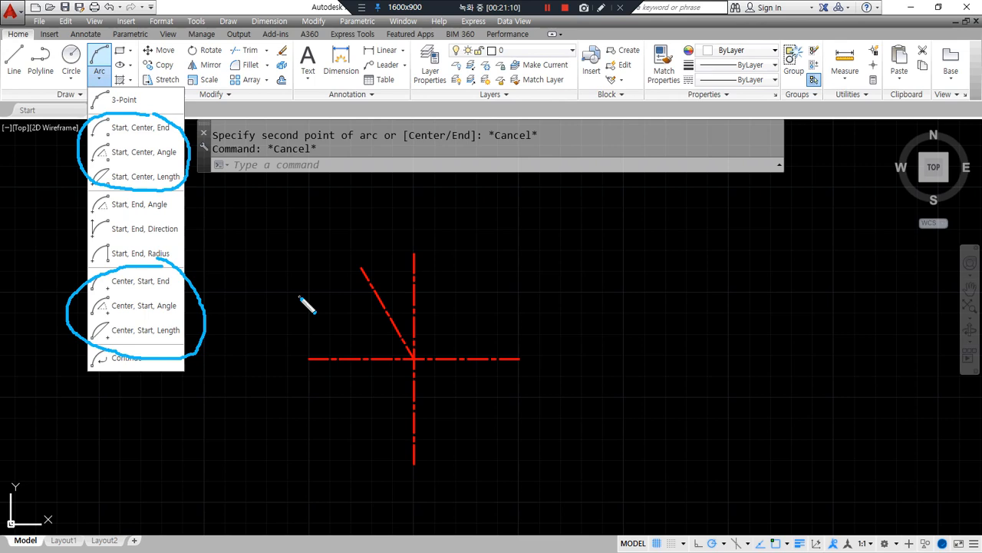
key(e)
mouse_move(175, 268)
mouse_down()
mouse_move(74, 191)
mouse_move(165, 123)
mouse_move(194, 238)
mouse_move(176, 255)
mouse_up()
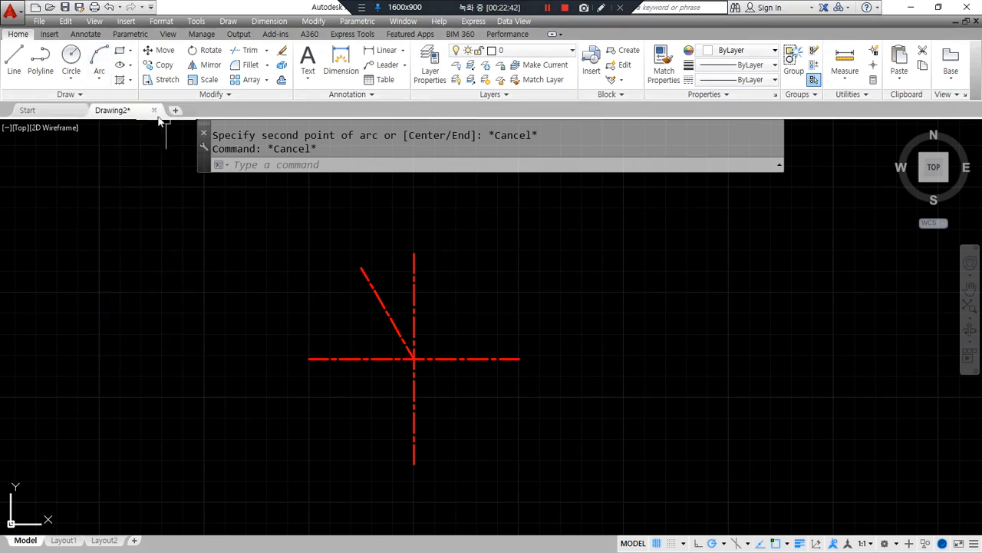
Draw a Start, Center, End arc from the horizontal centre line's right end, centred on the intersection, ending freehand past the slanted line
click(99, 76)
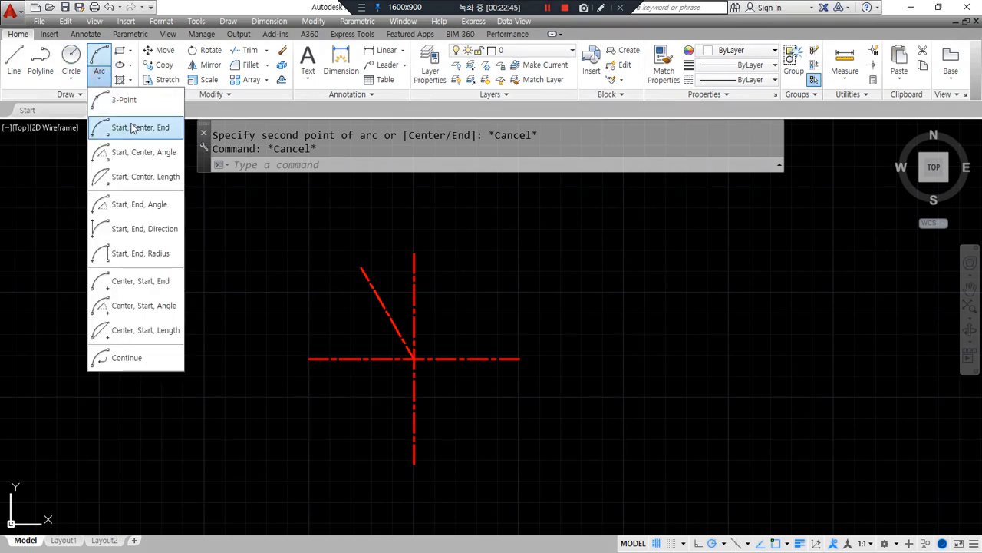
click(126, 127)
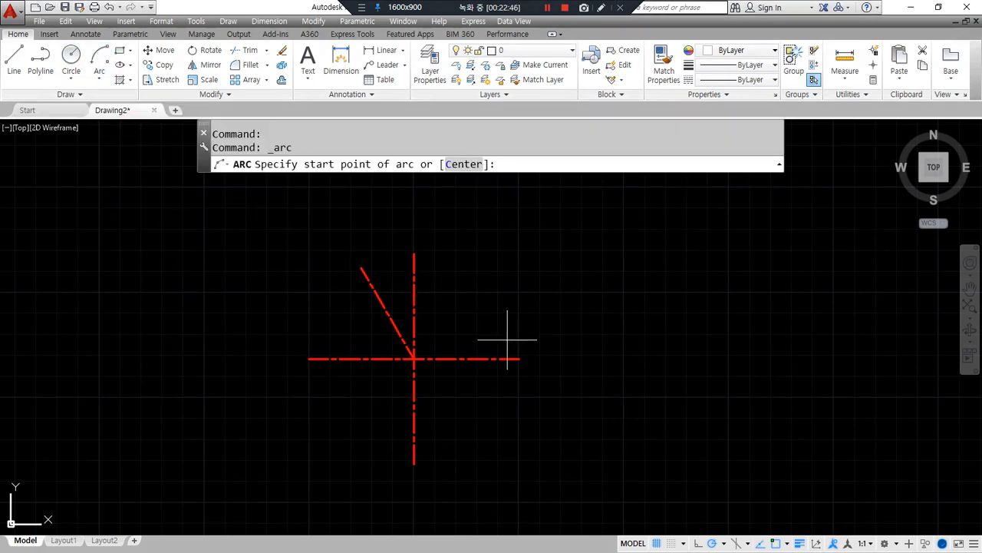
scroll(516, 349, up, 2)
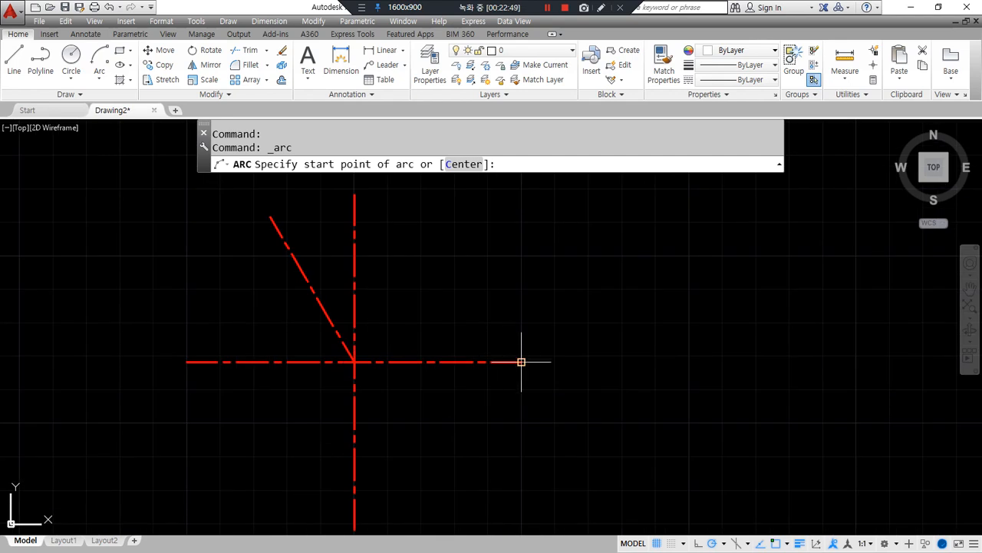
click(521, 362)
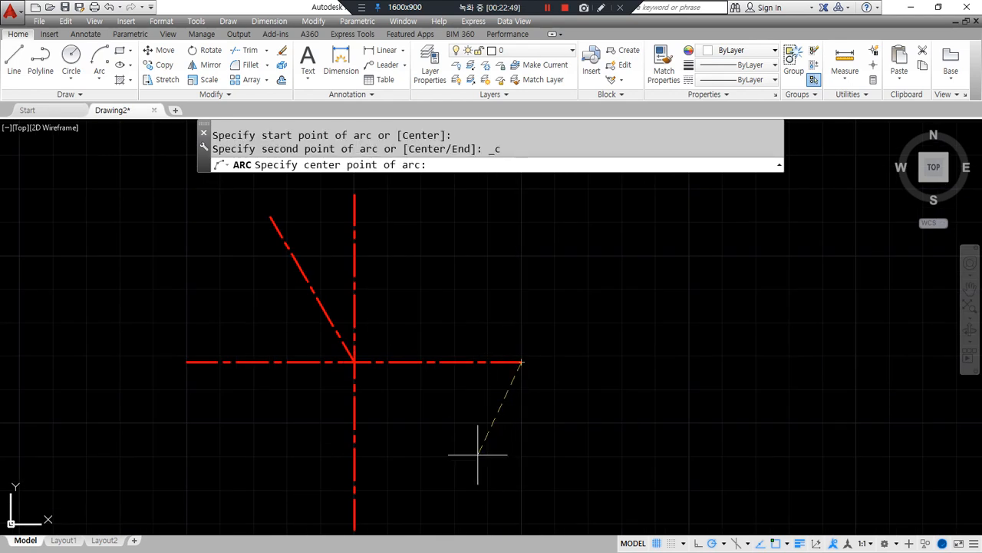
click(354, 361)
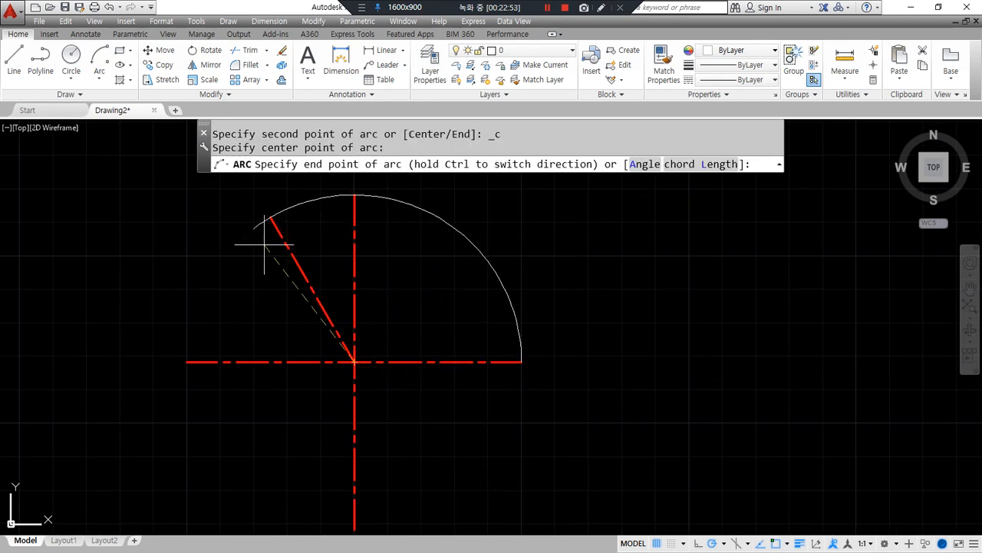
click(235, 286)
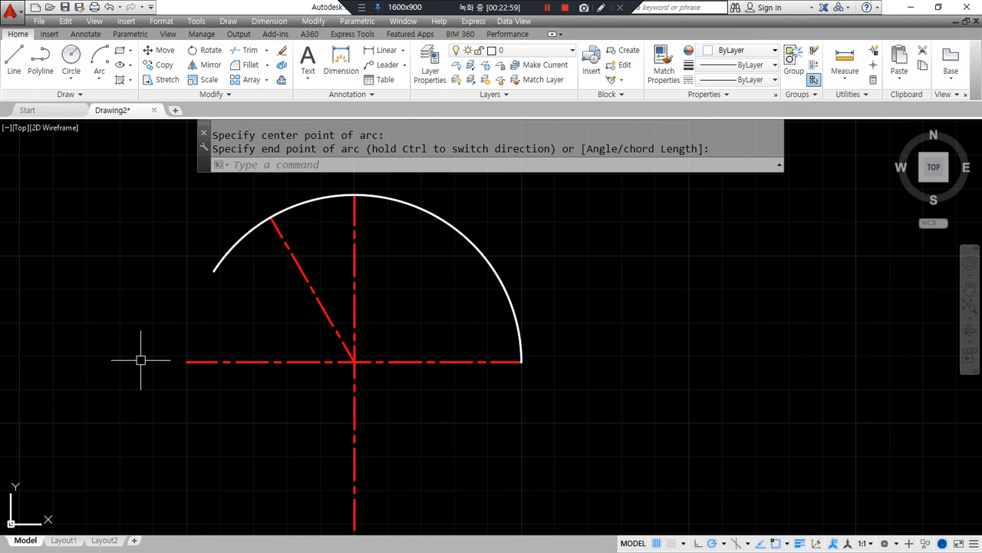
Erase the freehand-ended arc
click(500, 244)
click(447, 283)
key(Delete)
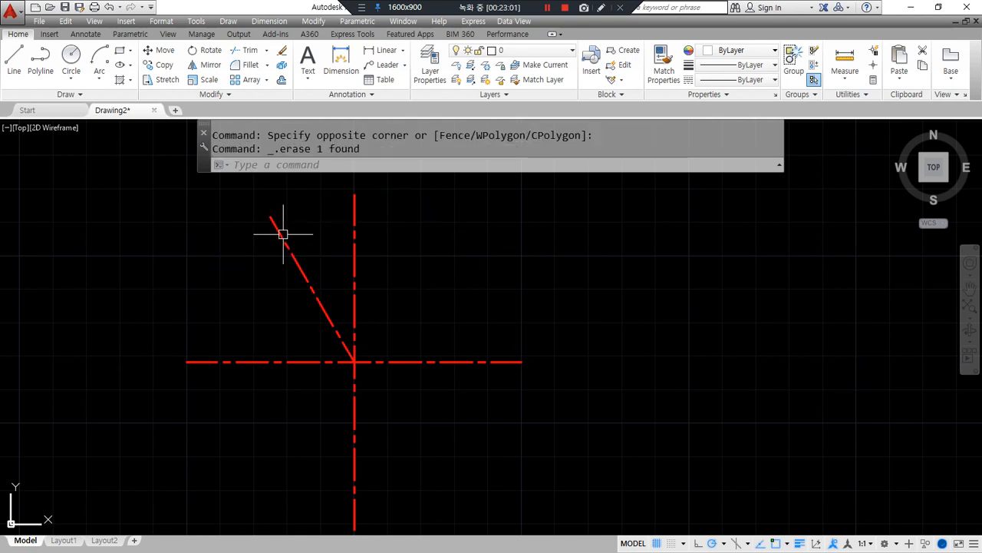
Draw a Start, Center, Angle arc from the horizontal centre line's right end about the intersection with a 120-degree included angle
click(99, 79)
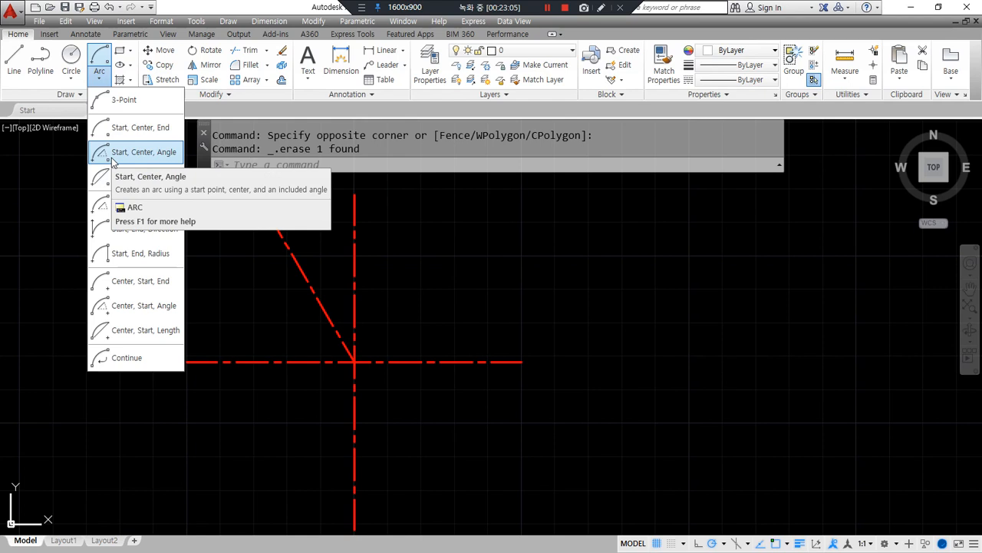
click(112, 152)
click(521, 362)
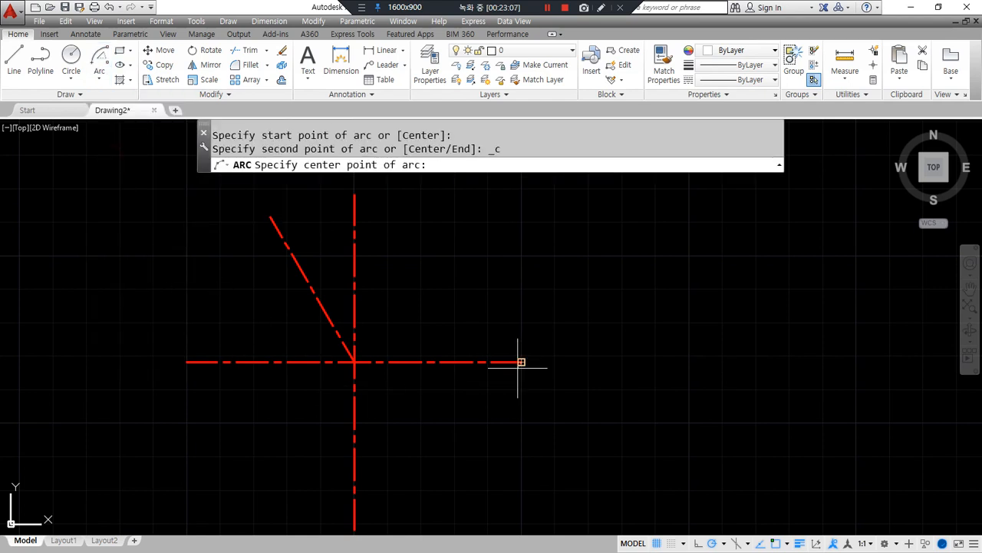
click(354, 362)
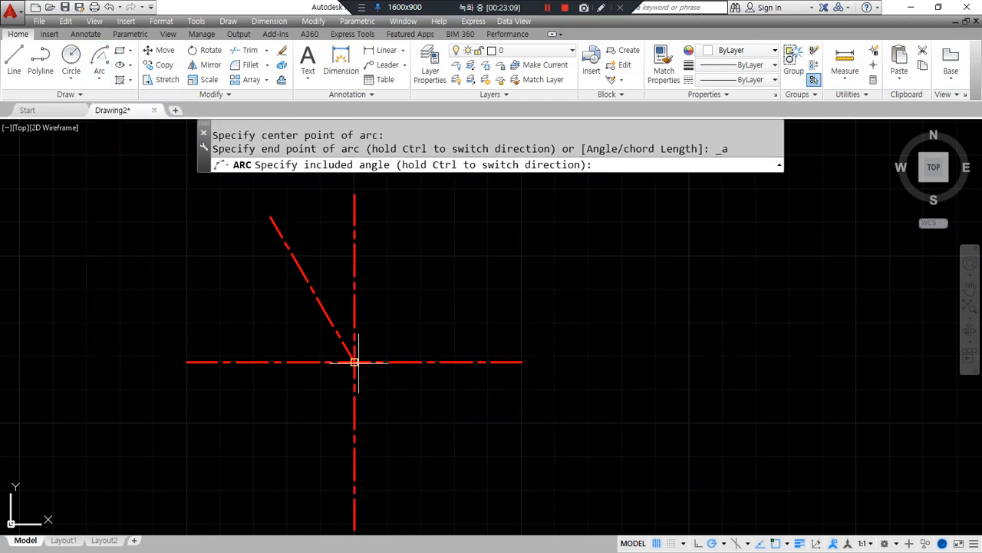
mouse_move(269, 204)
mouse_down()
mouse_move(351, 322)
mouse_move(350, 361)
mouse_move(449, 361)
mouse_up()
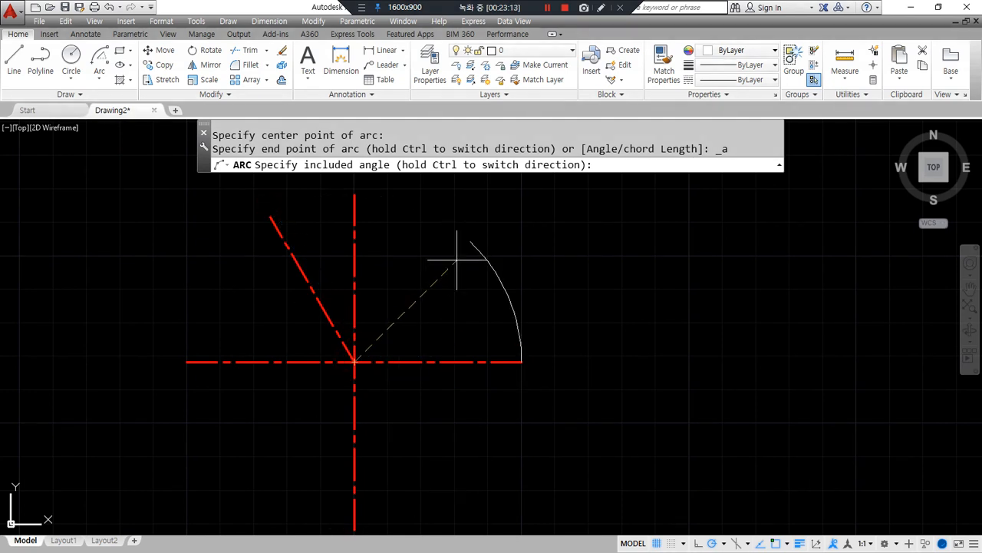
text(120)
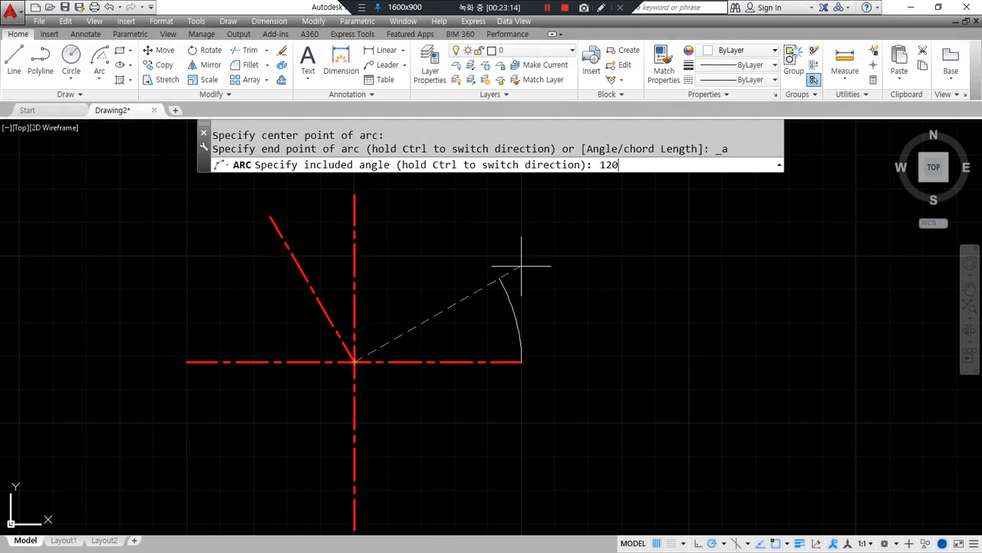
key(Return)
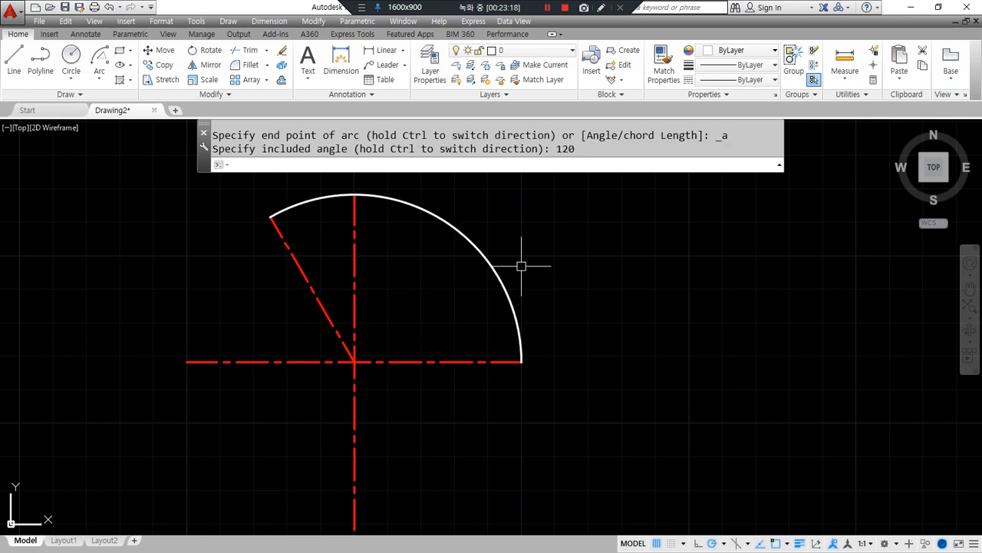
Erase the 120-degree arc
click(494, 237)
click(456, 263)
key(Delete)
click(99, 79)
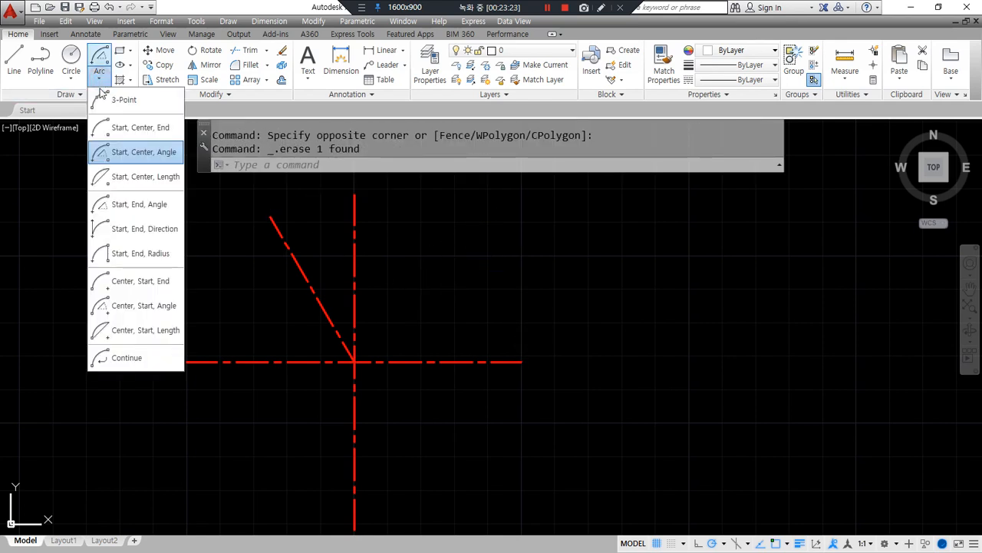
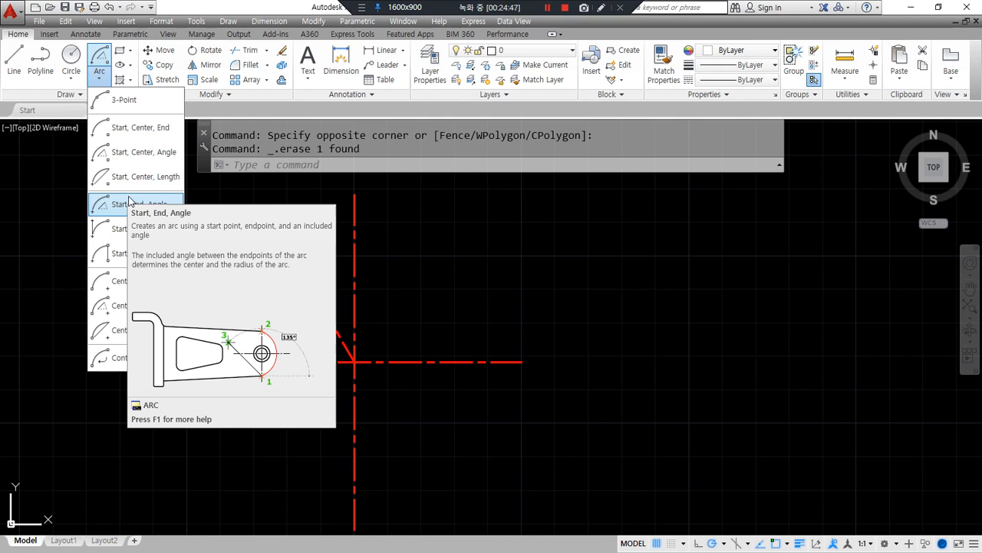
click(435, 193)
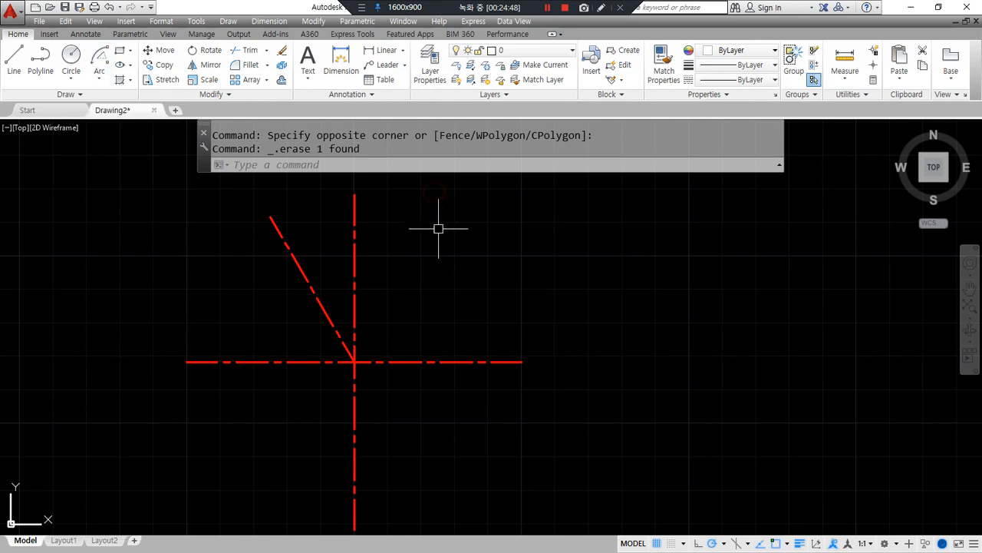
drag(512, 361, 517, 359)
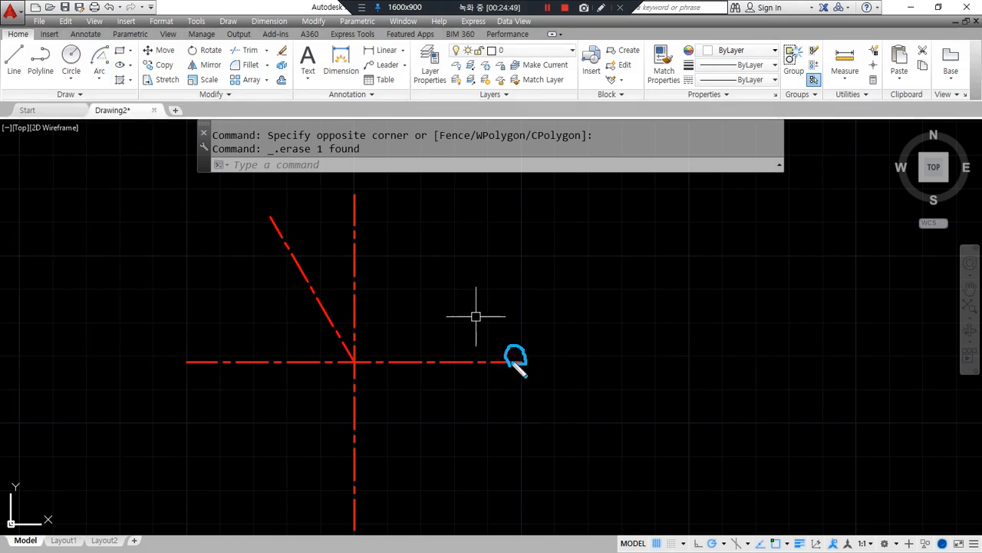
mouse_move(270, 230)
mouse_down()
mouse_move(279, 212)
mouse_move(281, 224)
mouse_move(407, 304)
mouse_move(526, 360)
mouse_up()
key(Escape)
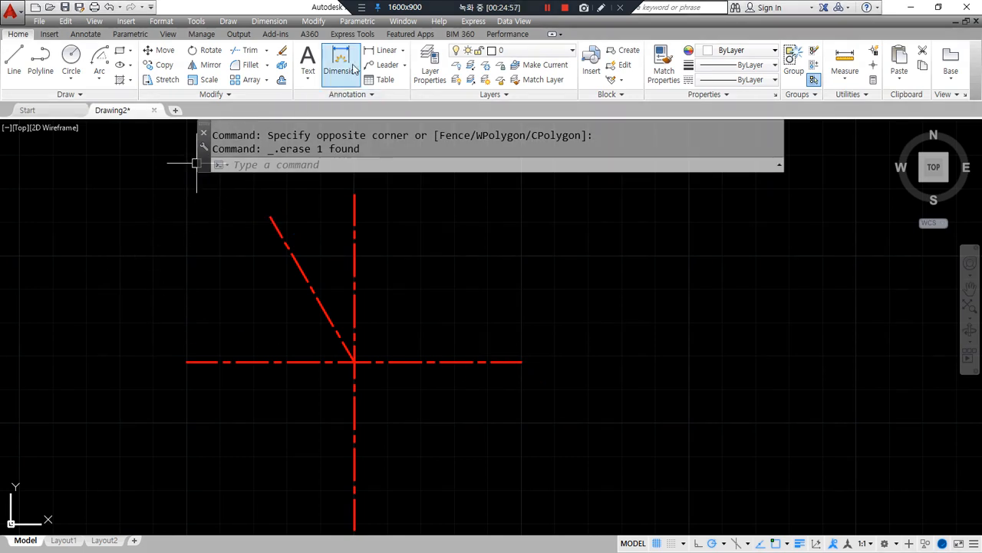
Add an aligned dimension between the slanted line's upper end and the horizontal centre line's right end
click(404, 50)
click(395, 70)
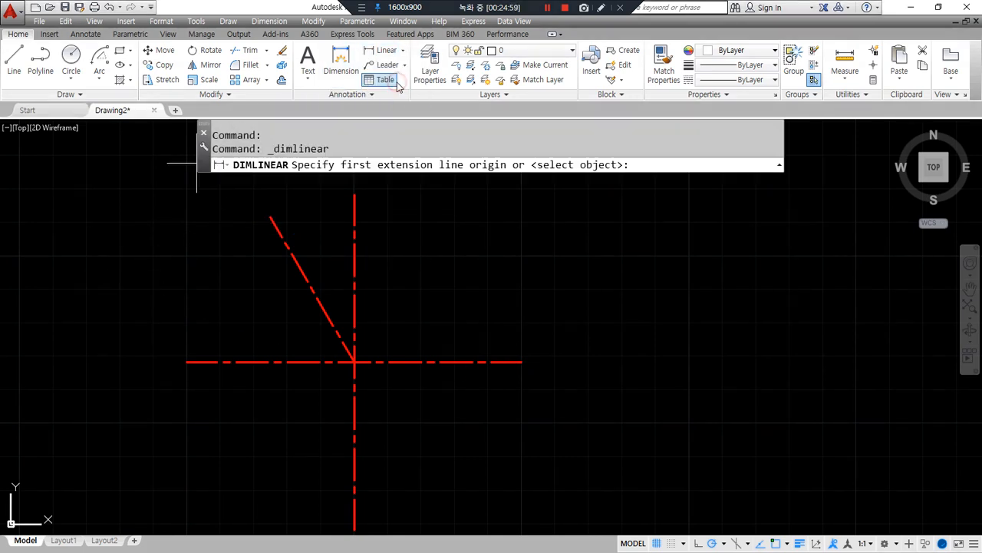
click(404, 50)
click(409, 94)
click(272, 219)
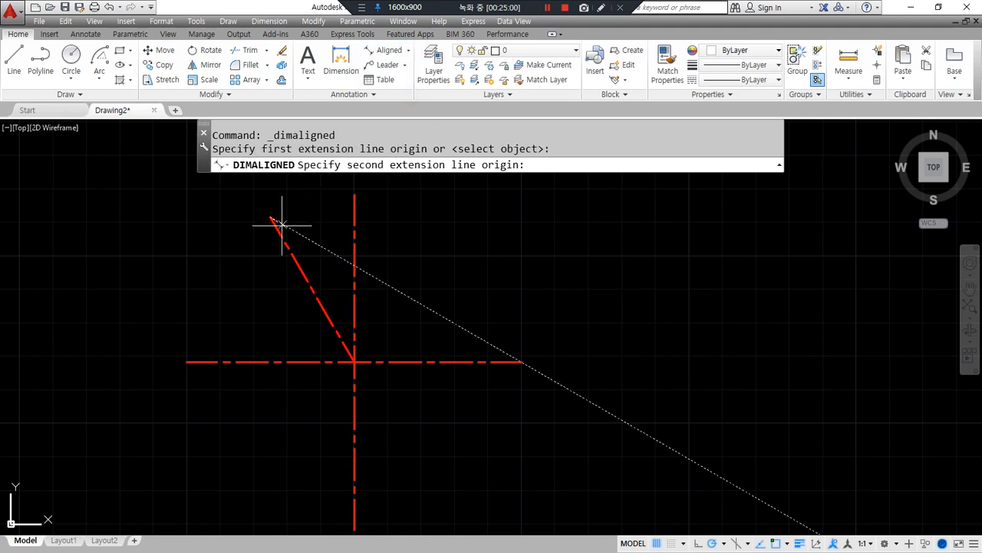
click(520, 361)
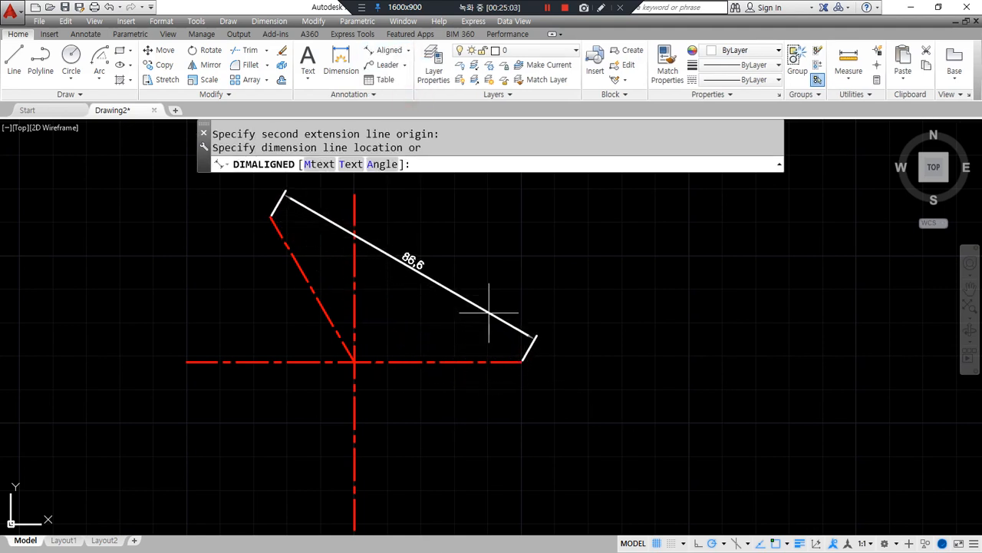
click(427, 252)
scroll(427, 252, up, 5)
mouse_move(241, 433)
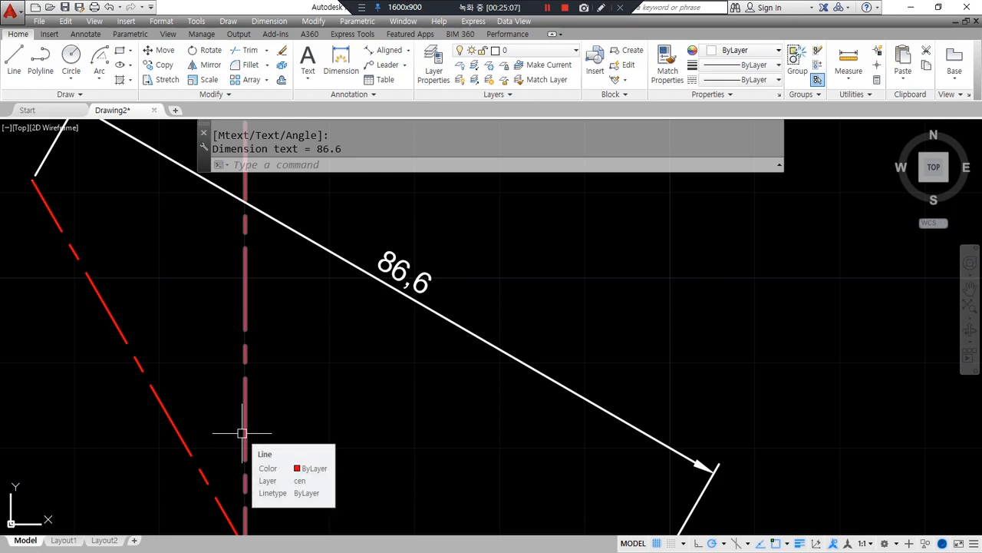
key(Escape)
click(454, 269)
click(377, 347)
scroll(376, 348, down, 3)
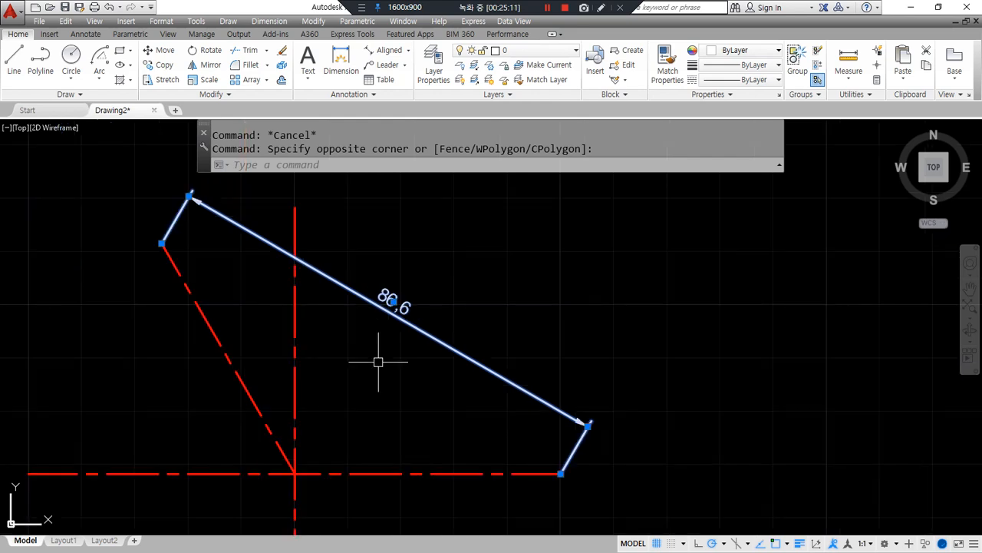
drag(159, 244, 526, 455)
drag(508, 417, 493, 463)
key(Escape)
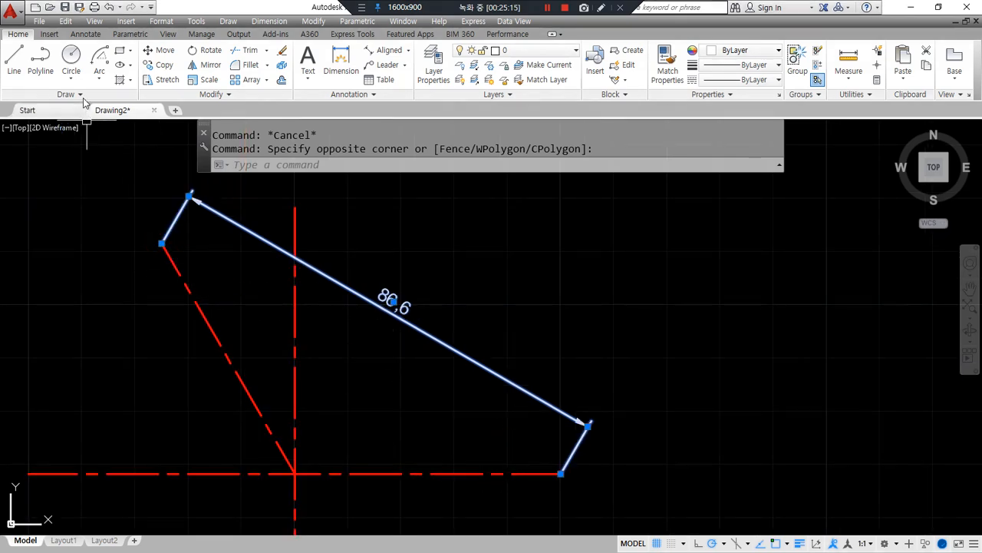
Draw a Start, Center, Length arc from the horizontal centre line's right end about the intersection with a chord length of 86.6
click(99, 77)
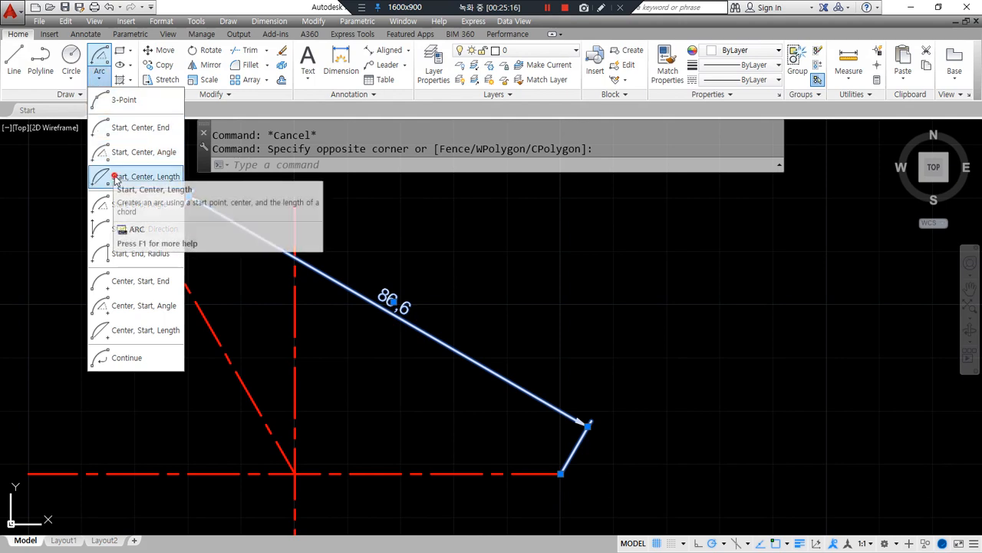
click(113, 176)
click(520, 473)
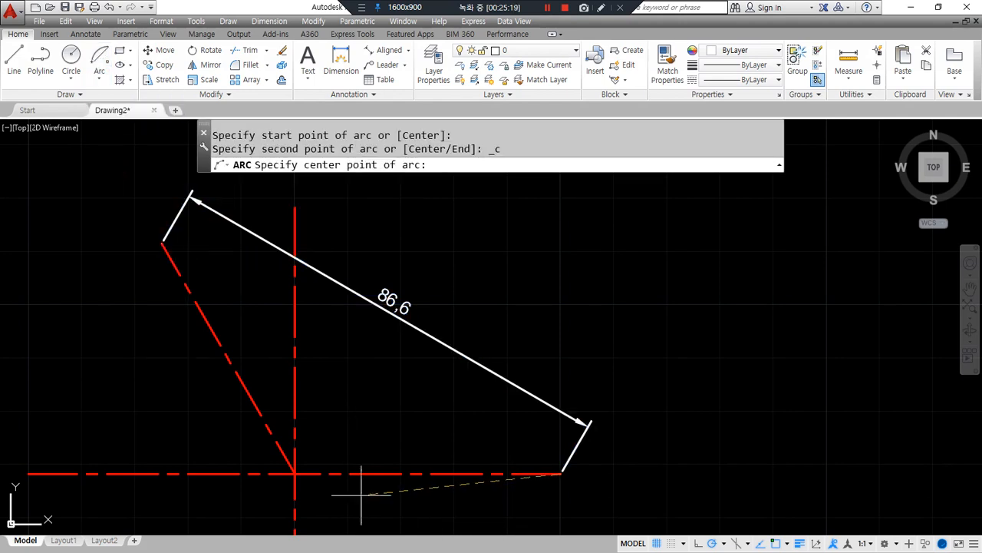
click(295, 474)
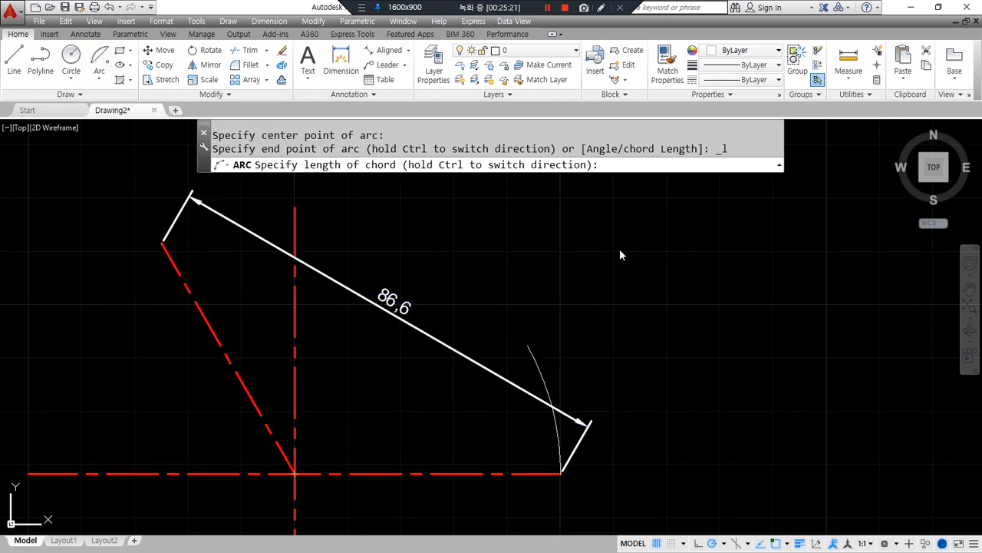
mouse_move(640, 198)
mouse_down()
mouse_move(666, 164)
mouse_move(640, 193)
mouse_up()
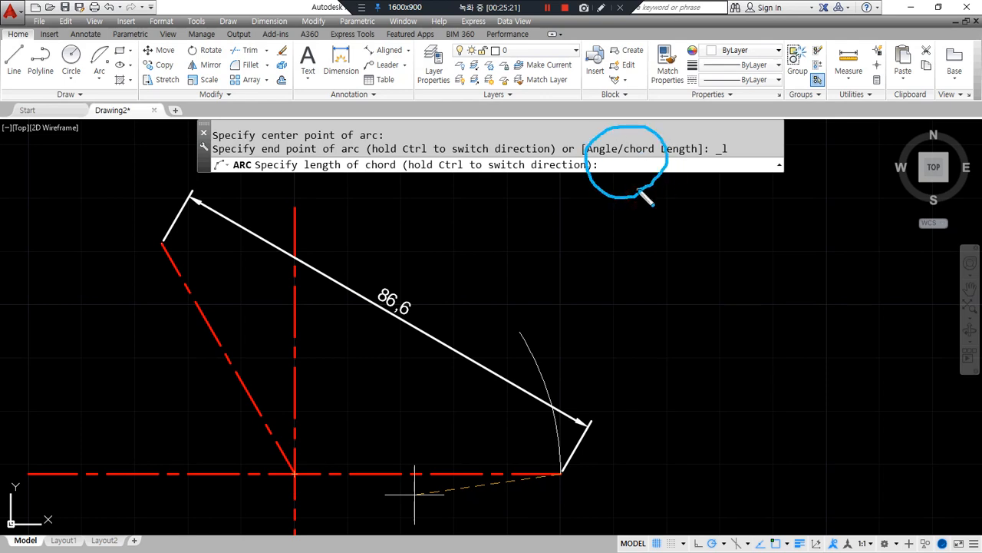
text(86.6)
key(Return)
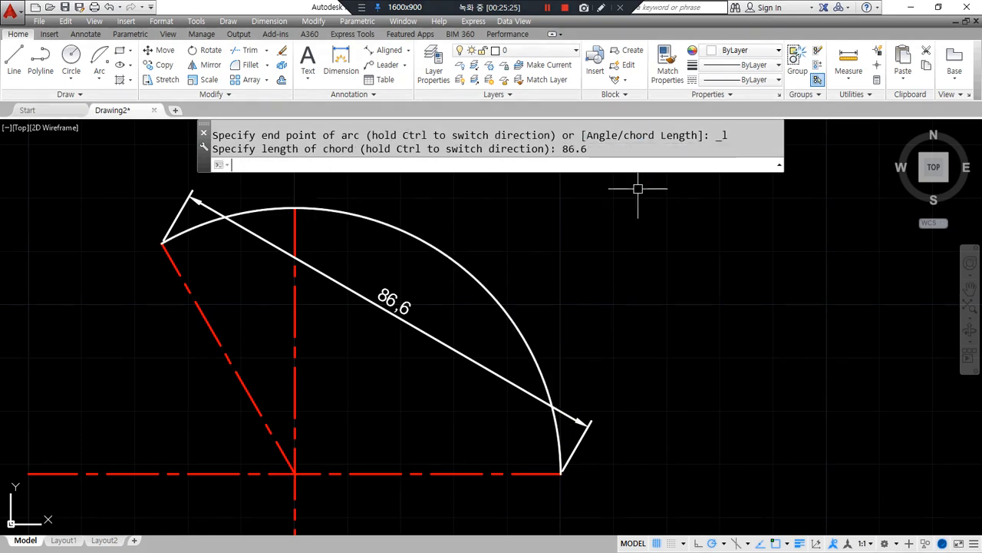
Examine whether the arc's far end meets the upper end of the slanted centre line and compare the arc with the chord dimension
scroll(164, 246, up, 10)
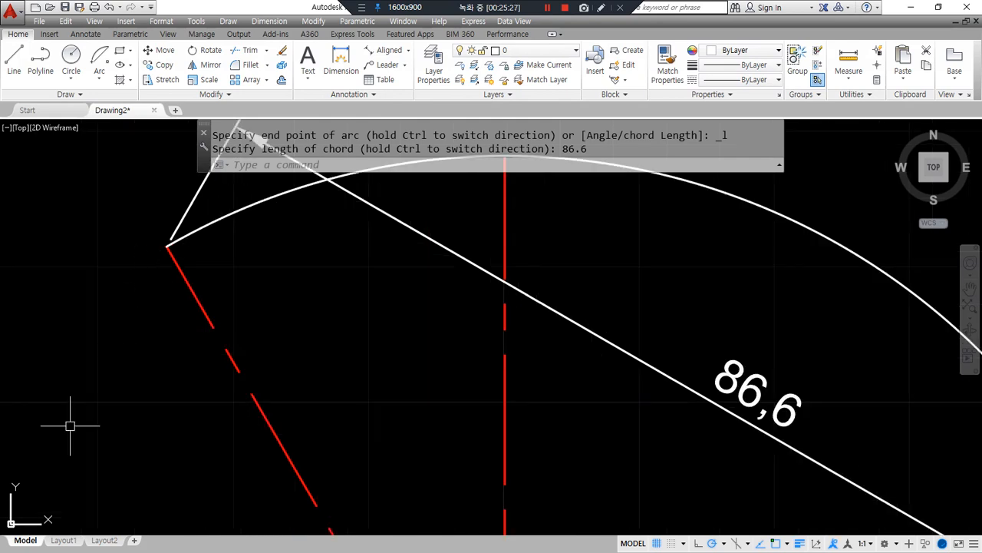
scroll(281, 302, down, 3)
middle_drag(305, 299, 162, 456)
scroll(188, 296, up, 6)
scroll(213, 312, up, 10)
scroll(142, 432, down, 2)
scroll(143, 423, down, 8)
scroll(343, 388, up, 3)
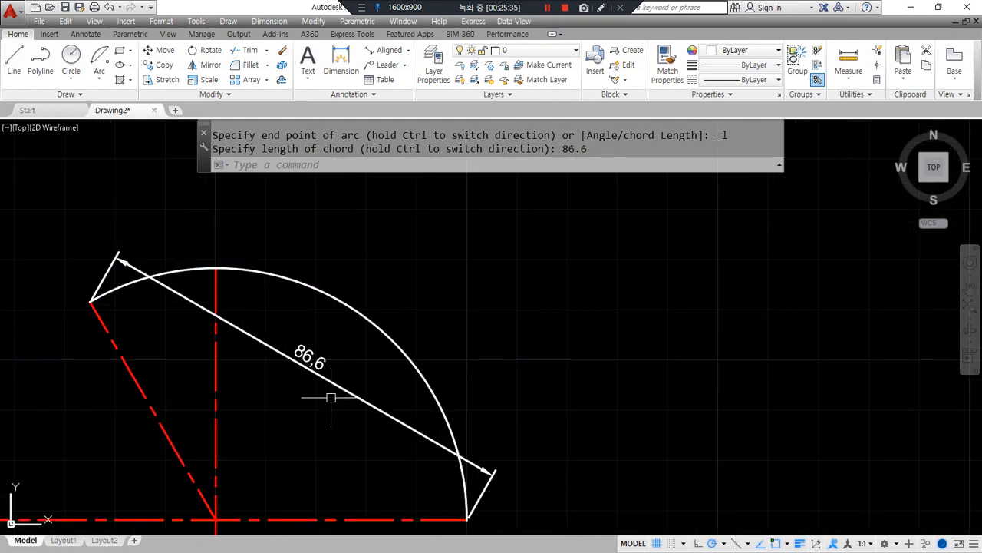
middle_drag(335, 392, 410, 335)
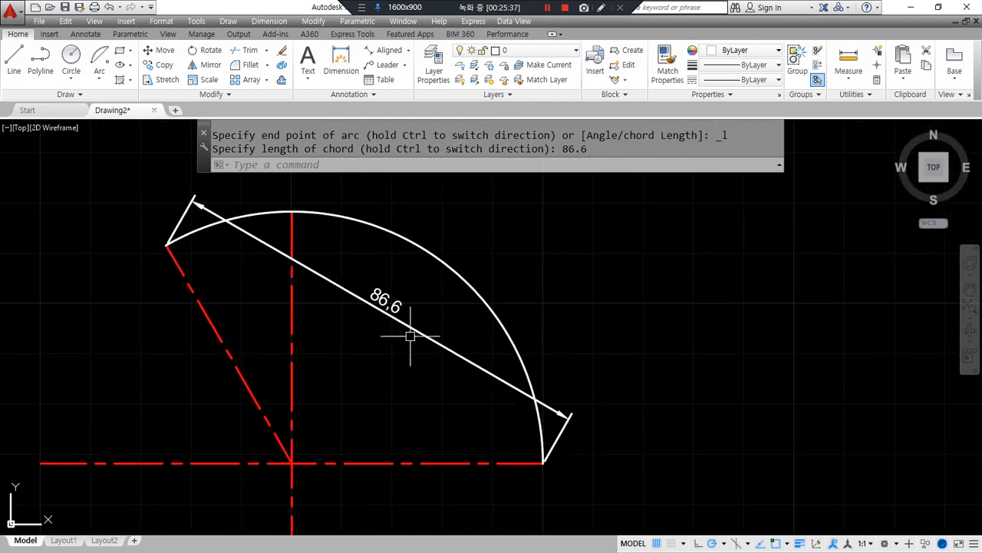
mouse_move(537, 458)
mouse_down()
mouse_move(184, 251)
mouse_move(190, 280)
mouse_up()
drag(185, 247, 217, 235)
key(Escape)
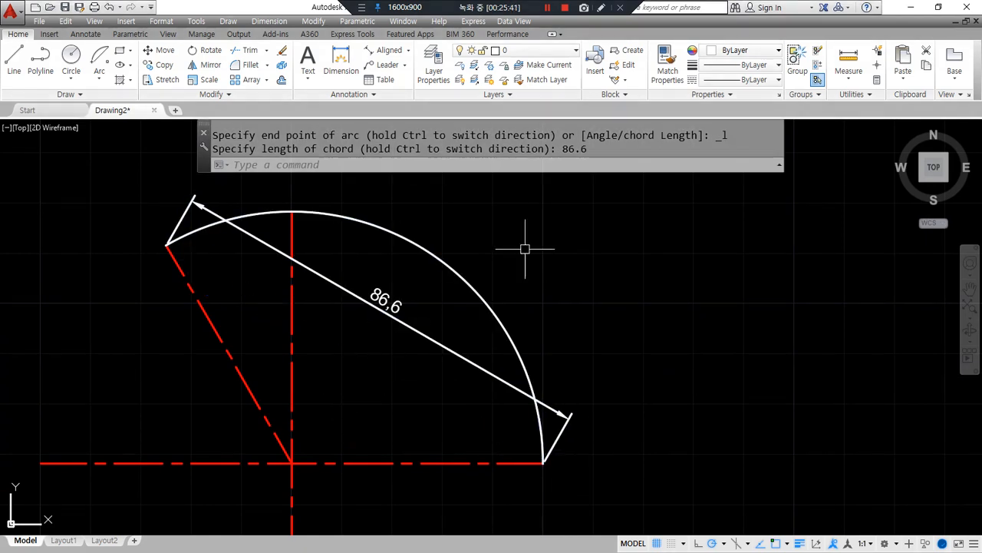
Erase the aligned chord dimension, leaving the arc and the centre lines
click(454, 356)
text(e)
key(Return)
middle_drag(442, 400, 560, 357)
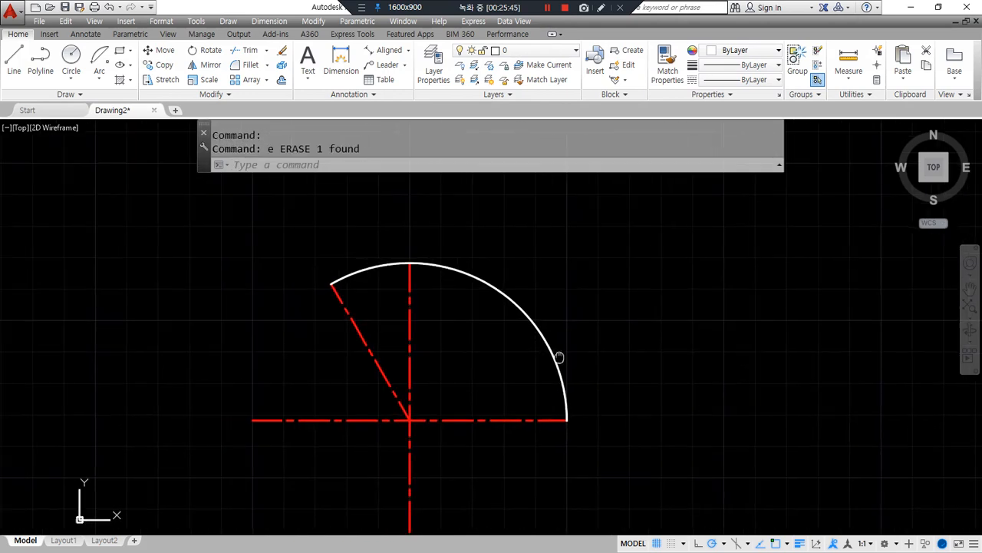
scroll(544, 390, up, 2)
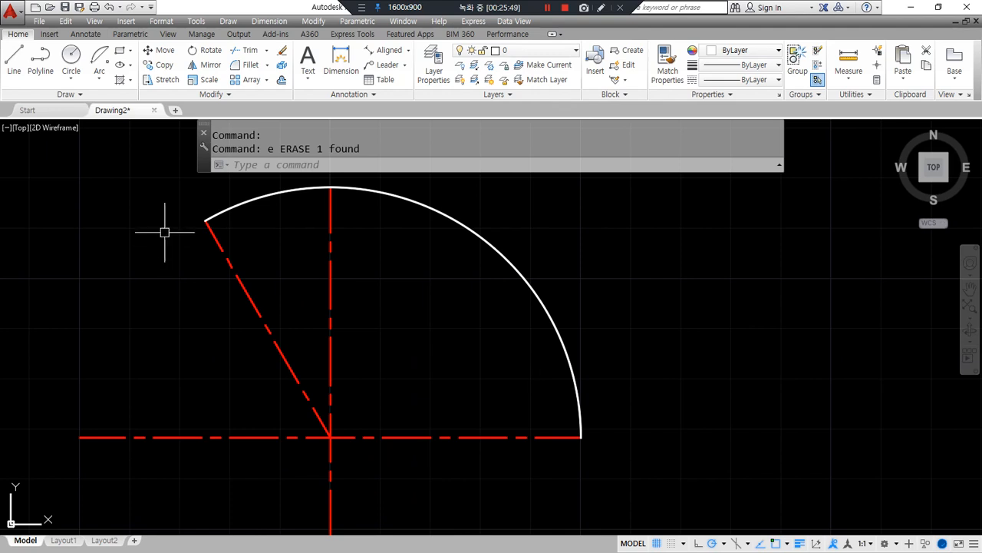
Erase the arc spanning from the horizontal centre line's right end to the slanted centre line's upper end
mouse_move(89, 445)
mouse_down()
mouse_move(54, 421)
mouse_move(83, 388)
mouse_up()
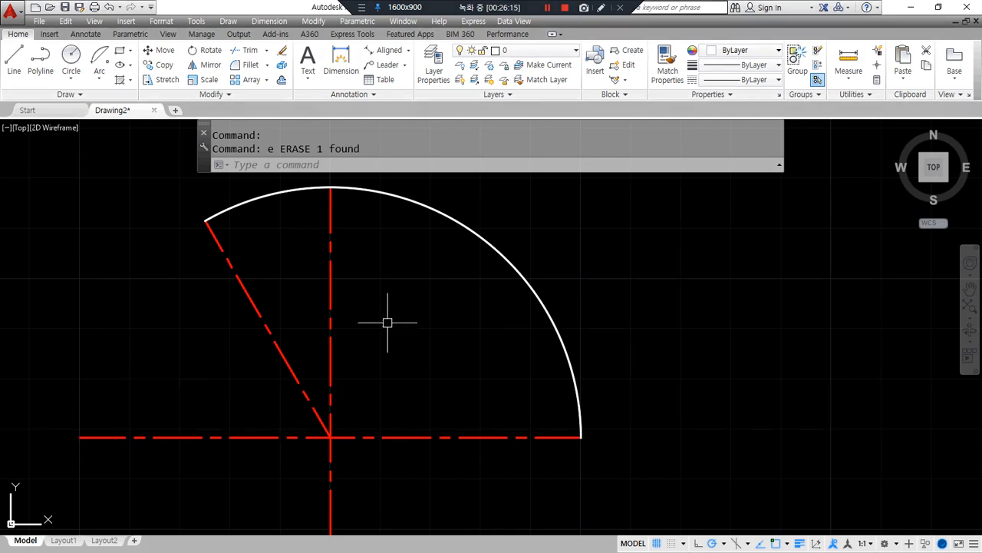
click(563, 215)
click(400, 334)
key(Delete)
Try to draw a Start, Center, Length arc from the horizontal centre line's right end about the intersection with a chord length of 100.01
click(99, 58)
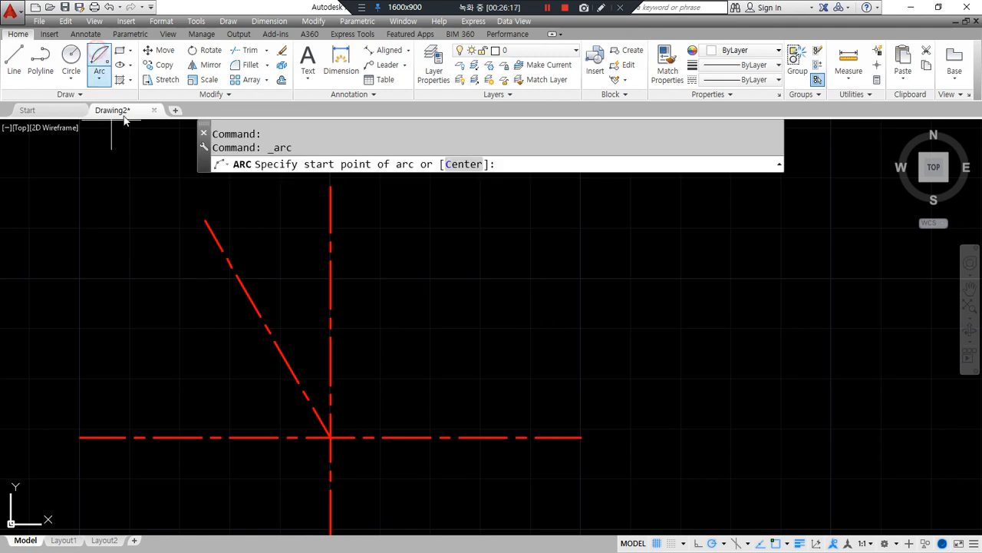
scroll(434, 333, down, 2)
middle_drag(433, 333, 465, 333)
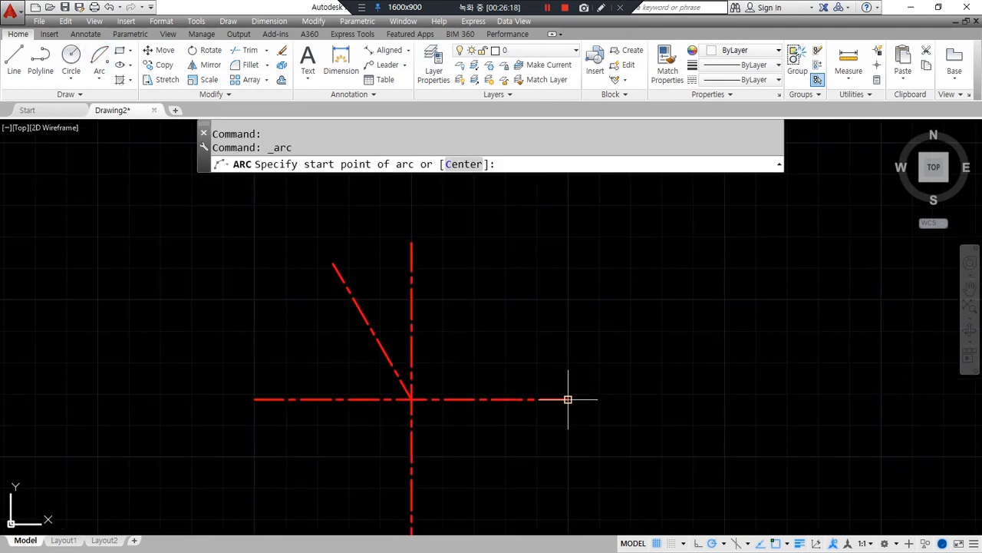
click(568, 399)
click(412, 399)
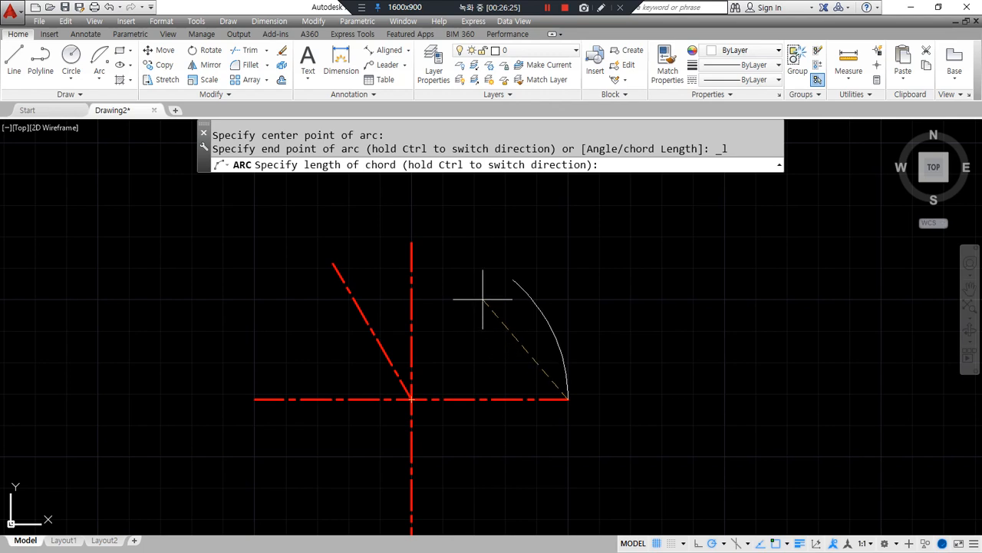
text(100.01)
key(Escape)
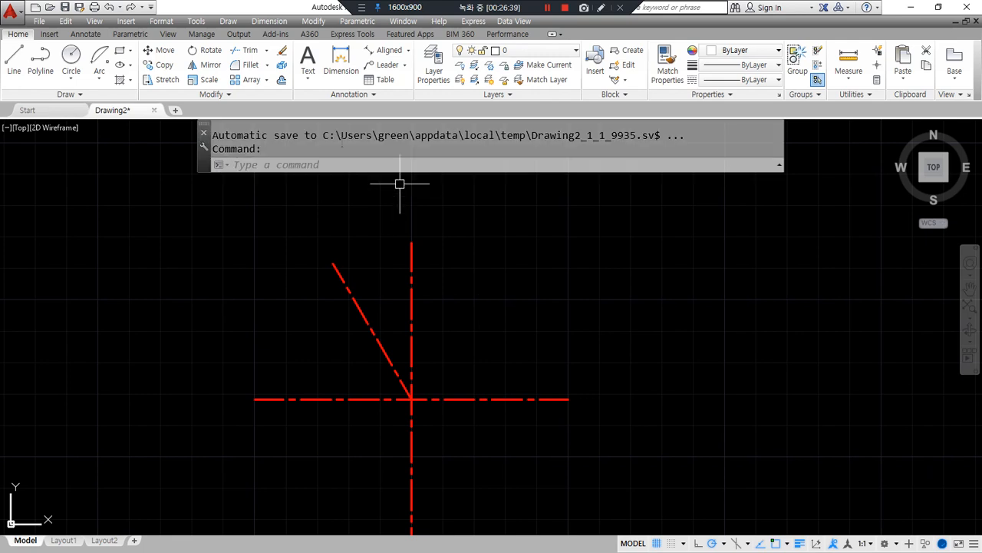
Draw a Start, Center, Length arc from the horizontal centre line's right end about the intersection with a chord length of 100
click(101, 69)
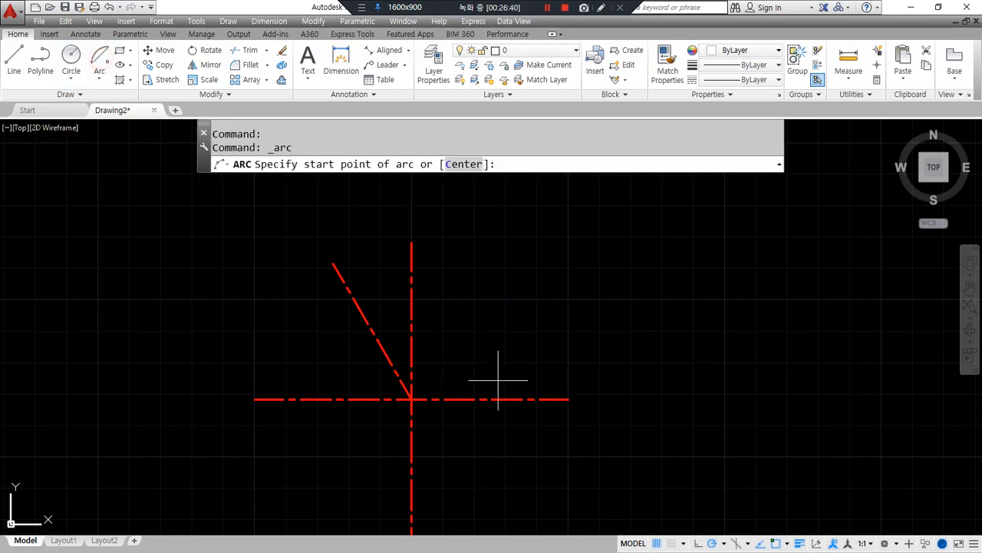
click(566, 400)
click(412, 399)
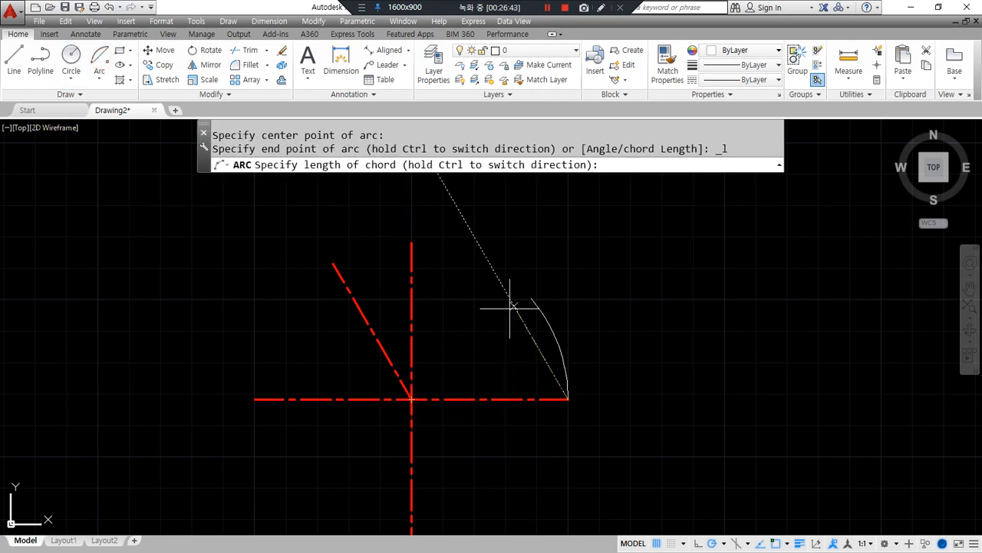
text(100)
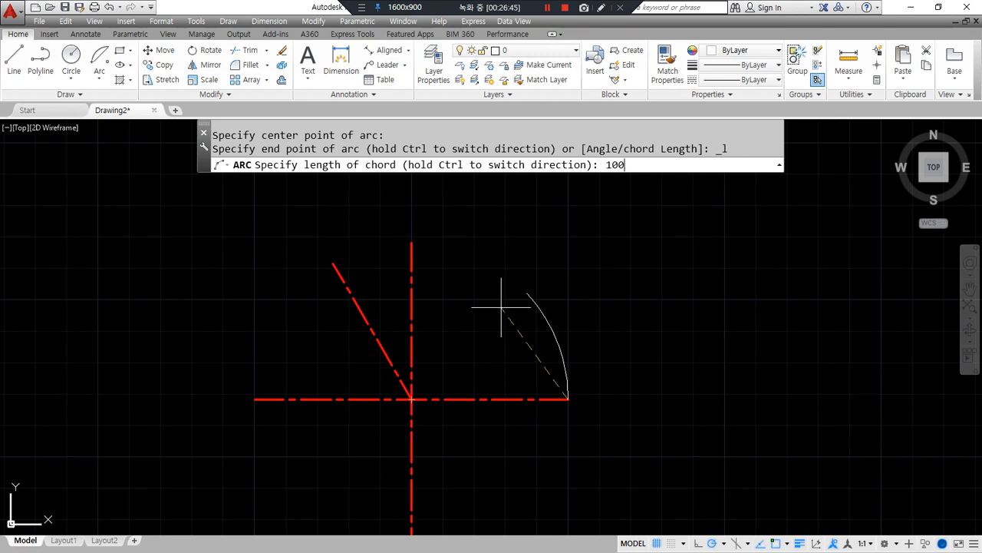
key(Return)
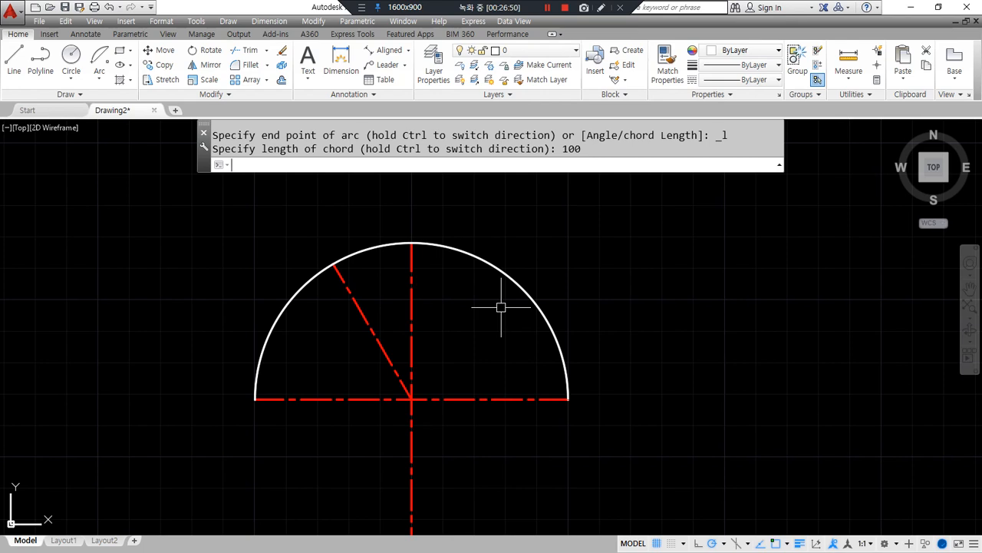
Erase the semicircular arc above the horizontal centre line
click(529, 295)
click(503, 265)
key(Delete)
Draw a Start, End, Angle arc from the horizontal centre line's right end to the slanted line's upper end with a 60° included angle
click(107, 80)
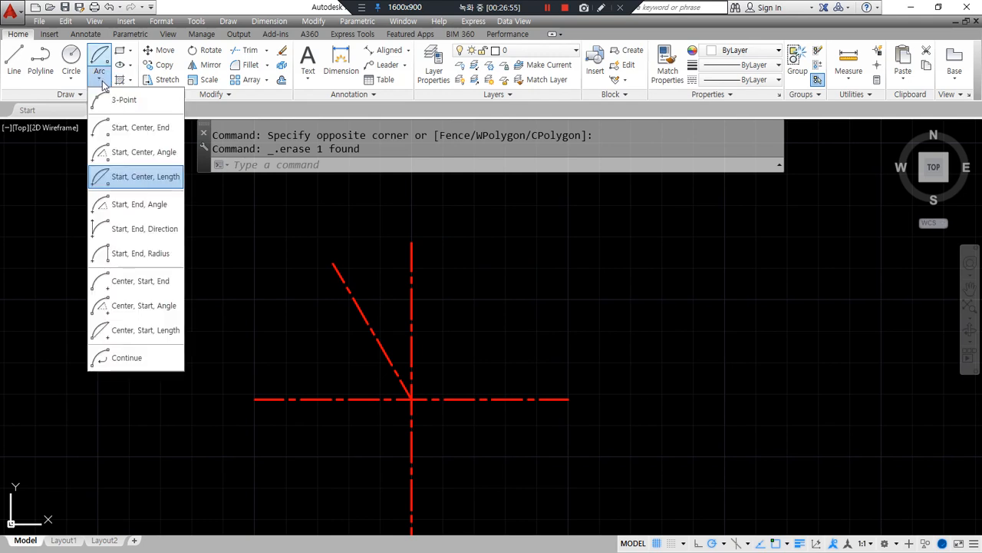
click(164, 204)
click(536, 399)
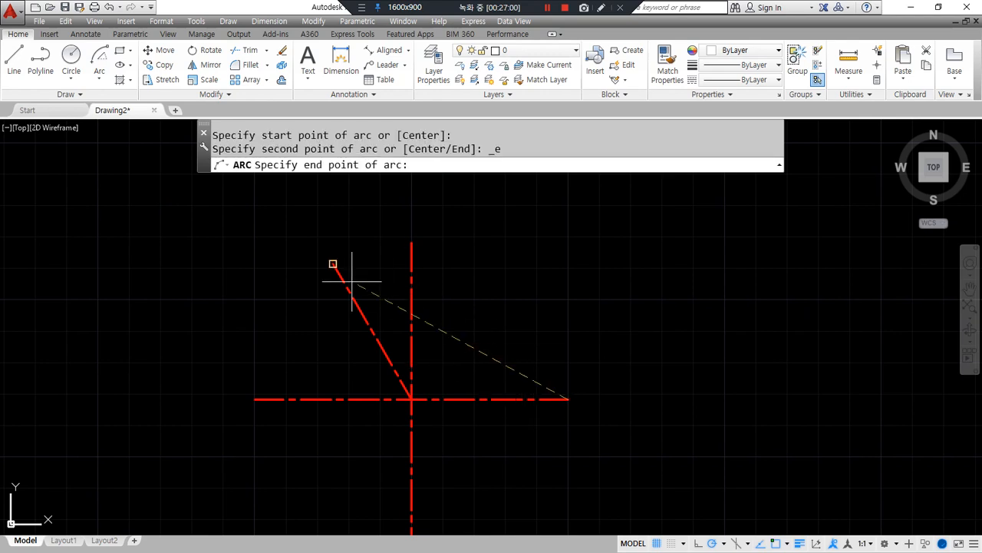
click(333, 265)
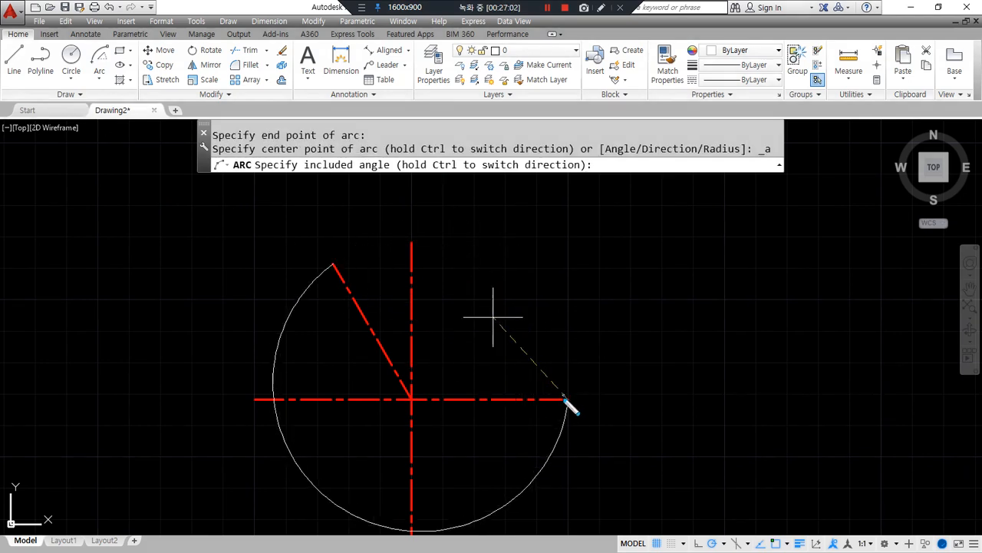
drag(418, 400, 553, 402)
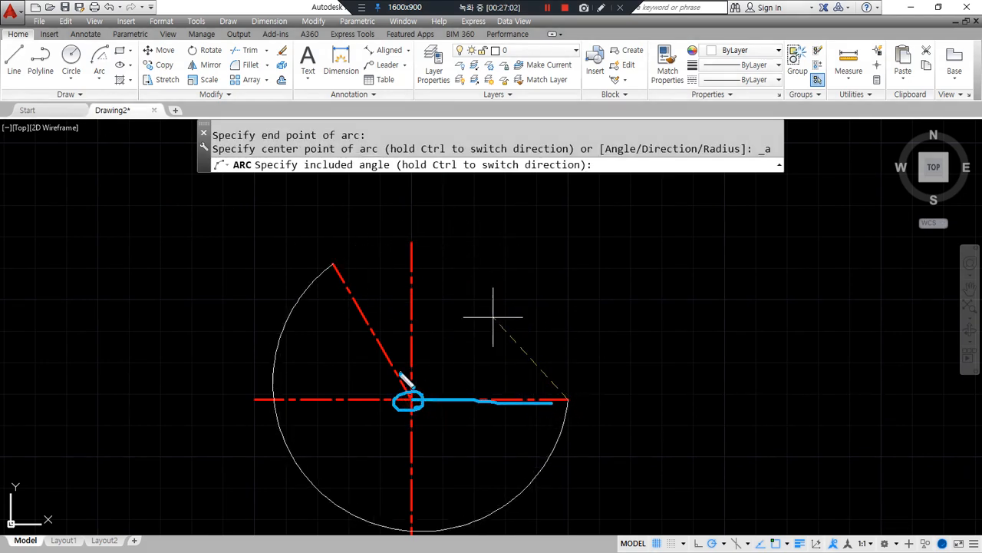
drag(393, 374, 332, 269)
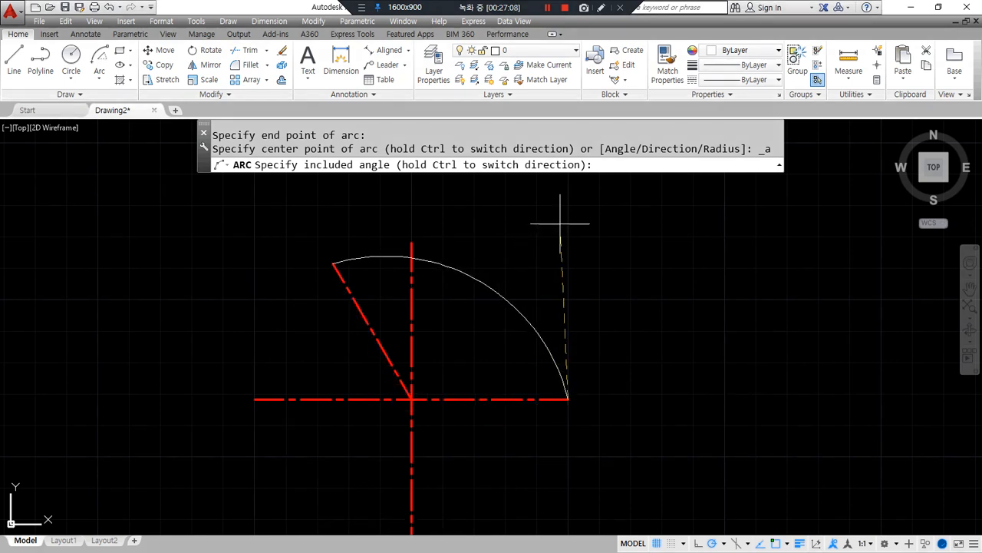
text(0)
key(Return)
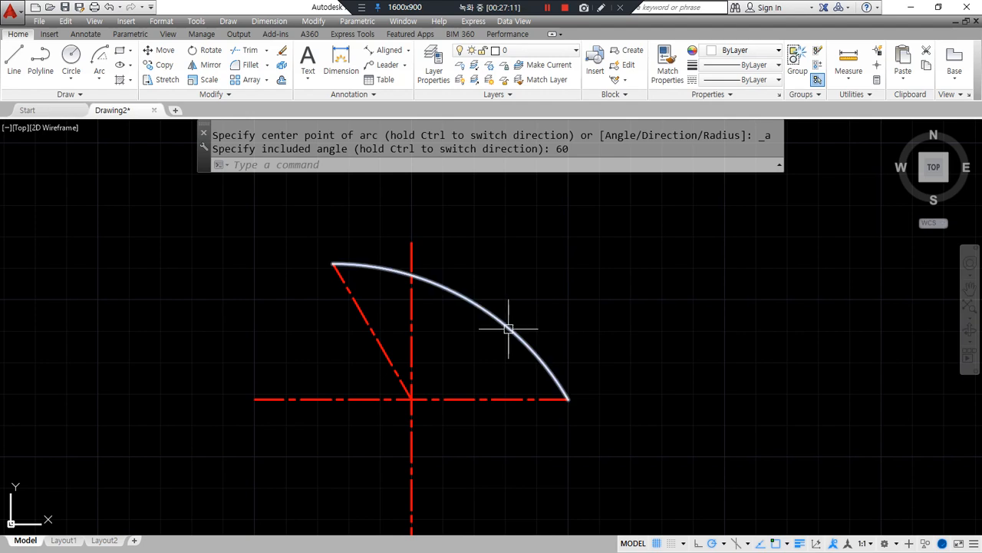
Draw connected lines from the 60° arc's right end to its centre and on to its upper end
click(509, 325)
scroll(481, 368, down, 3)
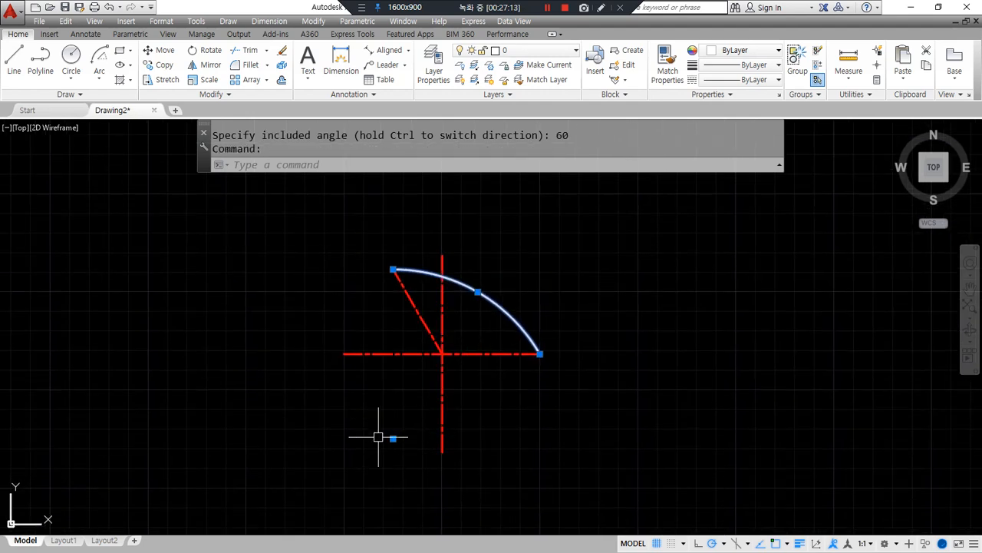
key(Escape)
text(L)
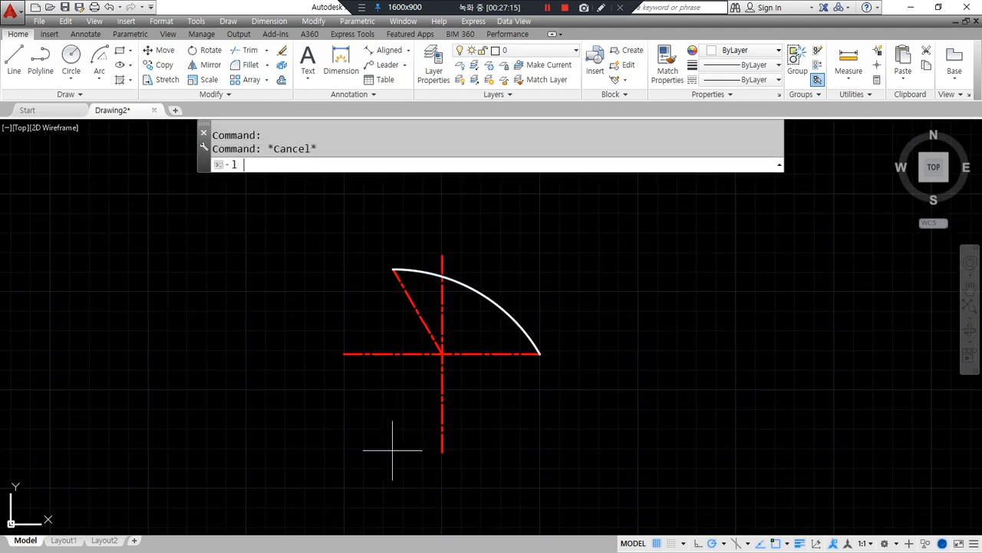
key(Return)
click(538, 352)
text(cen)
key(space)
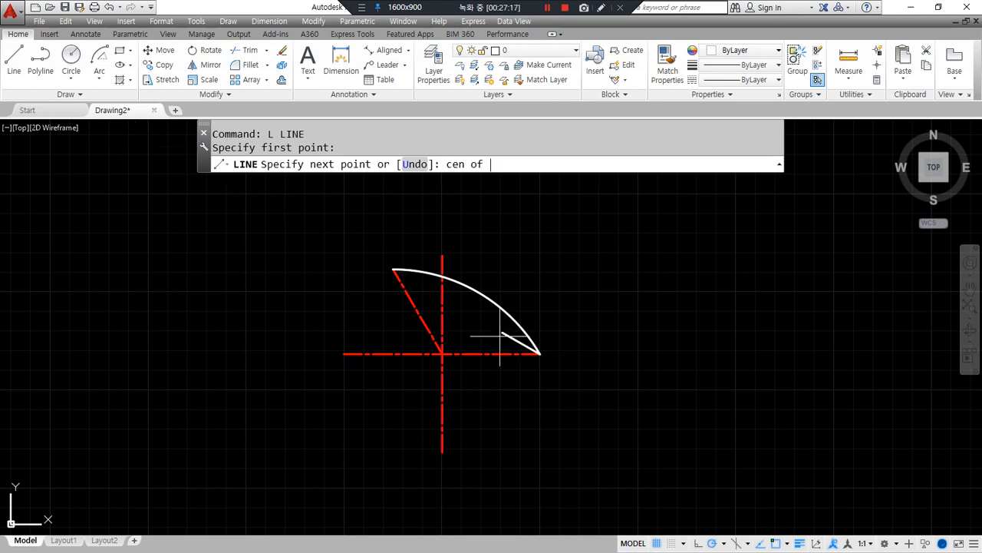
click(499, 312)
click(394, 269)
key(Return)
scroll(376, 405, up, 2)
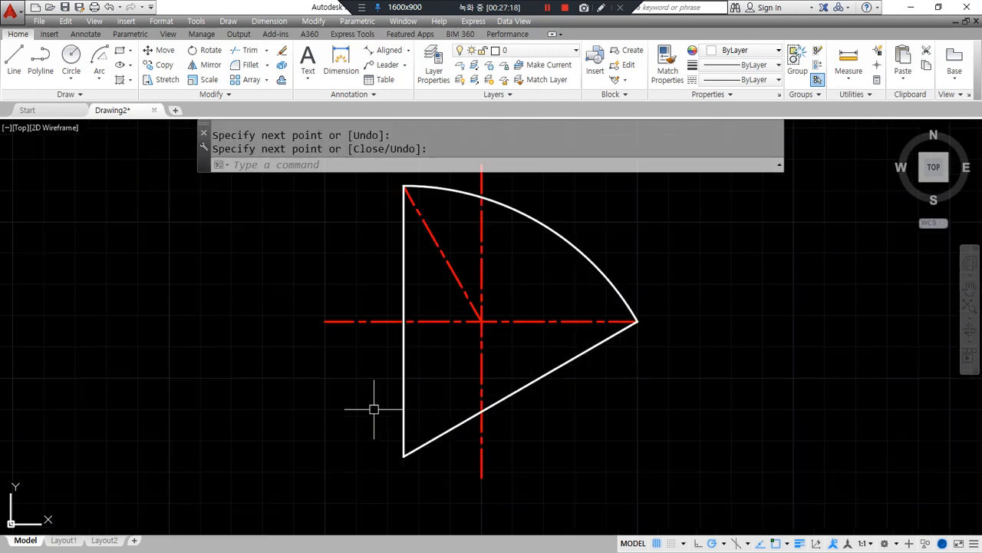
middle_drag(369, 421, 320, 435)
middle_drag(505, 343, 503, 359)
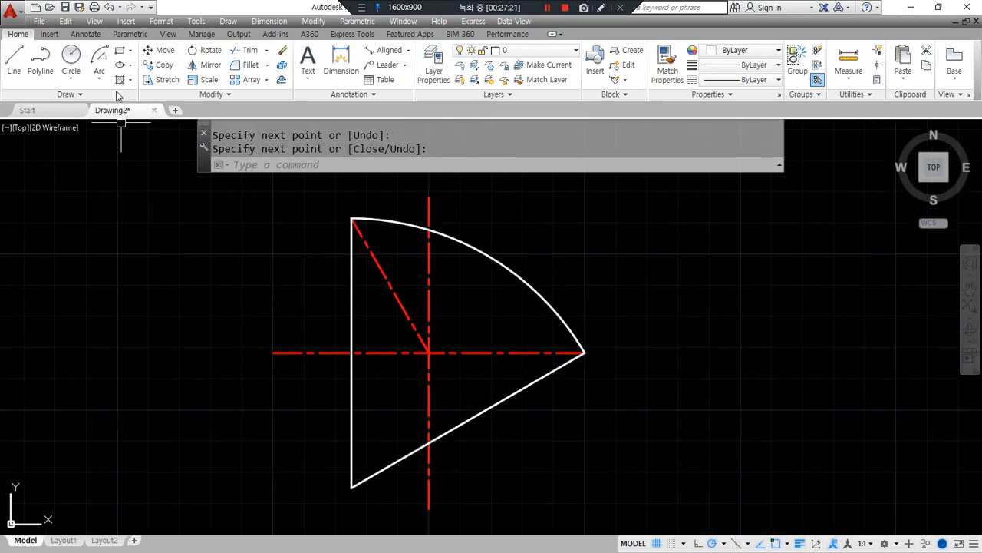
Draw a Start, End, Angle arc between the same two endpoints with a 120° included angle and check where its centre lies
click(100, 52)
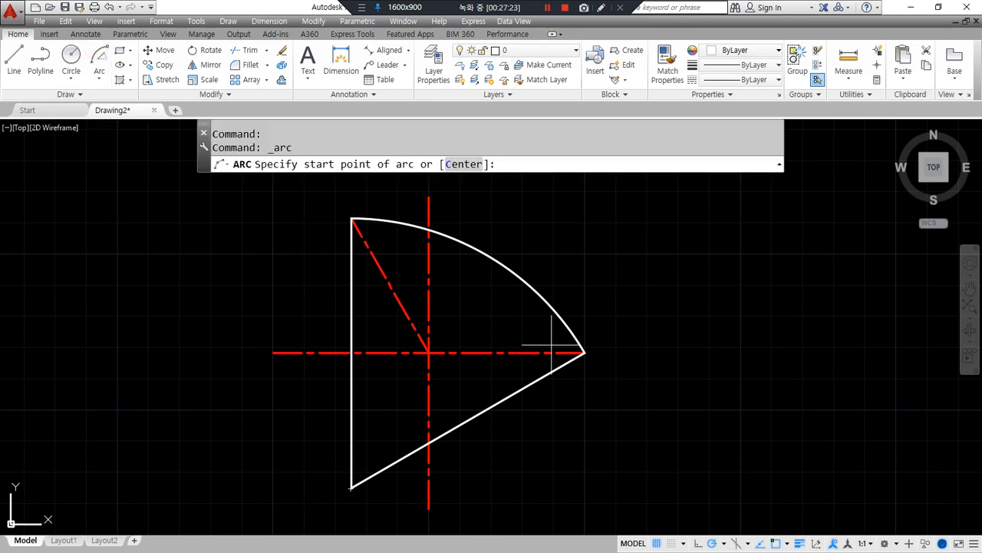
click(583, 352)
click(351, 219)
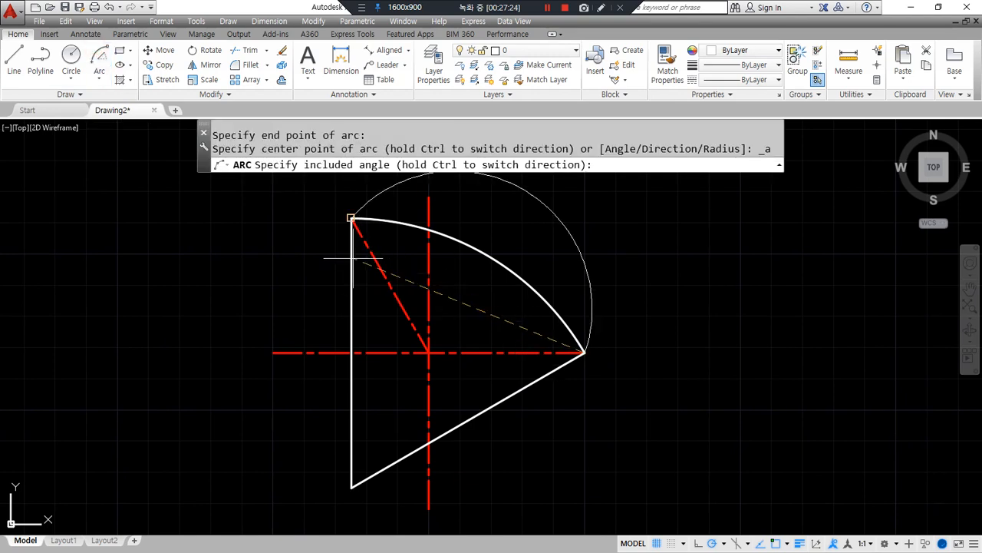
text(120)
key(Return)
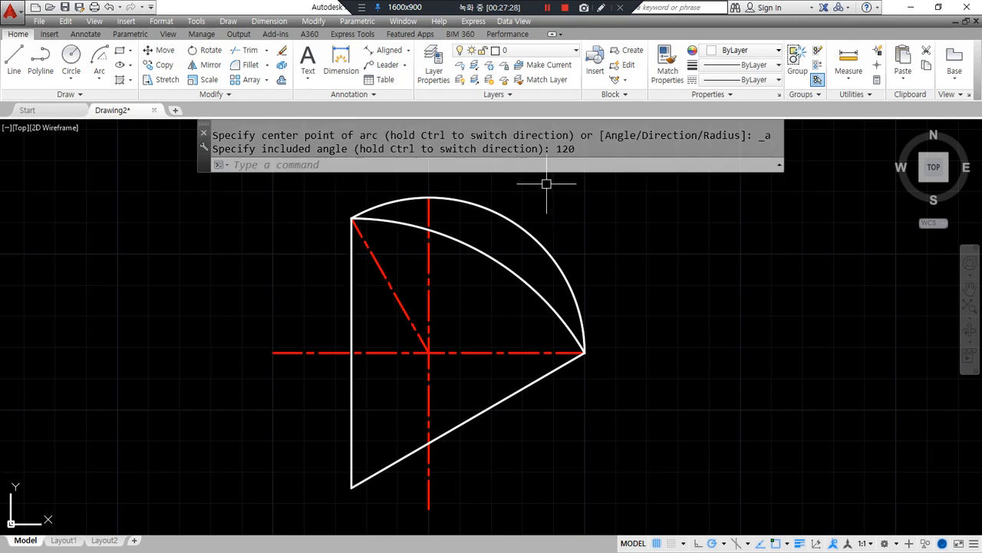
click(515, 225)
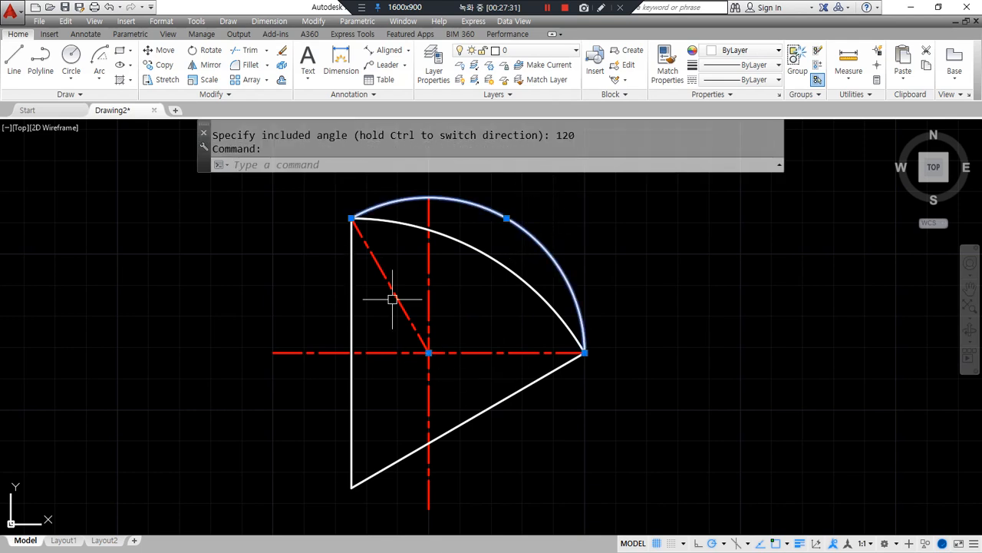
key(Escape)
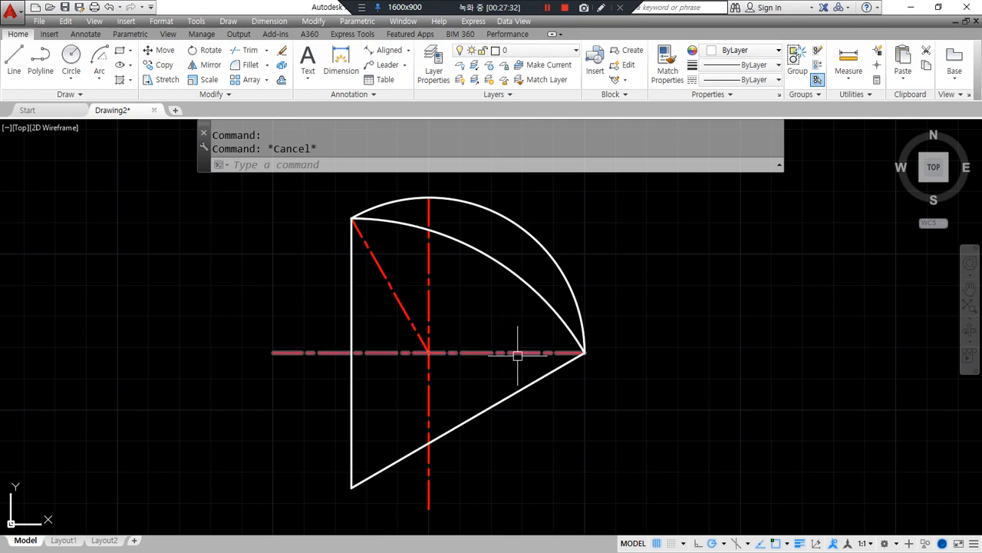
Erase the two straight white lines, the 60° arc and the 120° arc, leaving only the centre lines
click(503, 397)
click(357, 430)
click(340, 412)
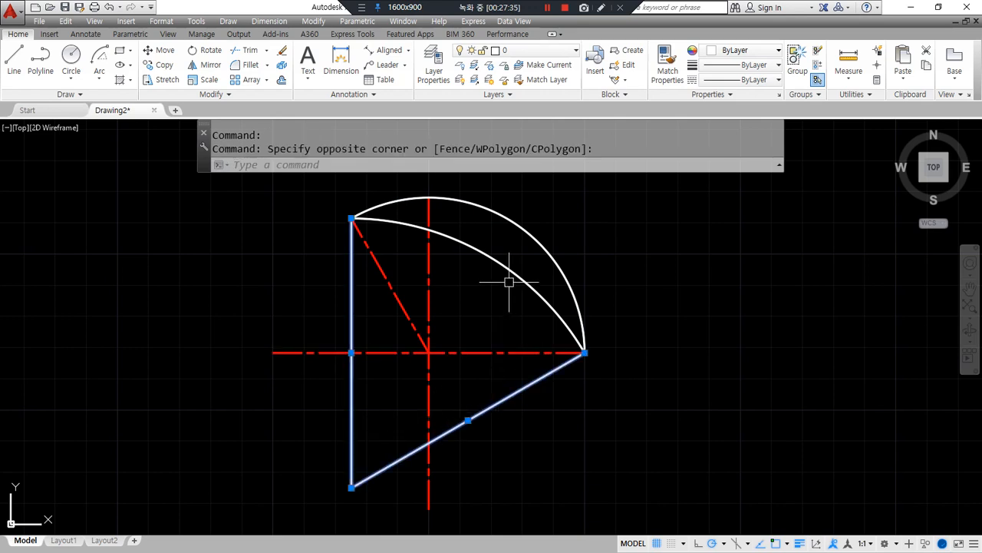
click(507, 281)
text(e)
key(Return)
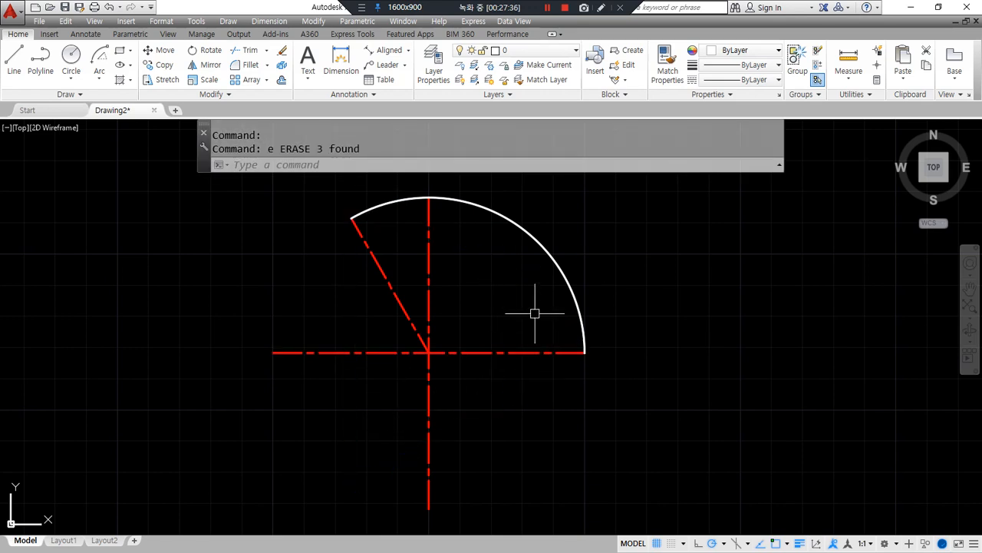
click(534, 313)
click(493, 221)
key(Delete)
Draw a Start, End, Direction arc from the horizontal line's right end to the slanted line's upper end, its start tangent pointing horizontally toward the intersection
click(100, 85)
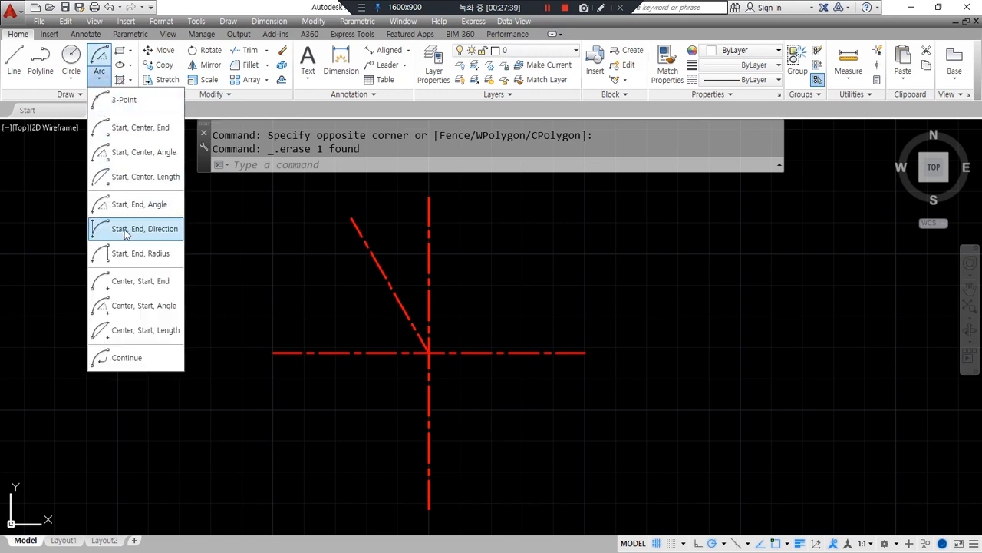
click(159, 230)
click(584, 352)
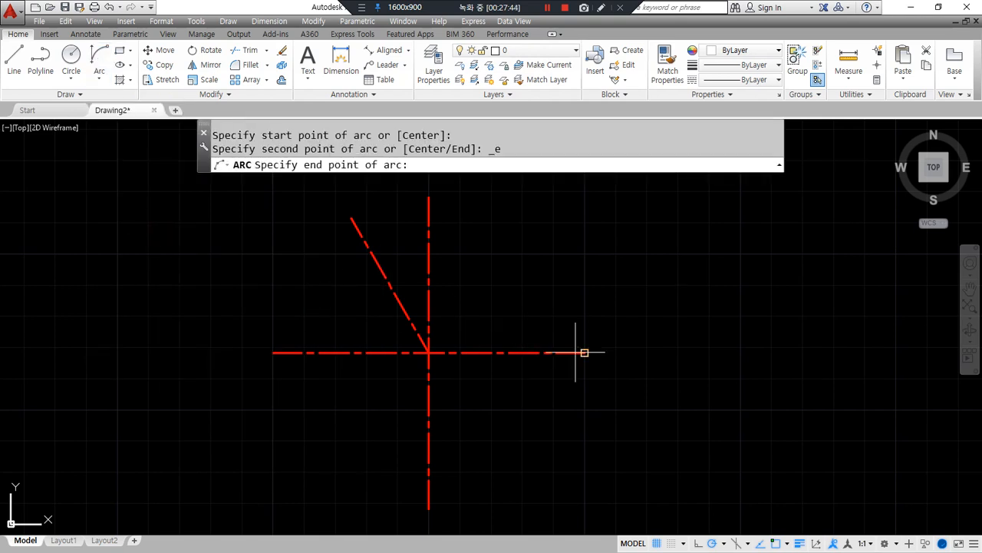
click(353, 221)
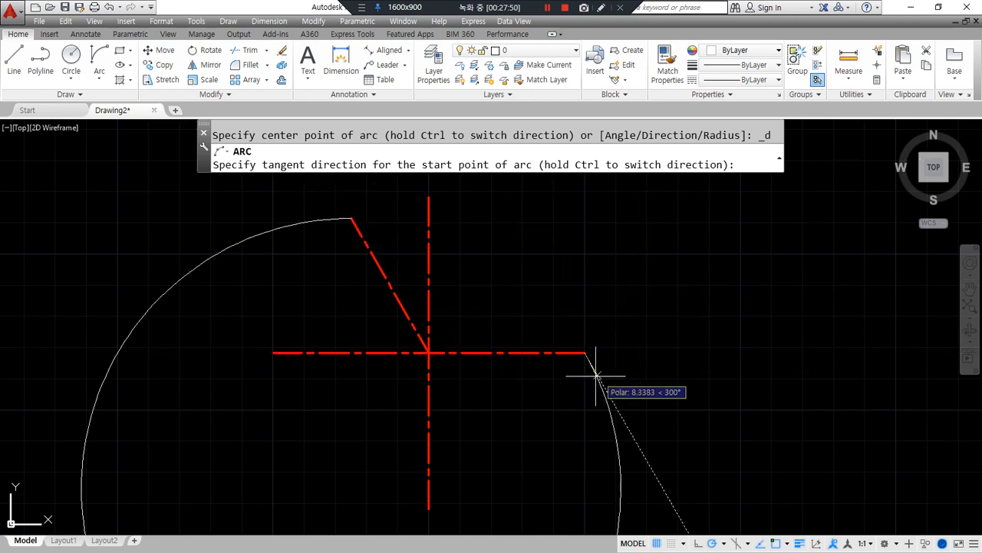
click(523, 354)
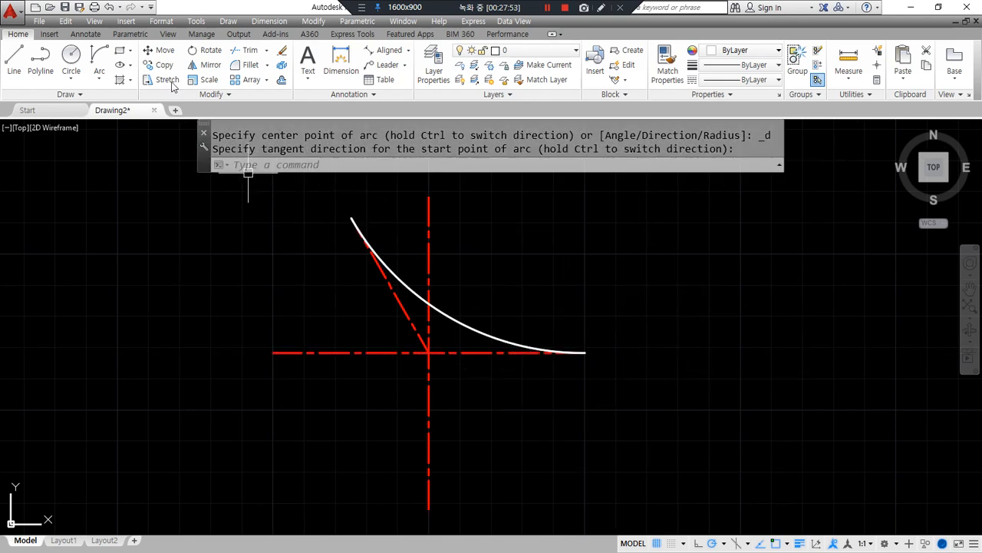
Draw a second Start, End, Direction arc between the same endpoints with its start tangent pointing vertically upward
click(99, 57)
click(572, 353)
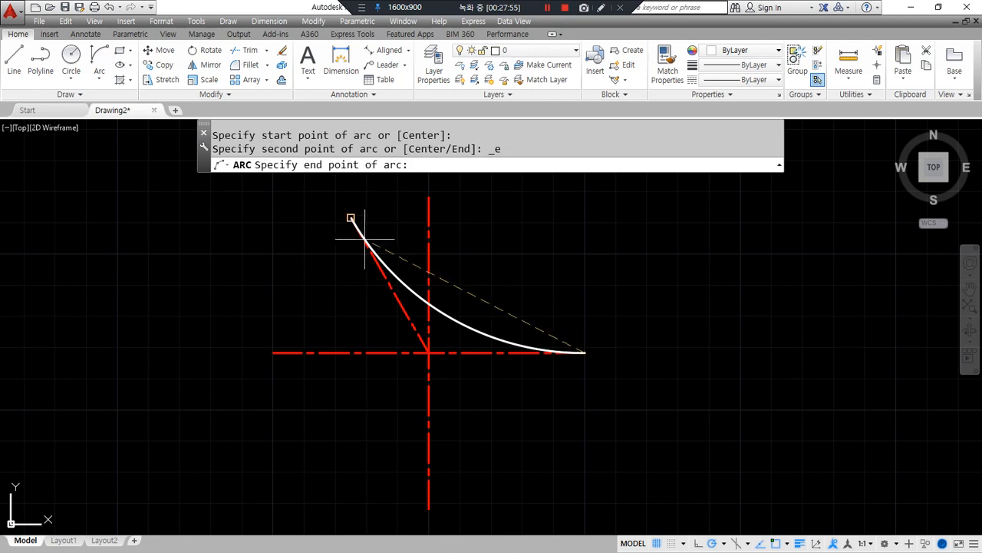
click(352, 219)
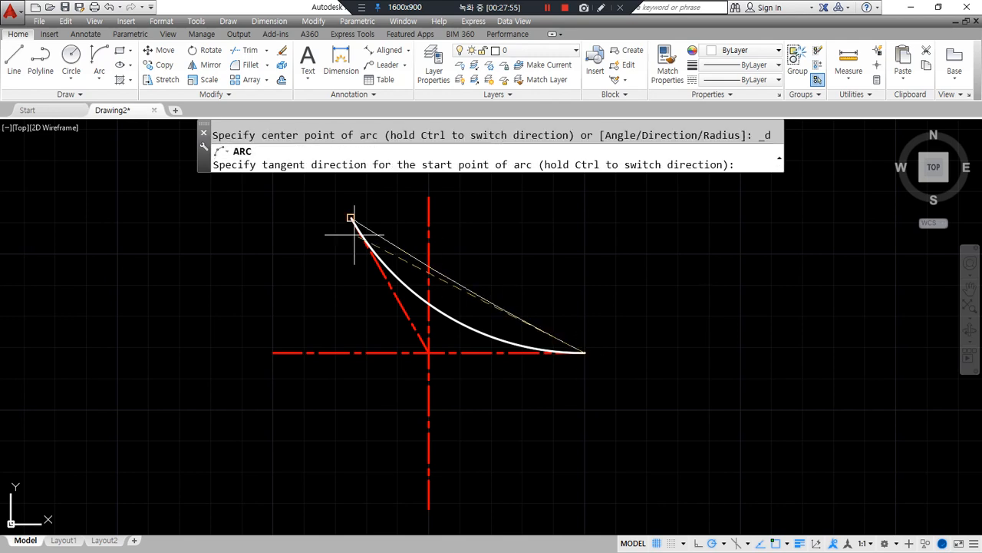
click(583, 226)
Draw a Start, End, Direction arc from the slanted line's upper end to the horizontal line's right end, its start tangent perpendicular to the slanted line, pointing down-left
click(98, 60)
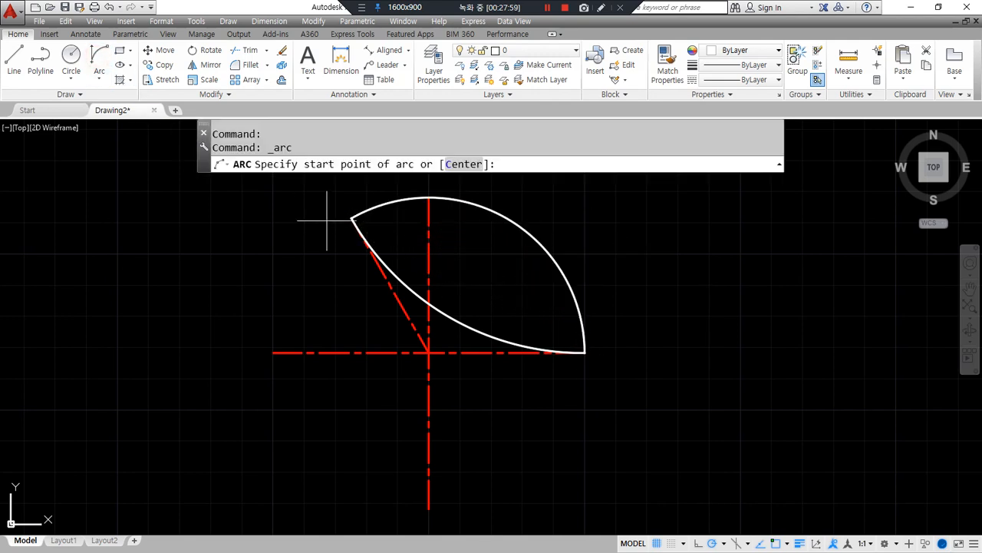
click(352, 219)
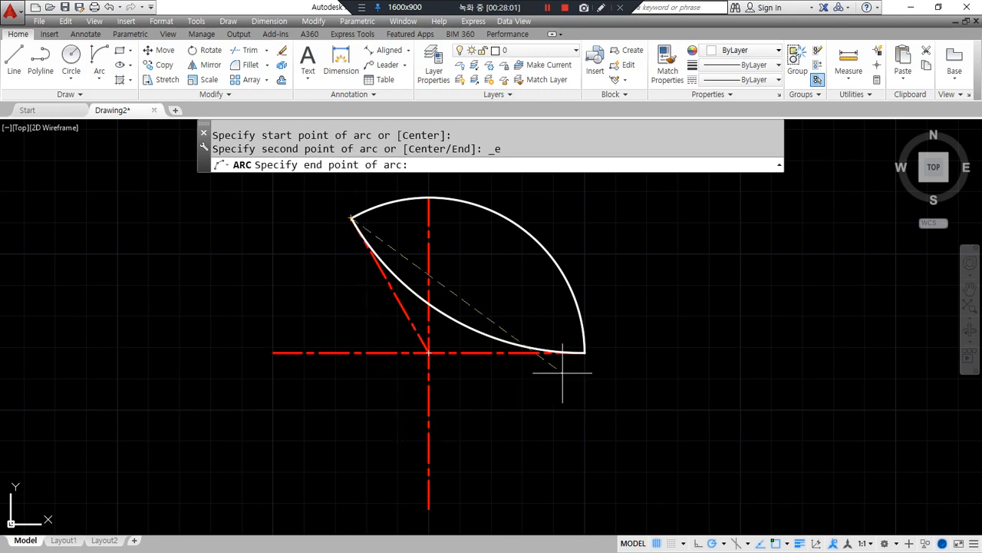
click(584, 352)
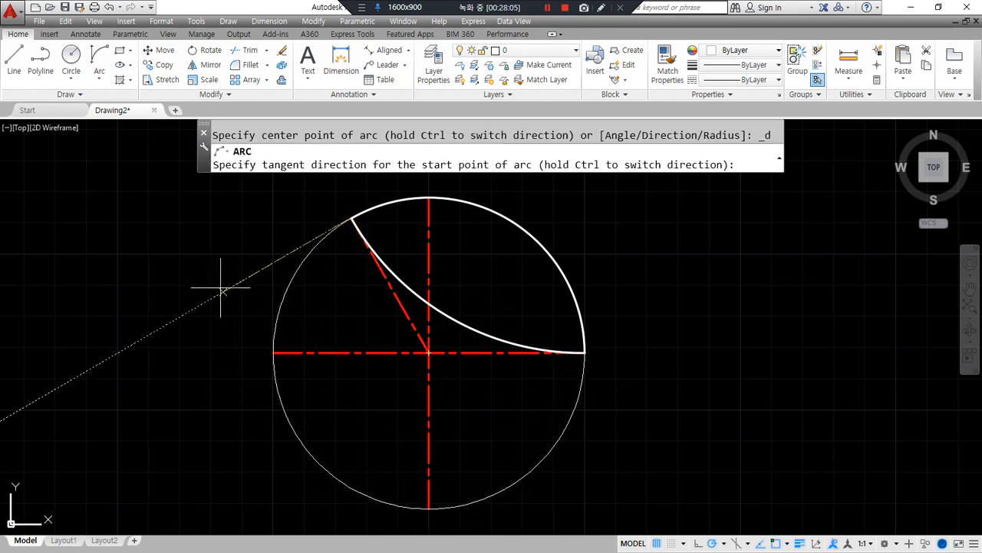
click(223, 292)
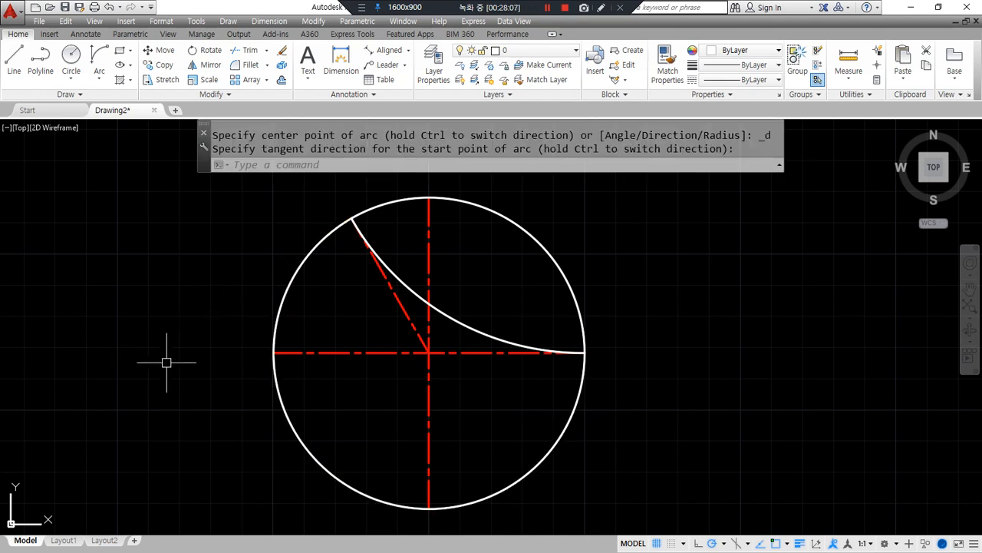
Draw a Start, End, Direction arc from the slanted line's upper end to the vertical line's lower end, its start tangent pointing at the intersection
middle_drag(613, 340, 614, 312)
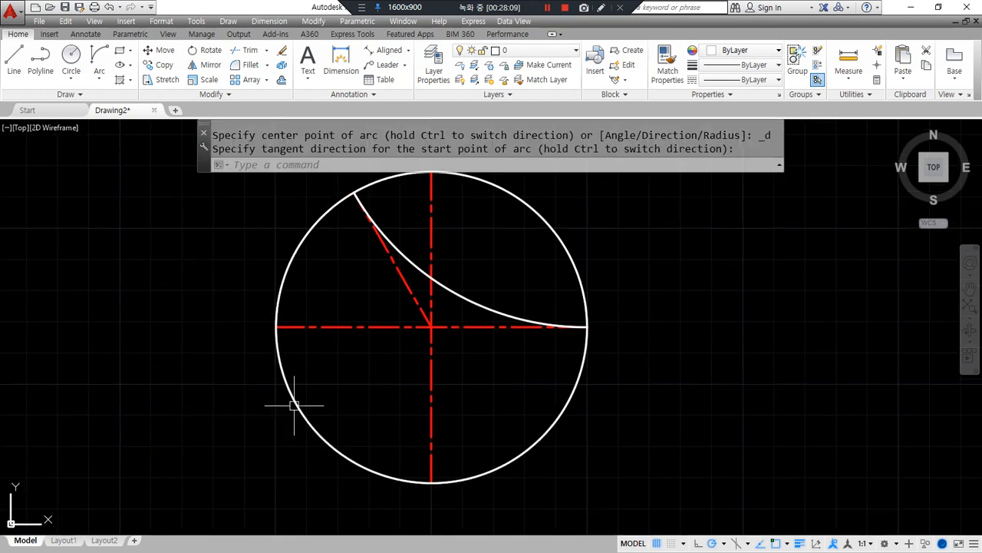
click(99, 62)
click(341, 201)
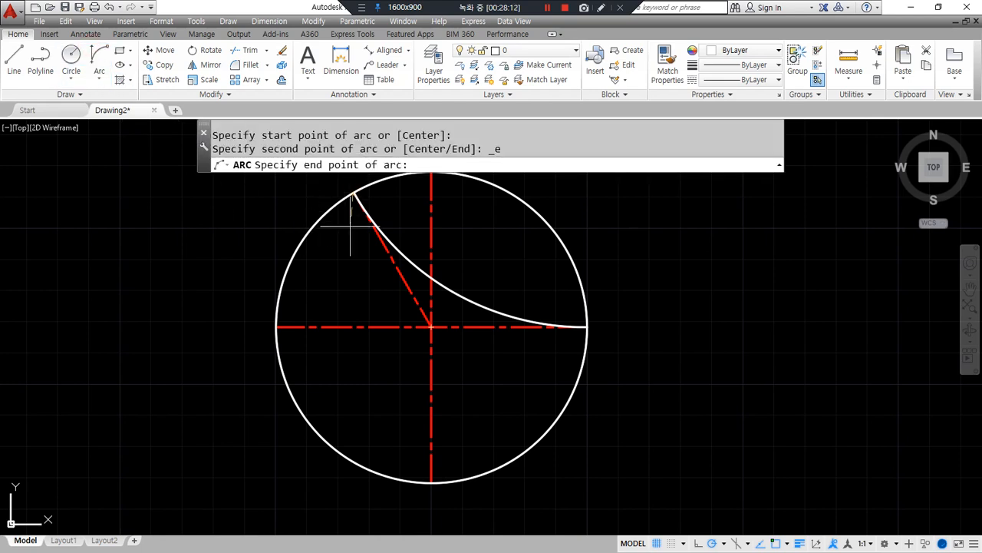
click(431, 481)
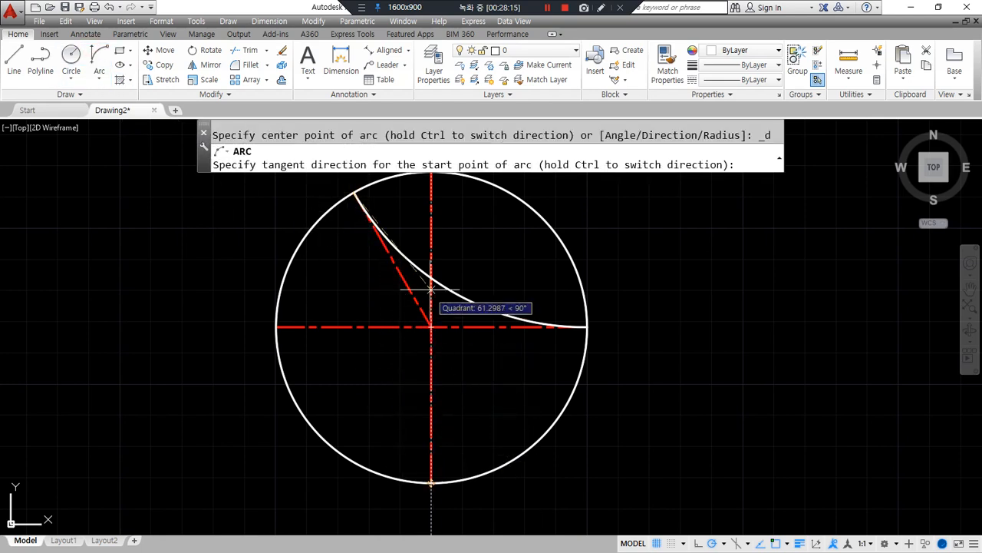
click(431, 327)
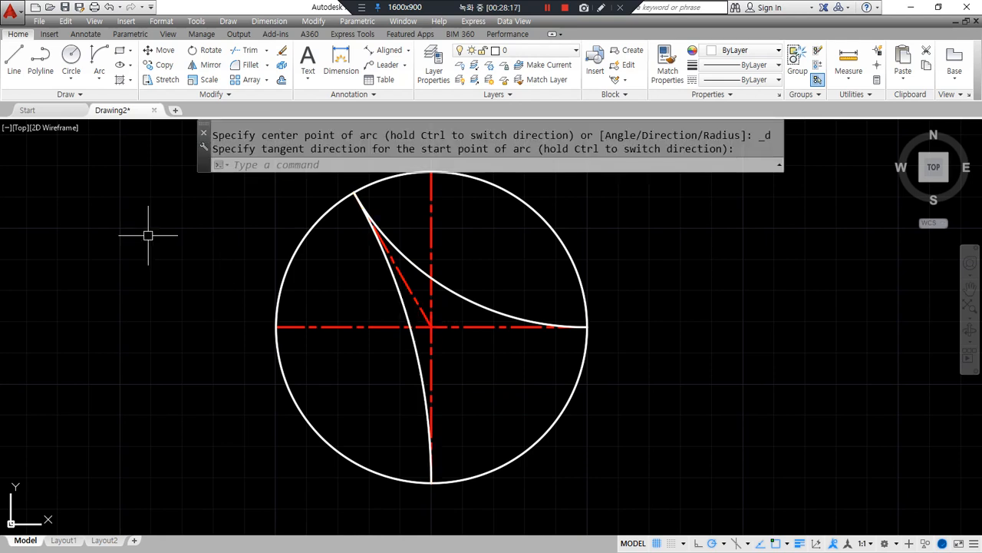
Draw a Start, End, Direction arc from the vertical line's lower end to the horizontal line's right end, its start tangent pointing nearly straight up
click(99, 61)
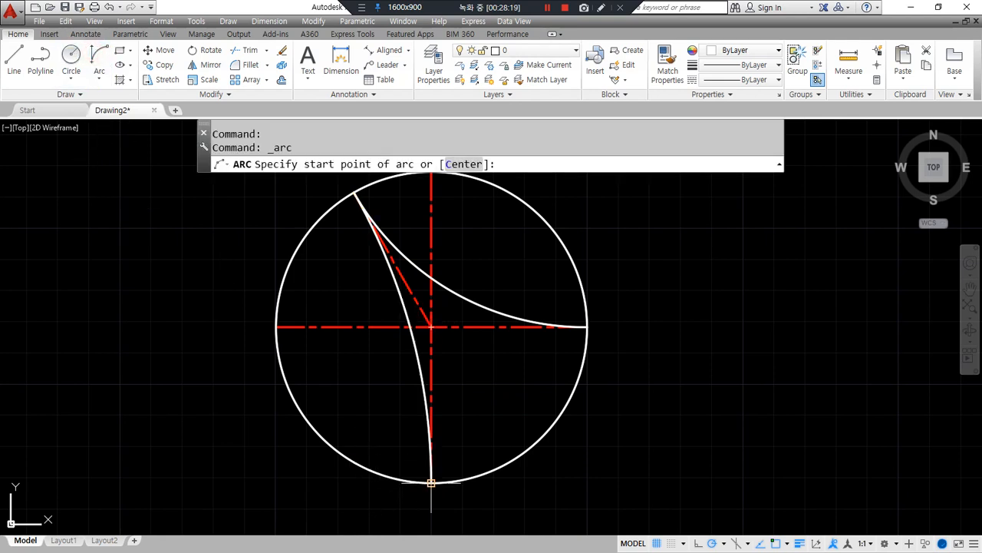
click(432, 482)
click(588, 327)
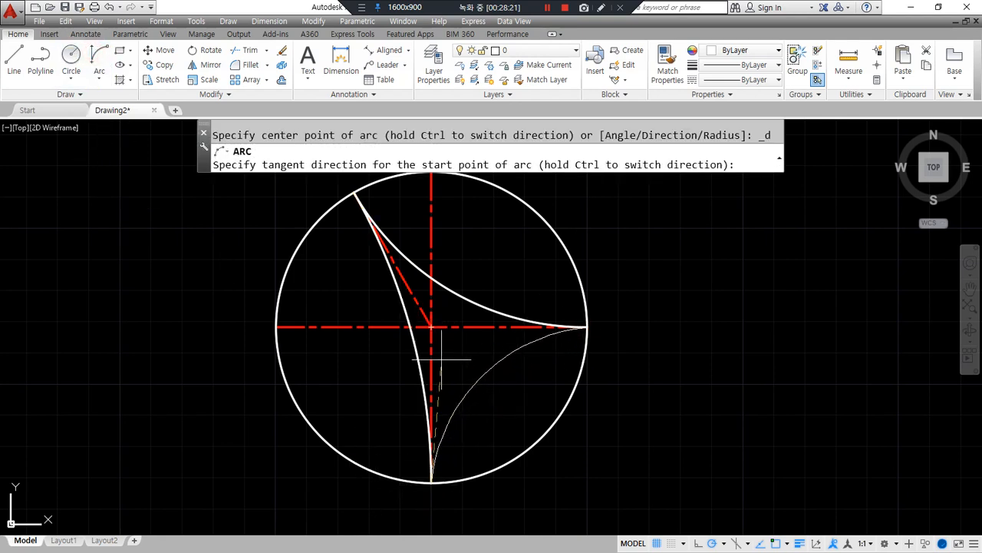
click(441, 361)
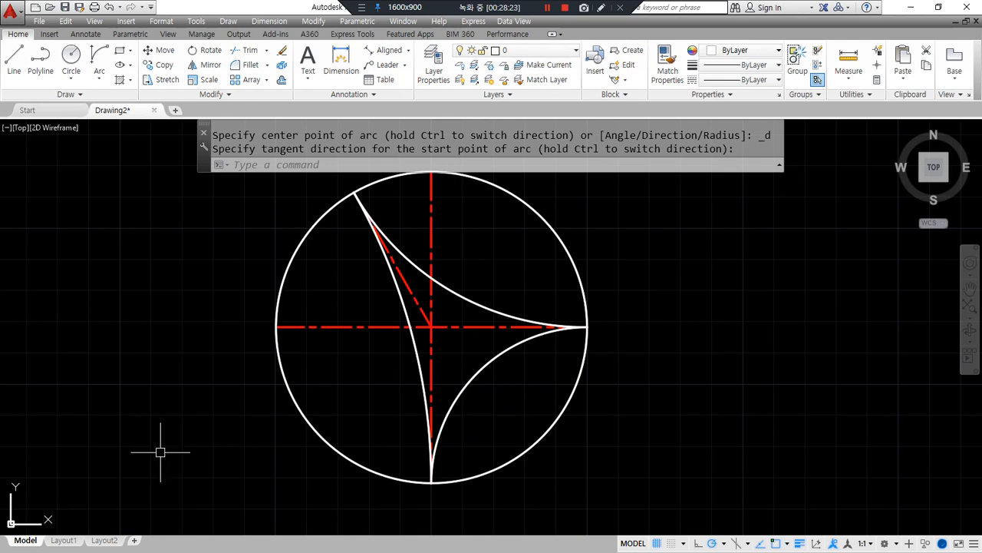
Erase all the white arcs, leaving only the red centre lines
key(Escape)
key(Escape)
click(580, 466)
click(507, 372)
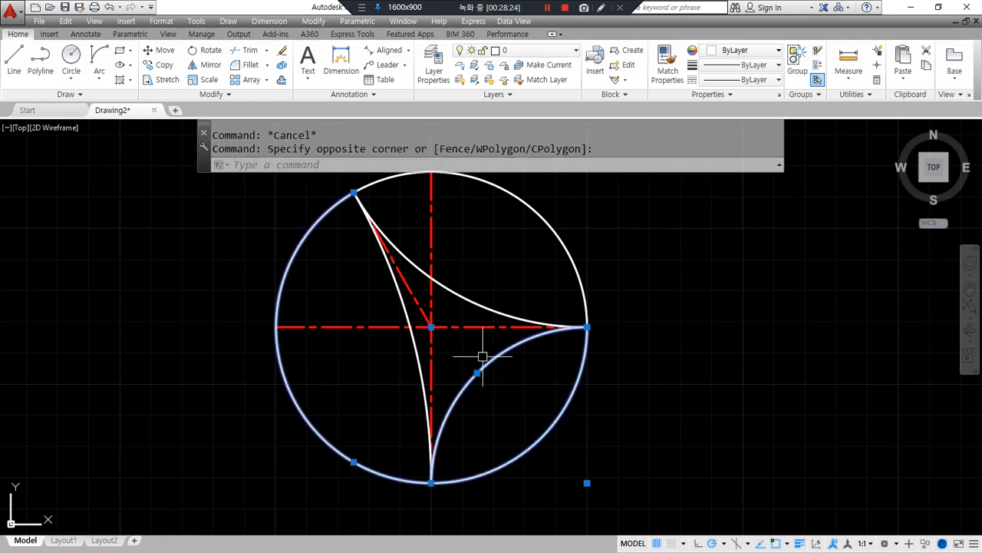
click(471, 306)
click(415, 341)
click(595, 240)
click(544, 212)
key(Delete)
Draw a Start, End, Direction arc from the horizontal line's right end to the slanted line's upper end, its start tangent pointing at the intersection
click(99, 61)
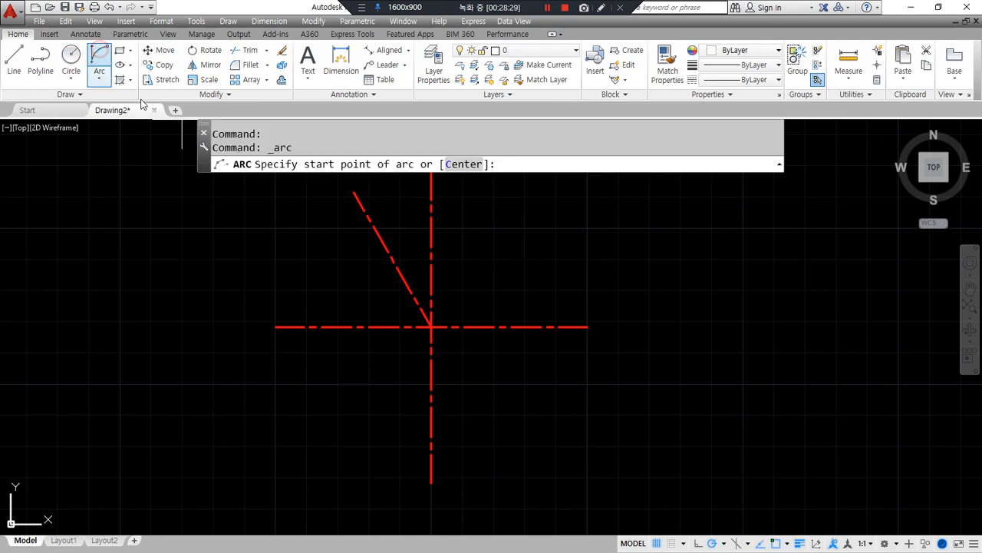
click(587, 326)
click(356, 198)
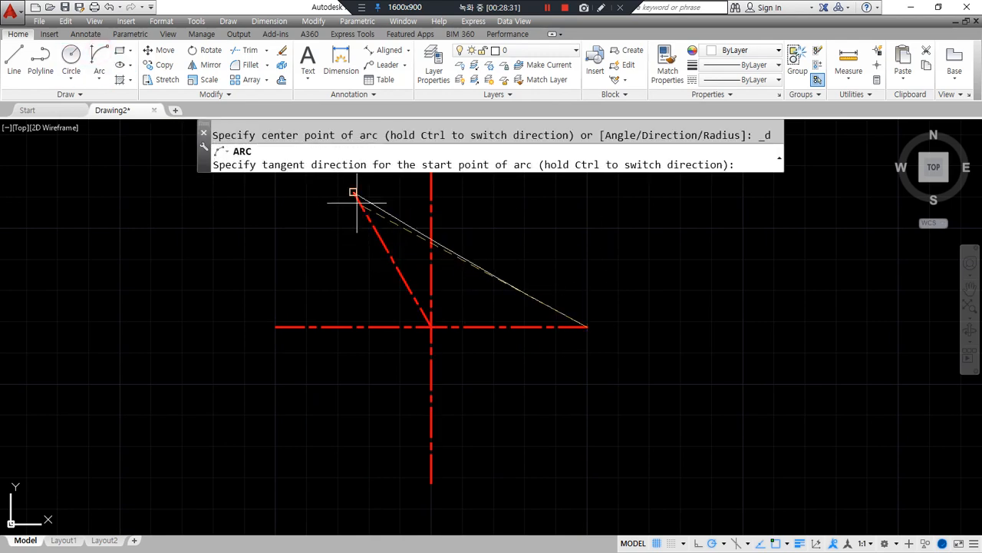
click(431, 327)
Erase the single direction arc between the horizontal and slanted centre lines
middle_drag(452, 290, 414, 316)
click(414, 317)
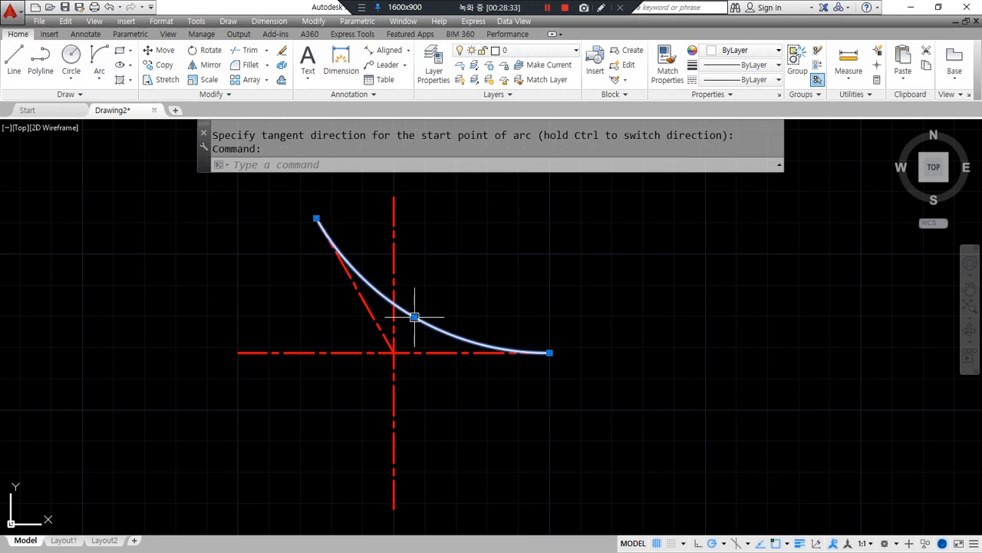
text(e)
key(Return)
click(99, 78)
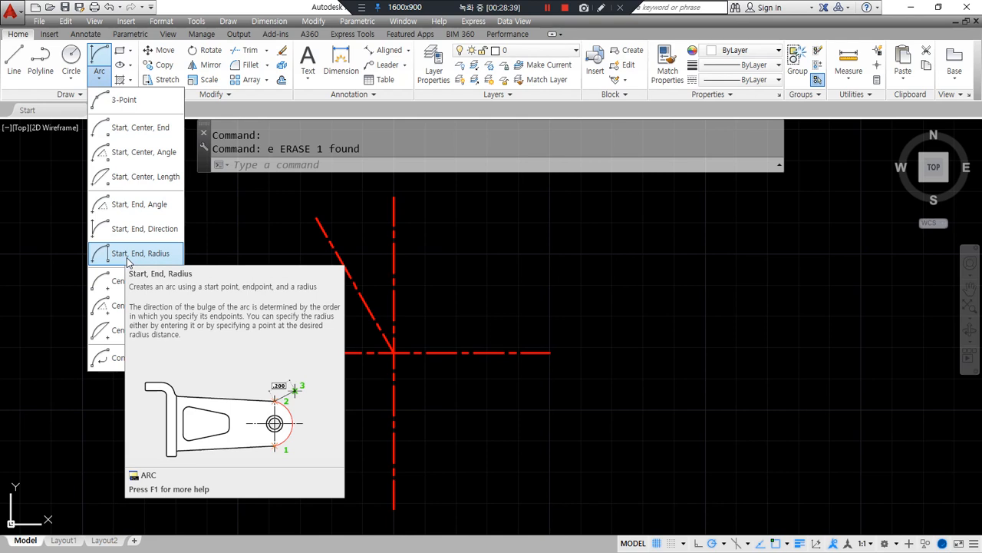
mouse_move(379, 351)
mouse_down()
mouse_move(399, 313)
mouse_move(480, 399)
mouse_move(411, 349)
mouse_up()
mouse_move(535, 258)
mouse_down()
mouse_move(525, 303)
mouse_move(573, 265)
mouse_up()
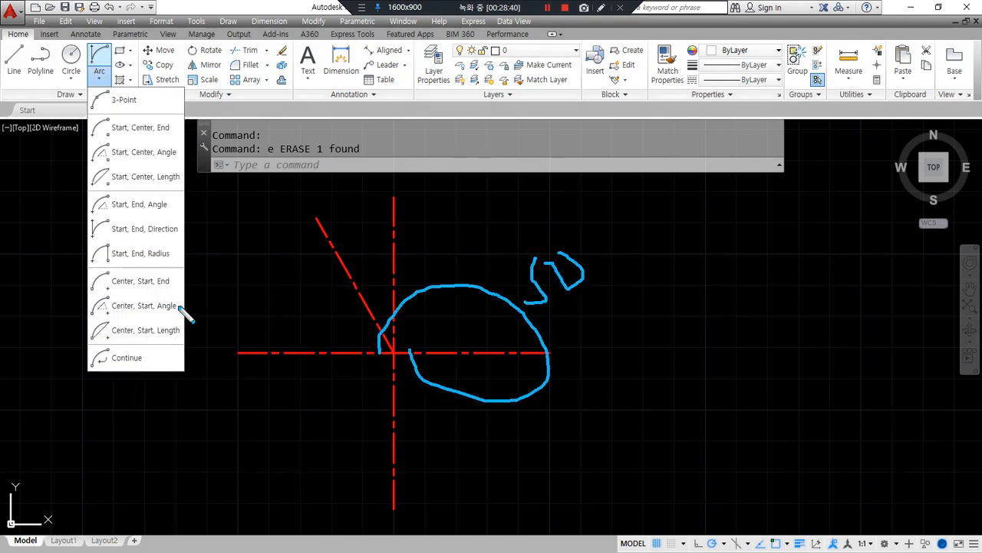
drag(96, 261, 202, 261)
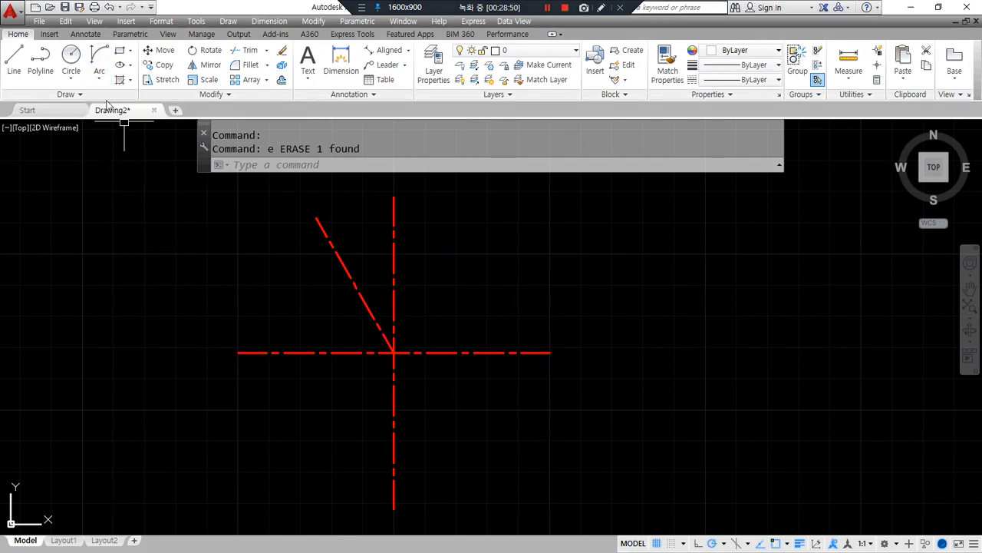
Draw a Start, End, Radius arc from the horizontal line's right end to the vertical line's upper end with radius 50
click(99, 61)
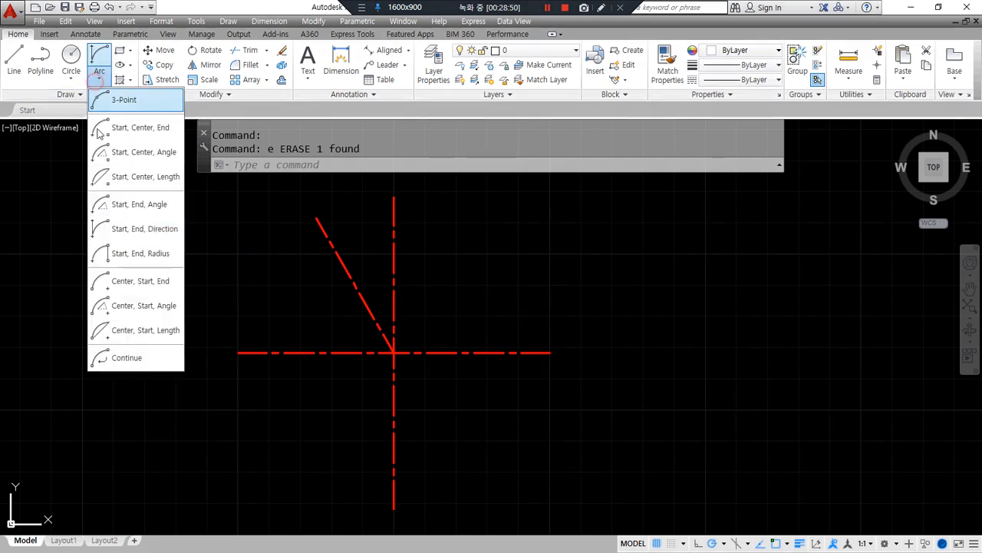
click(124, 257)
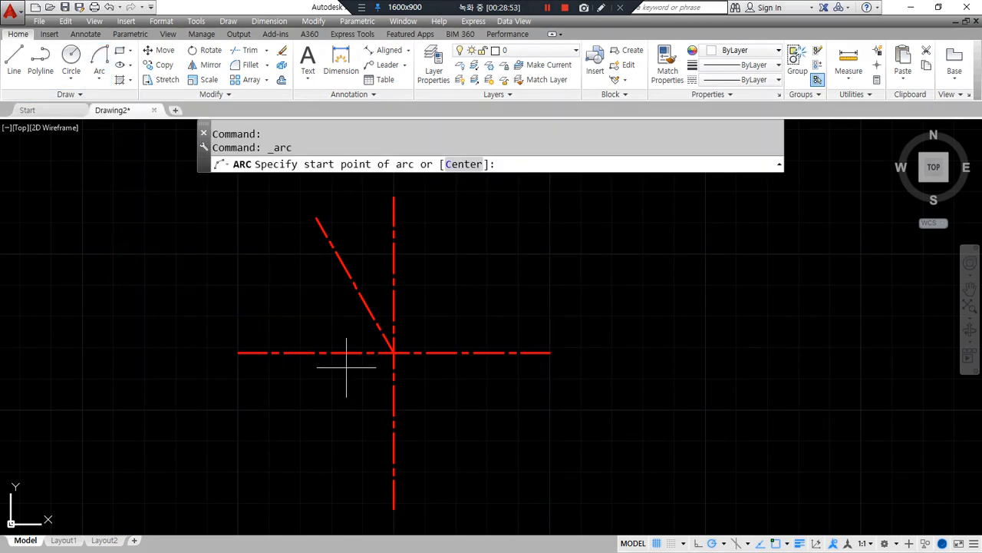
click(550, 352)
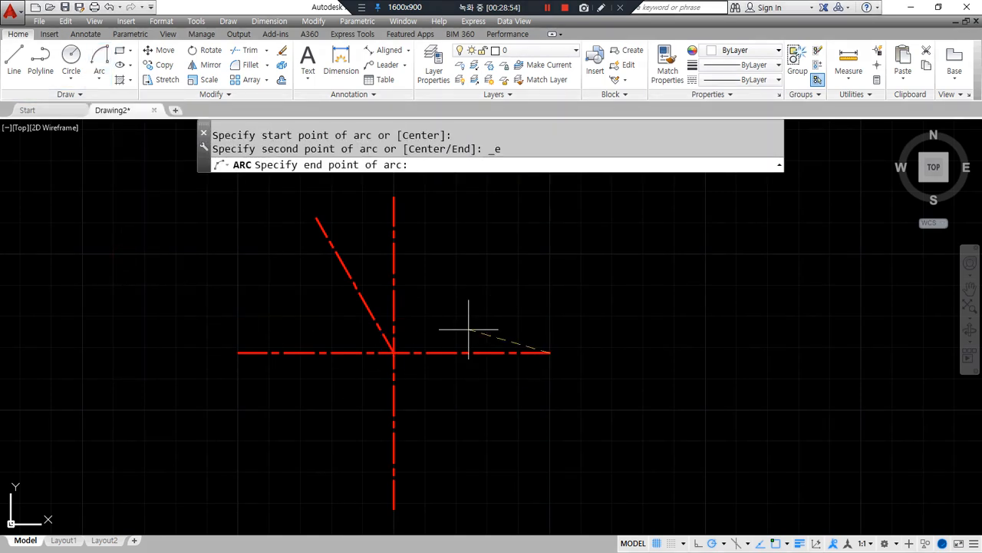
click(392, 228)
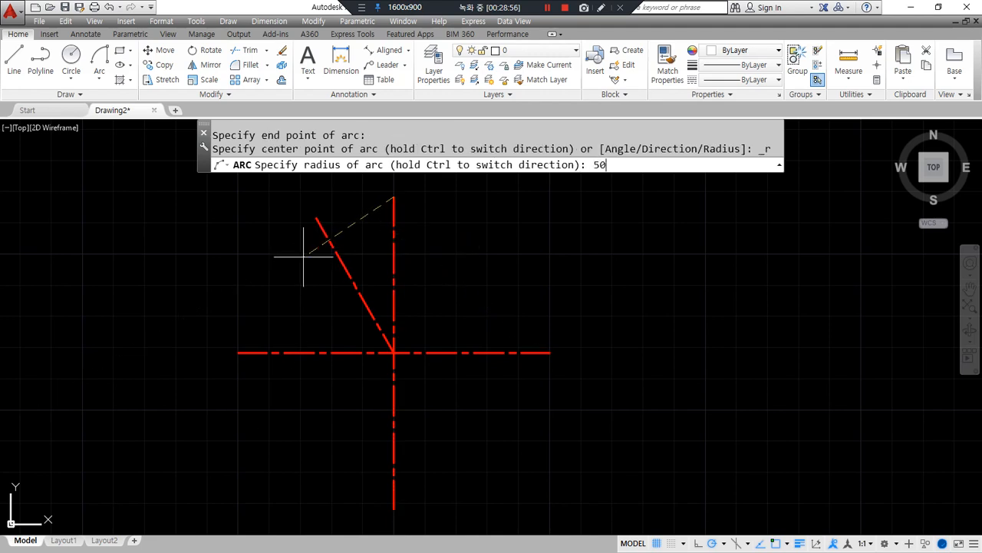
key(Return)
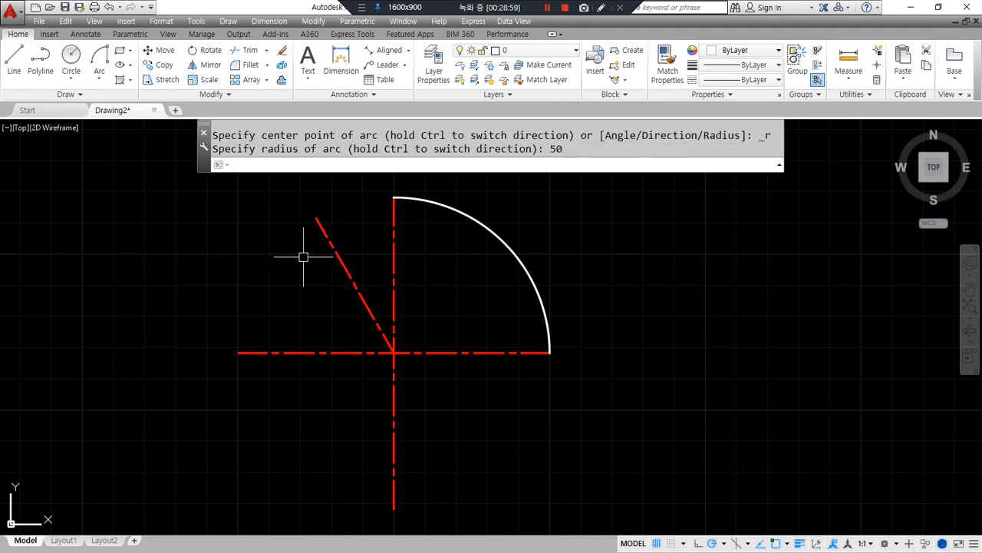
key(Return)
key(Escape)
key(Escape)
Draw a Start, End, Radius arc in the reverse order, from the vertical line's upper end to the horizontal line's right end, with radius 50
click(99, 62)
click(392, 201)
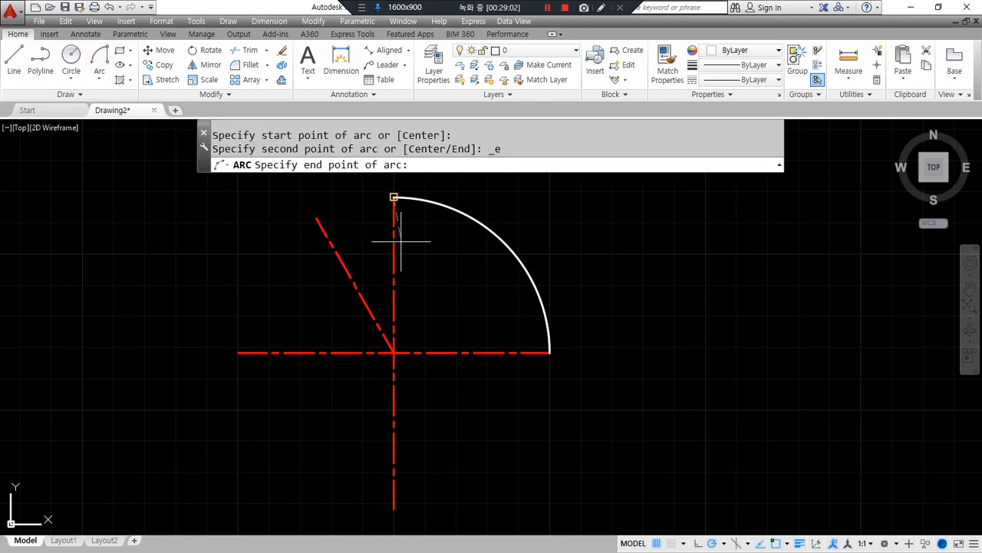
click(504, 347)
text(50)
key(Return)
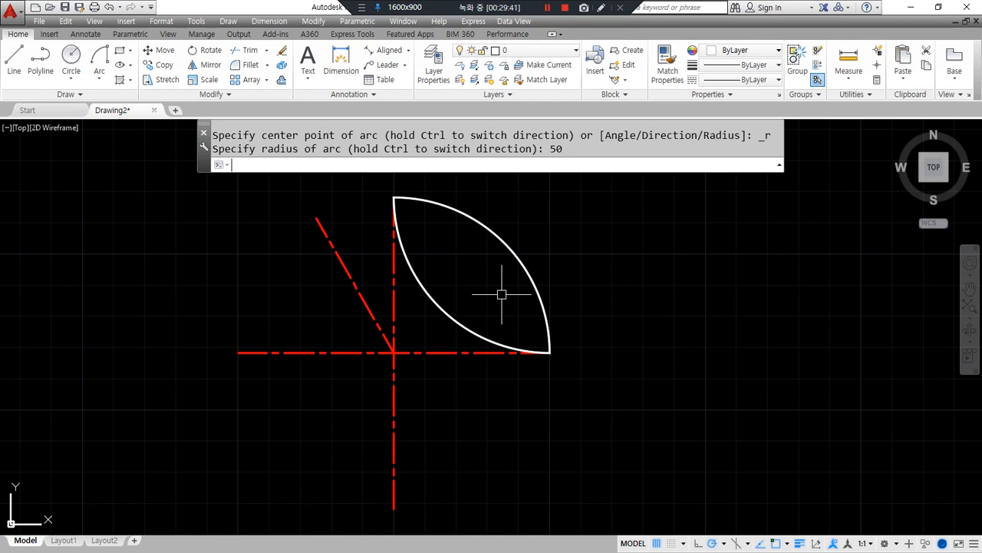
Erase the two radius arcs between the vertical and horizontal centre lines
click(607, 227)
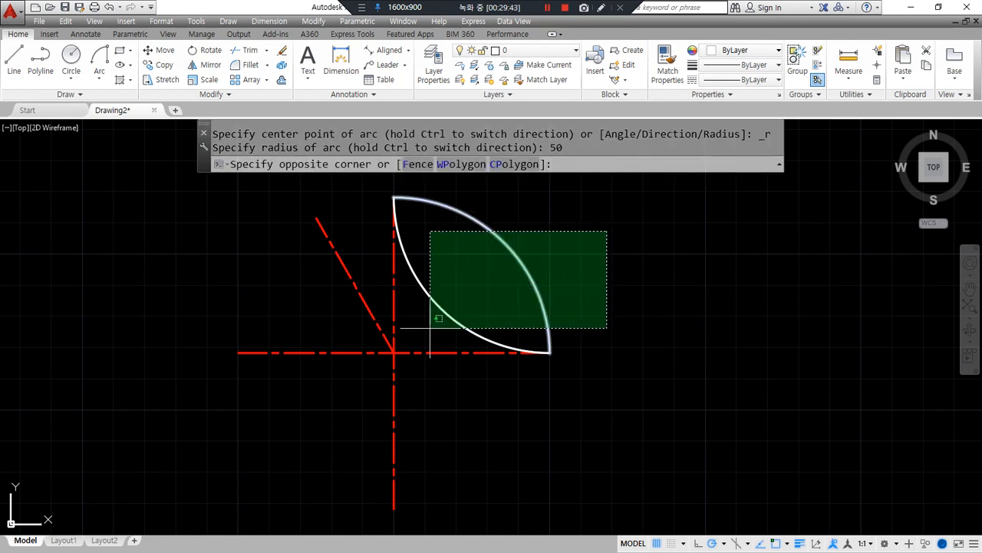
click(434, 326)
text(e)
key(Return)
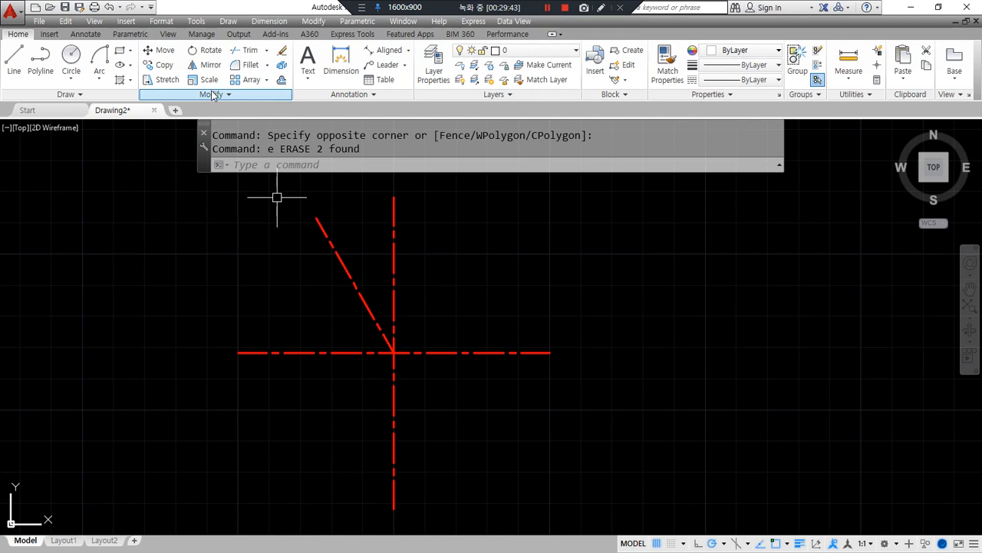
Draw a Start, End, Radius arc from the horizontal line's right end to the slanted line's upper end with radius 50
click(99, 57)
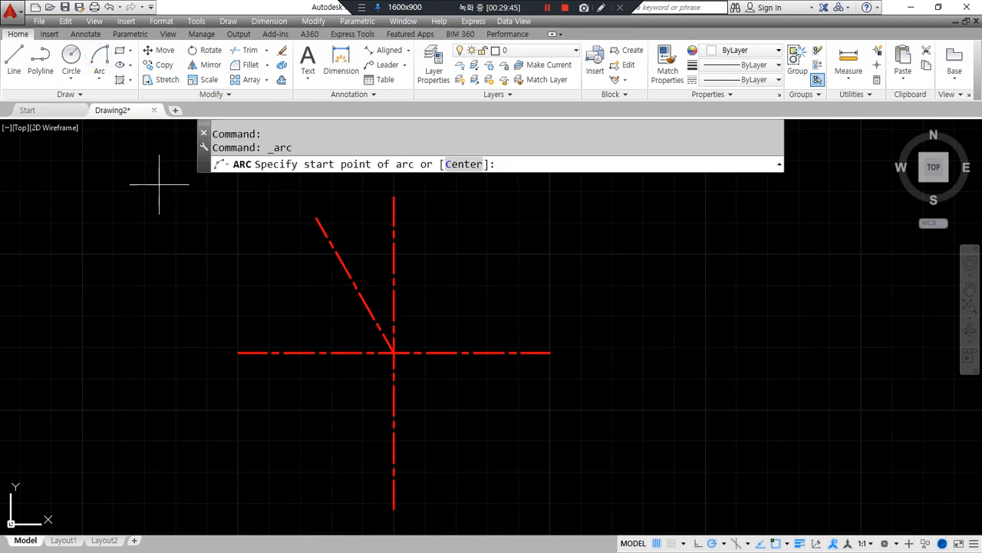
click(519, 351)
click(317, 218)
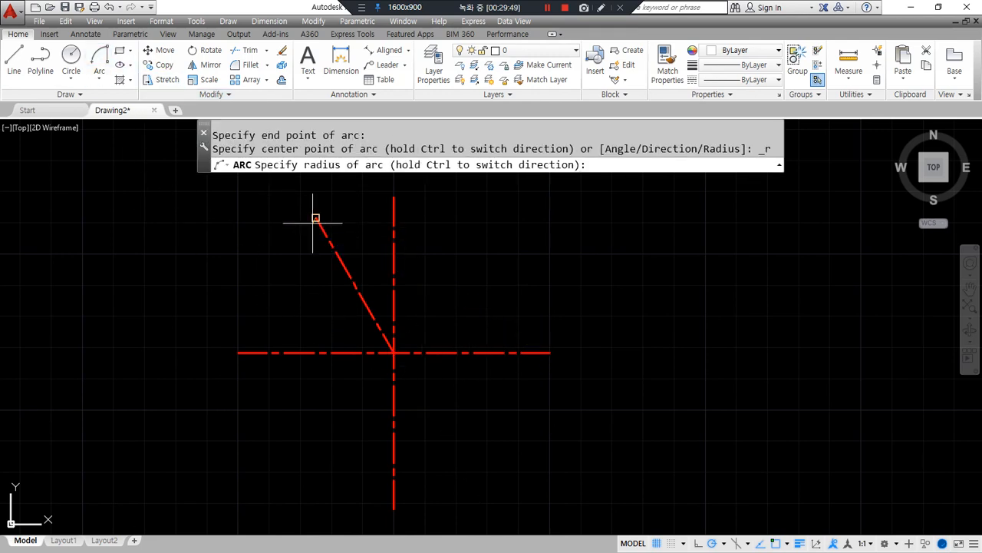
text(50)
key(Return)
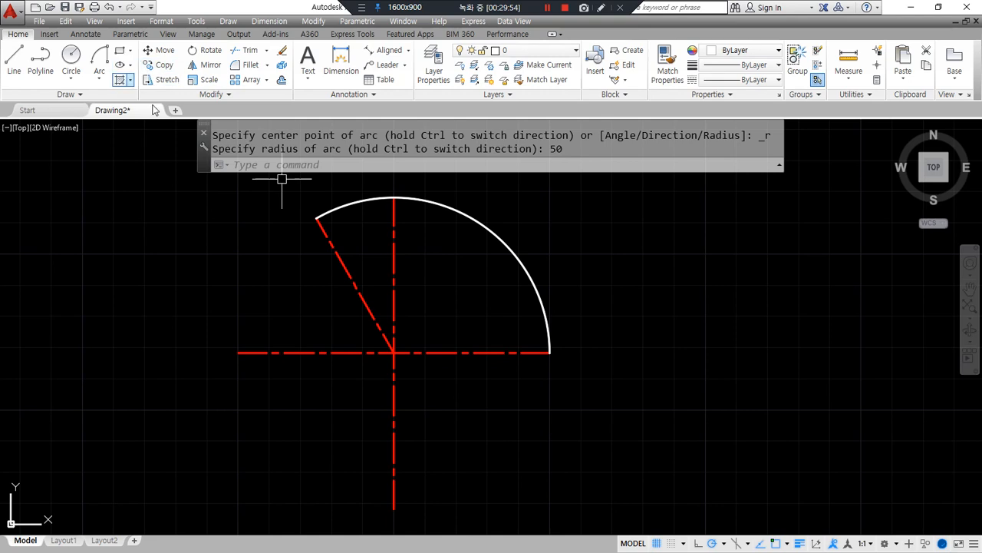
Draw a Start, End, Radius arc from the slanted line's upper end back to the horizontal line's right end with radius 50
click(105, 58)
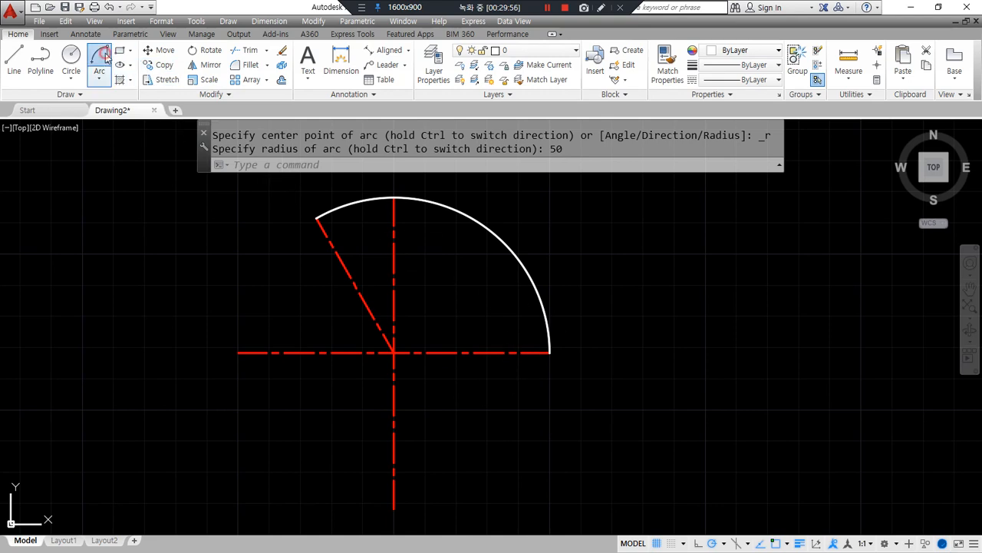
click(317, 218)
drag(312, 228, 327, 221)
mouse_move(265, 147)
mouse_down()
mouse_move(249, 230)
mouse_move(384, 283)
mouse_up()
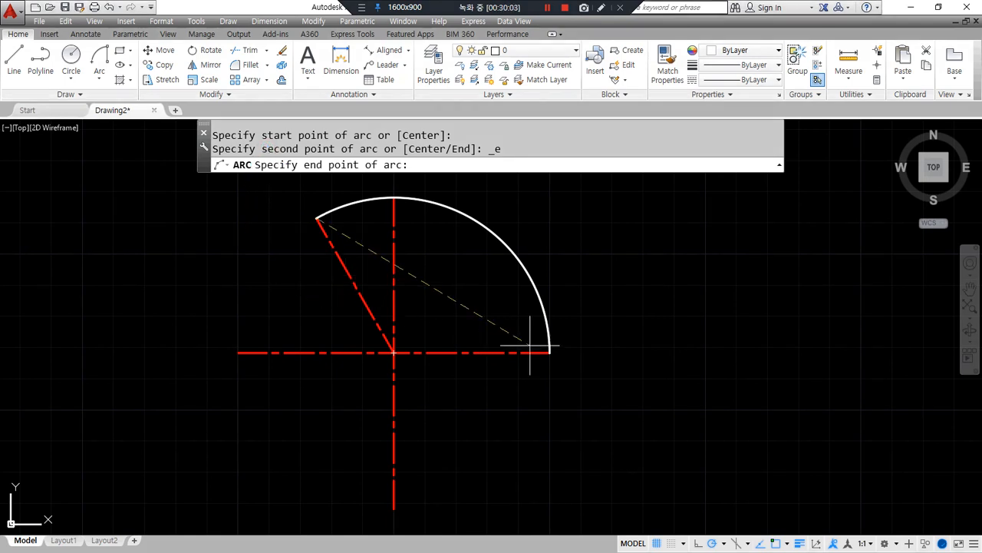
click(546, 350)
text(50)
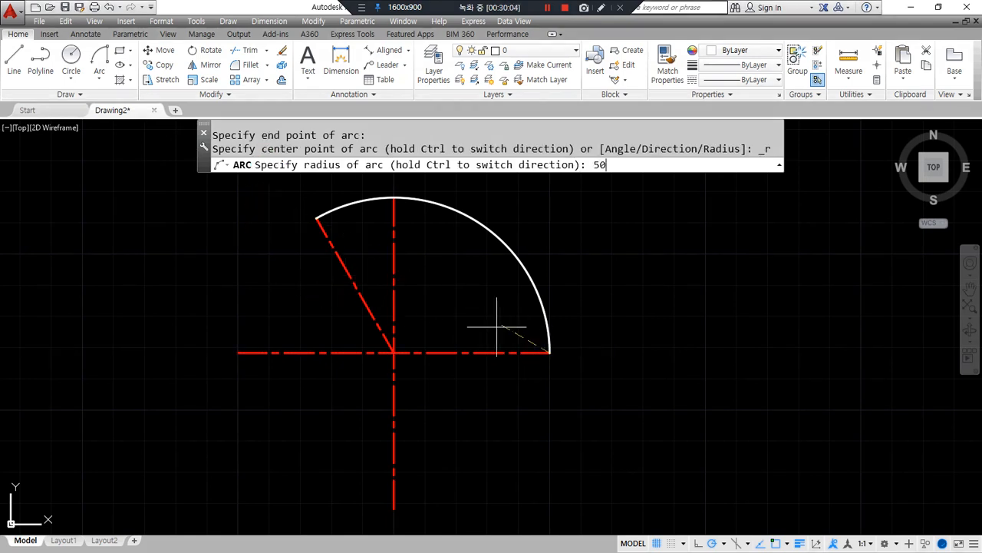
key(Return)
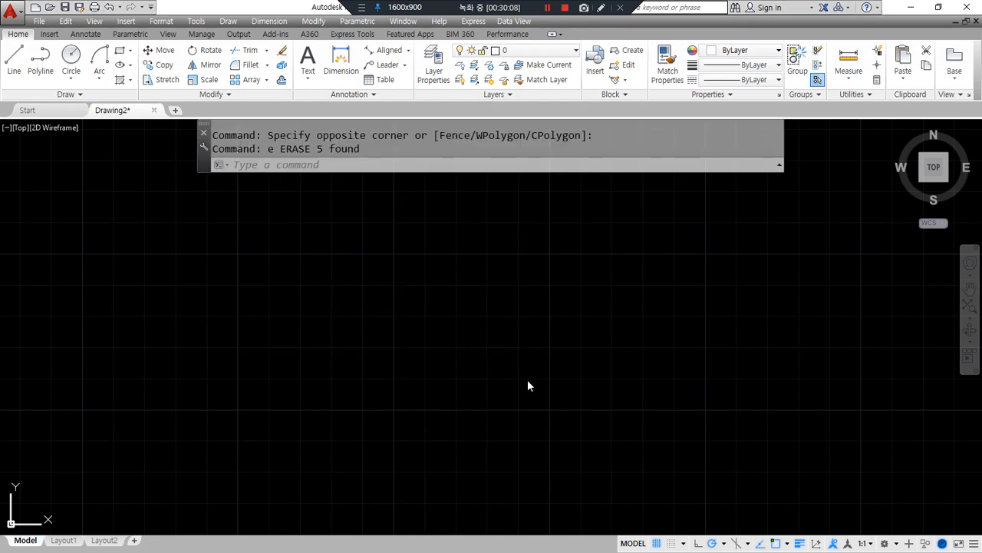
scroll(527, 380, down, 5)
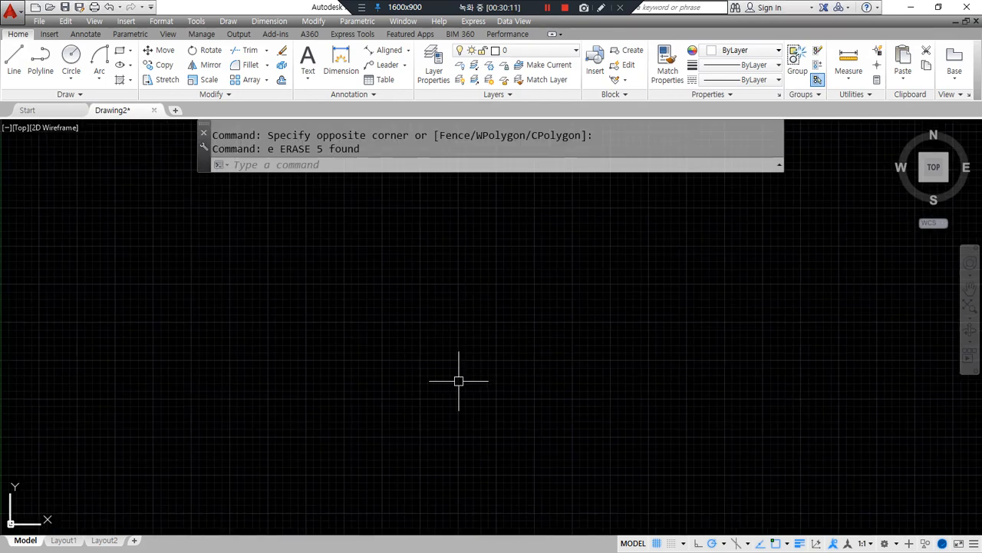
Draw four construction lines through one common point: horizontal, at 30°, vertical and at 150°
text(z)
key(Return)
text(a)
key(Return)
text(xl)
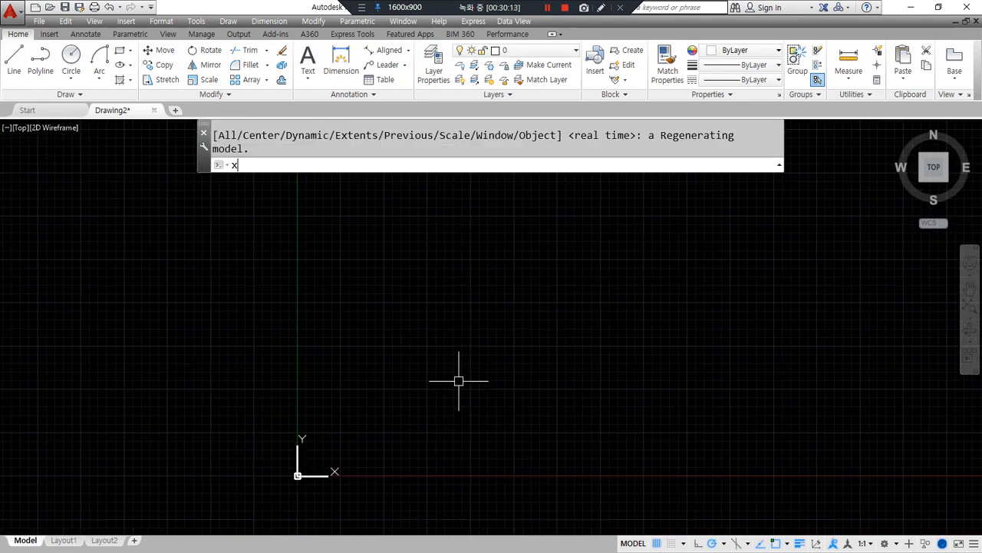
key(Return)
middle_drag(577, 292, 514, 335)
click(513, 335)
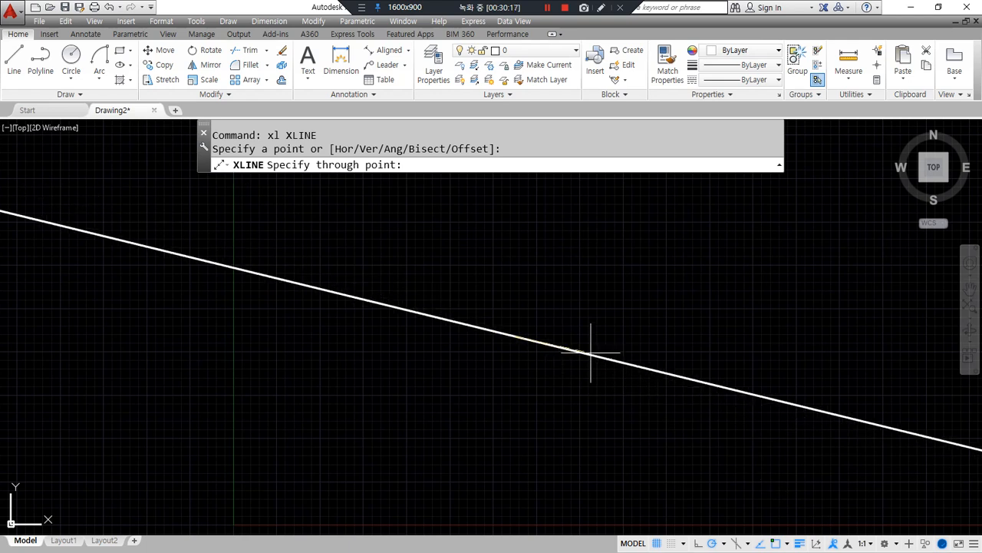
click(588, 336)
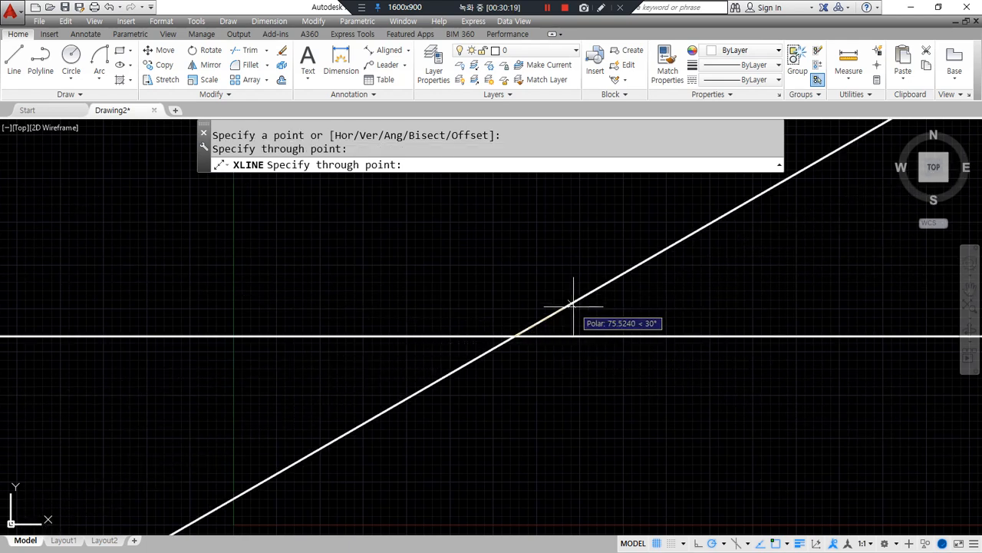
click(574, 300)
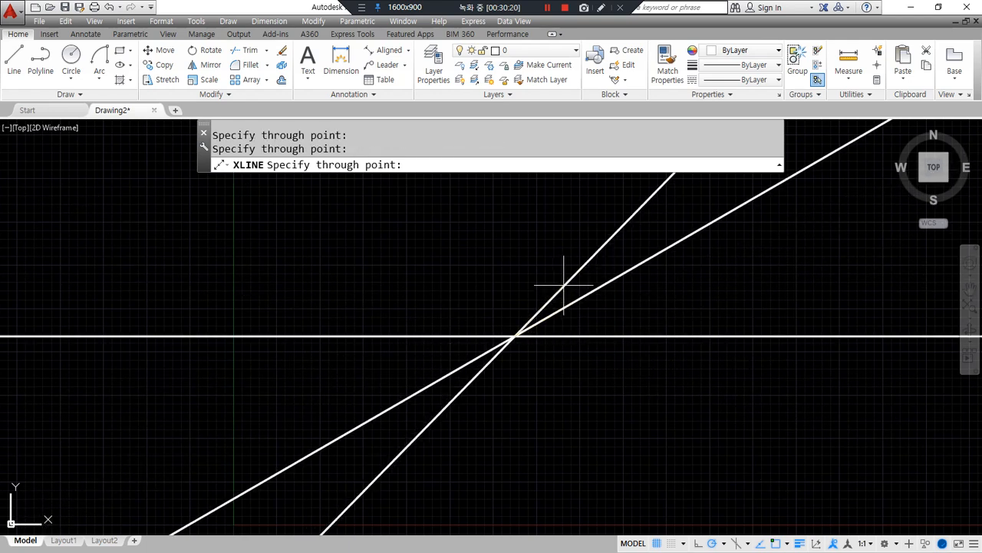
click(506, 276)
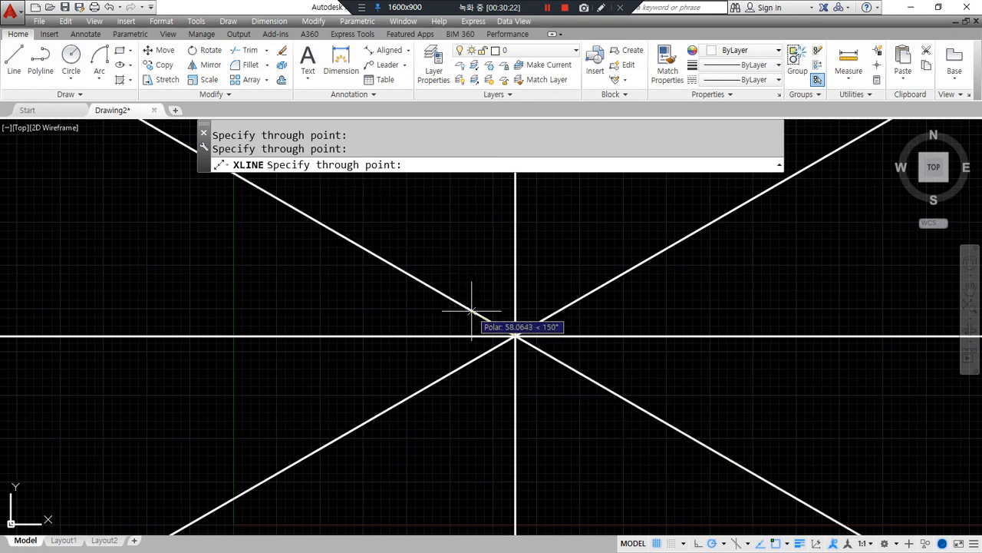
click(470, 312)
key(Return)
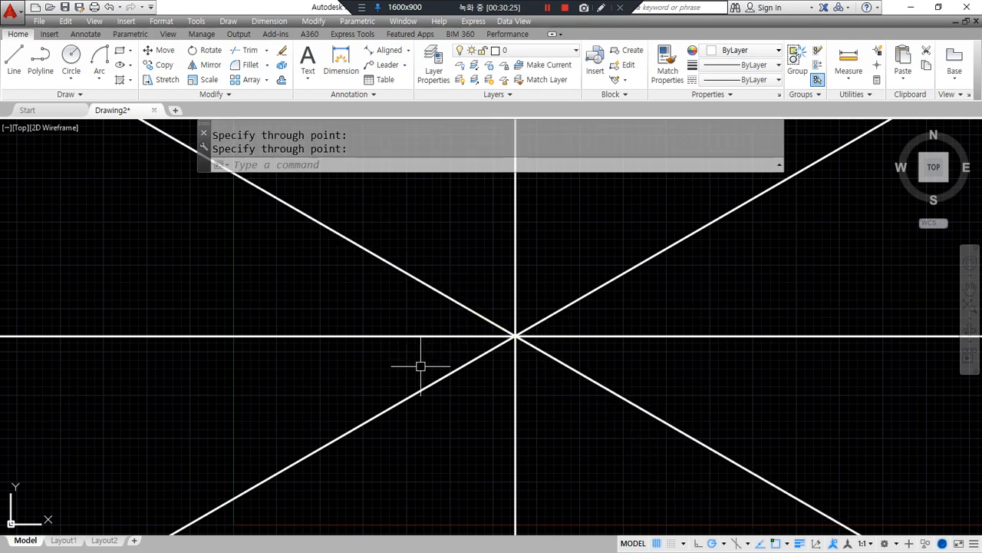
Move the four crossing construction lines to the cen layer
click(548, 359)
click(485, 303)
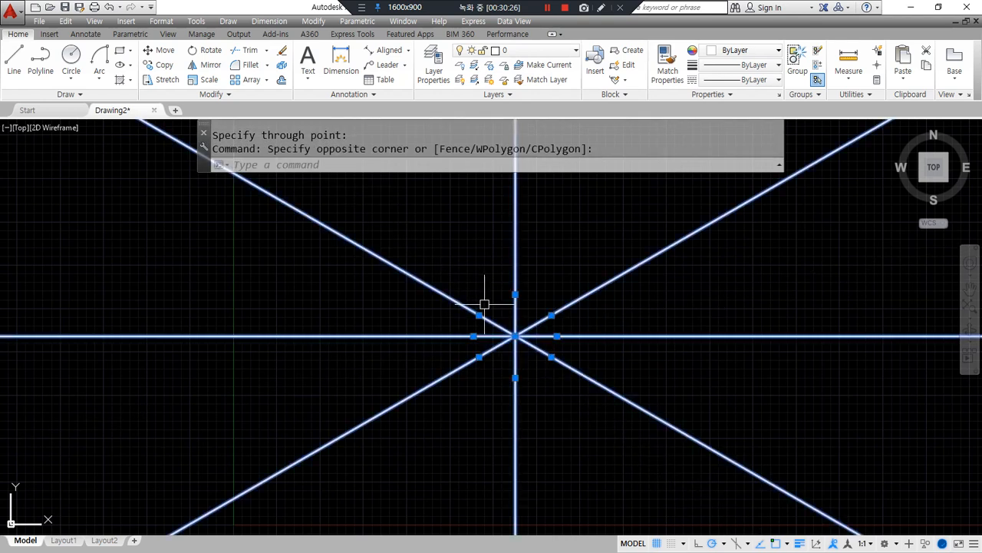
click(529, 50)
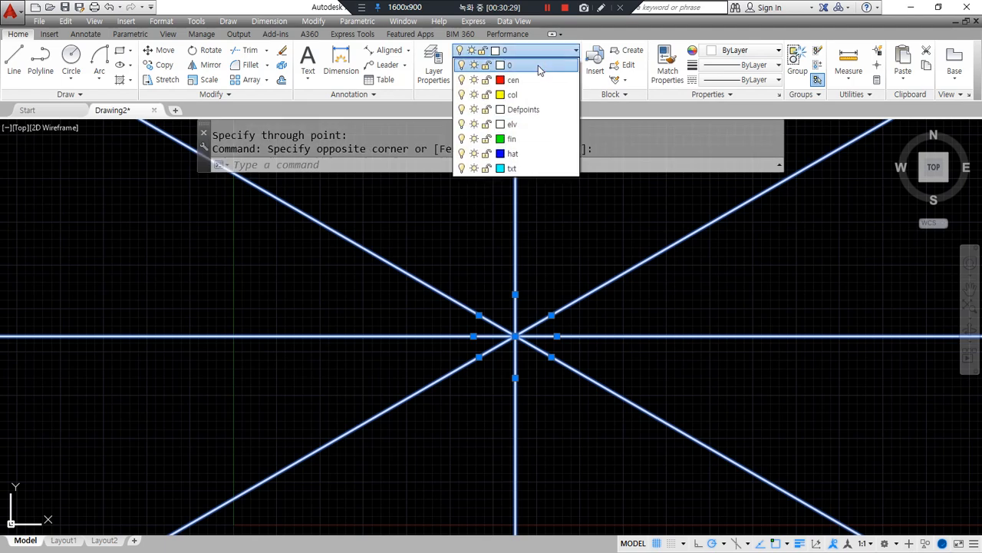
click(513, 79)
key(Escape)
scroll(515, 341, up, 1)
scroll(514, 342, up, 2)
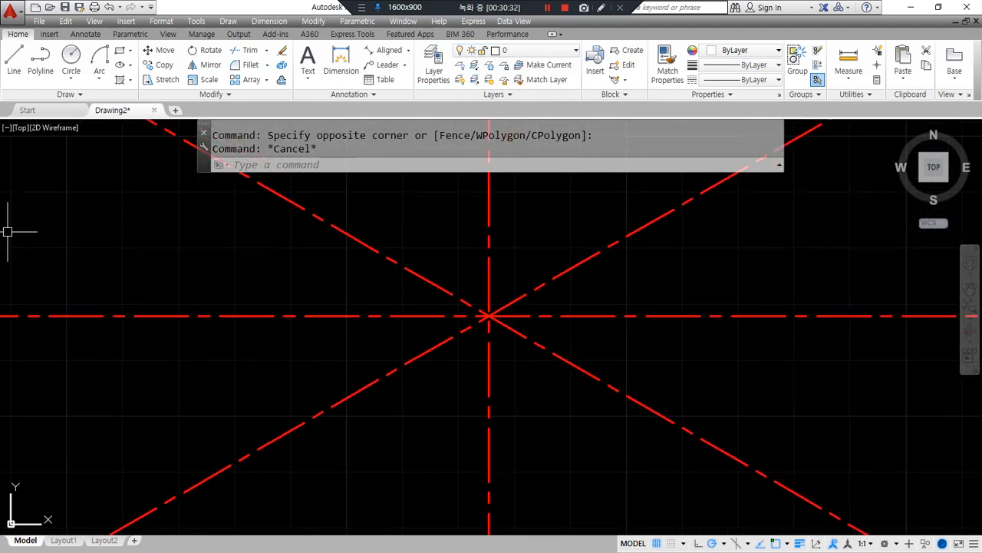
Bring up the reference drawing in the browser and examine the left part's centre hole and its radius dimension
drag(0, 73, 829, 50)
key(ctrl+alt+d)
mouse_move(281, 373)
mouse_down()
mouse_move(242, 326)
mouse_move(311, 276)
mouse_move(345, 363)
mouse_move(282, 376)
mouse_up()
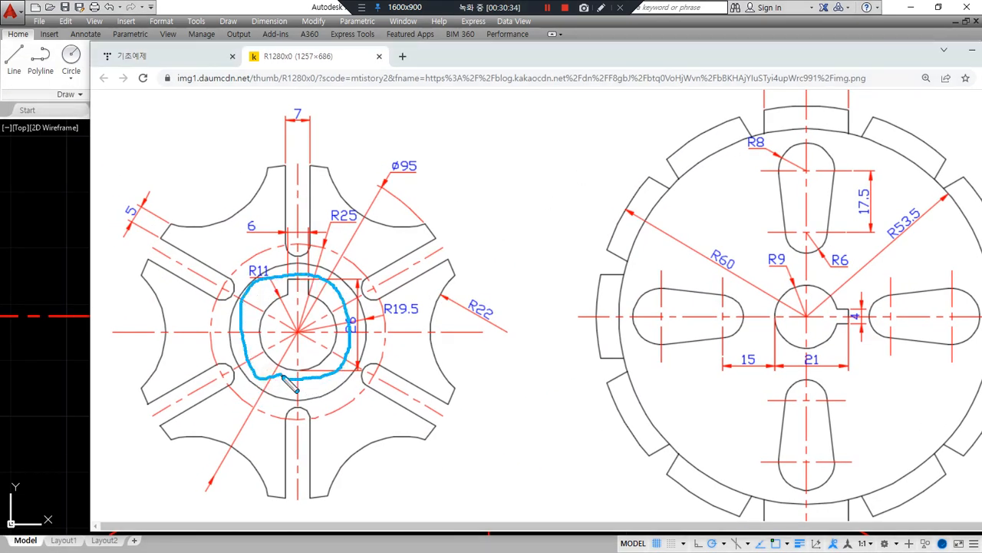
key(ctrl+z)
mouse_move(276, 288)
mouse_down()
mouse_move(252, 288)
mouse_move(271, 264)
mouse_up()
key(ctrl+alt+d)
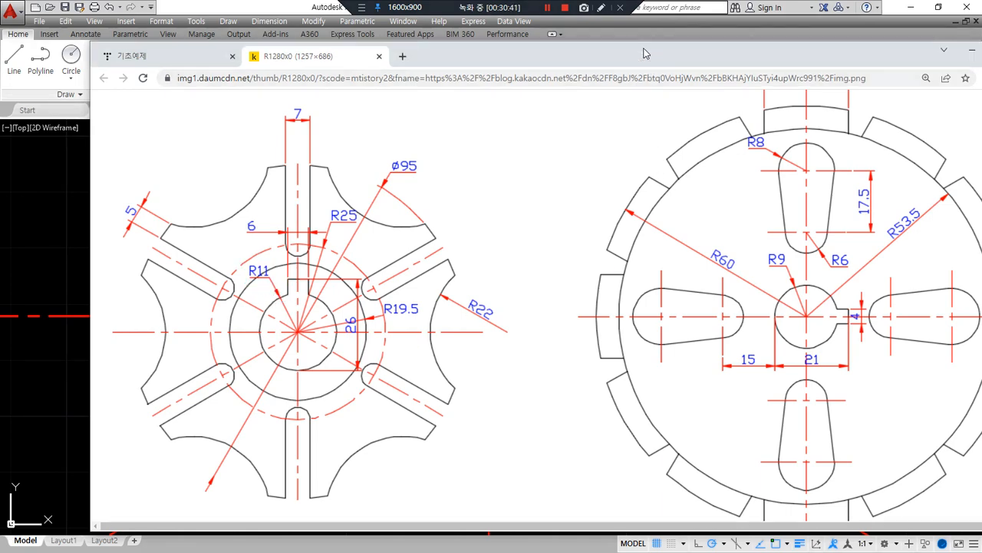
mouse_move(643, 49)
mouse_down()
mouse_move(198, 68)
mouse_move(0, 12)
mouse_up()
click(218, 239)
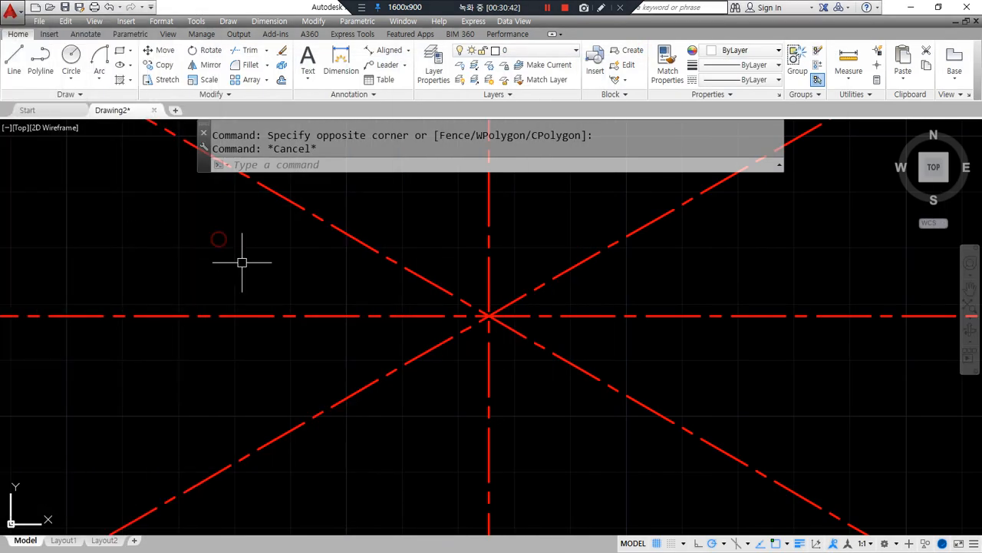
Draw a circle of radius 11 centred on the intersection of the centre lines
text(c)
key(space)
click(474, 316)
text(11)
key(space)
scroll(450, 313, up, 2)
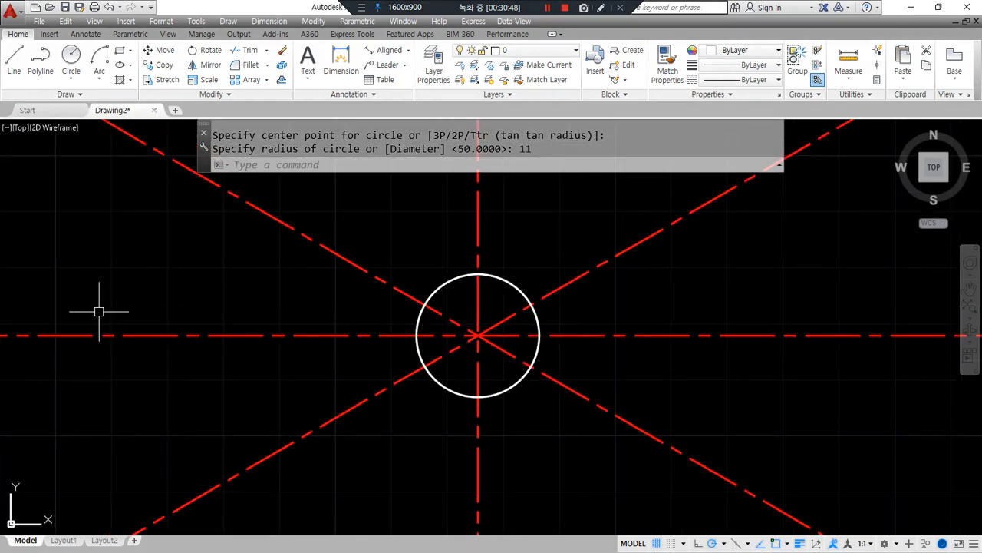
Switch to the browser's reference drawing and examine the keyway of the left part and how its width and height are dimensioned
key(alt+Tab)
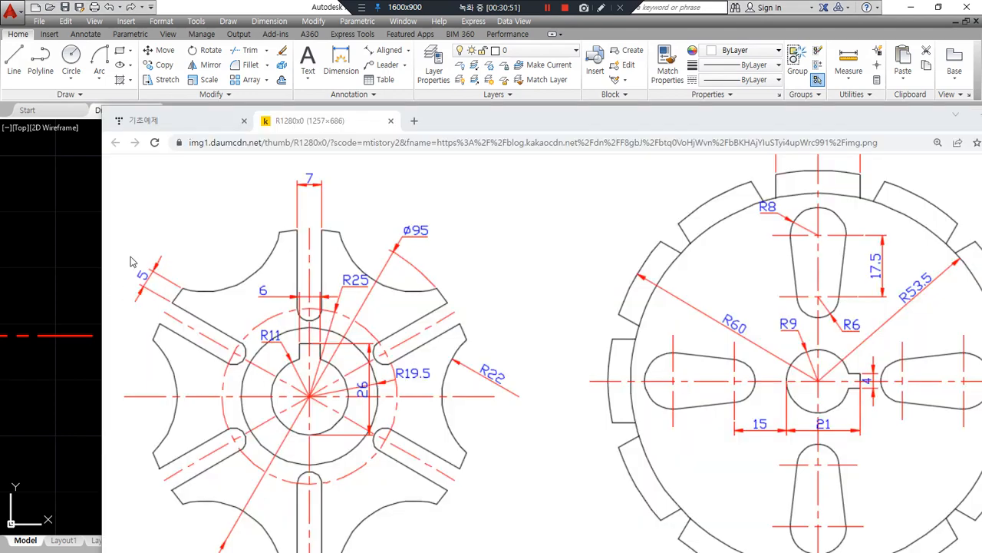
mouse_move(298, 359)
mouse_down()
mouse_move(319, 344)
mouse_move(321, 361)
mouse_up()
mouse_move(446, 185)
mouse_down()
mouse_move(451, 211)
mouse_move(453, 199)
mouse_move(464, 210)
mouse_move(475, 191)
mouse_move(478, 204)
mouse_move(501, 201)
mouse_move(495, 233)
mouse_up()
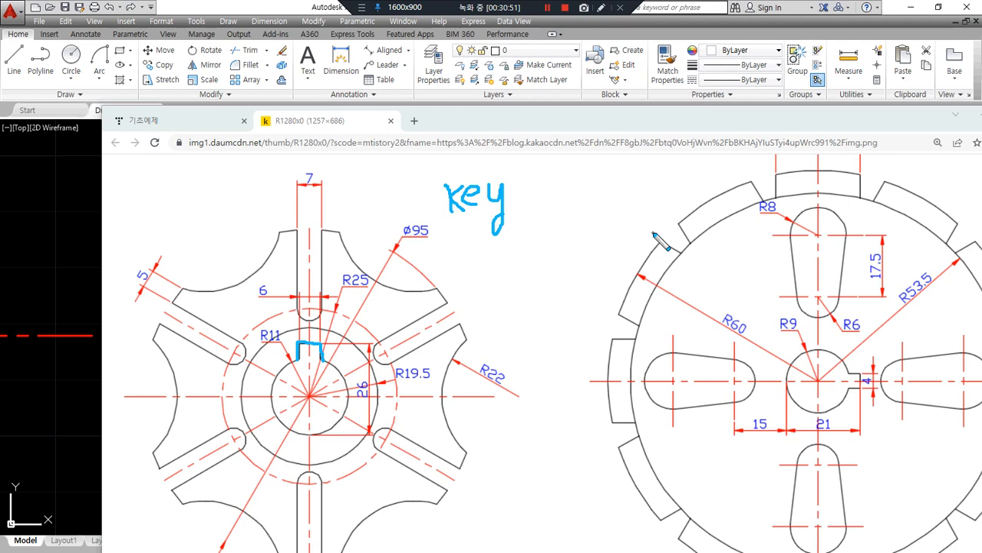
key(e)
mouse_move(301, 338)
mouse_down()
mouse_move(301, 368)
mouse_move(322, 370)
mouse_move(320, 347)
mouse_move(299, 339)
mouse_up()
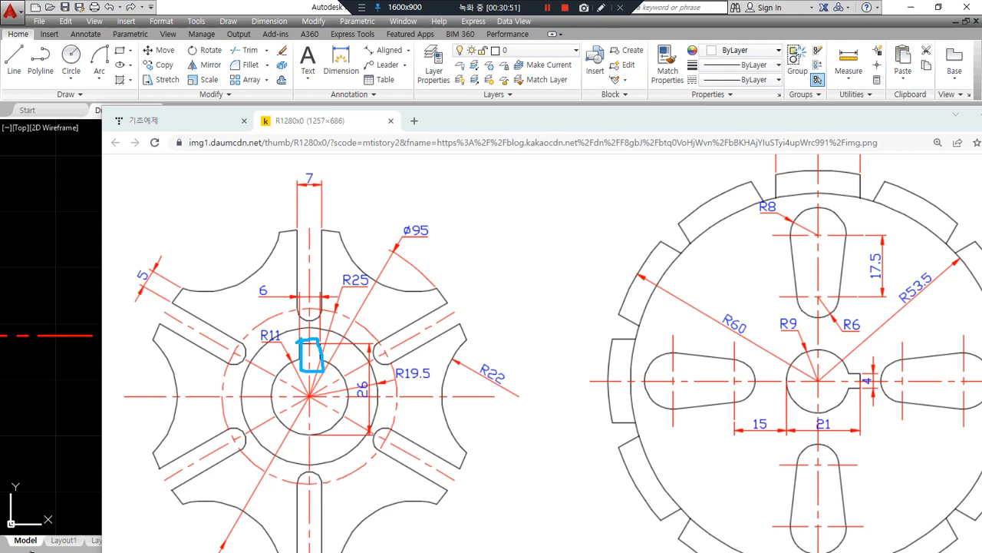
key(ctrl+z)
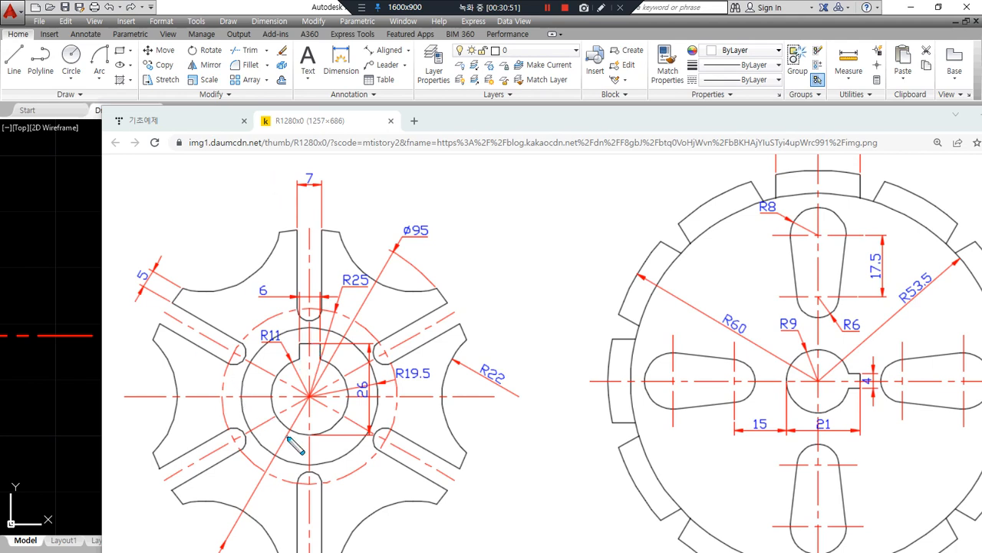
mouse_move(315, 436)
mouse_down()
mouse_move(236, 436)
mouse_move(459, 436)
mouse_up()
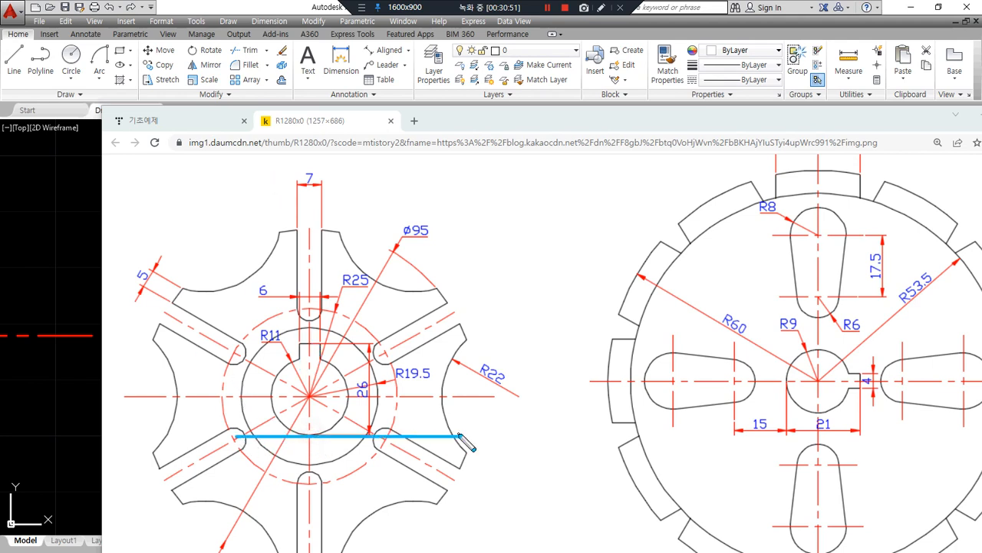
mouse_move(387, 436)
mouse_down()
mouse_move(386, 340)
mouse_move(403, 358)
mouse_up()
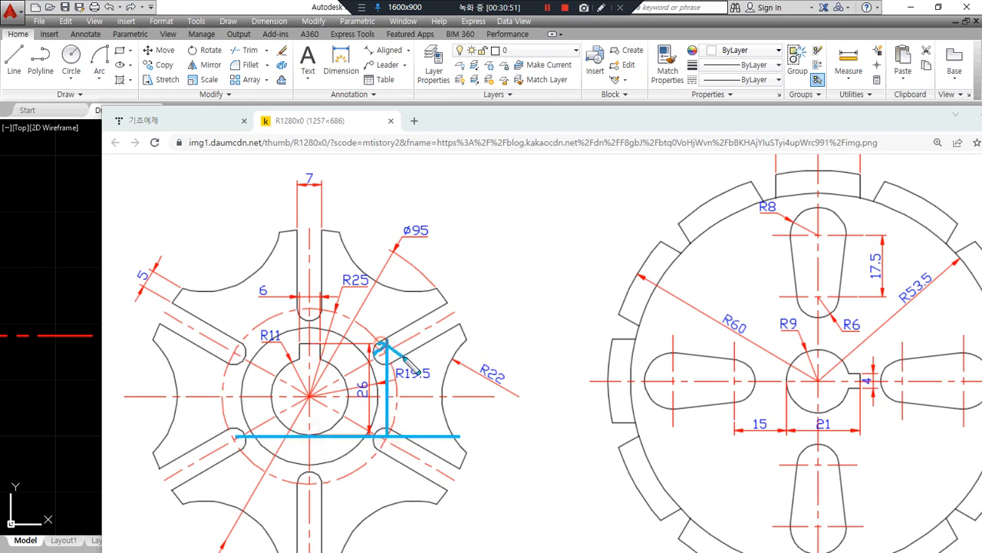
mouse_move(273, 265)
mouse_down()
mouse_move(270, 304)
mouse_move(273, 253)
mouse_move(265, 301)
mouse_up()
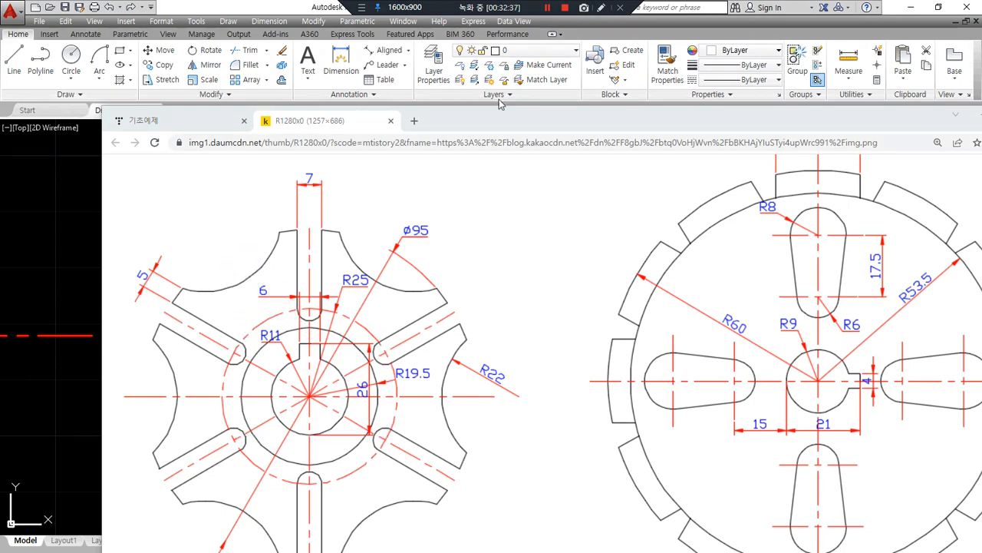
click(500, 103)
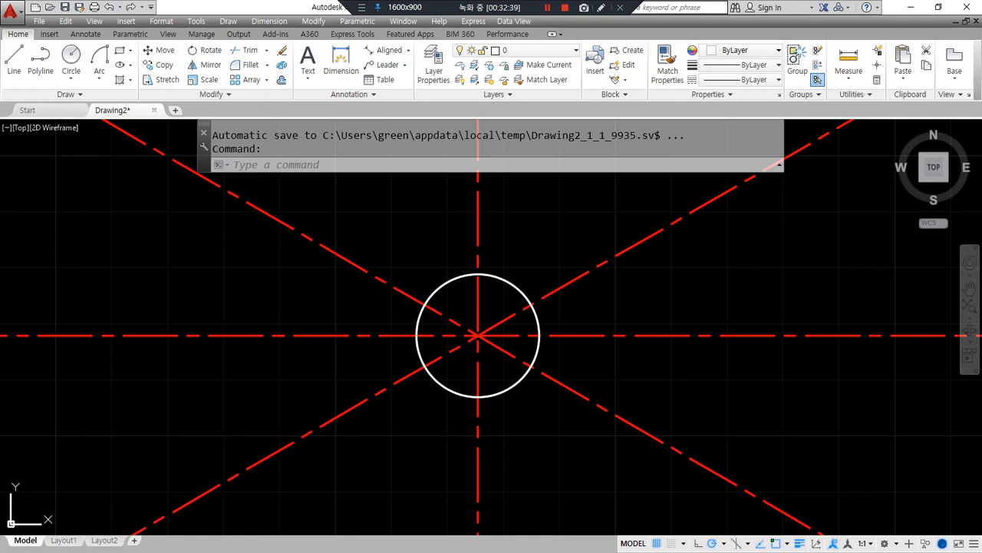
Draw a horizontal construction line through the lowest point of the circle
text(XLINE)
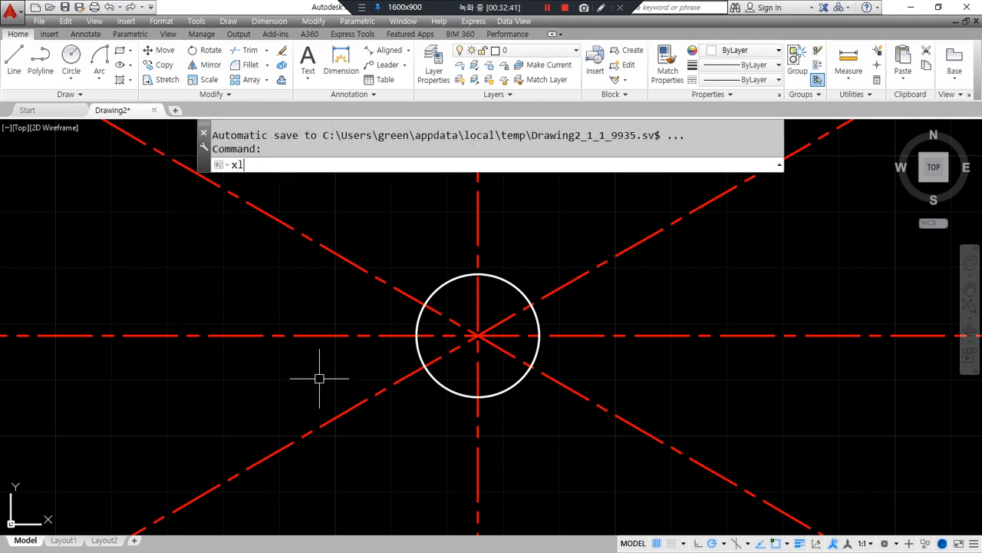
key(Return)
text(h)
key(Return)
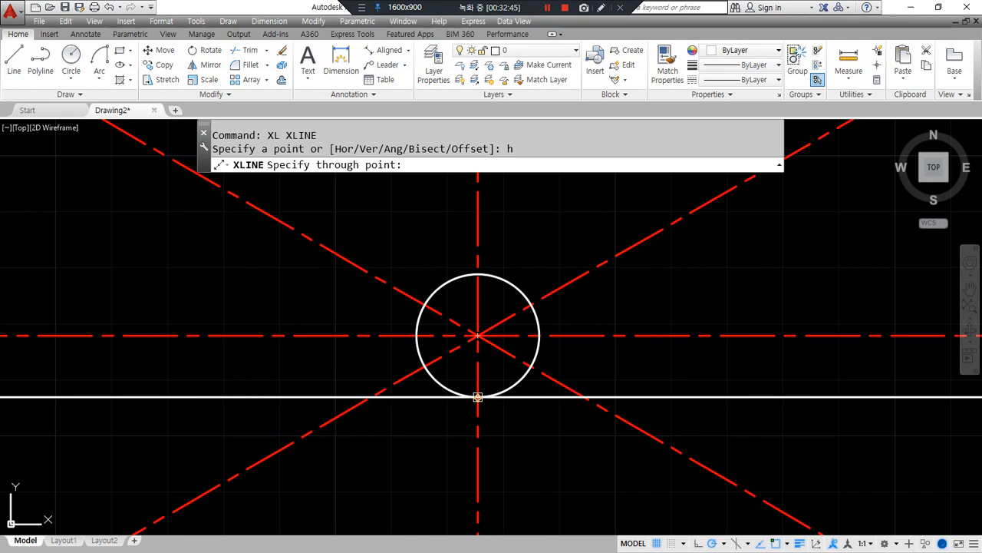
click(477, 397)
key(Return)
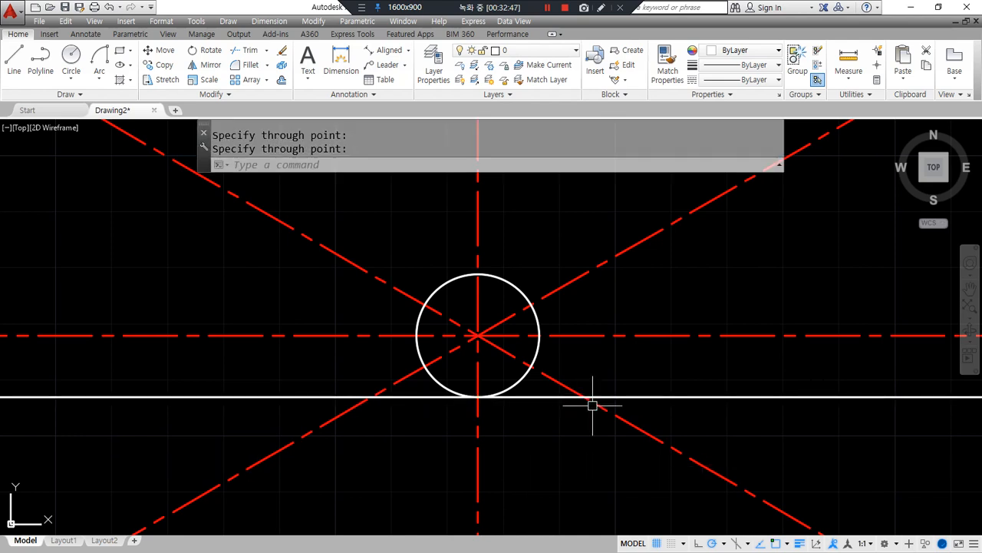
Offset the horizontal construction line at the circle's lowest point upward by 26
mouse_move(606, 395)
mouse_down()
mouse_move(610, 263)
mouse_move(582, 246)
mouse_up()
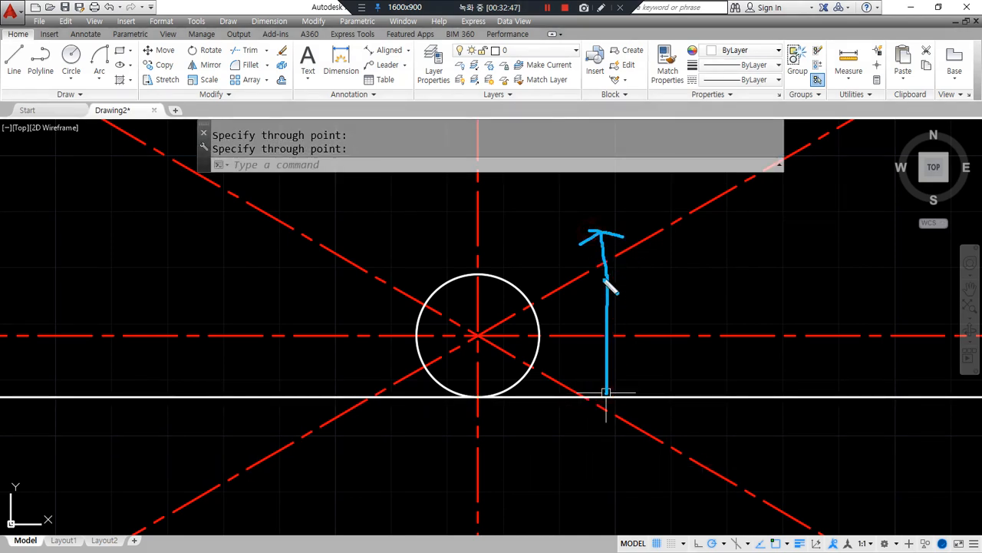
text(o)
key(Return)
text(26)
key(Return)
click(639, 395)
click(645, 314)
key(Return)
Offset the vertical centre line by 3 to both sides
mouse_move(479, 217)
mouse_down()
mouse_move(432, 204)
mouse_move(437, 223)
mouse_move(521, 211)
mouse_move(505, 223)
mouse_up()
key(Escape)
text(o)
key(Return)
text(3)
key(Return)
click(477, 220)
click(450, 213)
click(477, 216)
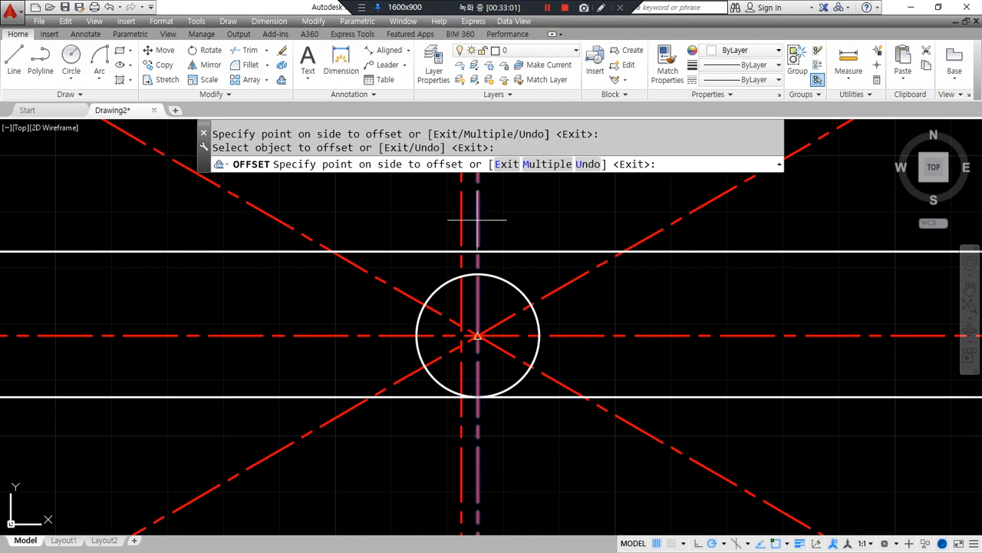
click(533, 222)
scroll(498, 254, up, 2)
Match the properties of the white horizontal line above the circle onto the two offset vertical lines
drag(496, 213, 507, 229)
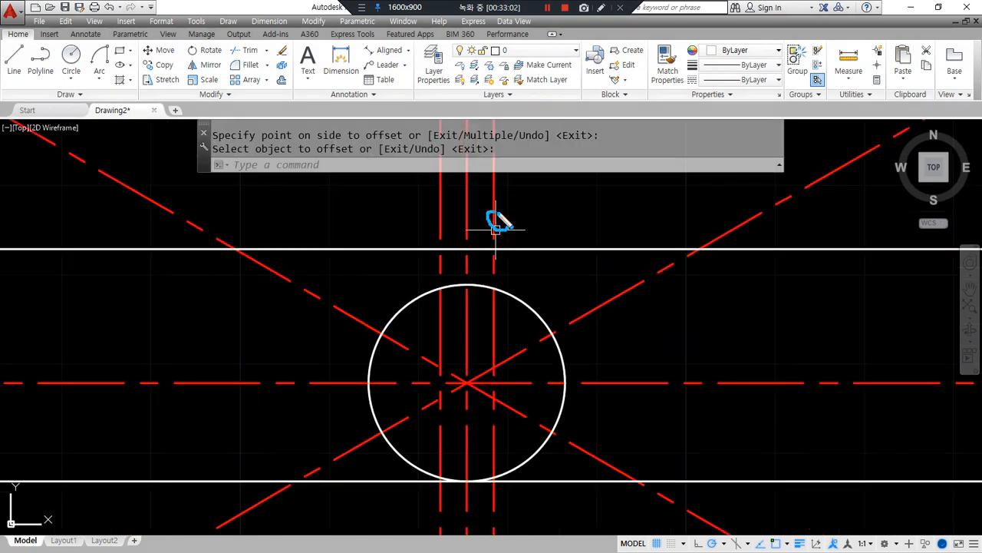
drag(439, 217, 453, 238)
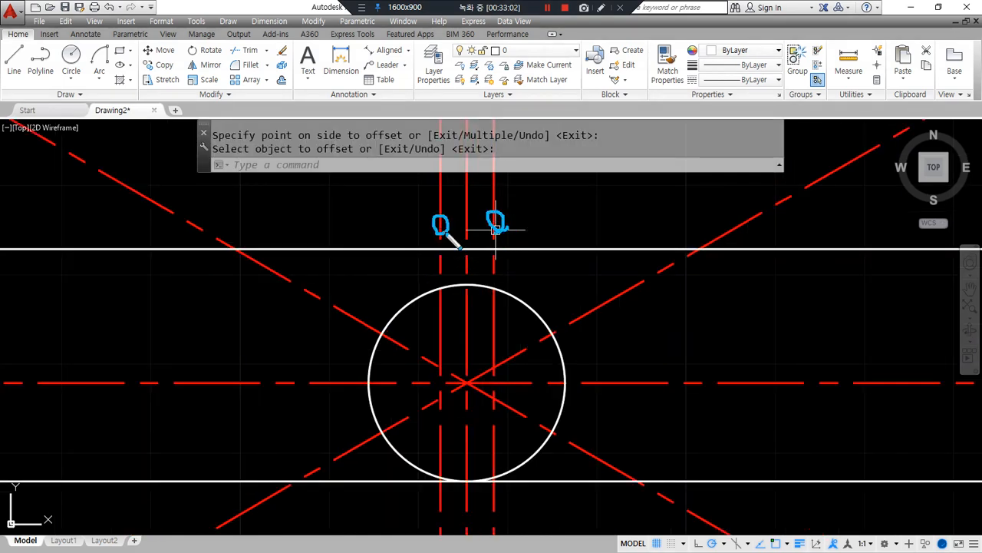
click(667, 68)
click(519, 248)
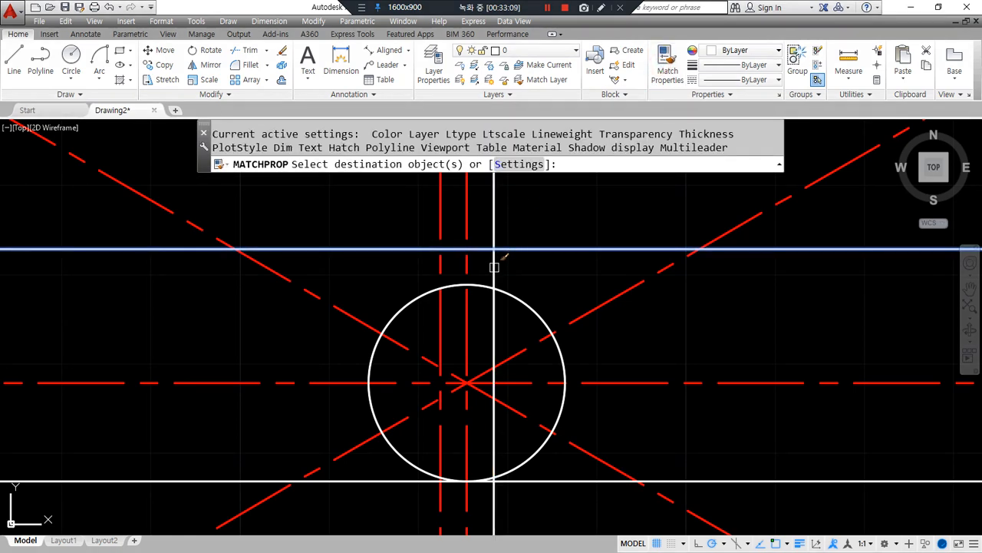
click(495, 265)
click(440, 271)
key(Return)
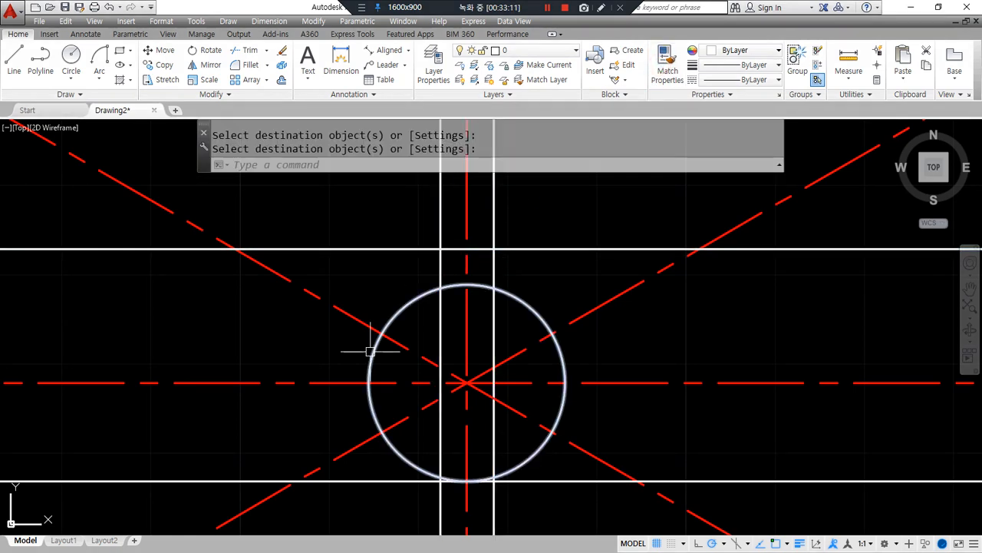
Join the upper horizontal line to both offset vertical lines with radius 0 fillets to form the keyway's top corners
text(f)
key(Return)
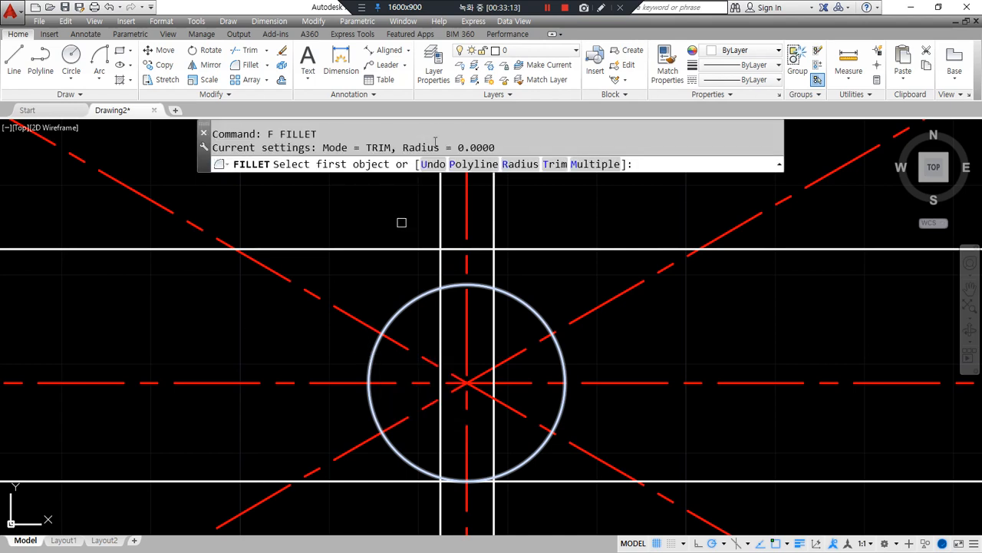
double_click(456, 145)
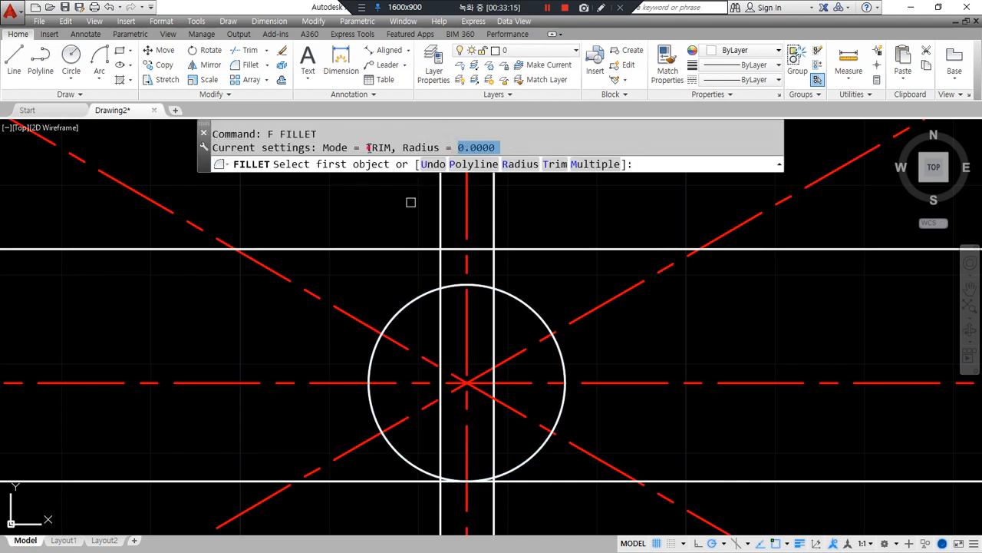
double_click(370, 147)
click(442, 236)
click(450, 249)
key(Return)
click(461, 251)
click(493, 261)
Fillet the two keyway side lines to the circle with radius 0 so that they end on it
key(Return)
click(495, 282)
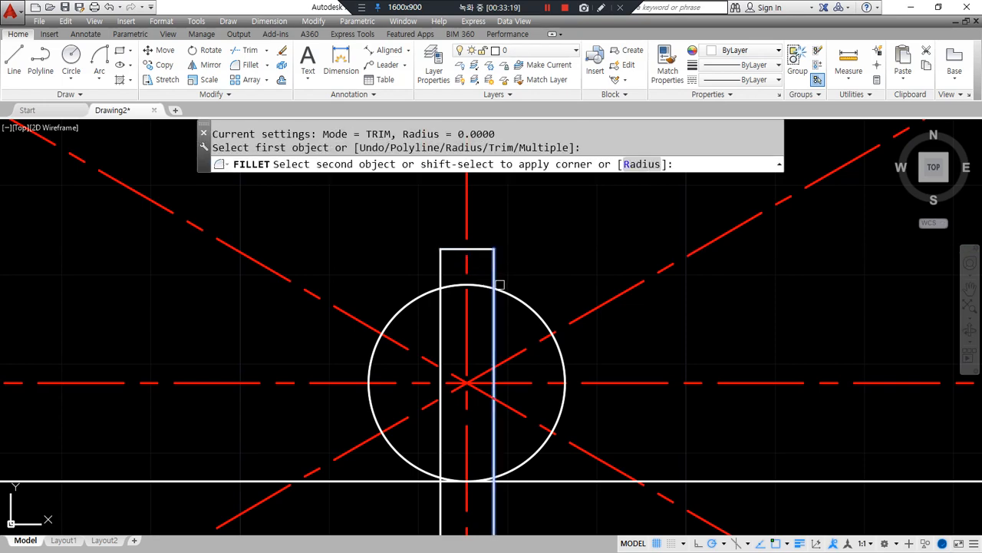
click(500, 285)
key(Return)
click(441, 269)
click(446, 289)
Trim away the part of the circle between the keyway's side lines
text(tr)
key(Return)
key(Return)
click(461, 284)
key(Return)
Erase the horizontal construction line that touches the circle's lowest point
click(686, 480)
text(e)
key(Return)
mouse_move(451, 419)
mouse_down()
mouse_move(408, 437)
mouse_move(629, 340)
mouse_move(410, 438)
mouse_up()
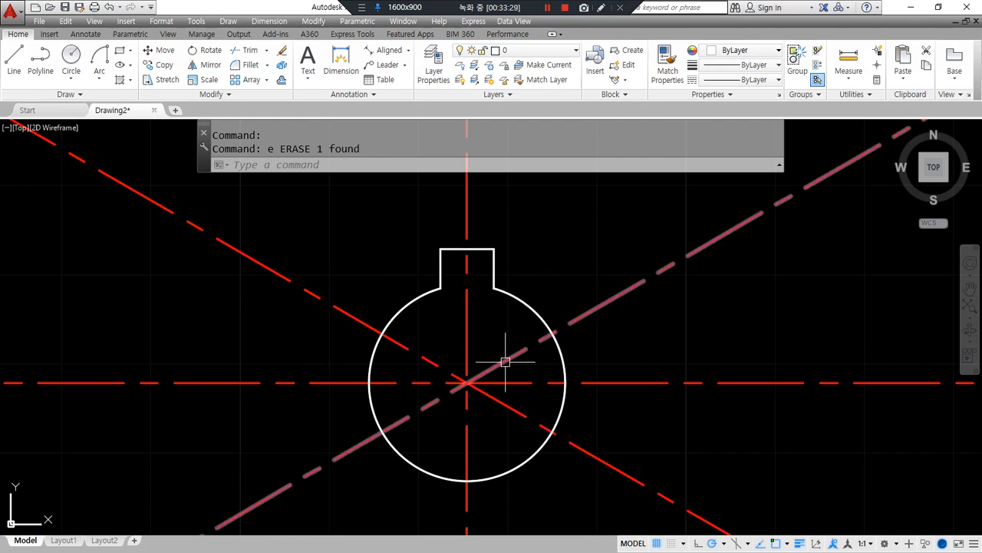
Draw two circles of radius 19.5 and 25 concentric with the keyed hole
text(c)
key(Return)
click(467, 381)
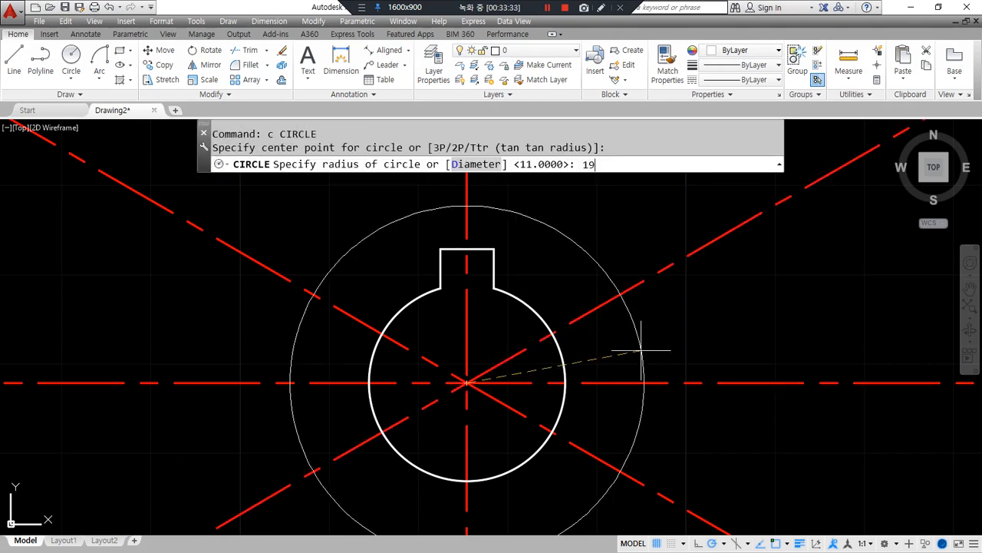
text(.5)
key(Return)
key(Return)
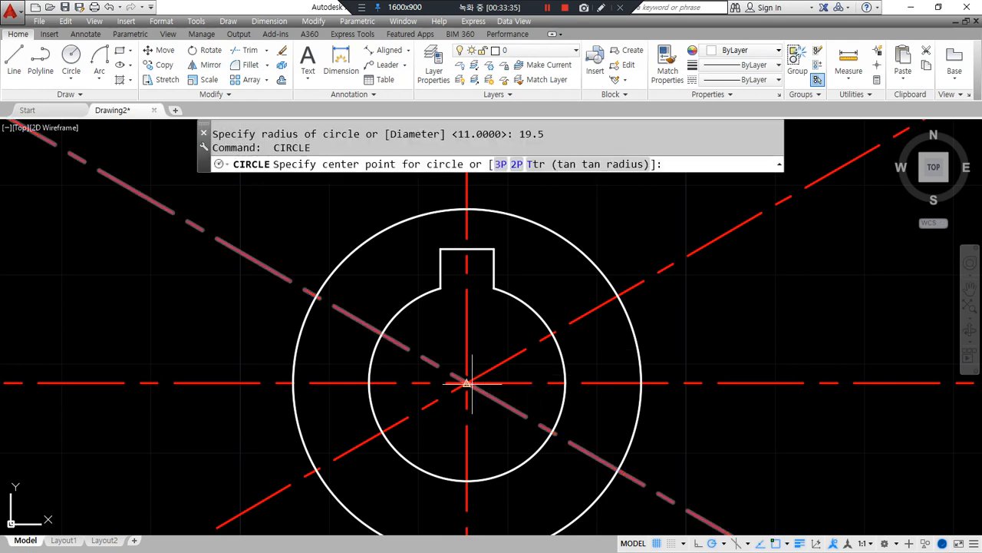
click(467, 383)
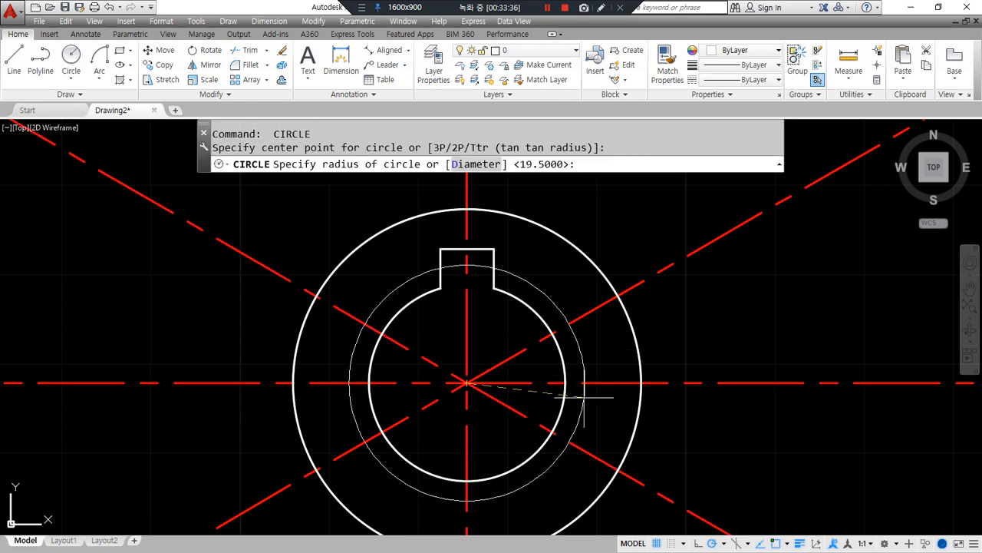
text(25)
key(Return)
scroll(698, 314, down, 3)
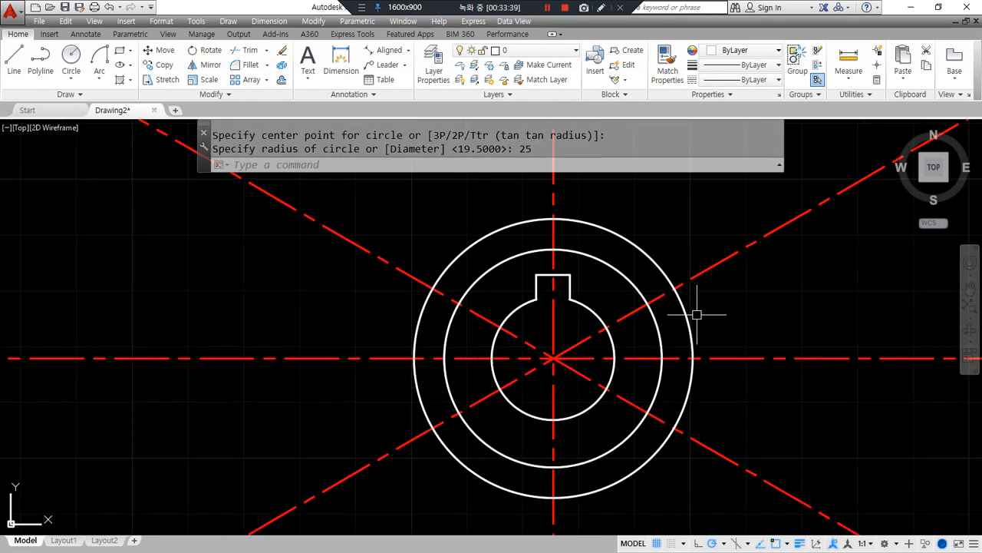
Match the radius 25 circle's properties to those of a diagonal centre line
text(ma)
key(Return)
click(694, 276)
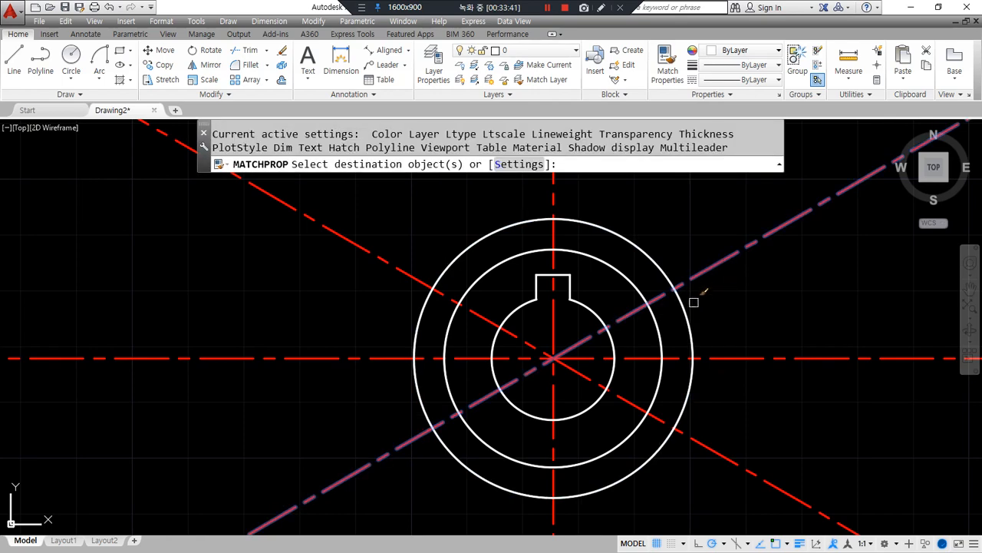
click(694, 323)
key(Return)
scroll(730, 340, down, 3)
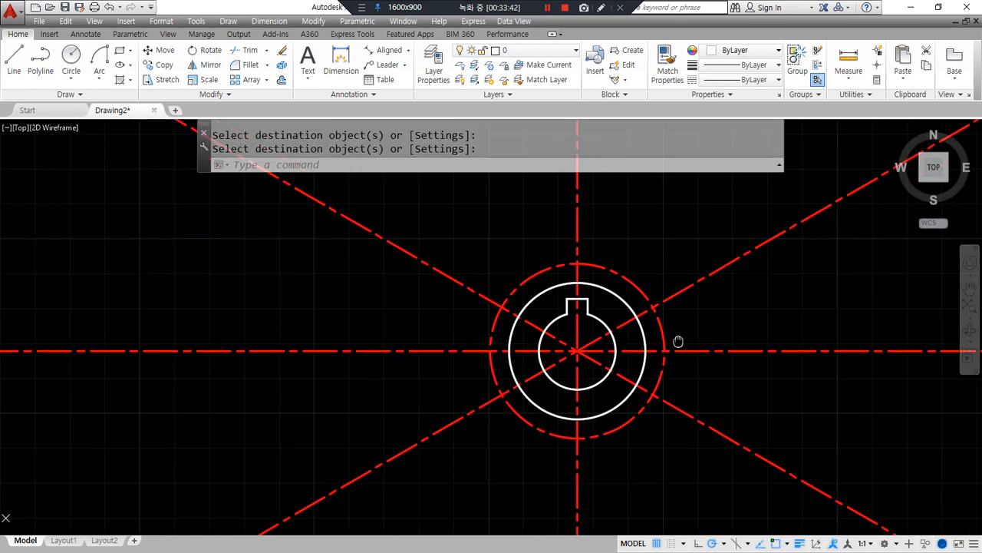
Draw a concentric outer circle with a diameter of 95 at the centre of the keyed hole
text(c)
key(Return)
click(444, 351)
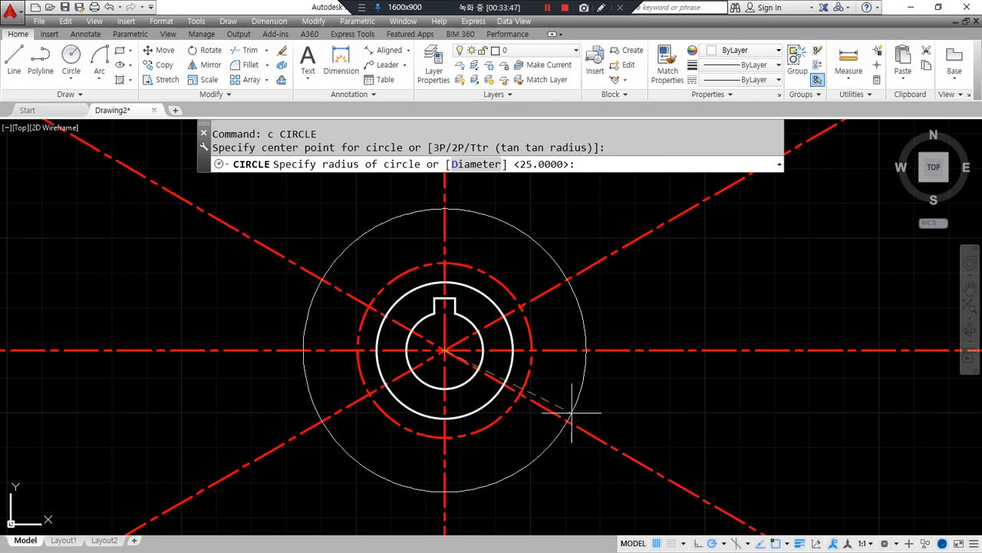
text(d)
key(Return)
text(95)
key(Return)
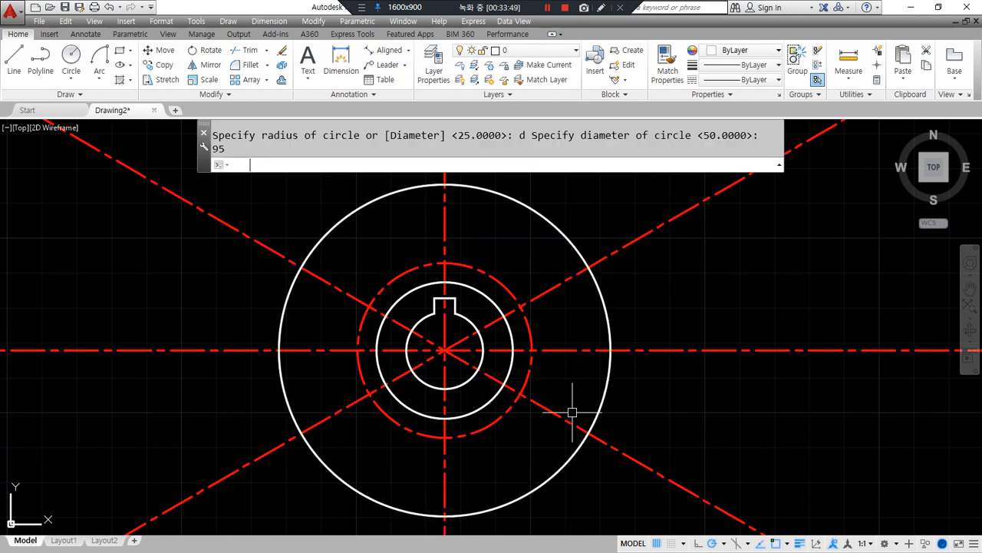
Offset the diameter 95 circle outward by 5 as a limit for the centre lines
text(o)
key(Return)
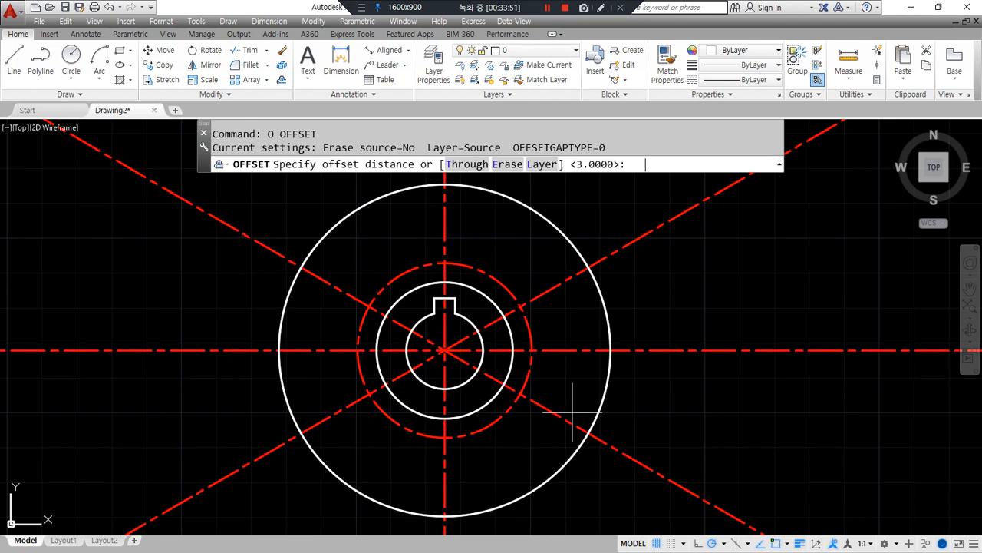
text(5)
key(Return)
click(602, 407)
click(665, 414)
key(Return)
Trim the ends of all centre lines that extend beyond the outermost offset circle
text(tr)
key(Return)
key(Return)
click(638, 460)
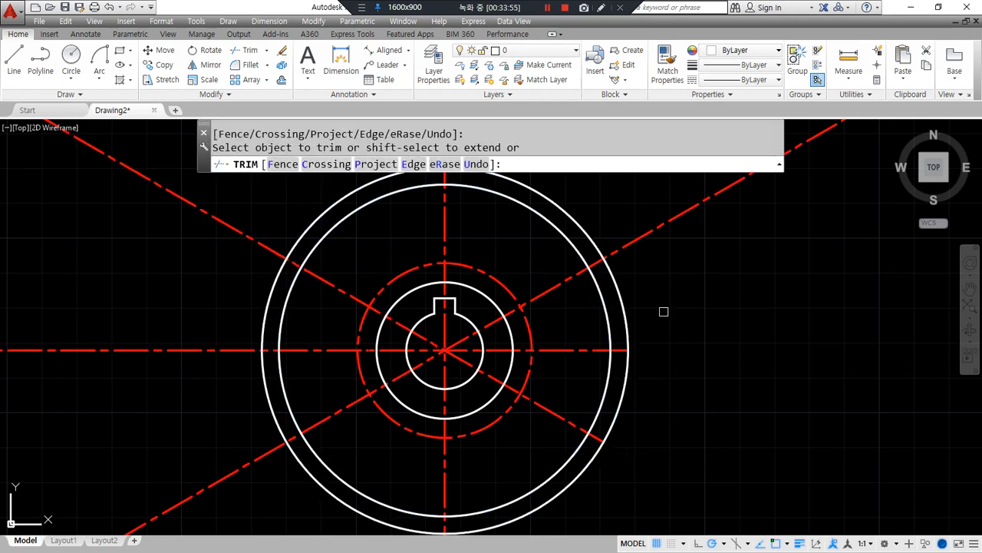
click(642, 231)
middle_drag(640, 215, 682, 301)
click(480, 206)
click(492, 202)
click(215, 281)
click(215, 436)
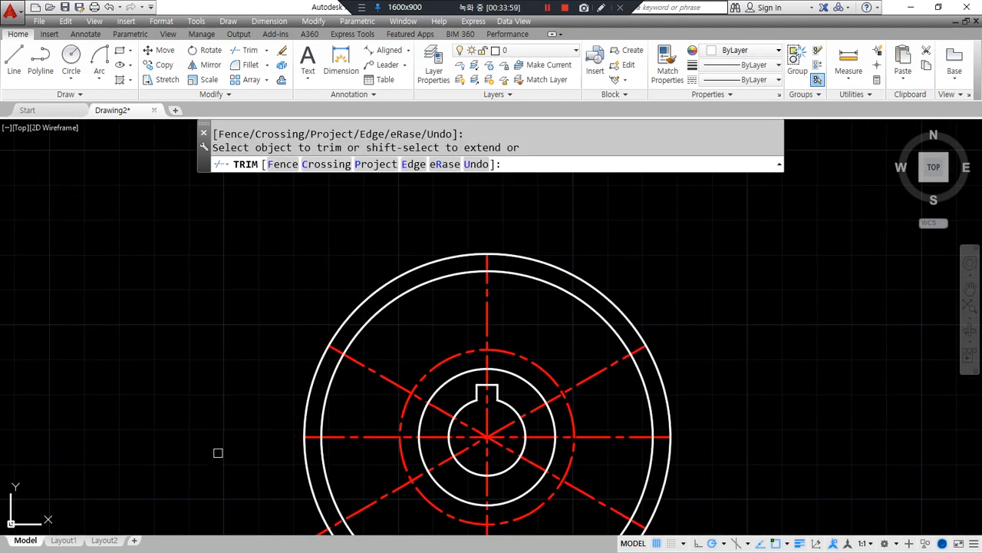
middle_drag(230, 533, 228, 427)
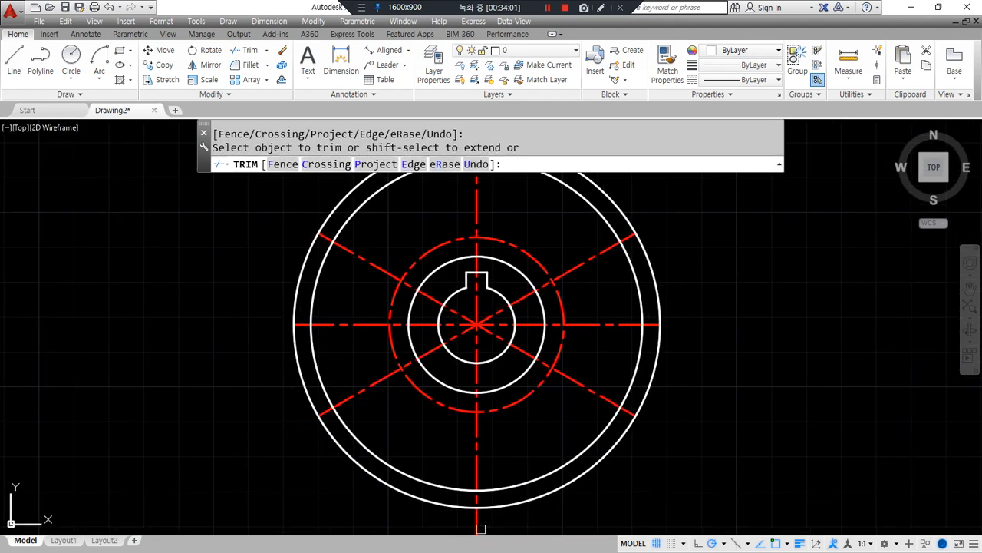
key(Escape)
Erase the outermost offset circle used as the trimming limit
click(566, 491)
text(e)
key(Return)
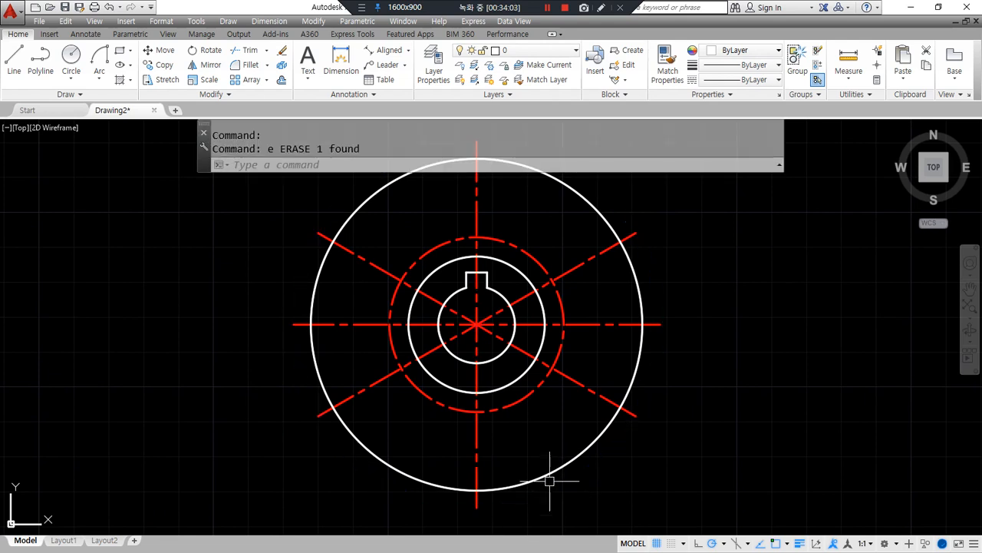
middle_drag(548, 467, 448, 446)
mouse_move(300, 482)
mouse_down()
mouse_move(230, 399)
mouse_move(649, 317)
mouse_move(427, 511)
mouse_up()
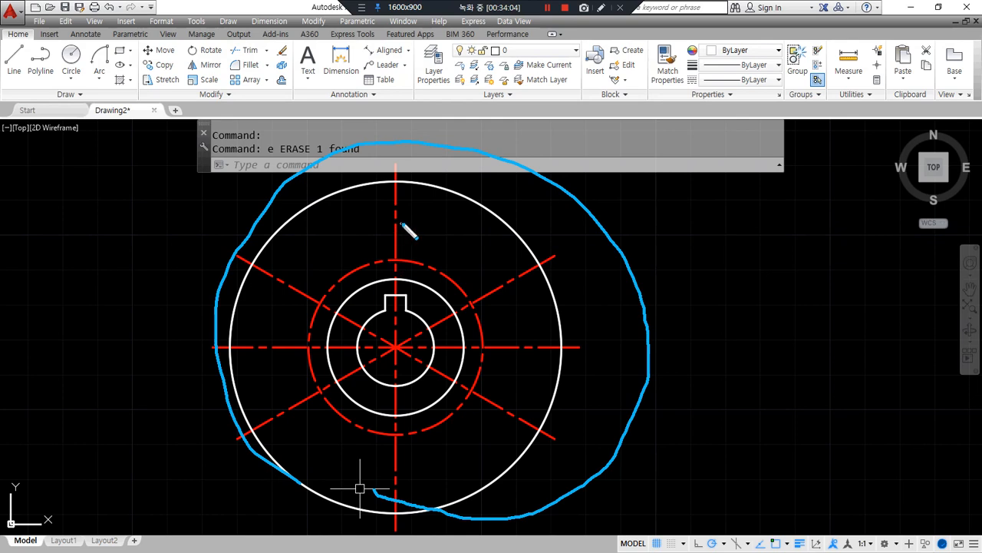
drag(396, 166, 396, 520)
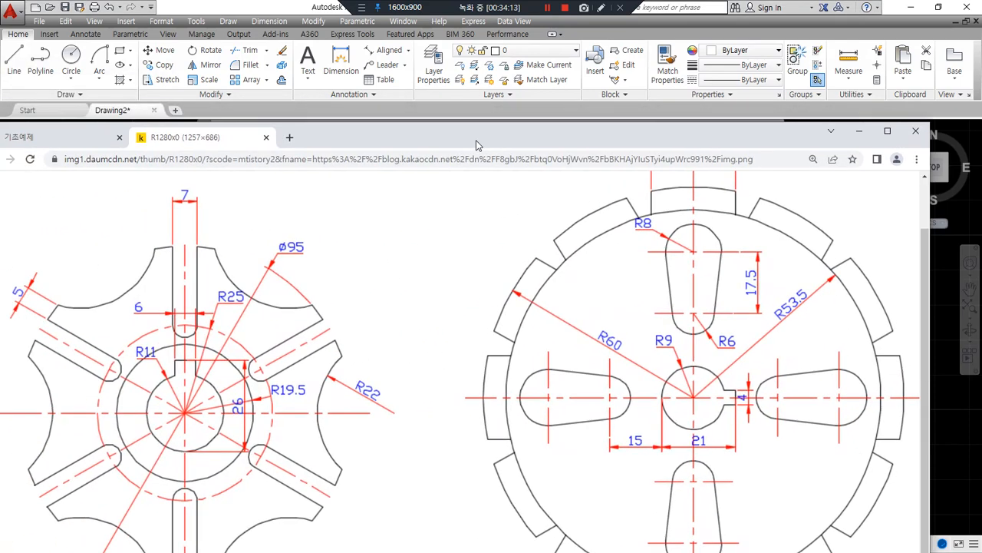
mouse_move(173, 255)
mouse_down()
mouse_move(173, 222)
mouse_move(196, 198)
mouse_up()
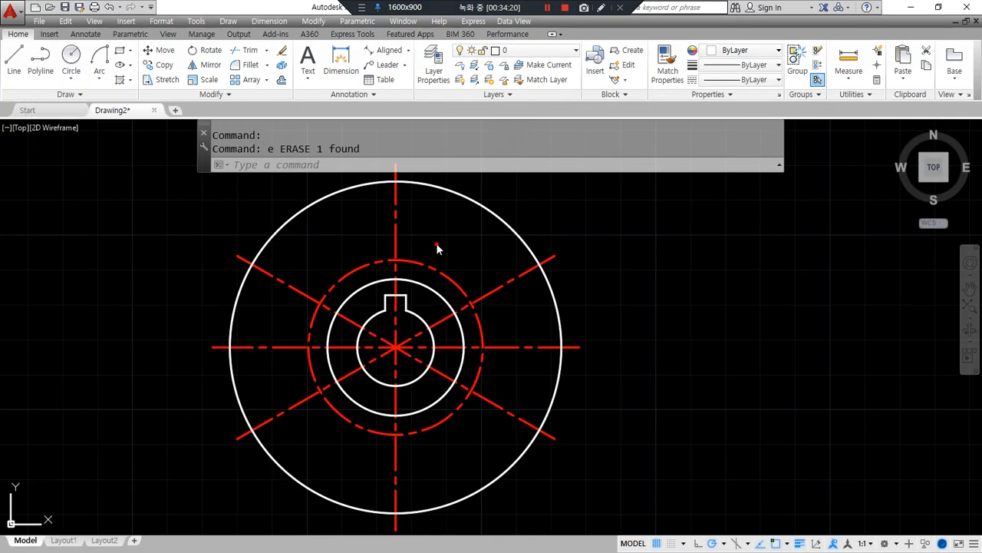
Draw a circle of diameter 7 where the vertical centre line crosses the upper part of the radius 25 centre circle
text(c)
key(Return)
click(395, 259)
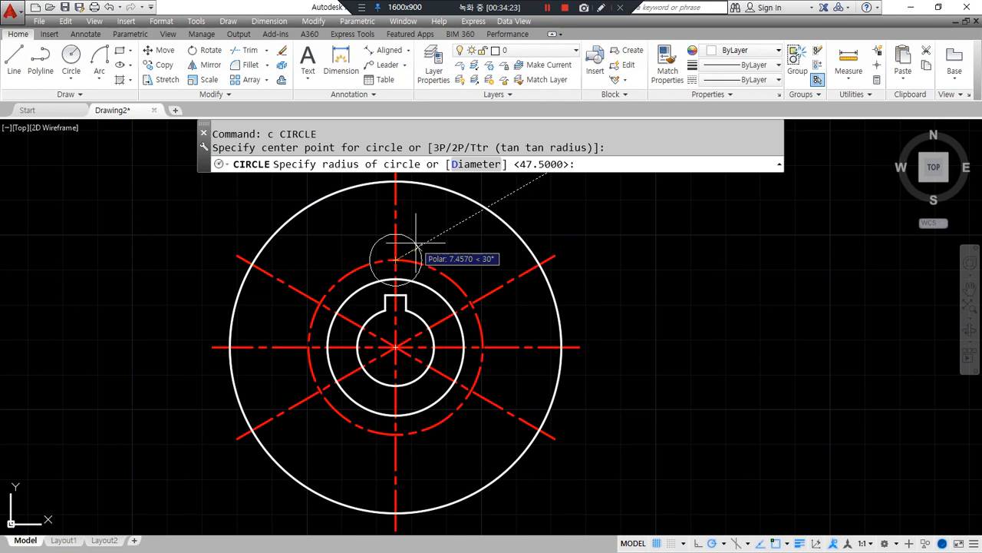
text(d)
key(Return)
text(7)
key(Return)
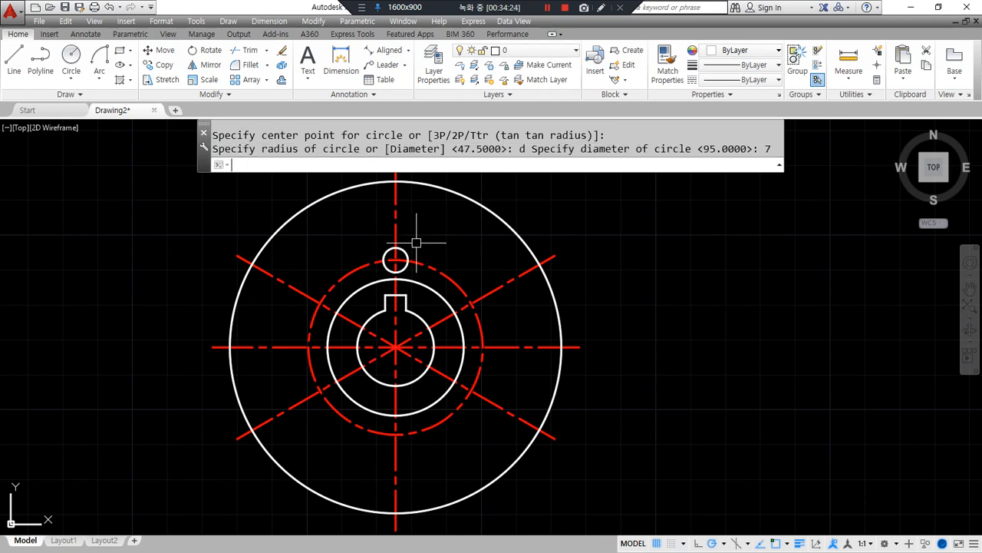
Draw five more diameter 7 circles at the remaining intersections of the radius 25 centre circle with the vertical and diagonal centre lines
key(Return)
click(471, 304)
key(Return)
key(Return)
click(472, 390)
key(Return)
key(Return)
click(395, 434)
key(Return)
key(Return)
click(319, 391)
key(Return)
key(Return)
click(320, 303)
key(Return)
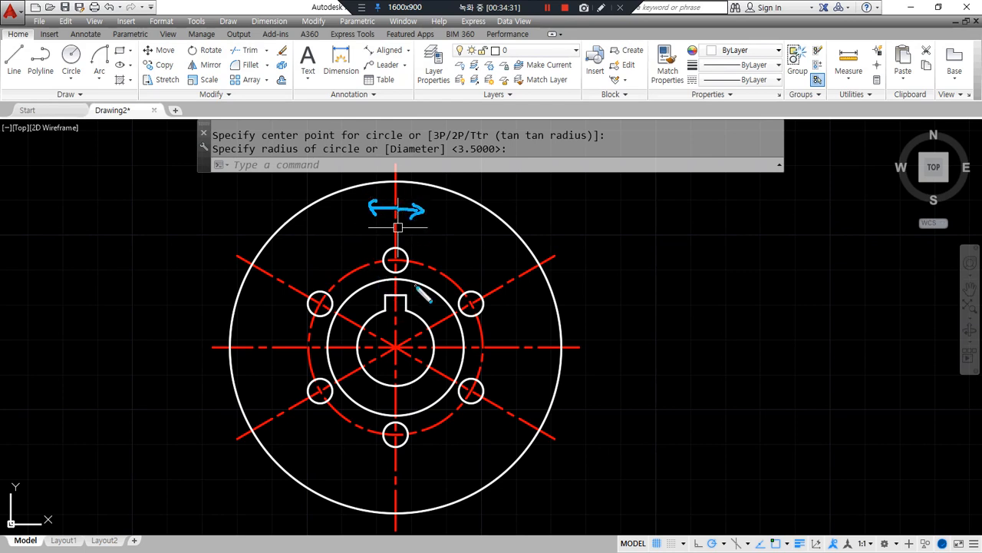
Offset the vertical centre line by 3.5 to both sides to form the vertical slot's side lines
text(o)
key(Return)
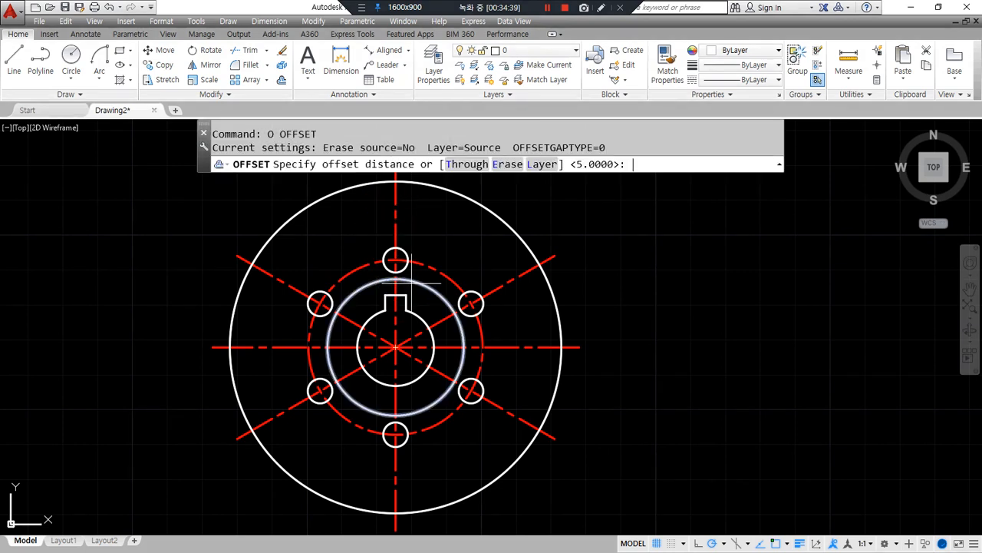
key(Return)
click(396, 230)
click(372, 222)
click(396, 231)
click(427, 232)
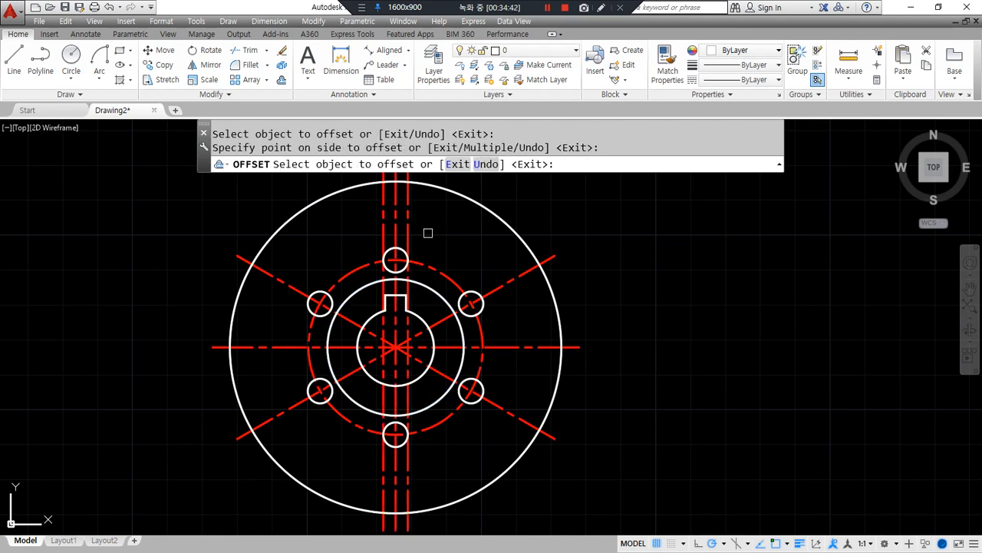
Offset both diagonal centre lines by 3.5 to each side to form the diagonal slots' side lines
click(503, 284)
click(493, 257)
click(502, 283)
click(516, 315)
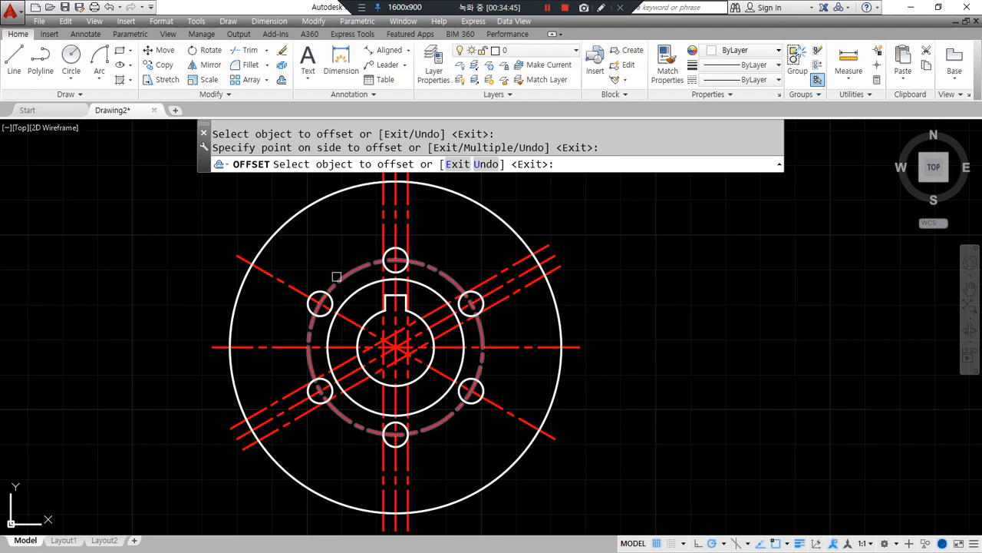
click(289, 284)
click(300, 256)
click(284, 284)
click(269, 317)
key(Return)
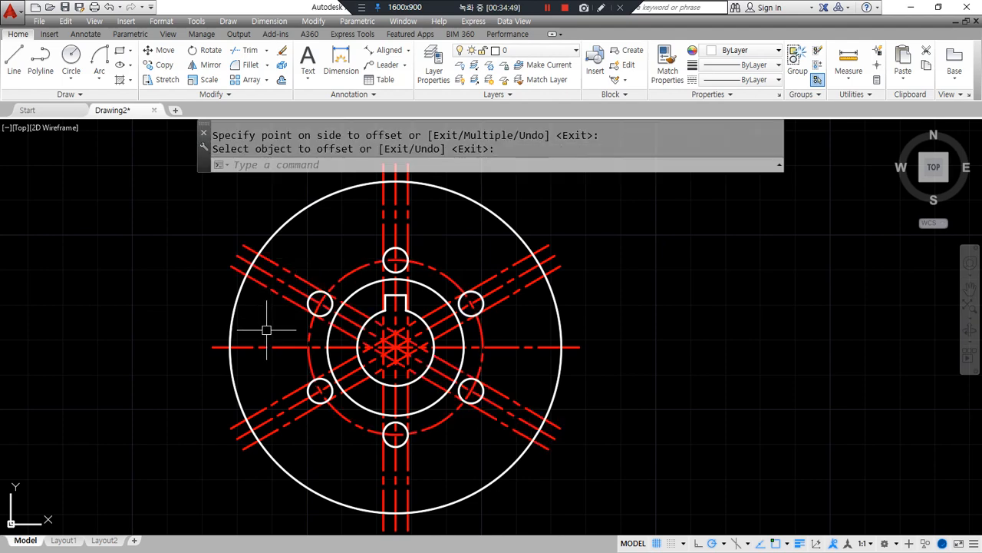
Match the properties of the six slot side lines to the solid white outer circle
text(ma)
key(Return)
click(477, 209)
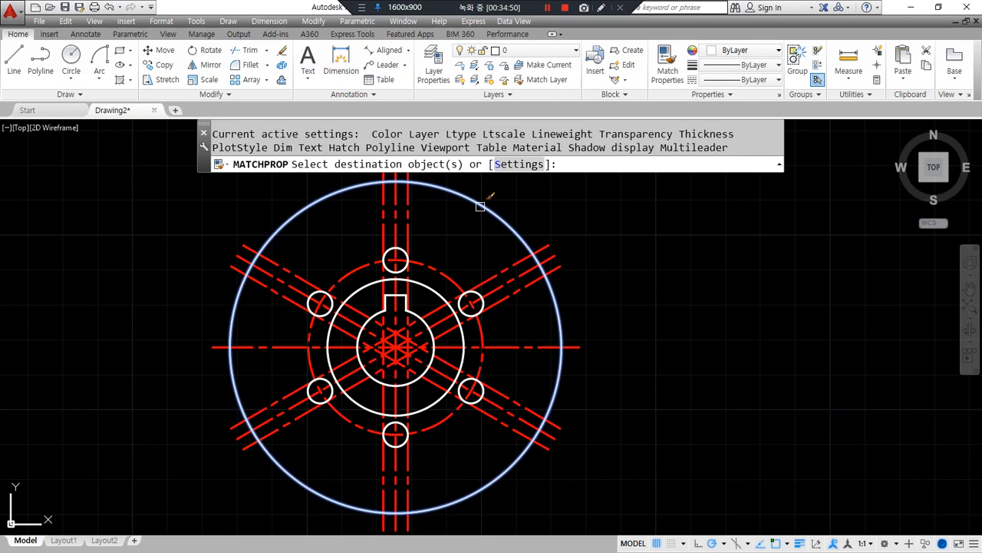
click(409, 230)
click(384, 233)
click(303, 278)
click(295, 299)
click(492, 277)
click(514, 293)
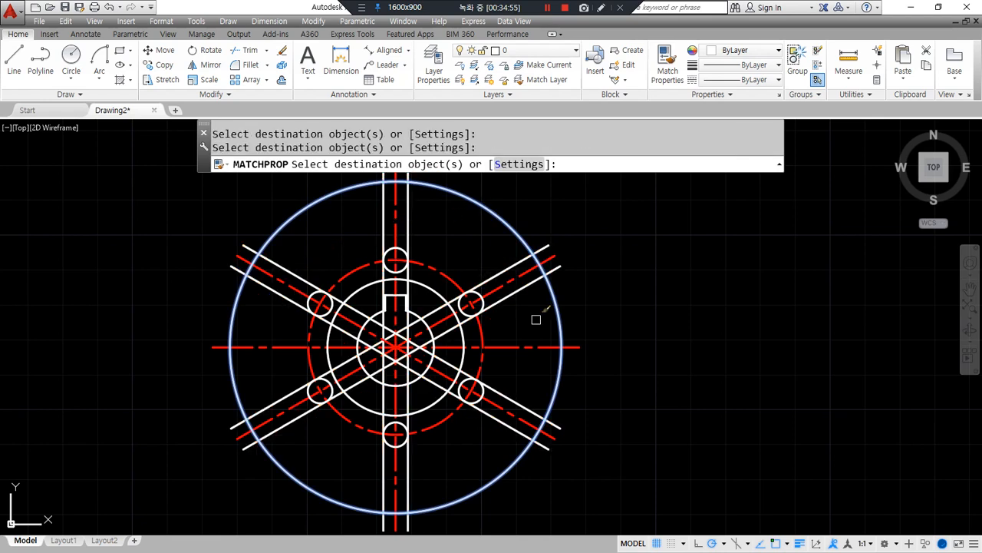
key(Return)
Check the reference drawing and offset both side lines of the upper-left diagonal slot outward by 5
text(o)
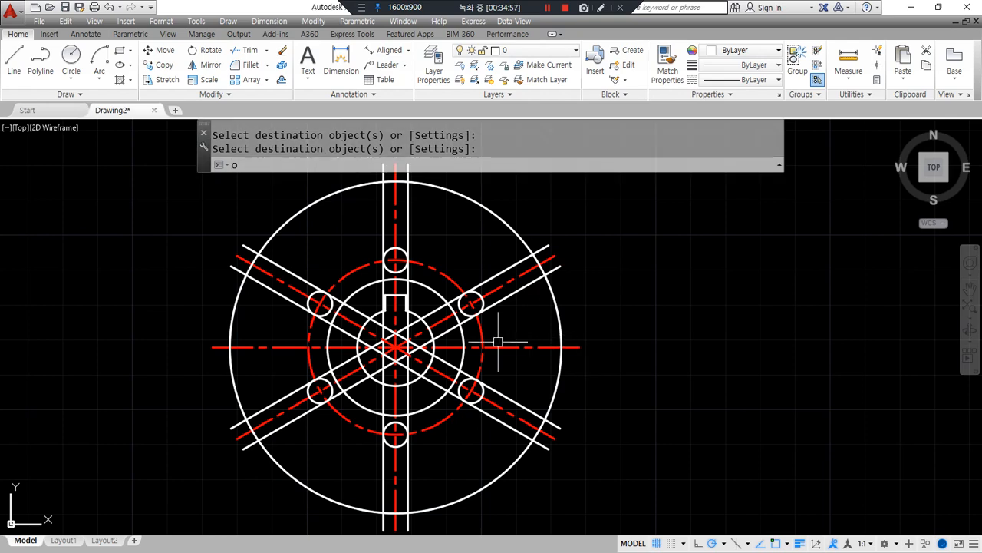
key(Return)
key(Return)
drag(0, 92, 750, 124)
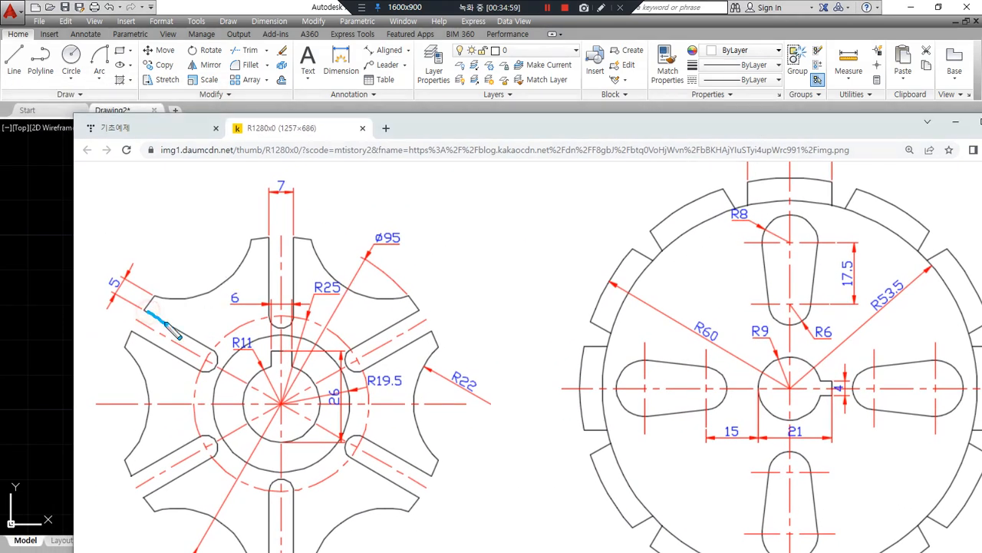
drag(116, 308, 147, 302)
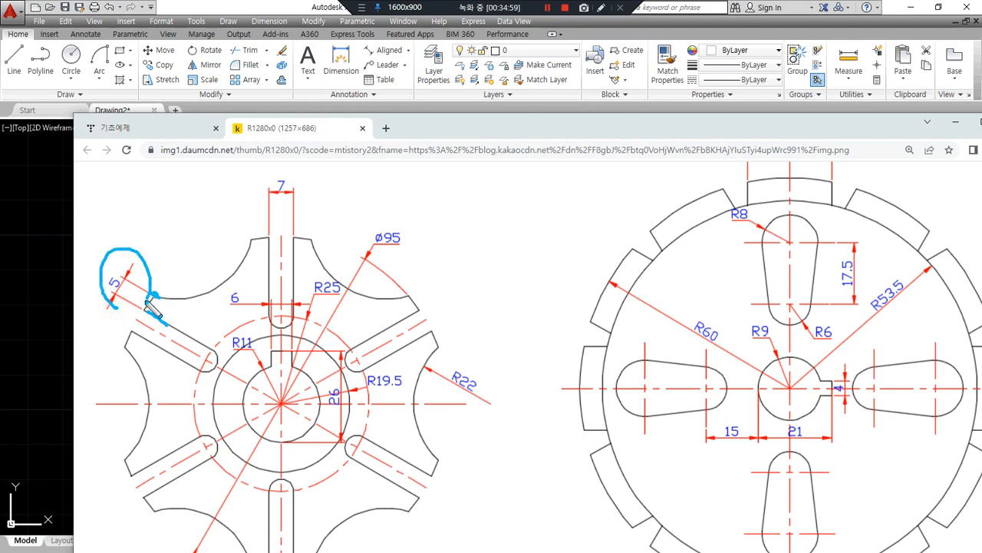
key(Escape)
drag(576, 123, 0, 104)
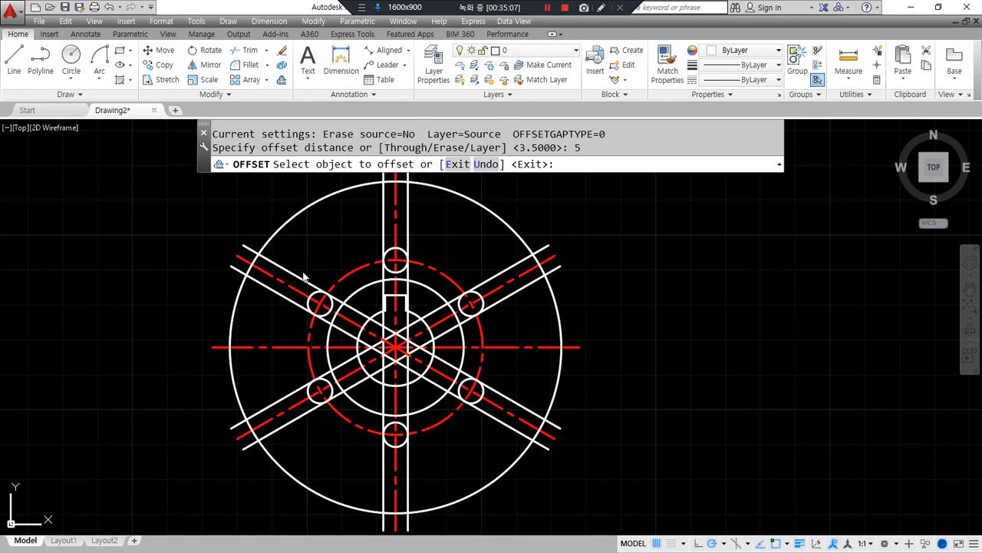
click(275, 291)
click(253, 317)
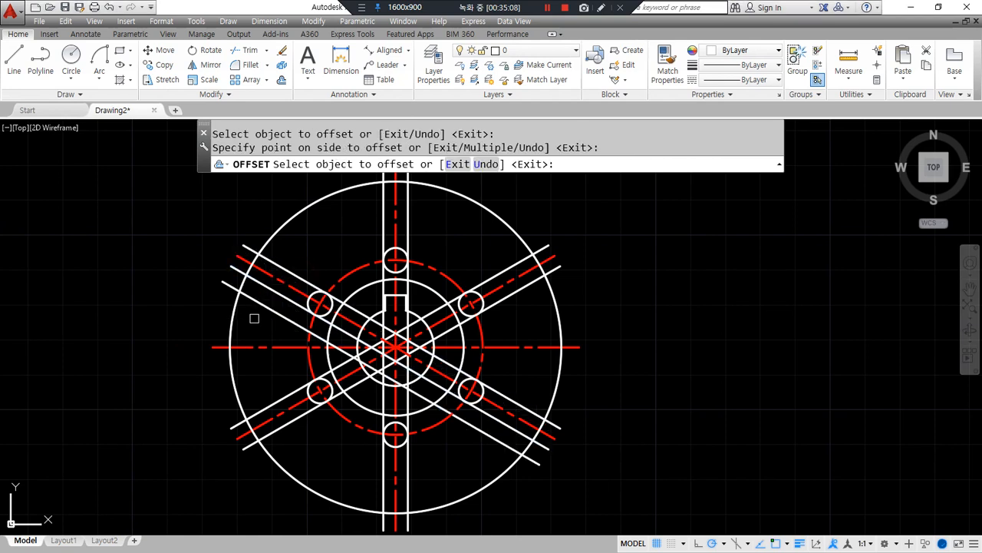
click(281, 270)
click(310, 241)
Offset the side lines of the vertical slot and the upper-right diagonal slot outward by 5
click(383, 223)
click(344, 220)
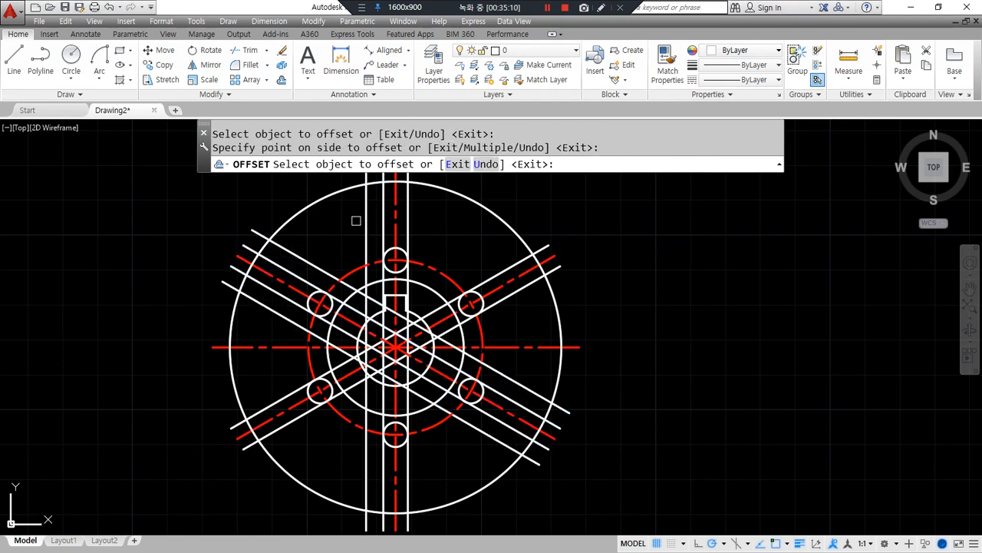
click(409, 215)
click(438, 219)
click(506, 265)
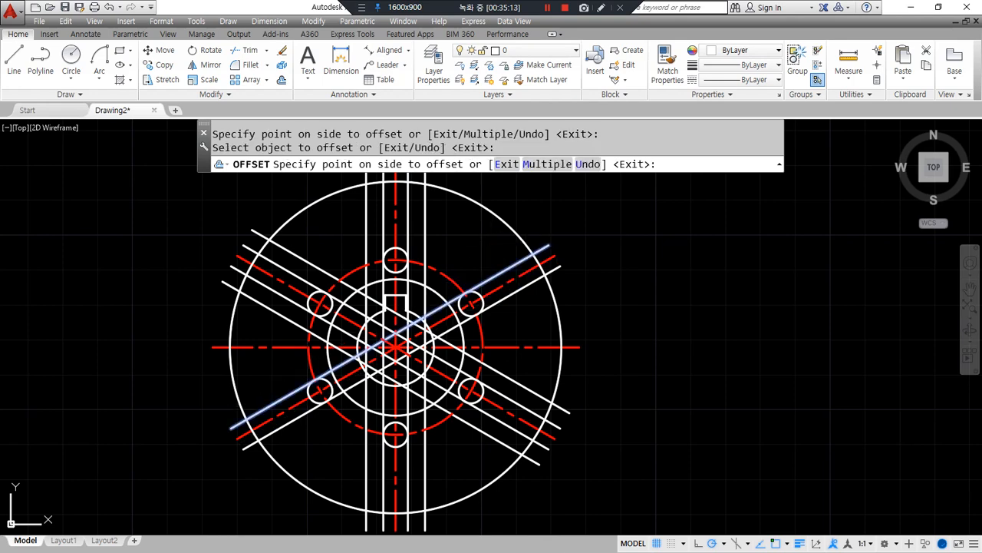
click(529, 296)
click(530, 285)
click(530, 311)
key(space)
Trim the outer circle between neighbouring slots, keeping only the short arcs between the outermost offset lines
text(tr)
key(space)
key(space)
click(308, 487)
click(471, 496)
click(558, 377)
click(561, 323)
click(484, 204)
click(344, 198)
click(233, 319)
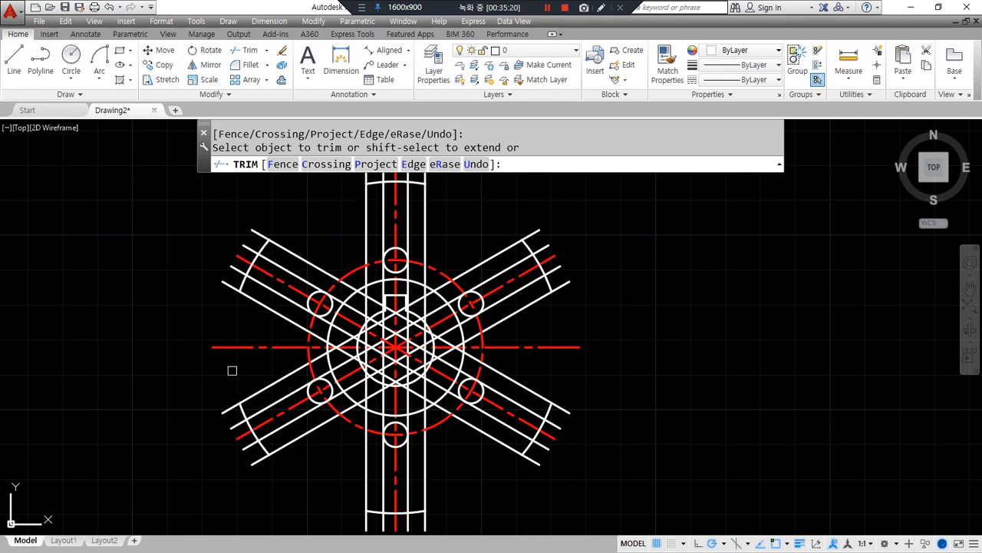
key(space)
Erase the four outermost offset lines beside the two diagonal slots
click(307, 432)
click(269, 386)
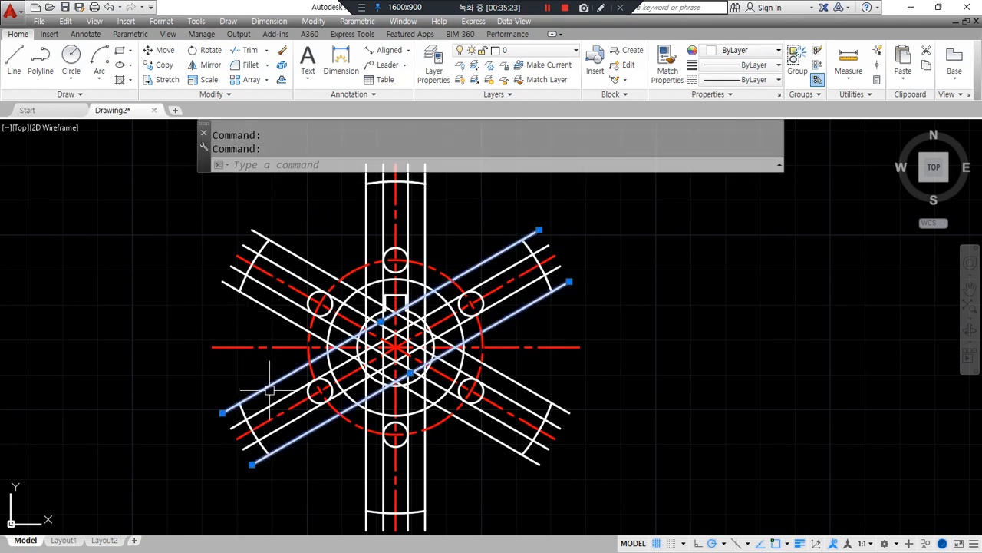
key(Delete)
click(269, 309)
key(Delete)
click(306, 262)
key(Delete)
Erase the two outermost offset lines beside the vertical slot
click(368, 229)
key(Delete)
click(416, 226)
click(429, 235)
click(429, 239)
key(Delete)
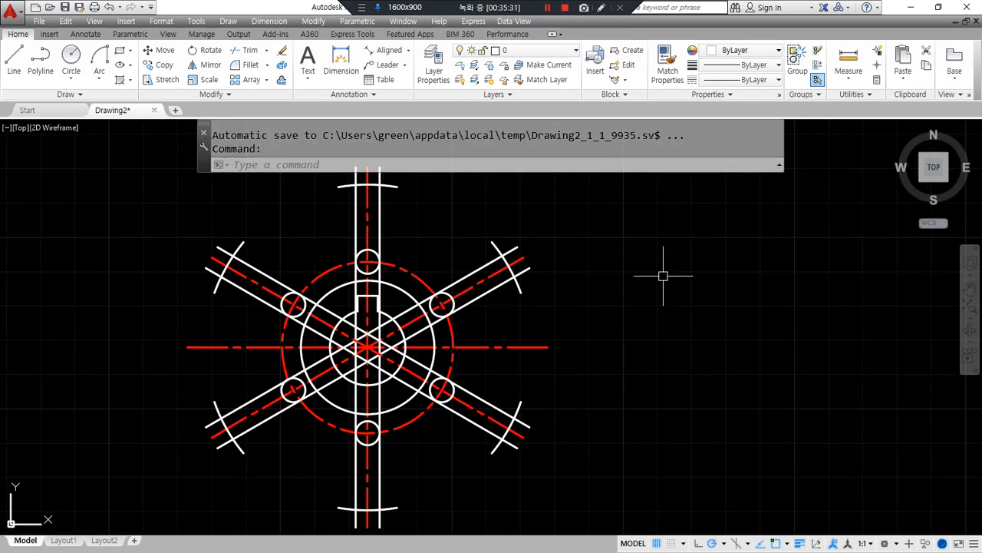
Trim away the slot side lines that run through the wheel's centre, using the six small slot-end circles as cutting edges
text(tr)
key(Return)
click(369, 250)
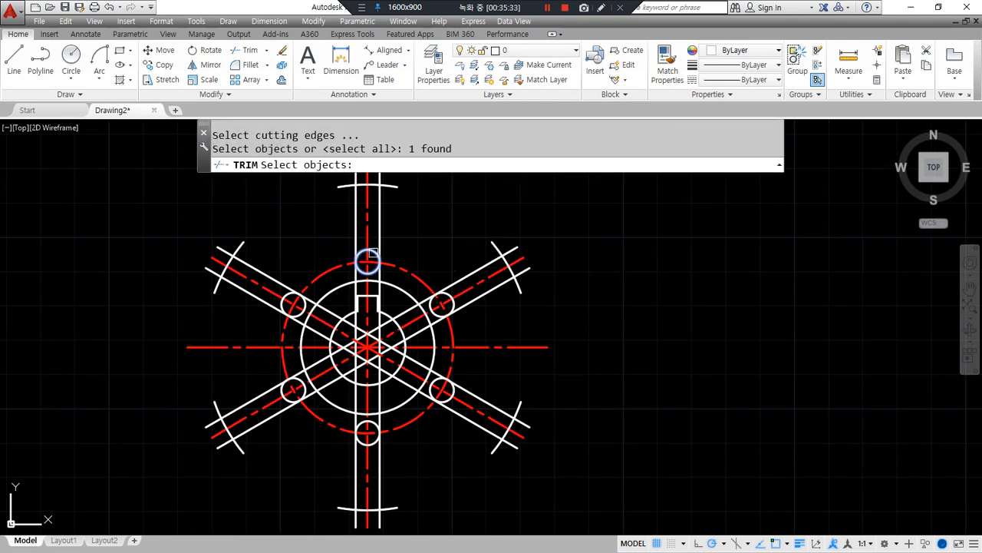
click(452, 298)
click(418, 250)
click(470, 426)
click(243, 346)
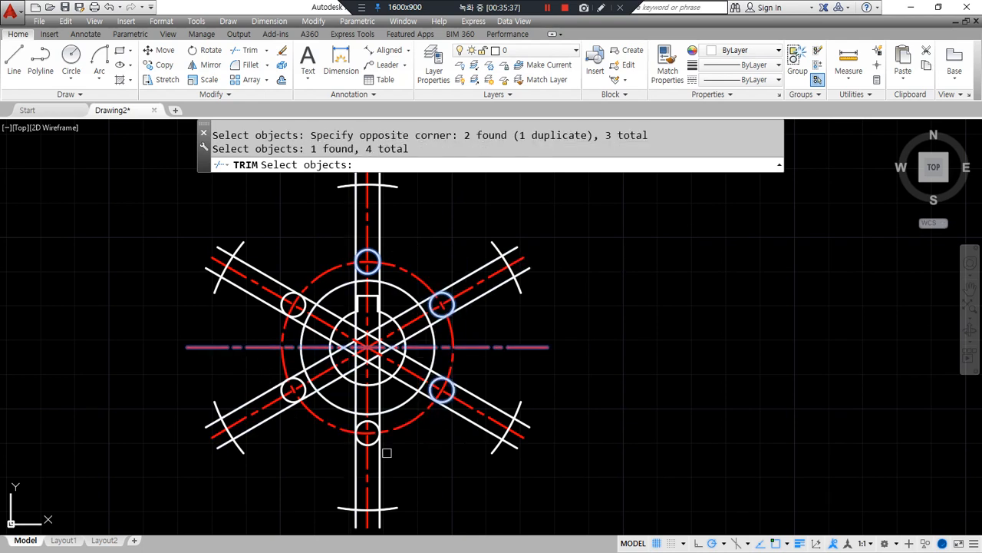
click(260, 362)
click(431, 484)
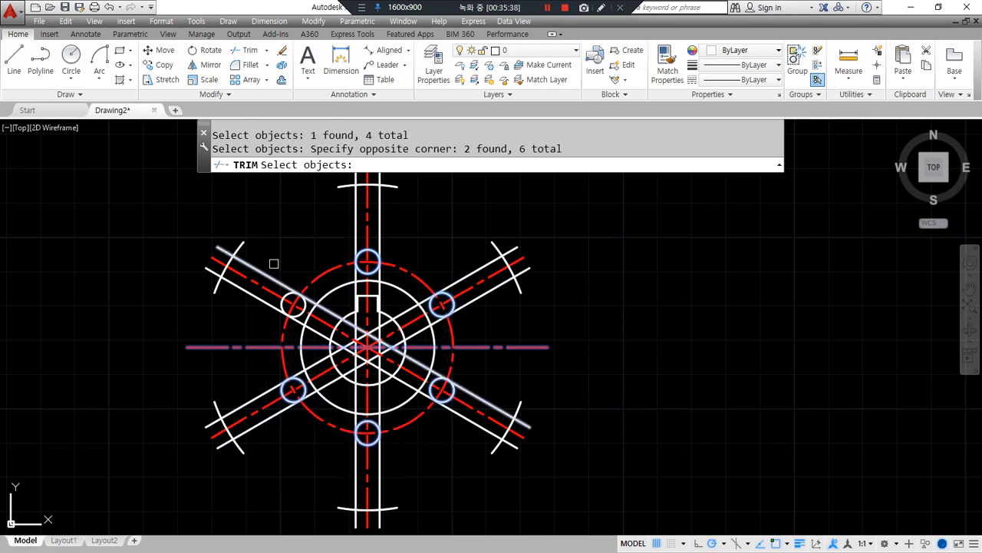
click(265, 208)
click(323, 333)
key(Return)
click(322, 333)
click(334, 308)
click(356, 292)
click(381, 291)
click(355, 291)
click(404, 311)
click(414, 334)
click(406, 368)
click(399, 381)
click(381, 393)
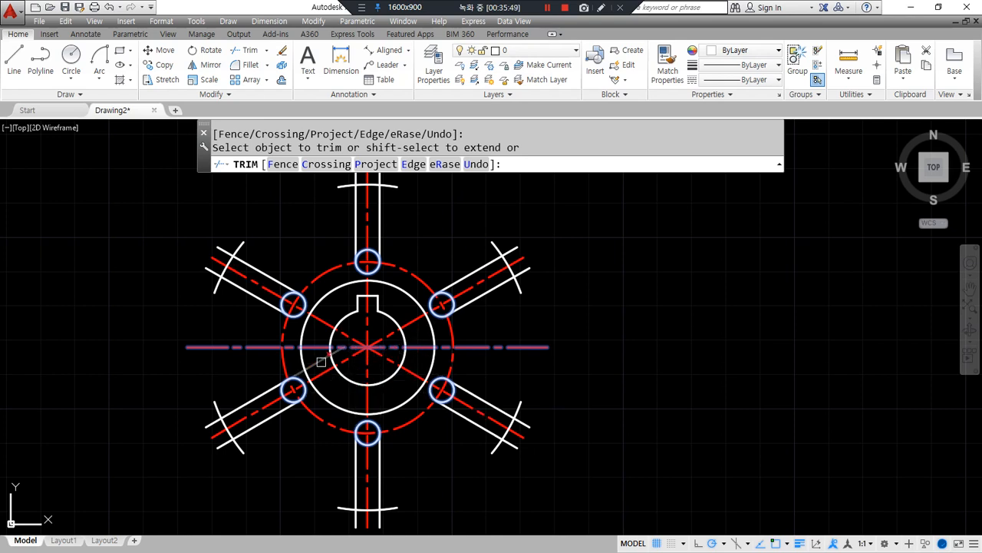
key(Return)
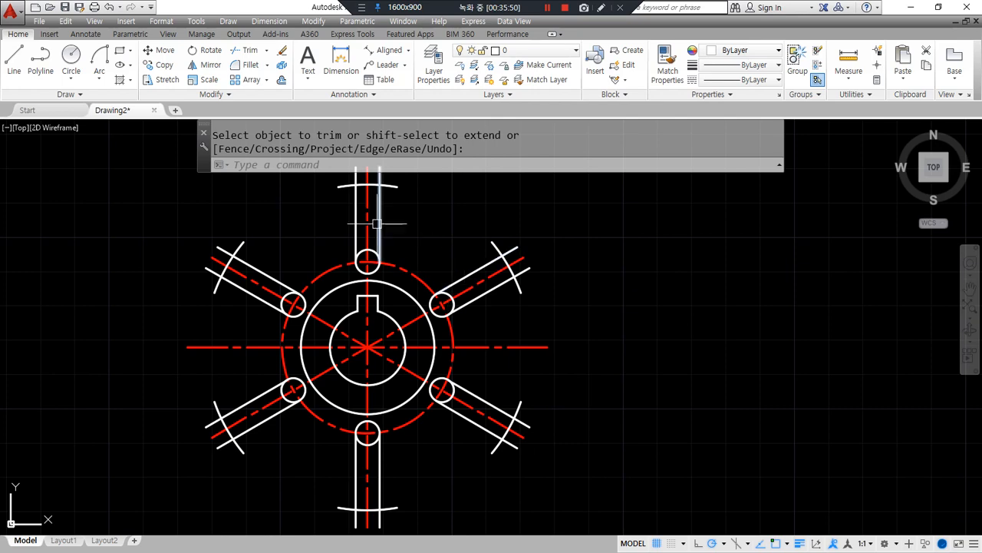
Examine the point where the vertical top slot's side line meets its end circle
middle_drag(368, 179, 370, 252)
scroll(376, 291, up, 5)
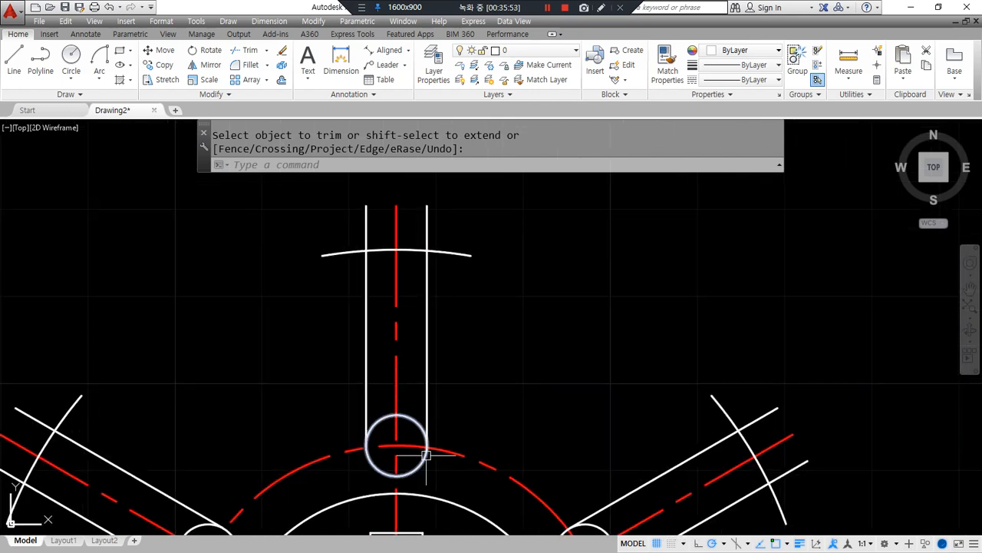
click(442, 394)
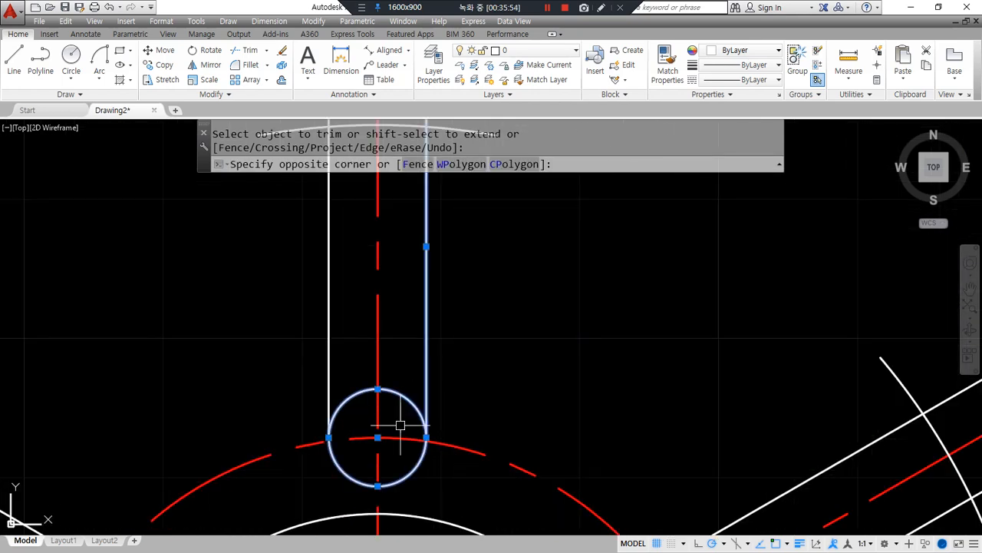
scroll(402, 421, up, 6)
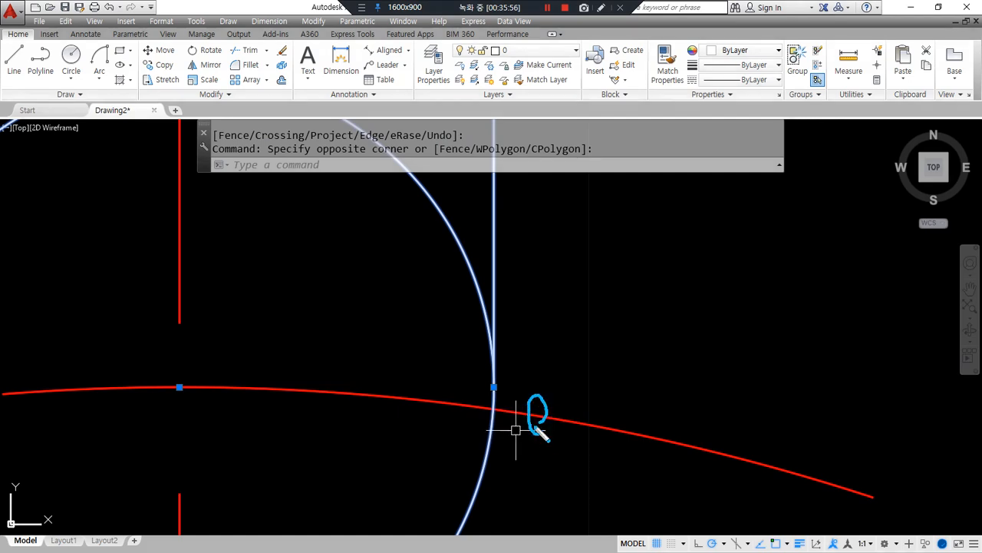
drag(530, 364, 539, 298)
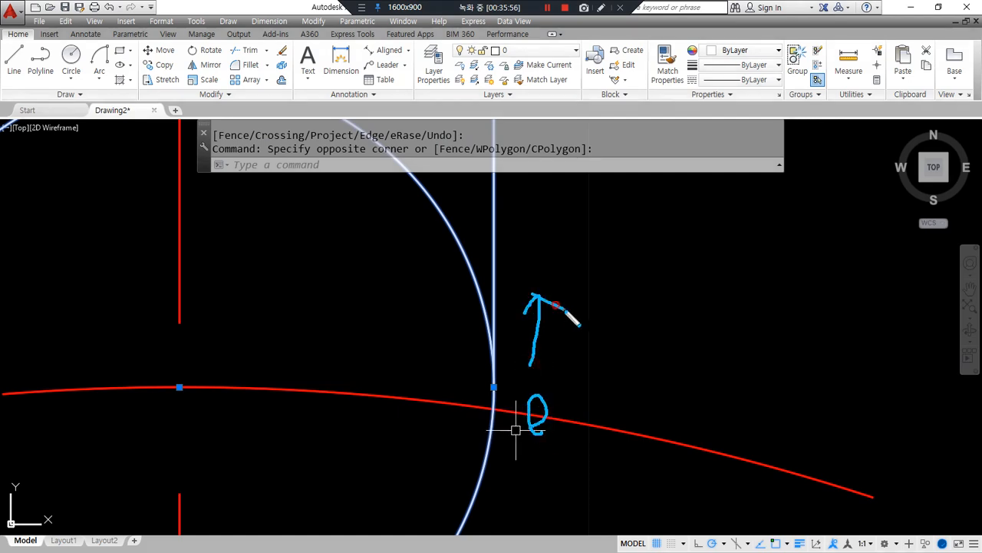
scroll(439, 322, down, 5)
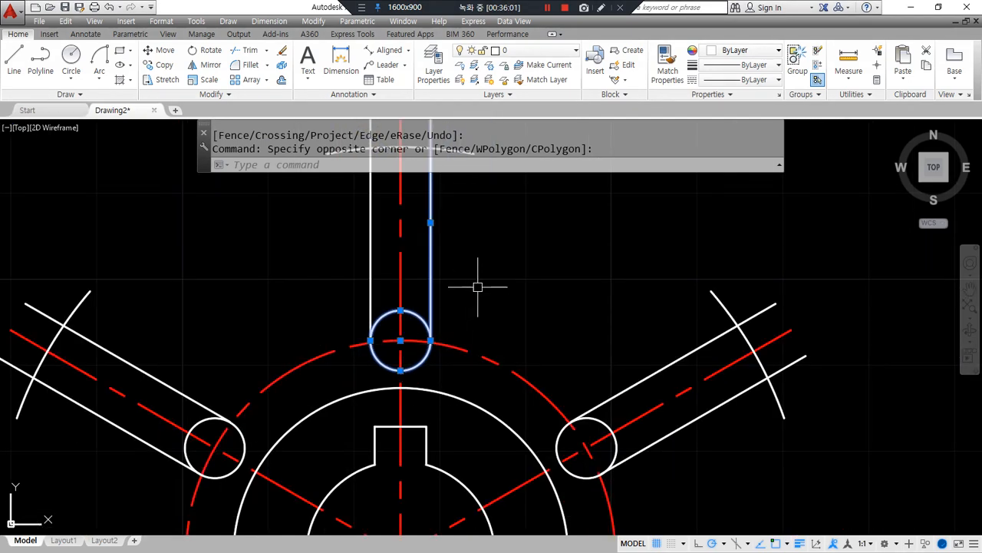
key(Escape)
Trim the top slot's open end and its end circle, leaving a rounded inner end and short arcs outside both side lines
middle_drag(479, 307, 482, 352)
text(tr)
key(Return)
key(Return)
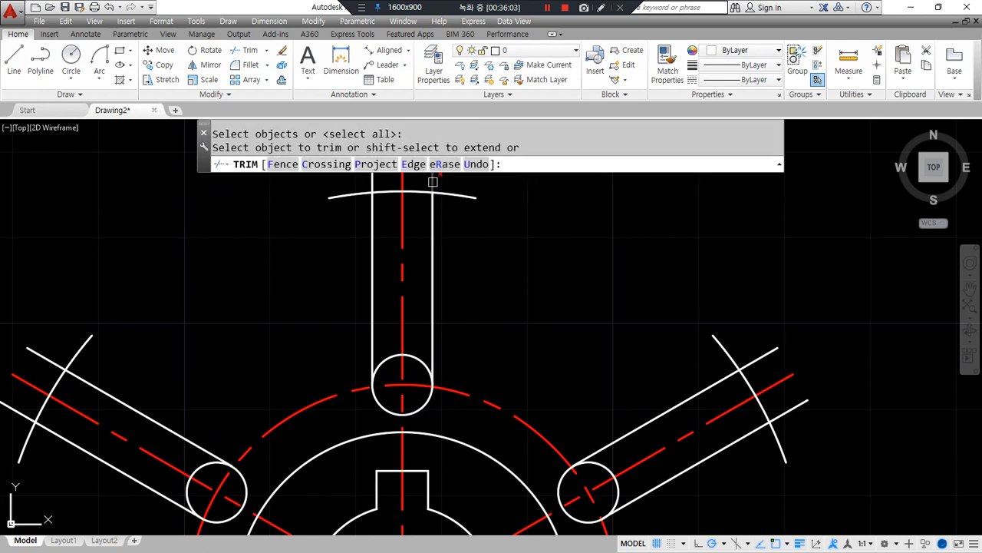
click(433, 181)
click(412, 353)
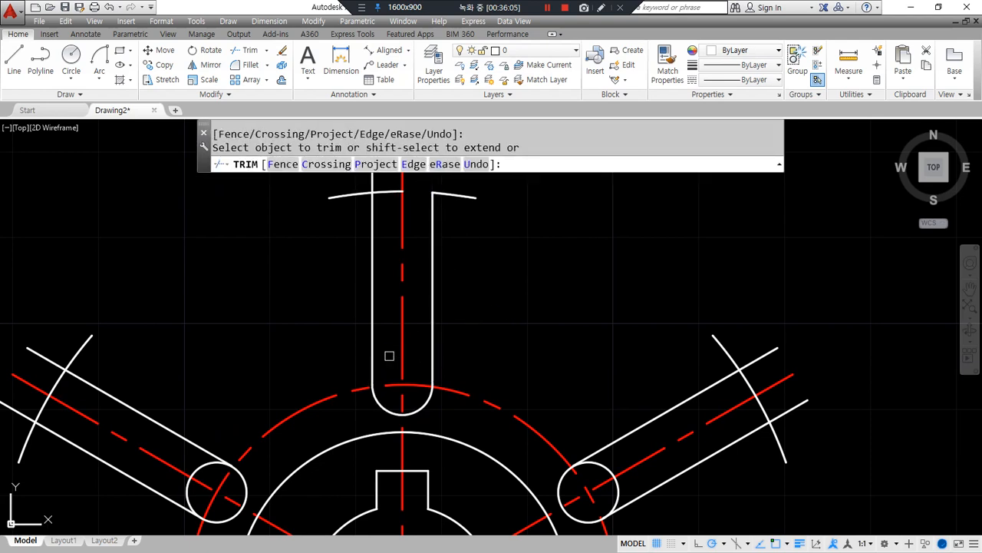
click(373, 185)
key(Return)
Trim the upper-left slot's end circle, overhanging side lines and outer arc to form an open, round-ended slot
middle_drag(227, 394, 392, 299)
key(Return)
key(Return)
click(349, 396)
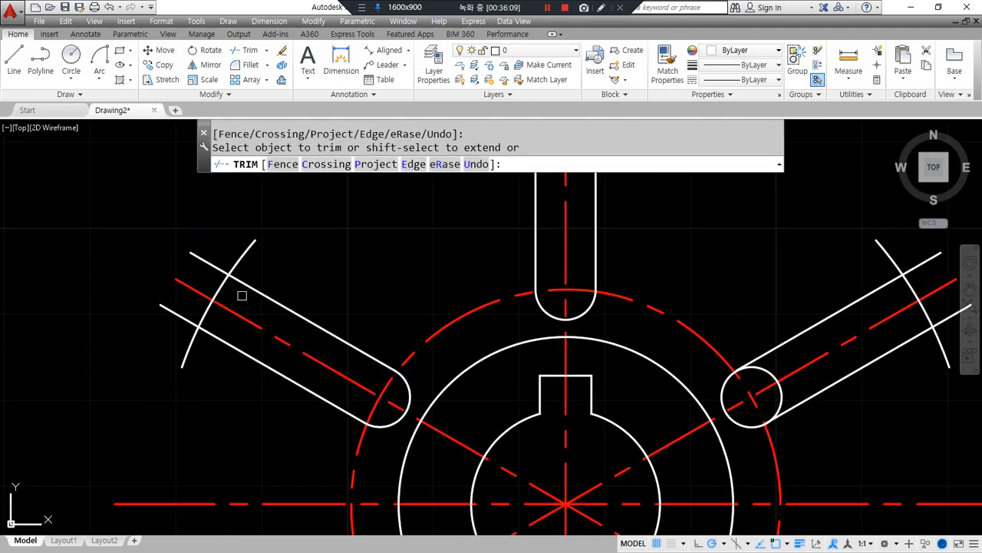
click(202, 316)
Trim the lower-left slot's end circle, overhanging side lines and outer arc to the same open, round-ended shape
scroll(243, 382, down, 2)
middle_drag(258, 396, 271, 247)
scroll(277, 406, up, 2)
click(349, 365)
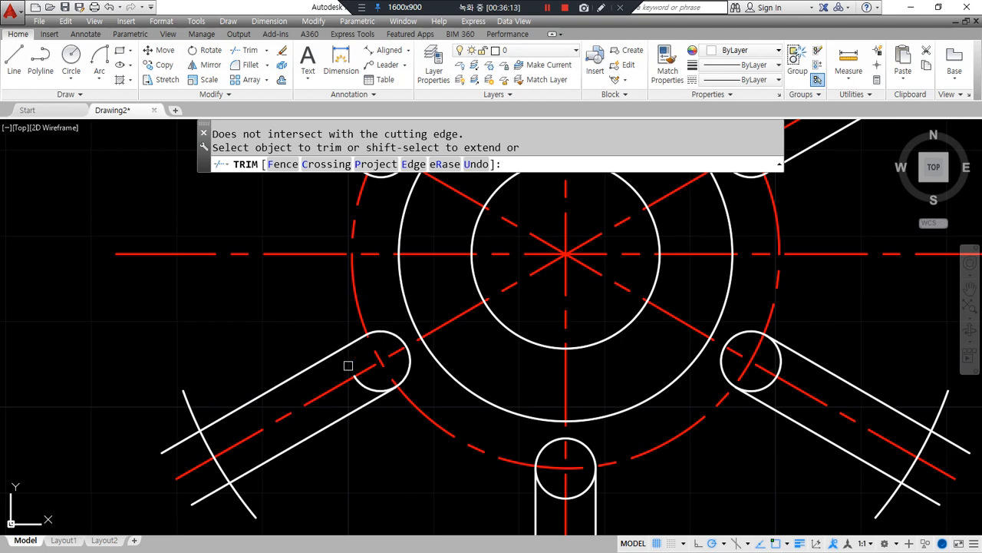
click(356, 378)
click(209, 492)
click(224, 463)
click(214, 475)
click(210, 451)
click(178, 441)
scroll(178, 441, down, 2)
click(189, 431)
Trim the bottom slot's end circle, overhanging side lines and outer arc with fence selections
middle_drag(392, 429, 283, 267)
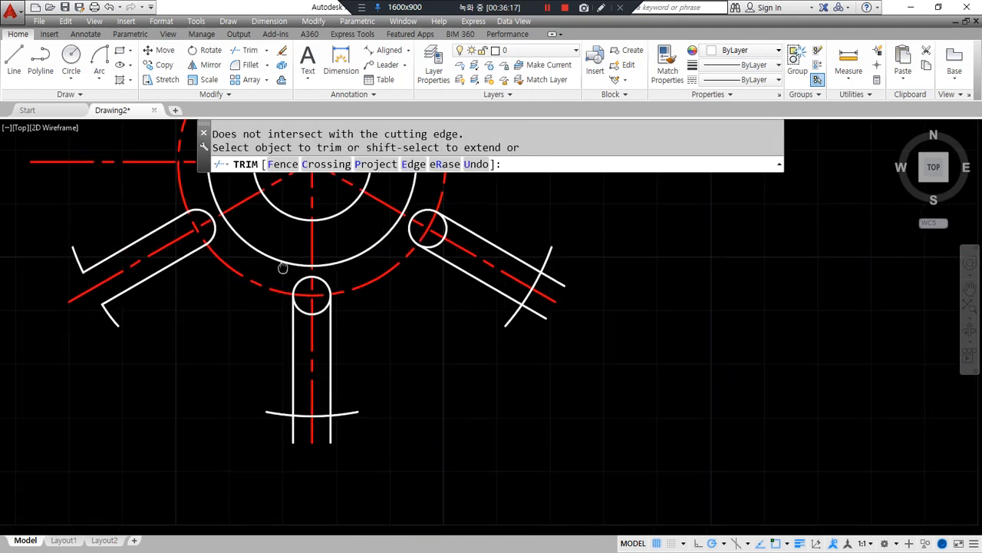
scroll(318, 415, up, 2)
key(Return)
click(246, 452)
click(291, 429)
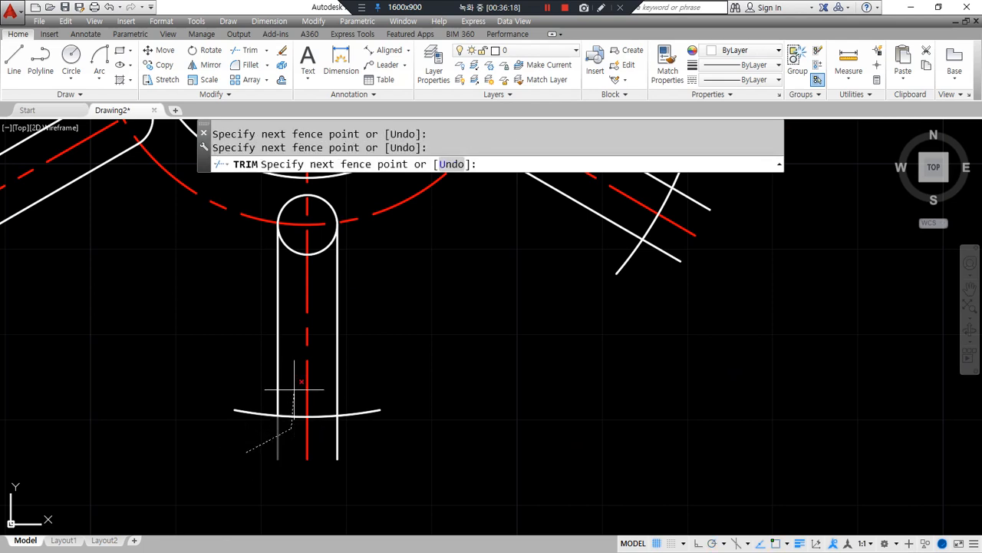
click(292, 243)
key(Return)
text(f)
key(Return)
click(322, 236)
click(387, 466)
key(Return)
Fence-trim both halves of the lower-right slot, removing the outward half of its end circle, the line overhangs and the arc across its mouth
middle_drag(594, 321, 357, 482)
click(267, 174)
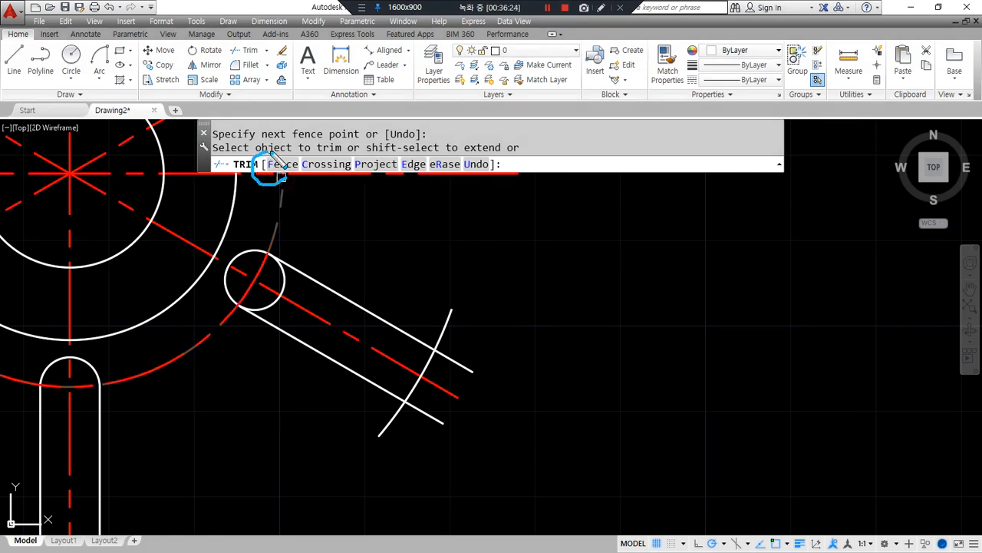
key(Escape)
text(f)
key(Return)
drag(430, 441, 427, 406)
key(Return)
text(f)
key(Return)
click(273, 278)
click(464, 354)
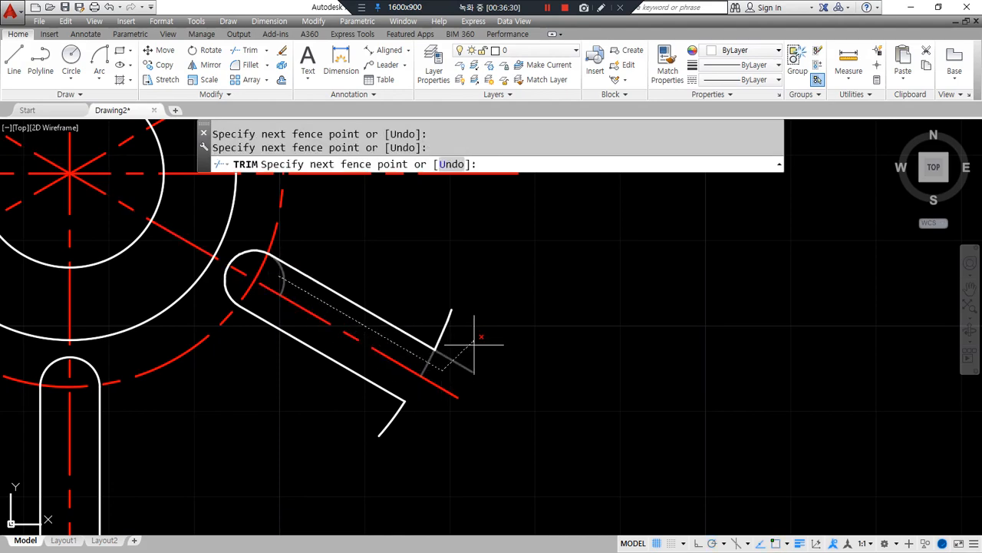
key(Return)
Fence-trim both halves of the upper-right slot to a rounded inner end and open mouth, and end the Trim command
middle_drag(435, 181, 475, 432)
middle_drag(517, 253, 591, 331)
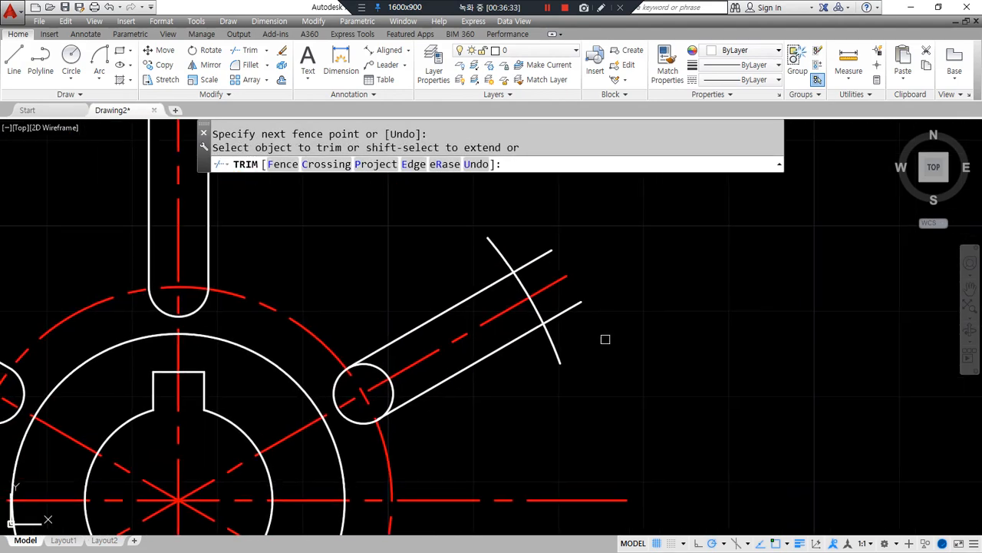
text(f)
key(Return)
click(585, 324)
click(553, 301)
click(362, 394)
key(Return)
text(f)
key(Return)
click(370, 376)
click(525, 280)
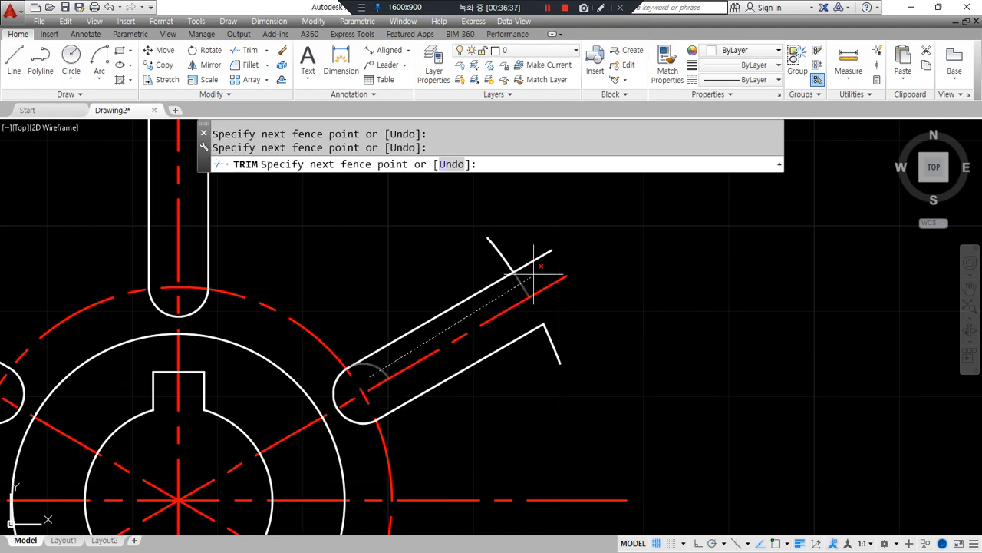
key(Return)
scroll(460, 351, down, 4)
middle_drag(457, 368, 459, 319)
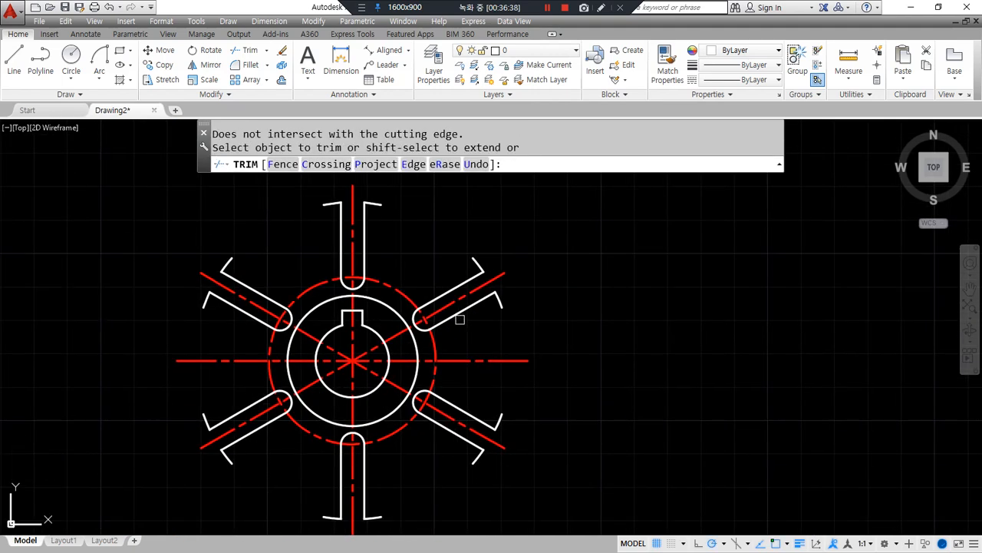
middle_drag(524, 366, 511, 333)
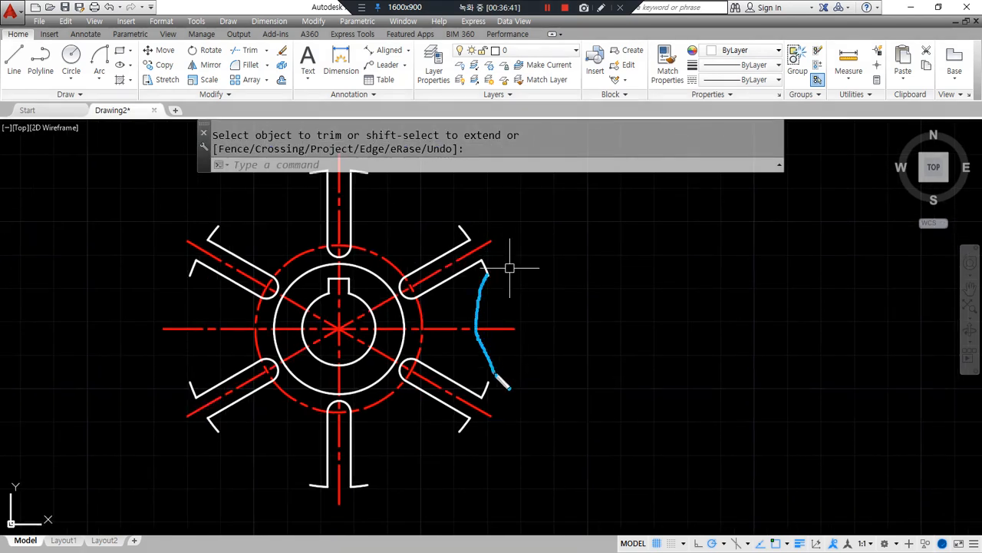
key(Escape)
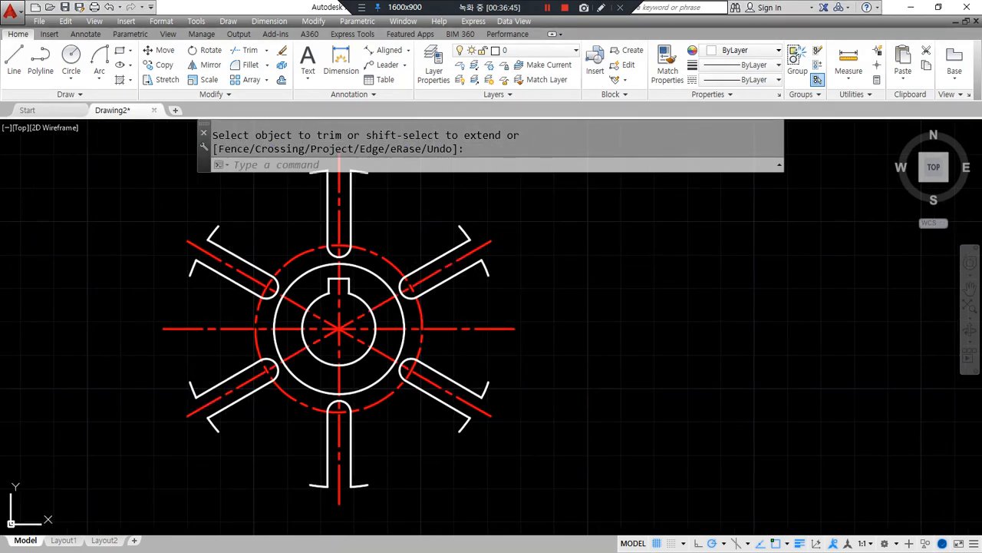
Consult the reference drawing and examine the gap between the two right-hand slots where an arc has to join their short outer arcs
key(alt+Tab)
mouse_move(418, 366)
mouse_down()
mouse_move(448, 320)
mouse_move(421, 367)
mouse_up()
key(Escape)
key(alt+Tab)
drag(498, 286, 495, 295)
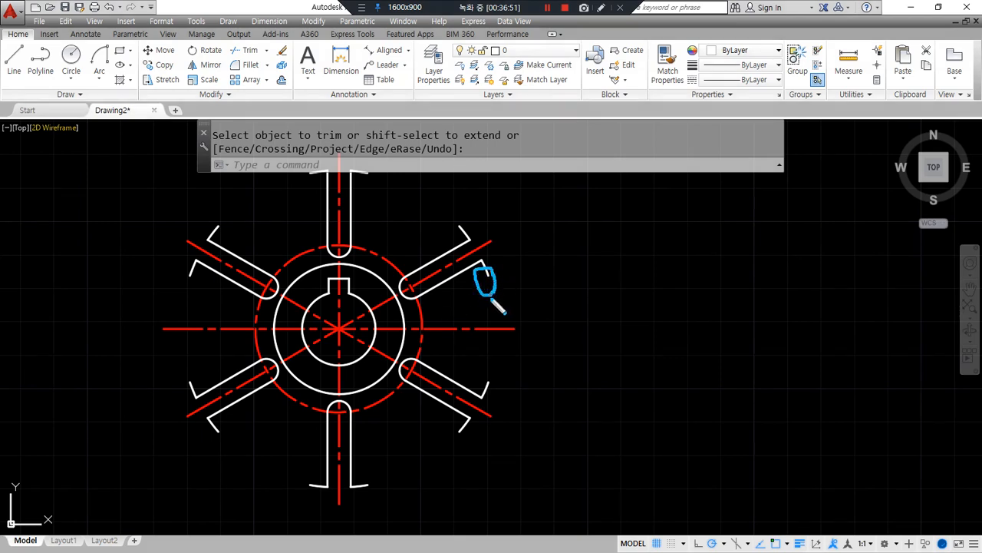
mouse_move(496, 383)
mouse_down()
mouse_move(485, 376)
mouse_move(507, 393)
mouse_up()
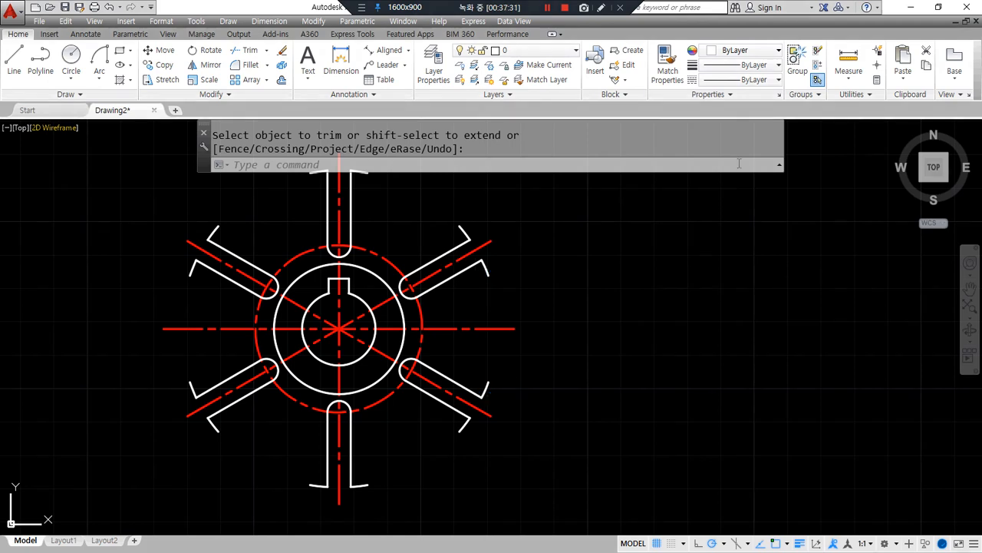
scroll(507, 325, up, 2)
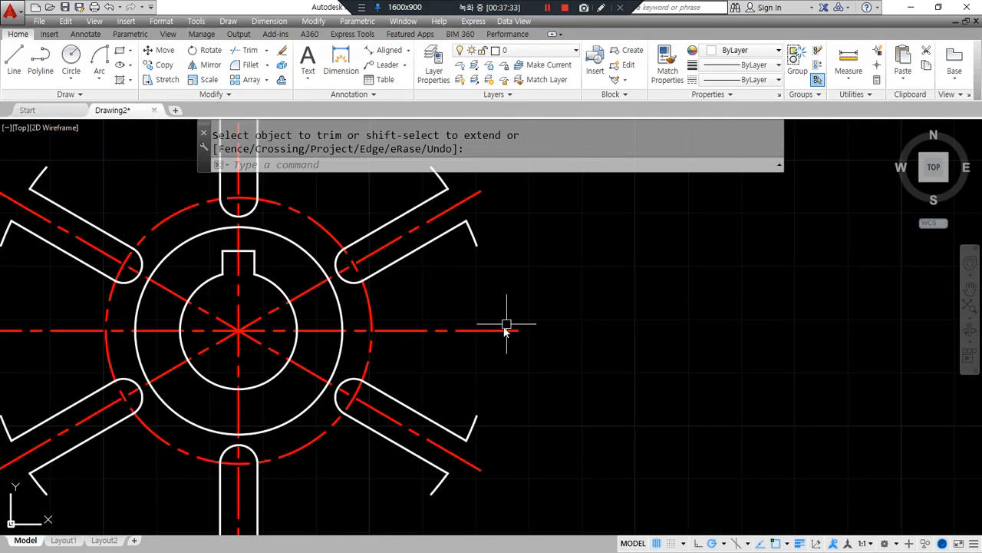
mouse_move(479, 240)
mouse_down()
mouse_move(432, 337)
mouse_move(485, 409)
mouse_up()
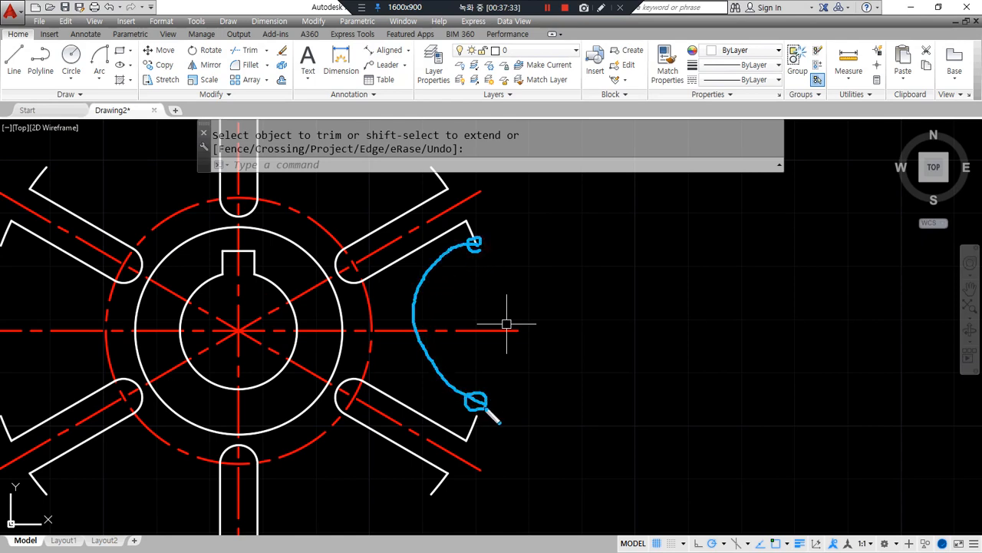
mouse_move(479, 250)
mouse_down()
mouse_move(611, 311)
mouse_move(605, 320)
mouse_up()
drag(556, 250, 574, 263)
drag(577, 248, 592, 263)
mouse_move(482, 397)
mouse_down()
mouse_move(493, 412)
mouse_move(487, 406)
mouse_move(616, 320)
mouse_move(604, 331)
mouse_up()
mouse_move(496, 345)
mouse_down()
mouse_move(521, 360)
mouse_move(533, 343)
mouse_move(545, 350)
mouse_up()
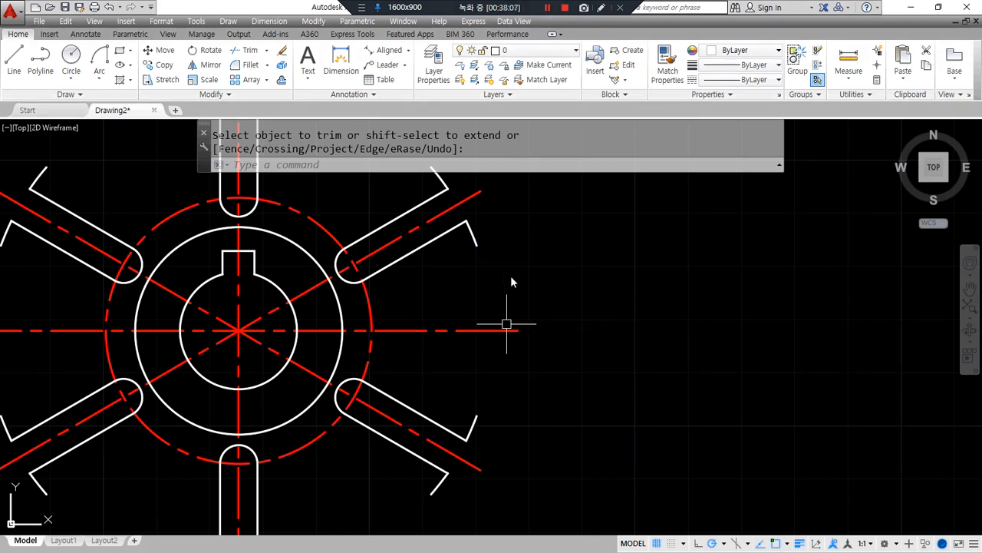
Draw a circle of radius 22 centred on the free end of the upper-right slot's lower outer arc
text(c)
key(Return)
click(476, 244)
text(22)
key(Return)
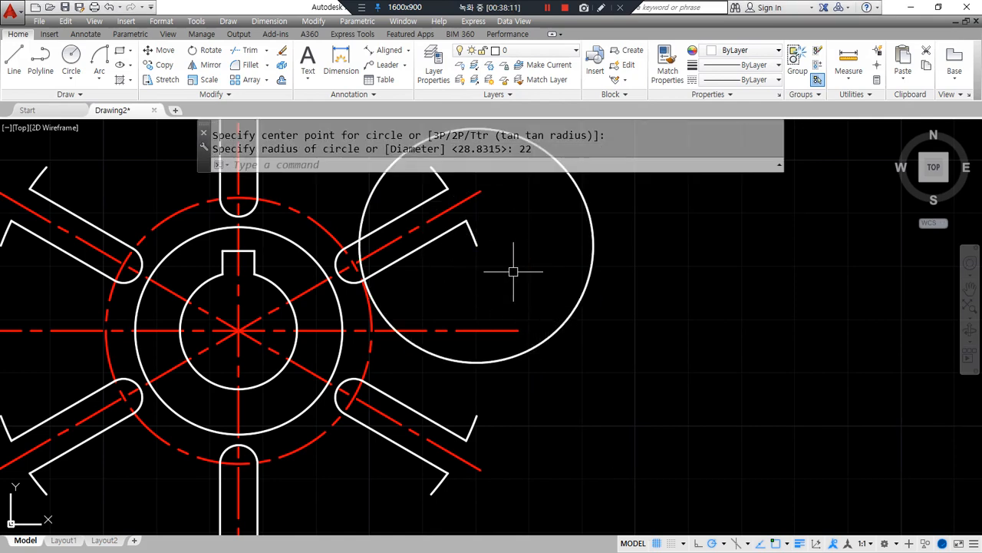
mouse_move(476, 247)
mouse_down()
mouse_move(587, 203)
mouse_move(544, 293)
mouse_move(572, 303)
mouse_up()
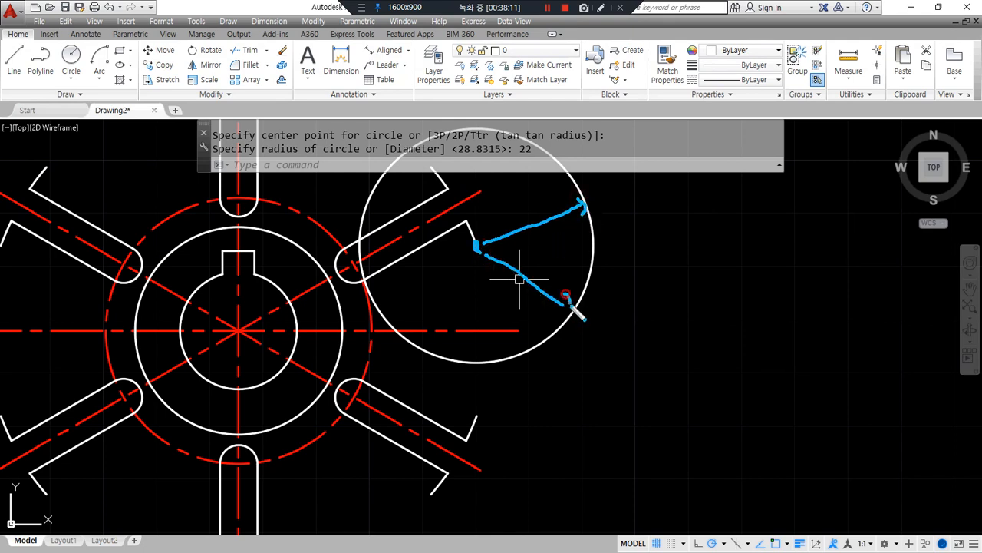
mouse_move(480, 263)
mouse_down()
mouse_move(459, 350)
mouse_move(469, 343)
mouse_move(398, 307)
mouse_move(407, 314)
mouse_up()
Draw a circle of radius 22 centred on the free end of the lower-right slot's upper outer arc
text(c)
key(Return)
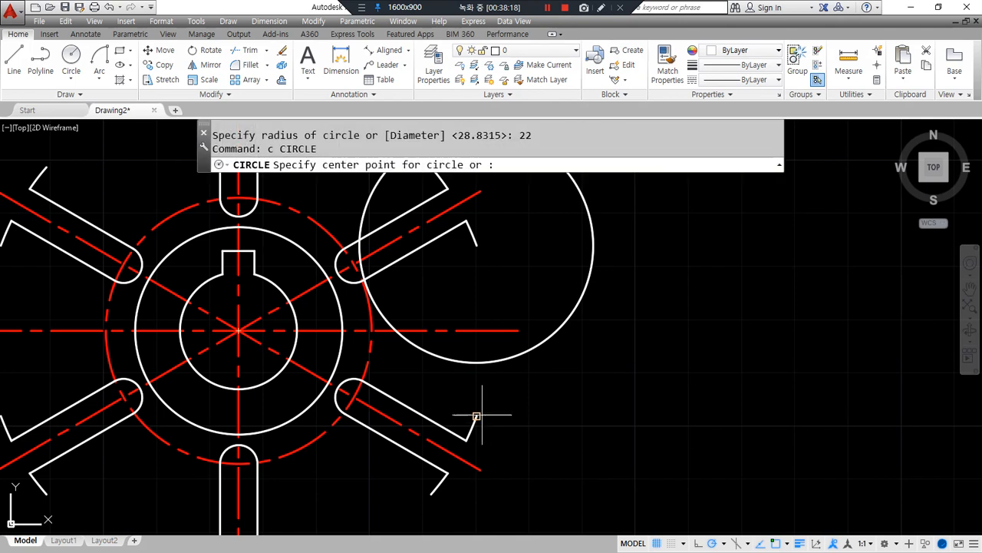
click(476, 416)
text(22)
key(Return)
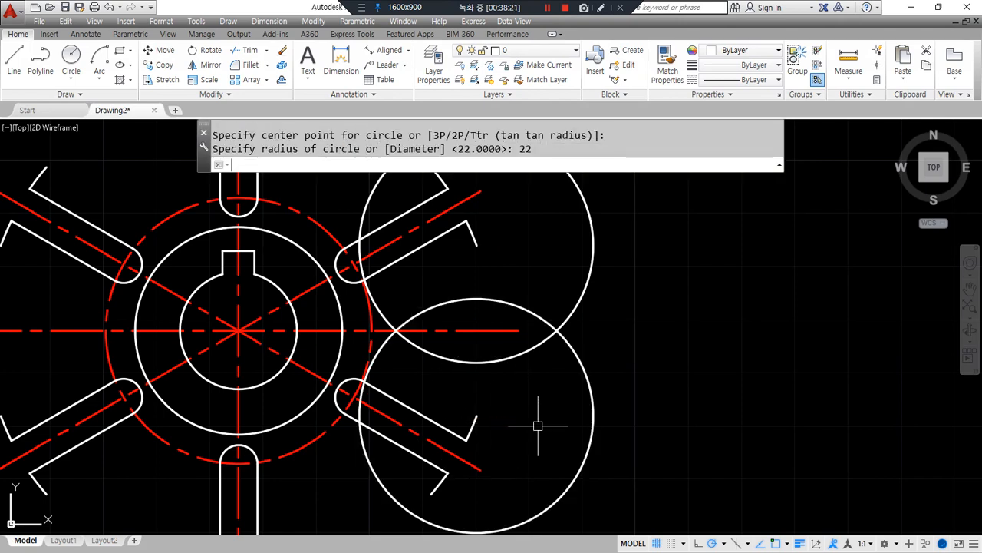
drag(385, 339, 413, 345)
mouse_move(577, 352)
mouse_down()
mouse_move(566, 345)
mouse_move(577, 350)
mouse_up()
key(Escape)
Draw a circle of radius 22 centred on the inner intersection of the two construction circles, on the horizontal centre line
text(c)
key(Return)
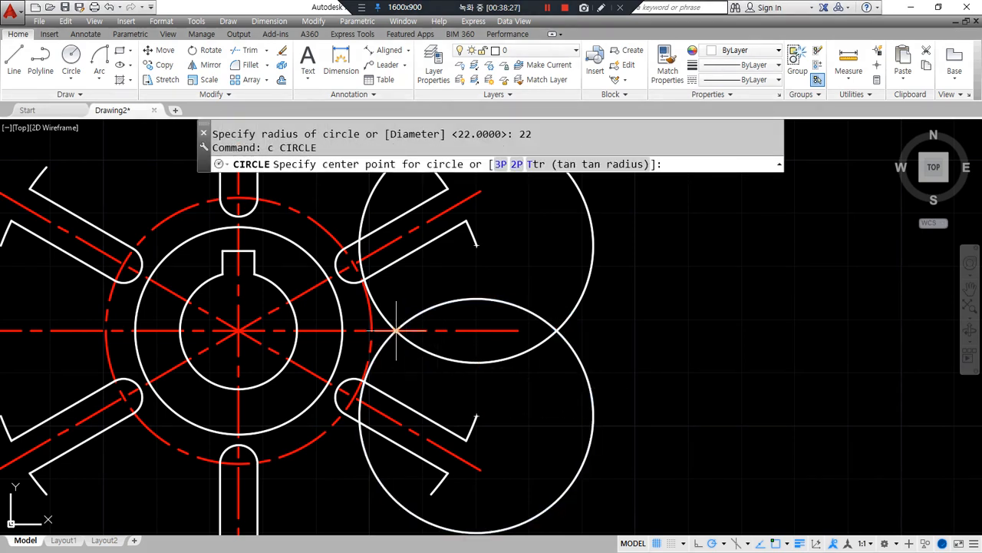
click(397, 330)
text(22)
key(Return)
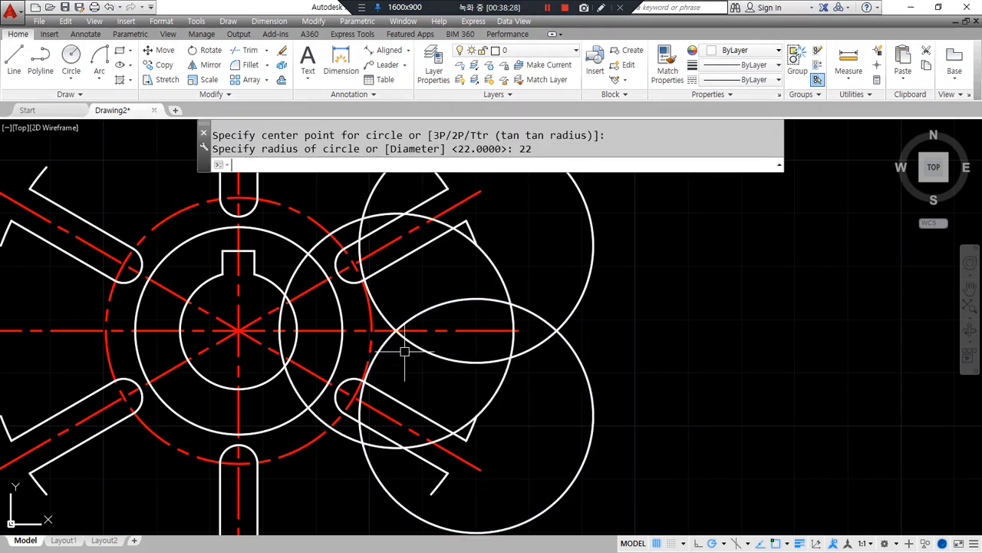
mouse_move(479, 245)
mouse_down()
mouse_move(510, 338)
mouse_move(482, 409)
mouse_up()
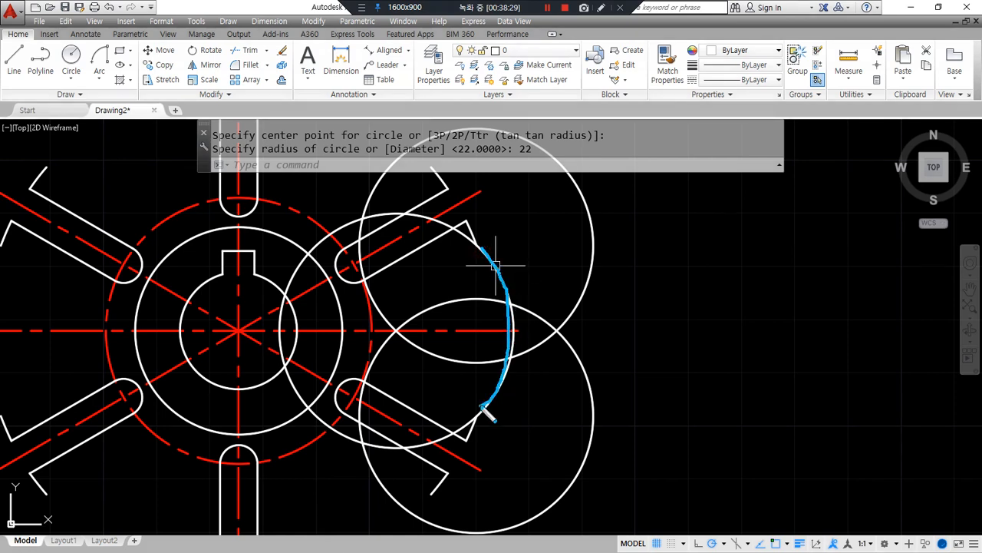
Erase the radius 22 circle centred on the inner intersection of the two construction circles
drag(497, 269, 485, 261)
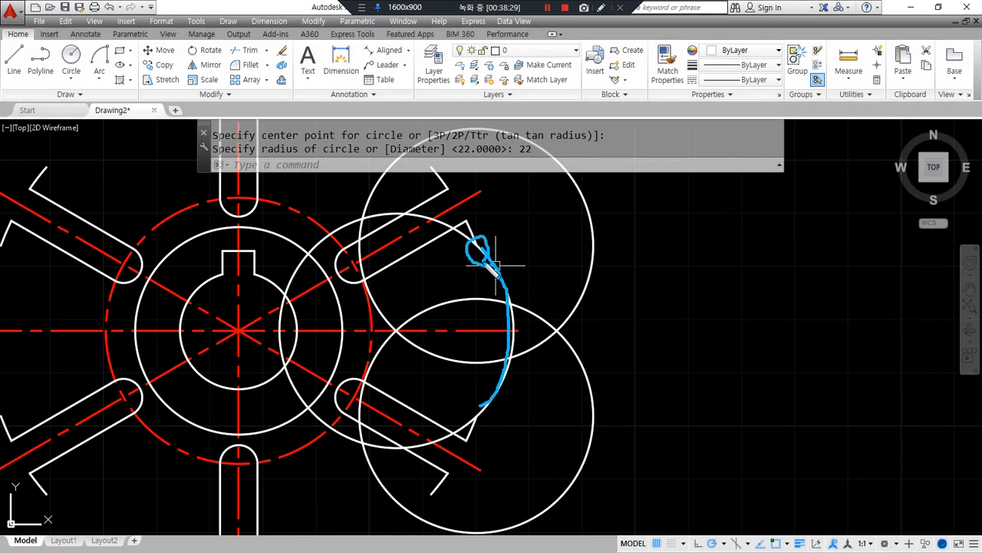
drag(486, 424, 491, 424)
key(Escape)
click(510, 395)
click(477, 381)
key(Delete)
Draw a circle of radius 22 centred on the outer intersection of the two construction circles
text(c)
key(Return)
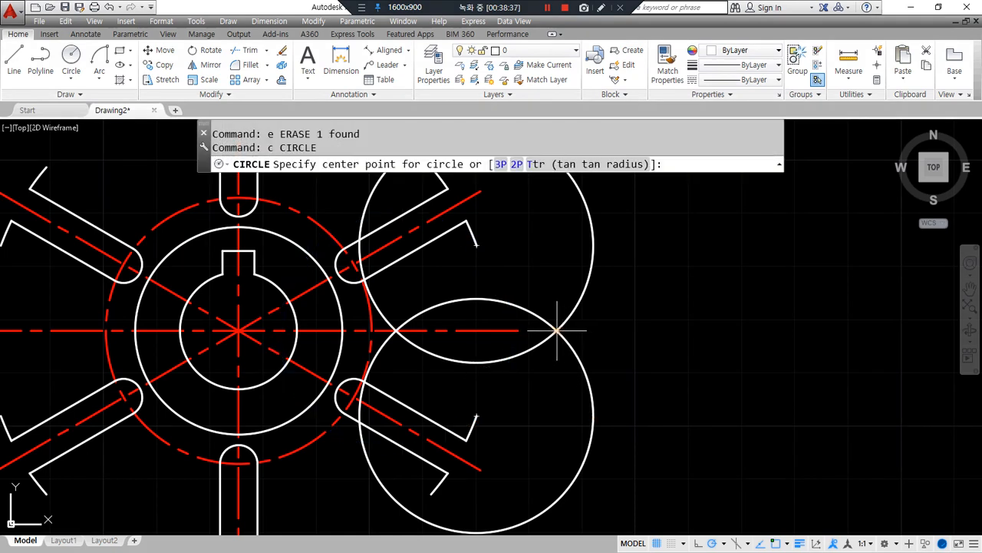
click(557, 330)
text(22)
key(Return)
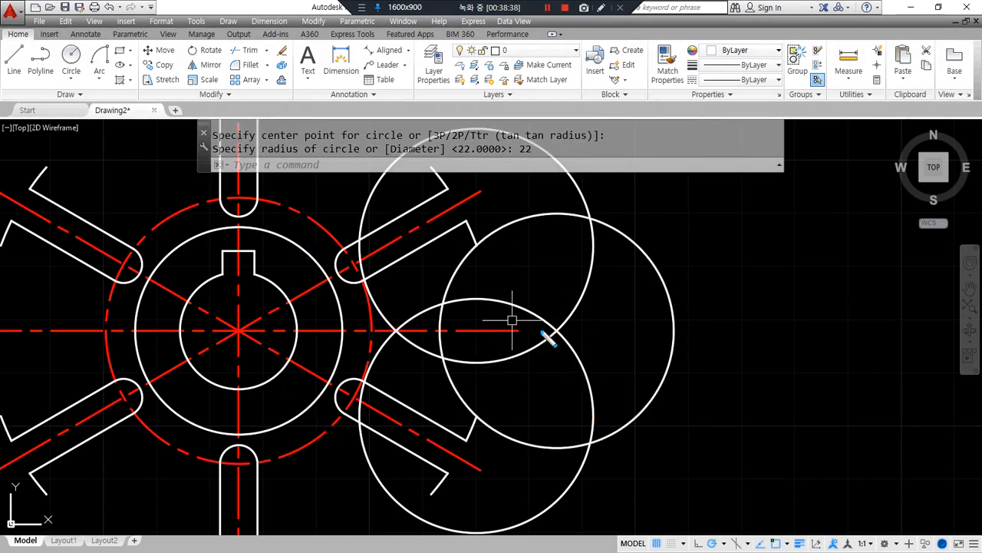
Erase the two construction circles centred on the free ends of the right-hand slots' outer arcs
drag(561, 346, 564, 346)
drag(476, 244, 483, 247)
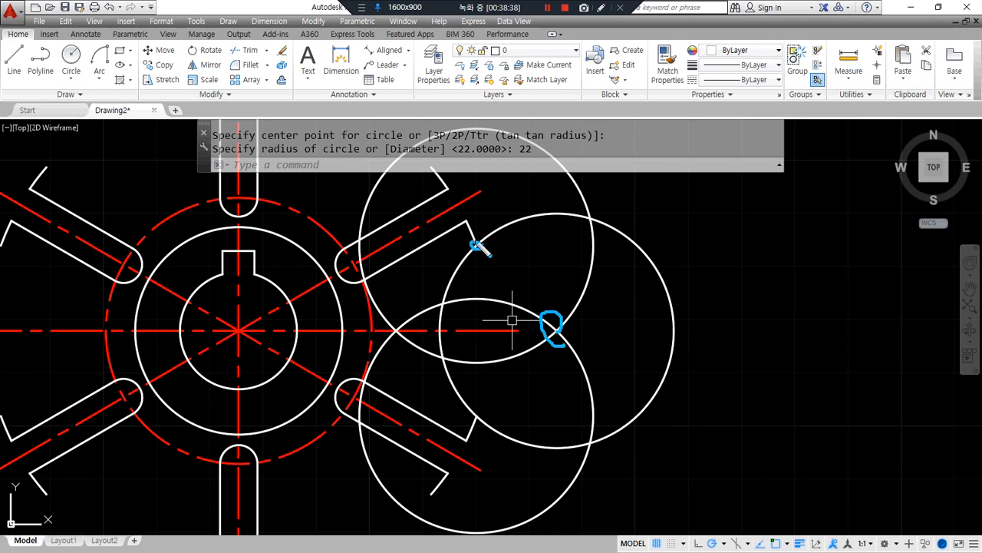
drag(479, 410, 482, 428)
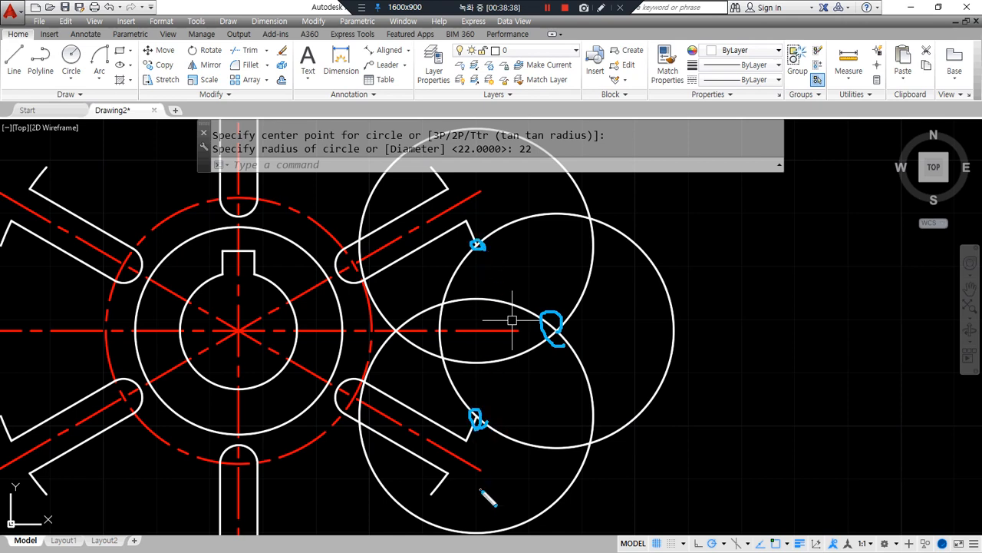
click(603, 300)
click(548, 367)
text(E)
key(Return)
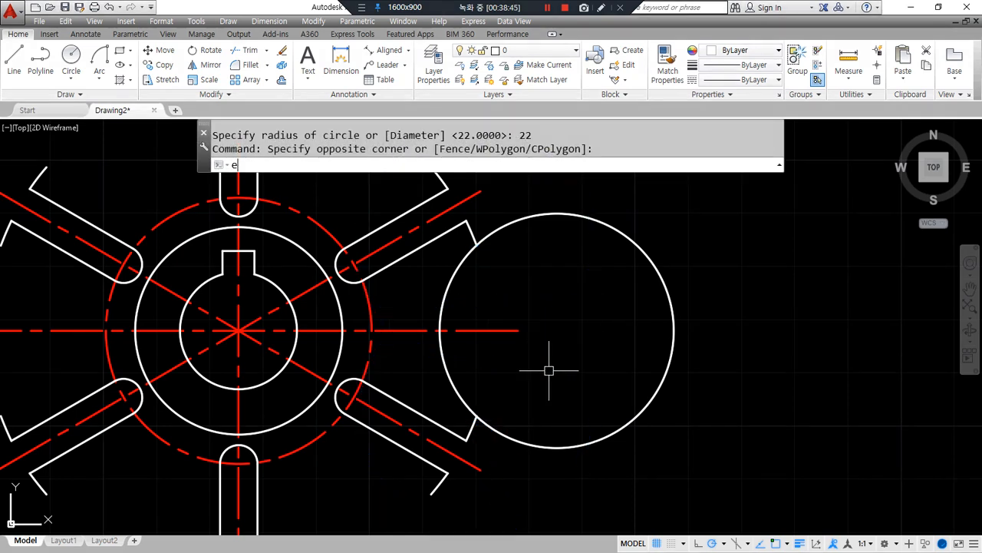
Trim away the outer part of the radius 22 circle, keeping only the concave arc between the two right-hand slots
text(tr)
key(Return)
key(Return)
click(609, 430)
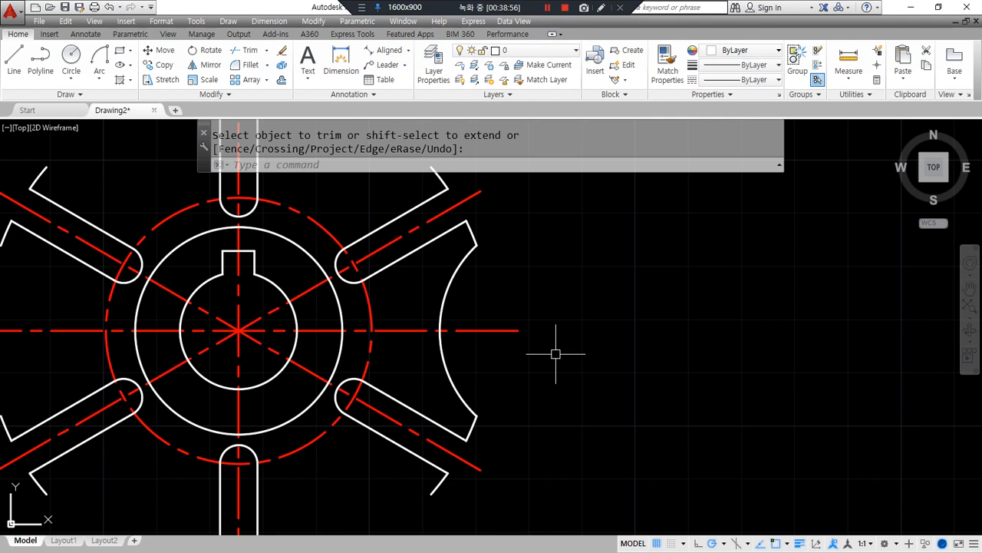
Draw a Start, End, Radius arc of radius 22 from the lower-right slot's lower outer arc to the bottom slot's right outer arc
click(107, 78)
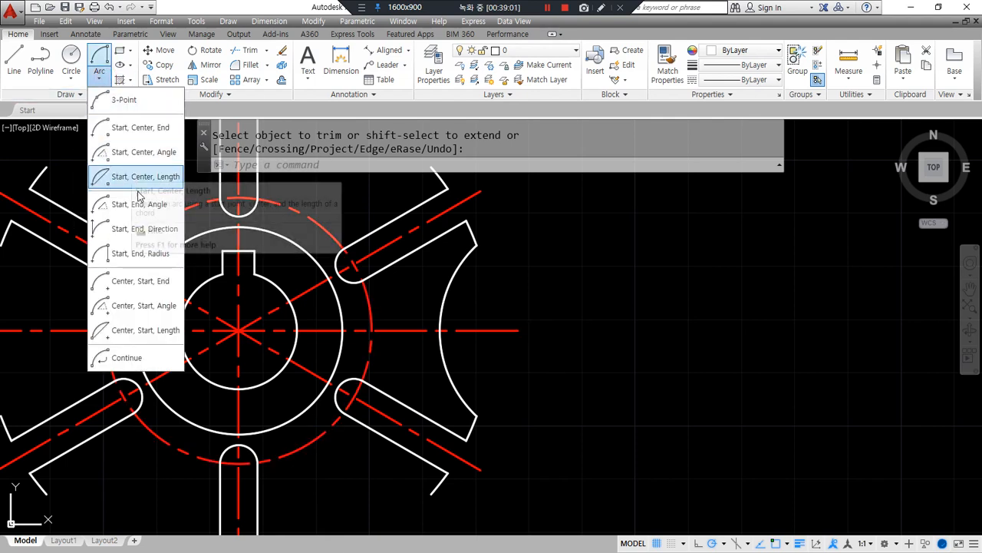
click(136, 261)
mouse_move(418, 458)
middle_down()
mouse_move(509, 302)
mouse_move(552, 300)
middle_up()
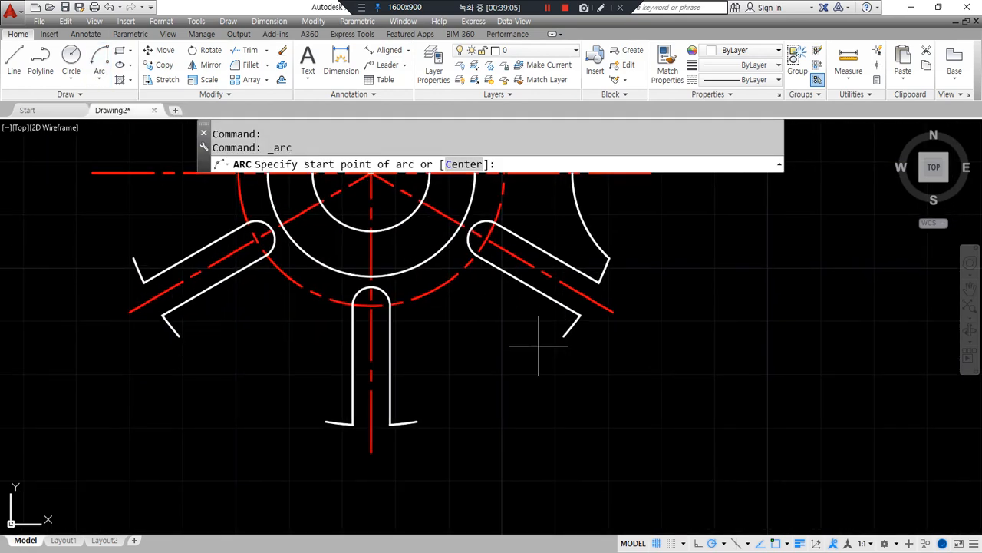
click(564, 335)
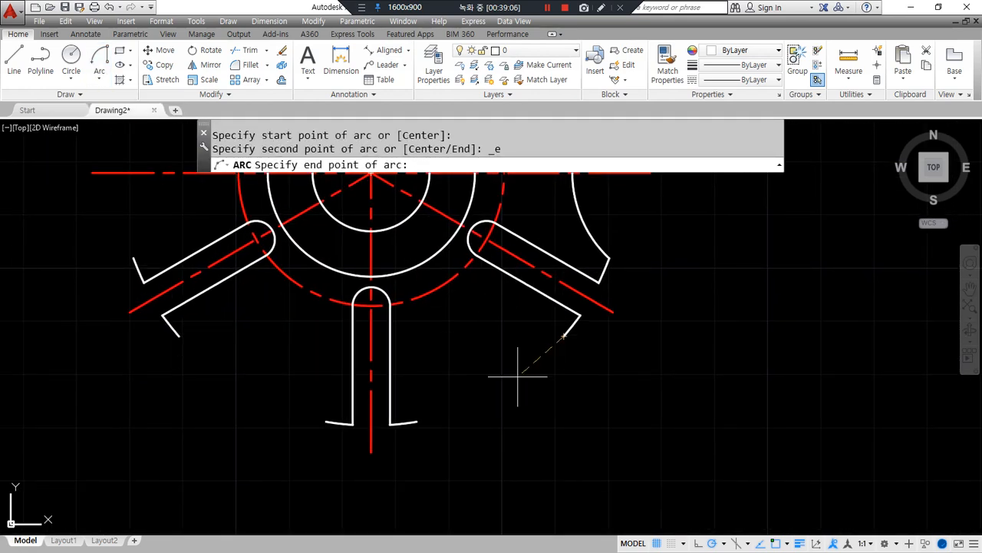
click(416, 421)
text(22)
key(Return)
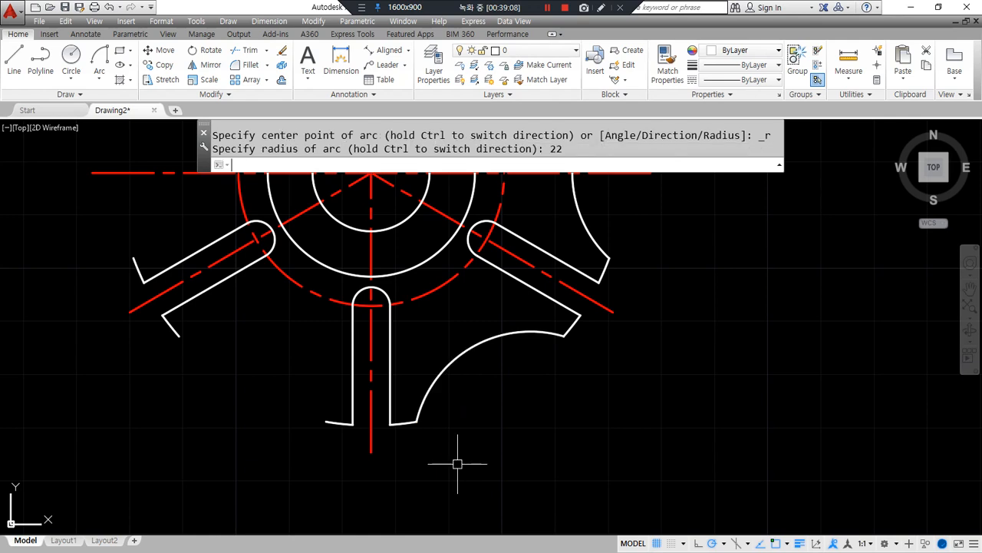
Draw an arc of radius 22 from the bottom slot's left outer arc to the lower-left slot's lower outer arc
click(99, 55)
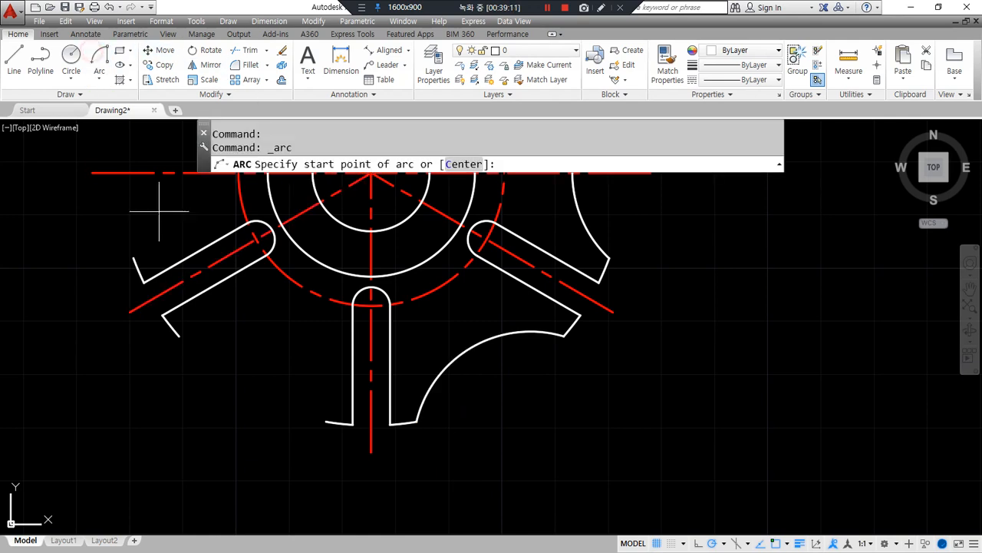
click(326, 421)
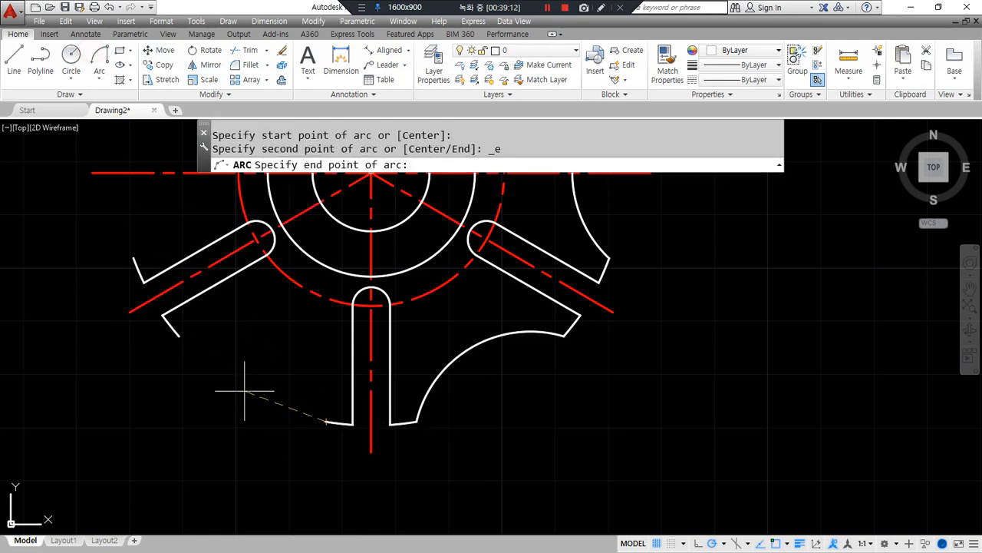
click(183, 344)
text(22)
key(Return)
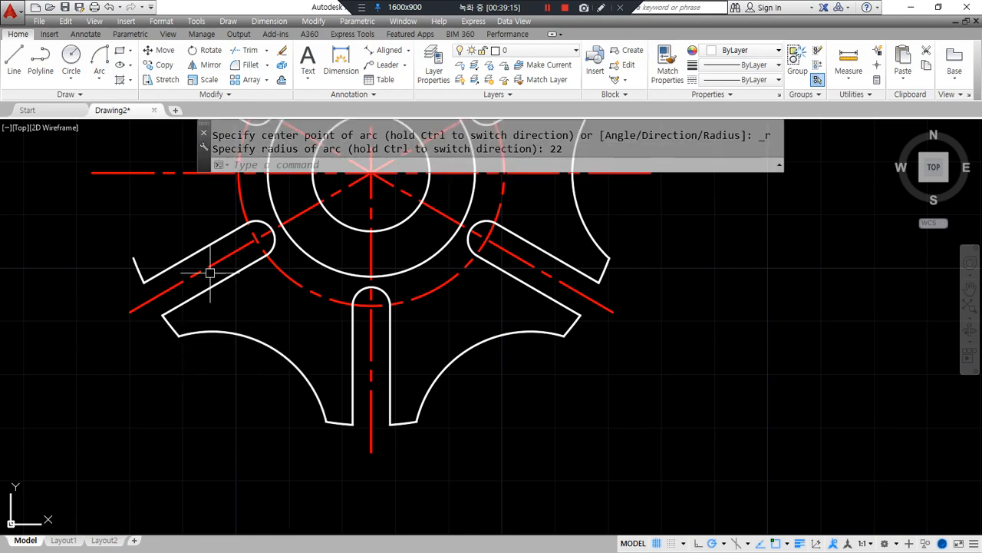
Try an arc of radius 22 from the upper-left slot's lower outer arc to the lower-left slot's upper one, and erase it
middle_drag(209, 270, 313, 412)
click(99, 55)
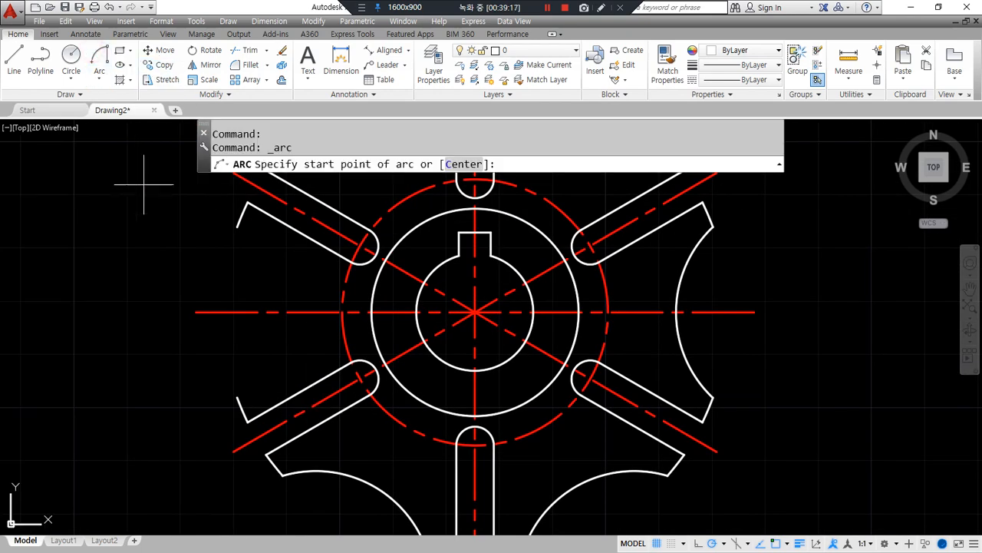
click(237, 226)
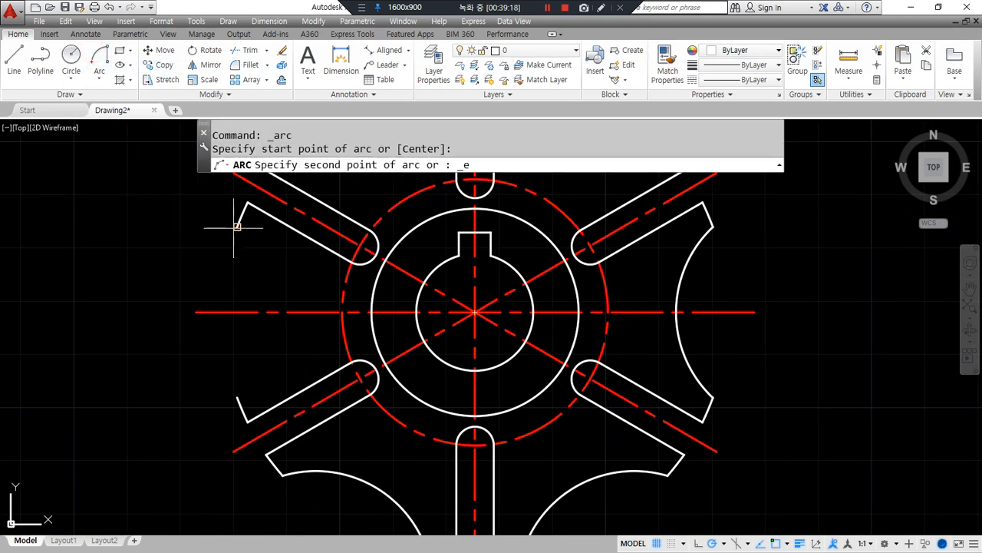
click(237, 397)
text(22)
key(Return)
click(217, 384)
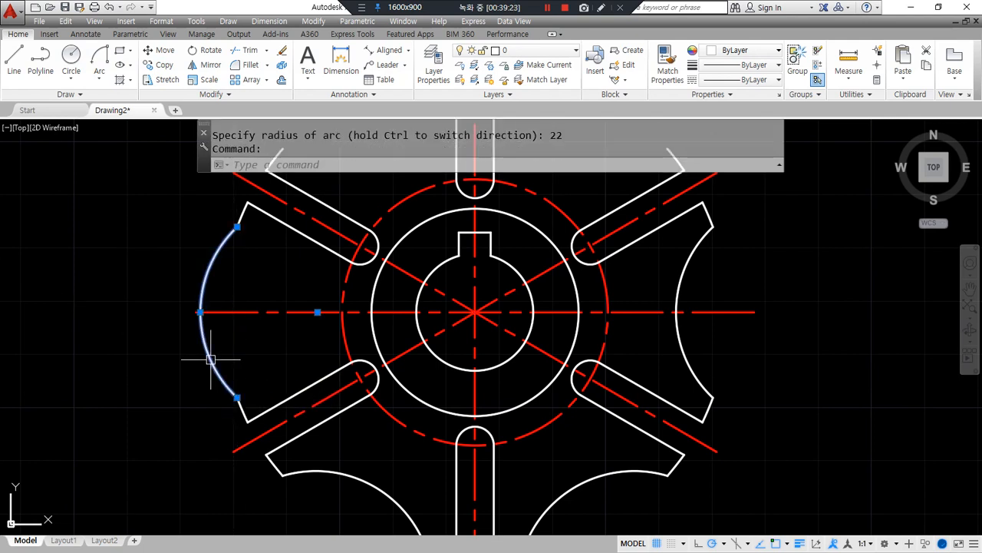
key(Delete)
Draw an arc of radius 22 from the lower-left slot's upper outer arc to the upper-left slot's lower outer arc
click(99, 60)
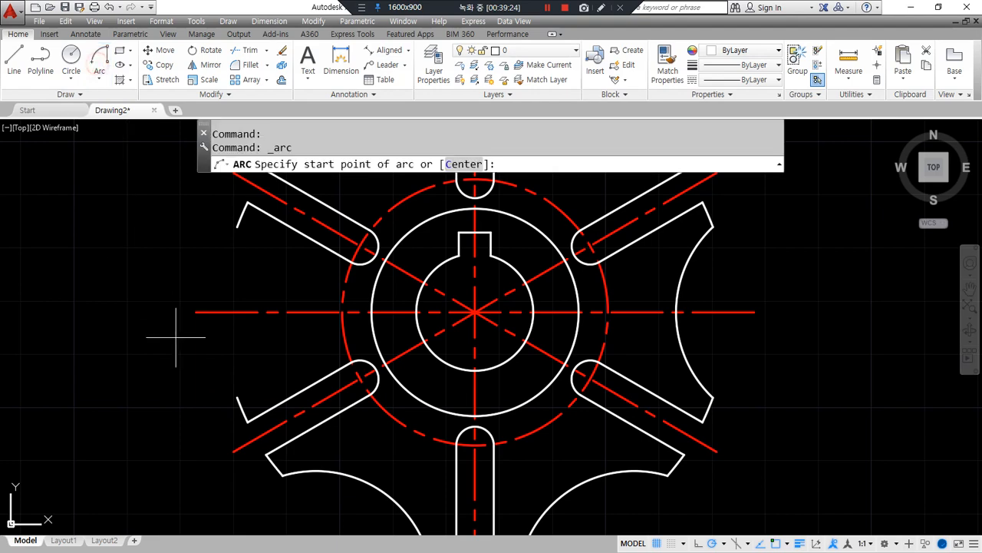
click(237, 397)
click(237, 228)
text(22)
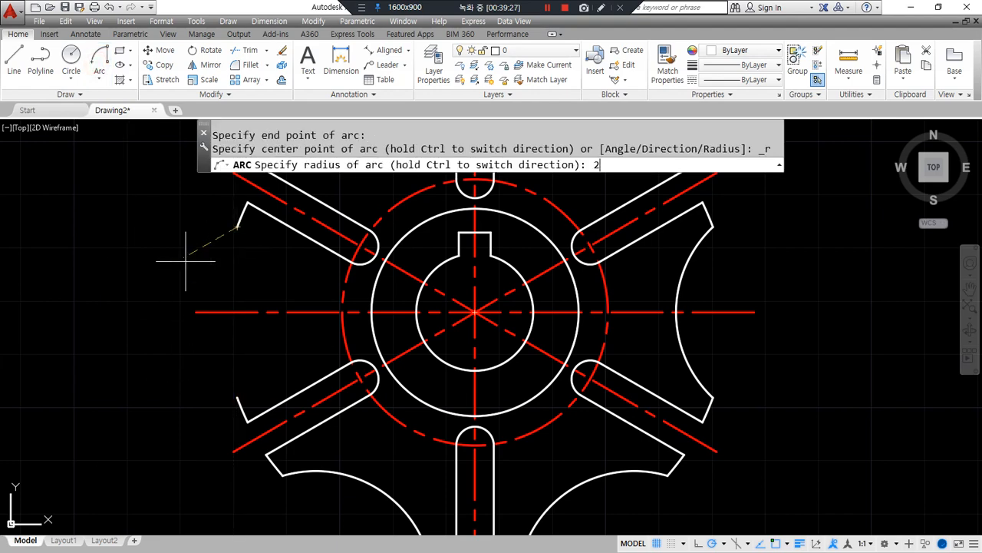
key(Return)
Draw an arc of radius 22 from the upper-left slot's upper outer arc to the top slot's left outer arc
middle_drag(149, 243, 32, 424)
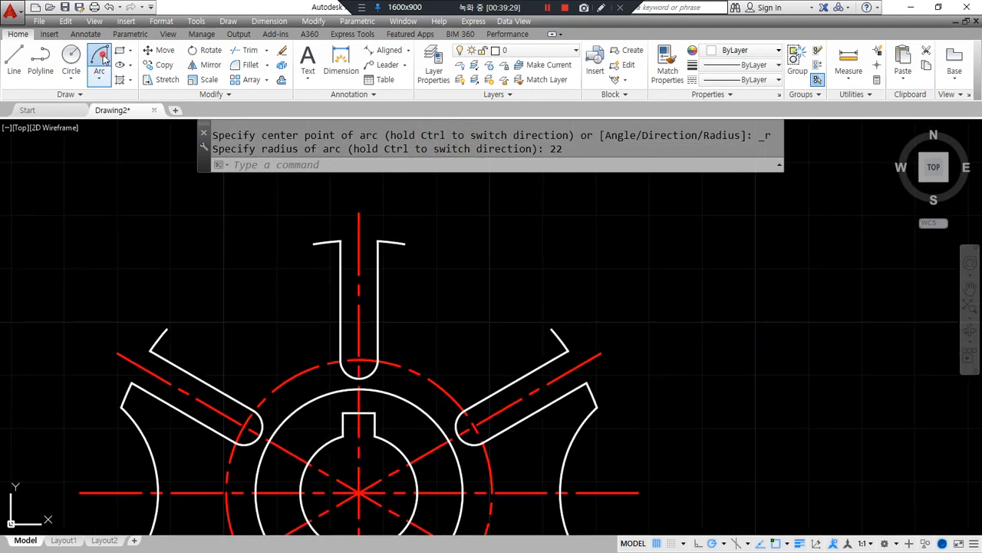
click(99, 58)
click(165, 329)
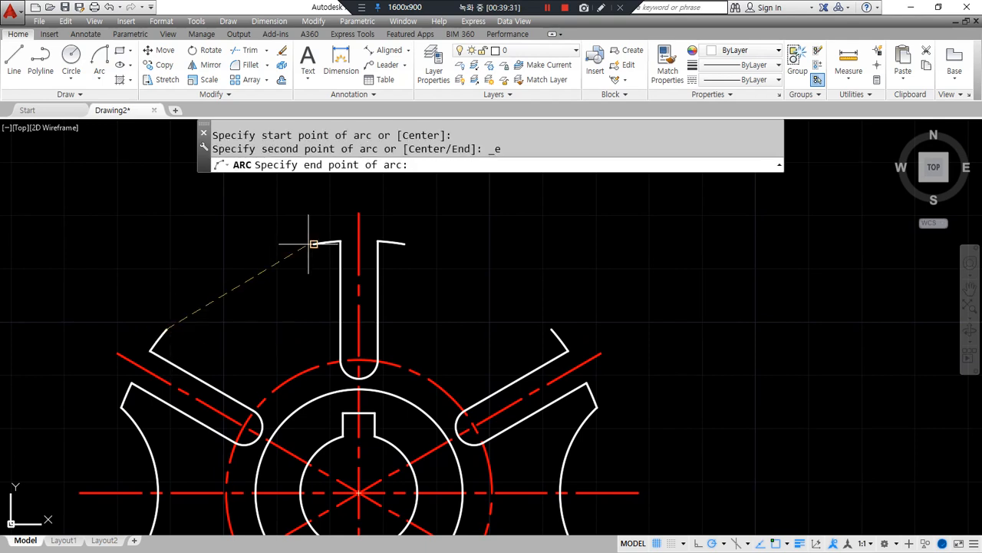
click(314, 244)
text(22)
key(Return)
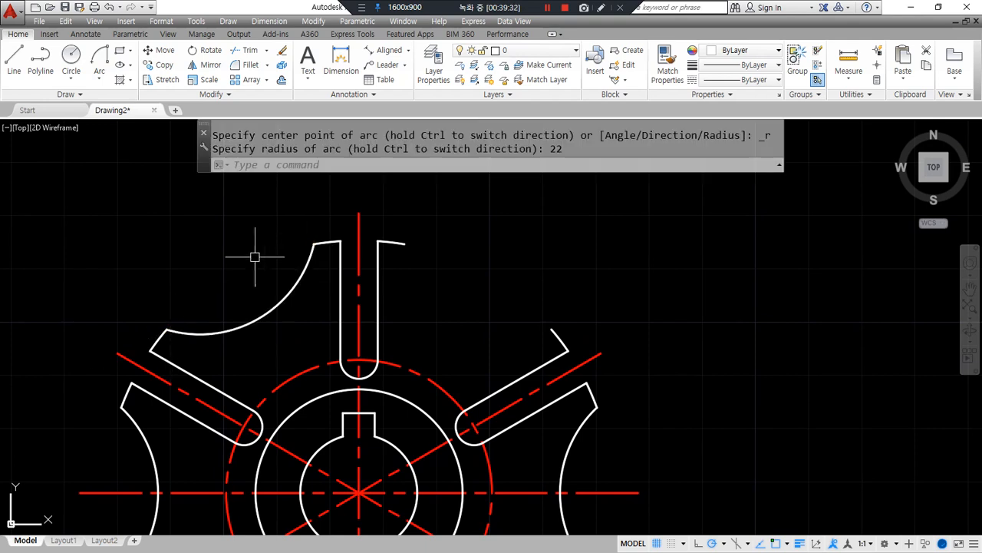
Draw an arc of radius 22 from the top slot's right outer arc to the upper-right slot's upper outer arc
click(99, 56)
click(404, 244)
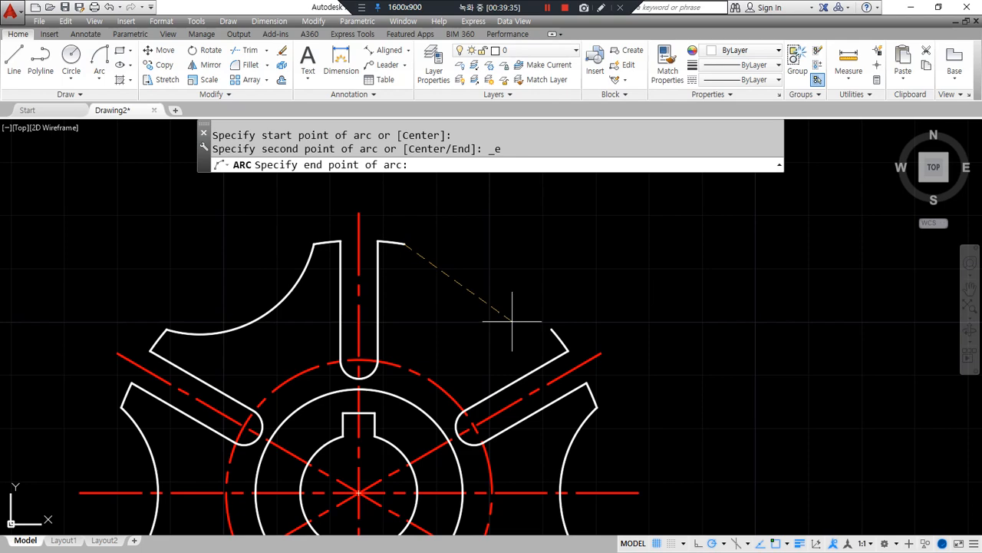
click(551, 330)
text(22)
key(Return)
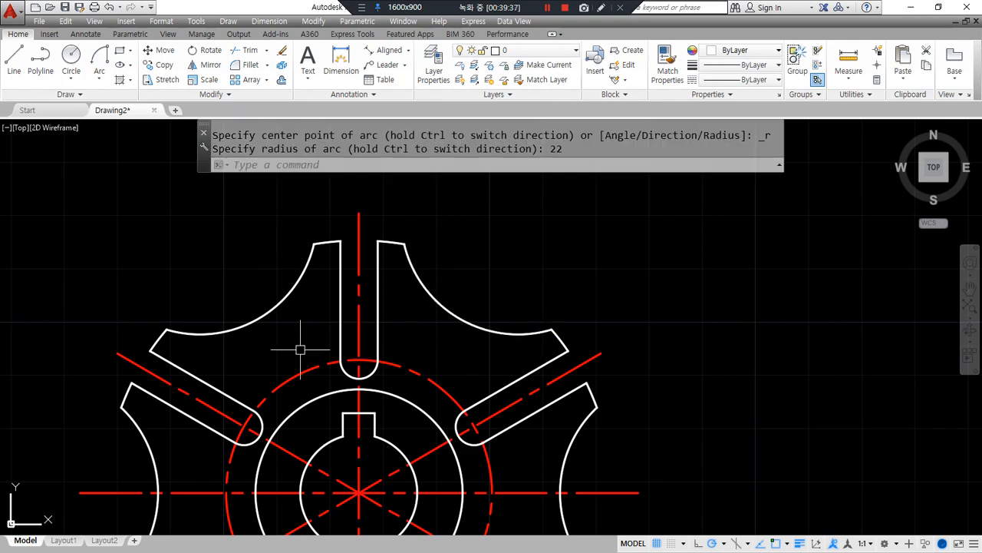